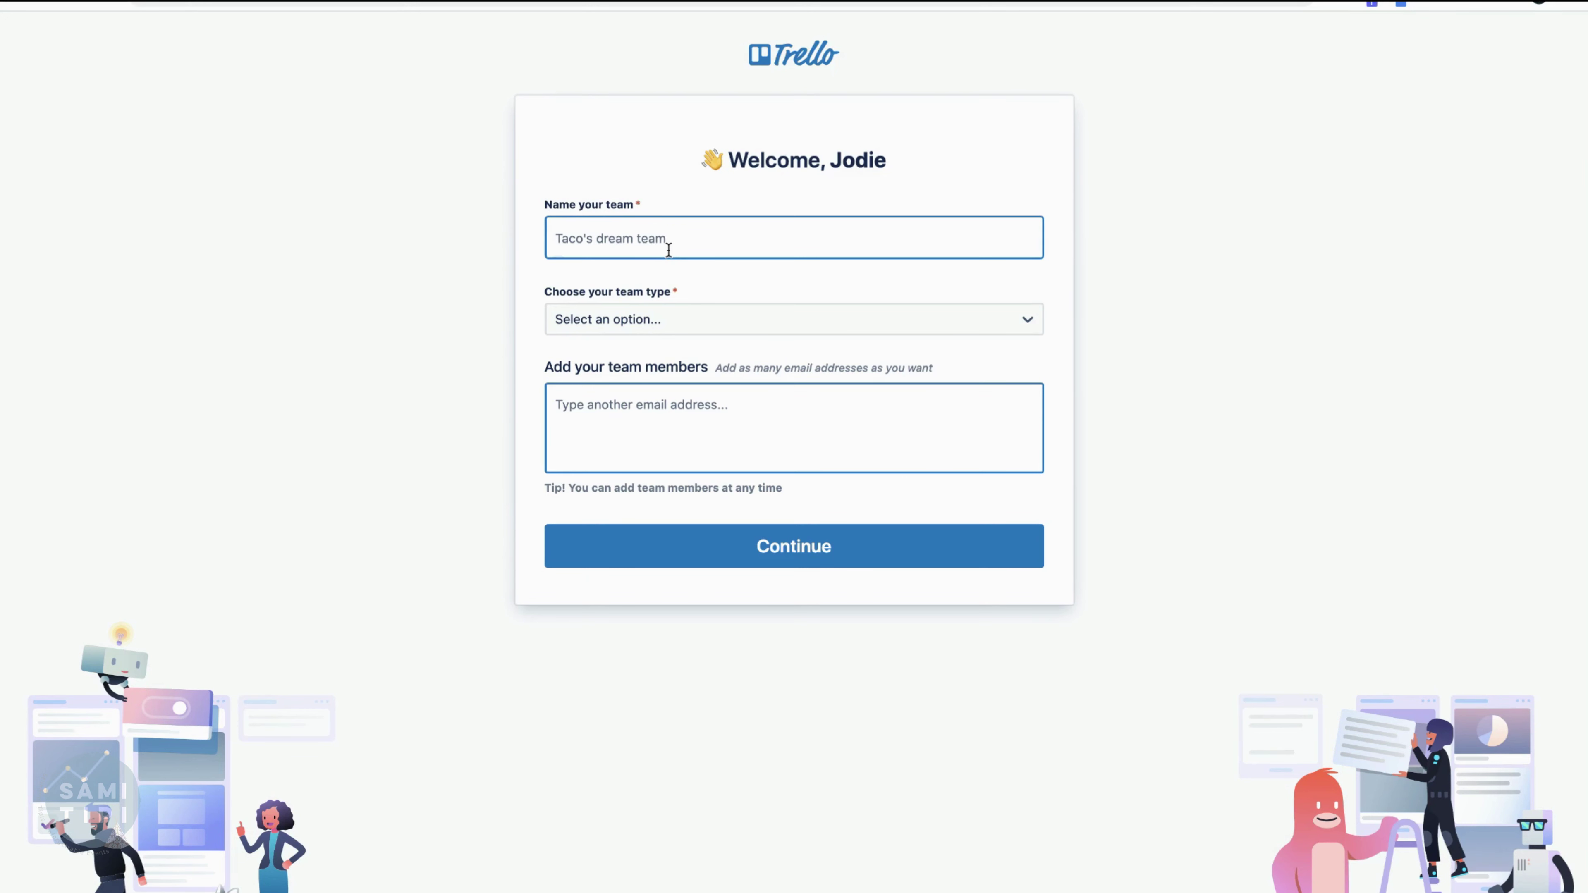
Name the new team Wedding Planning, set its team type to Other and continue without adding members
type("Wedding Planning")
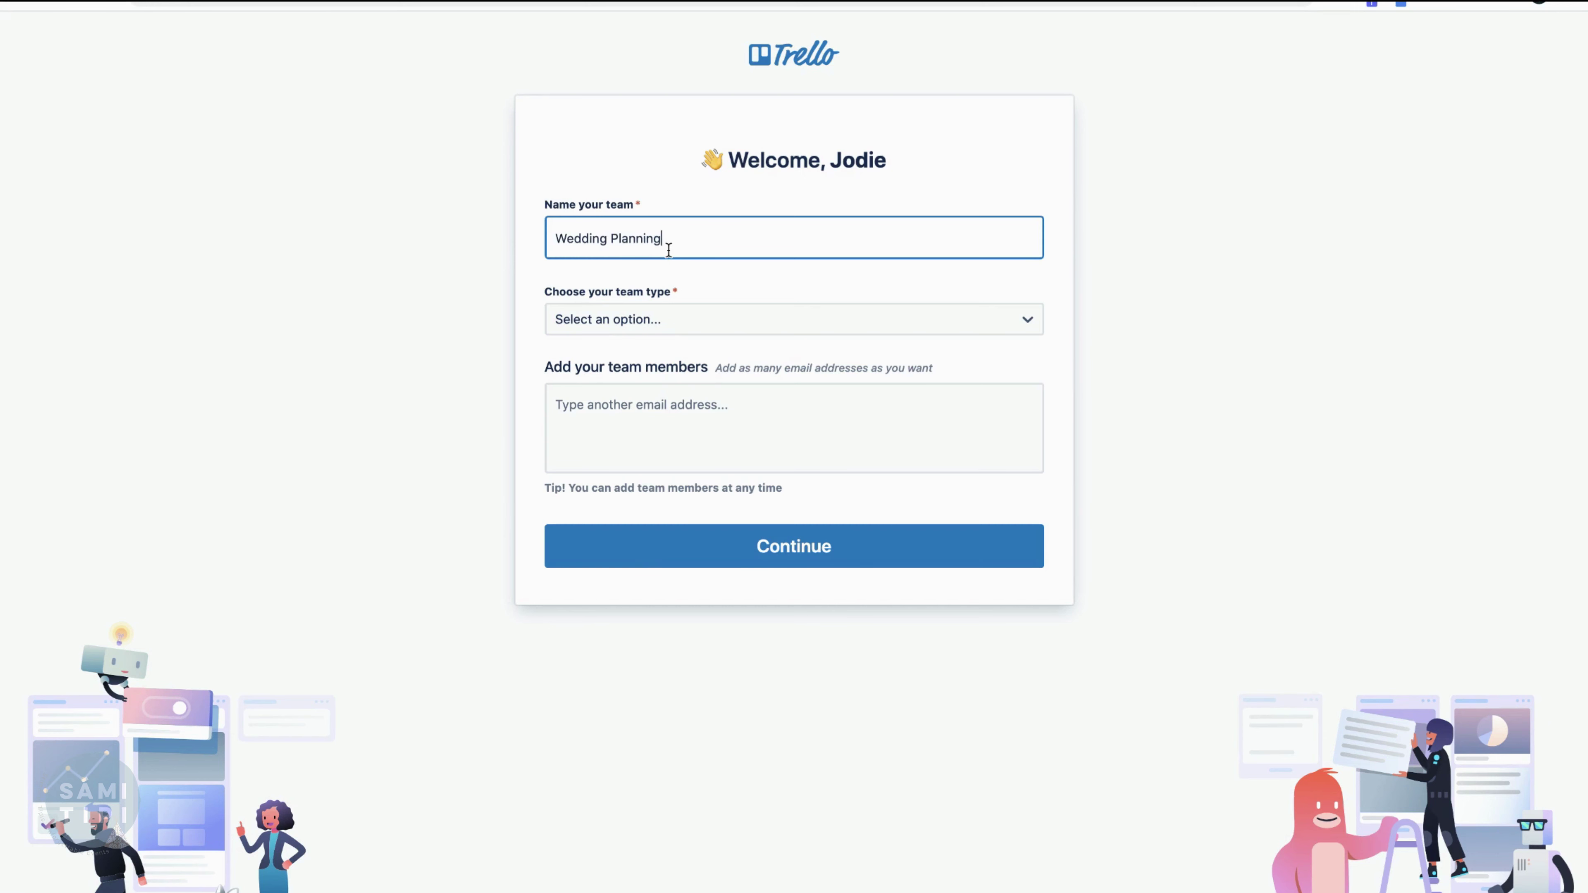
left_click(658, 326)
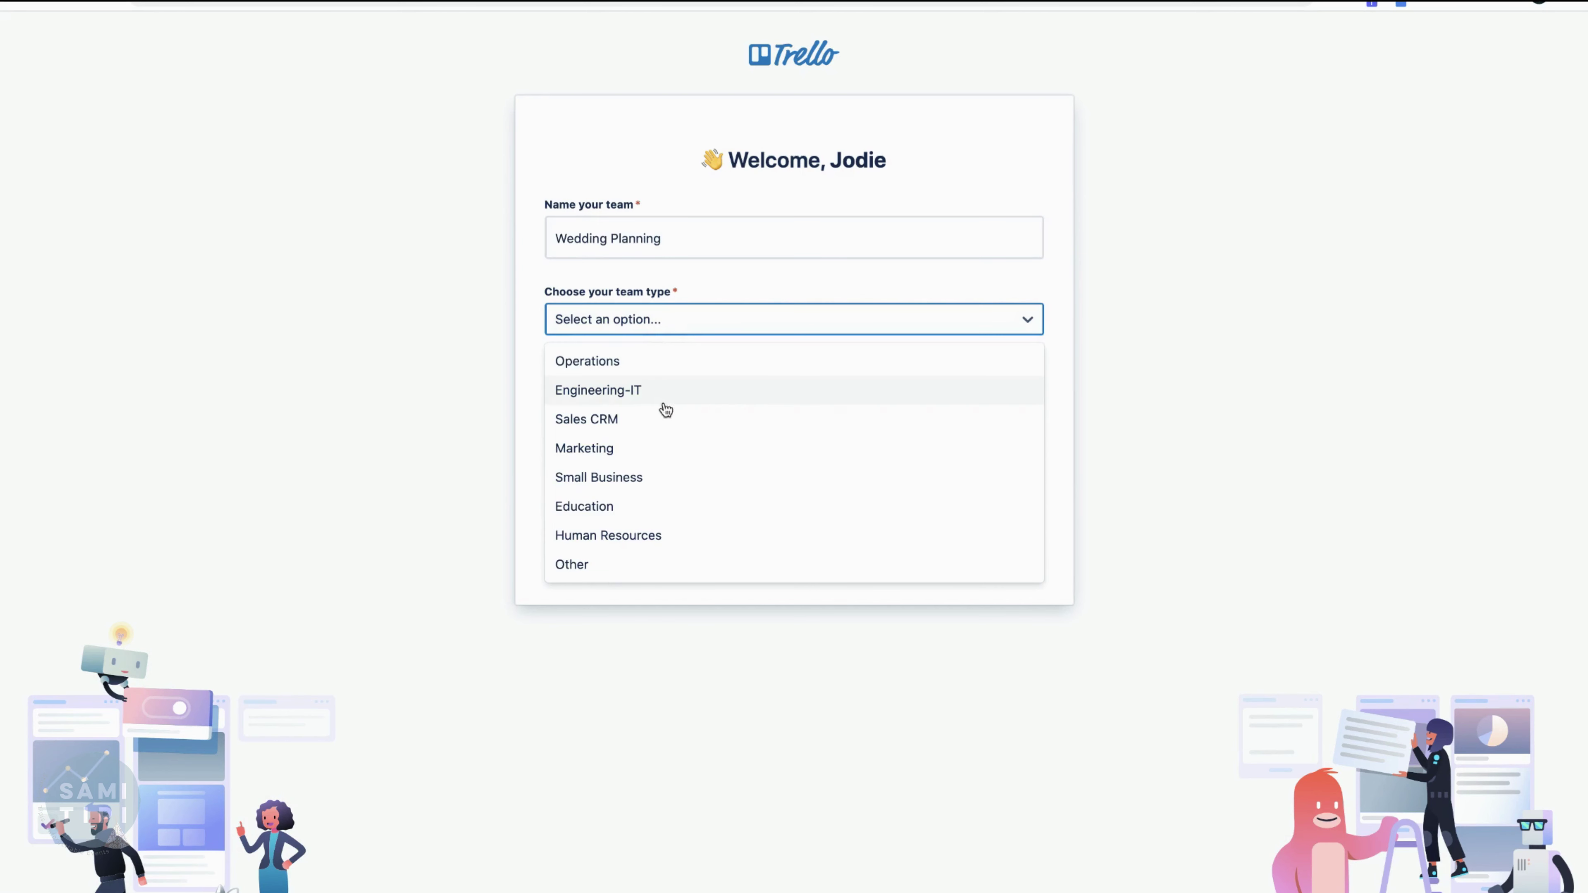
left_click(592, 568)
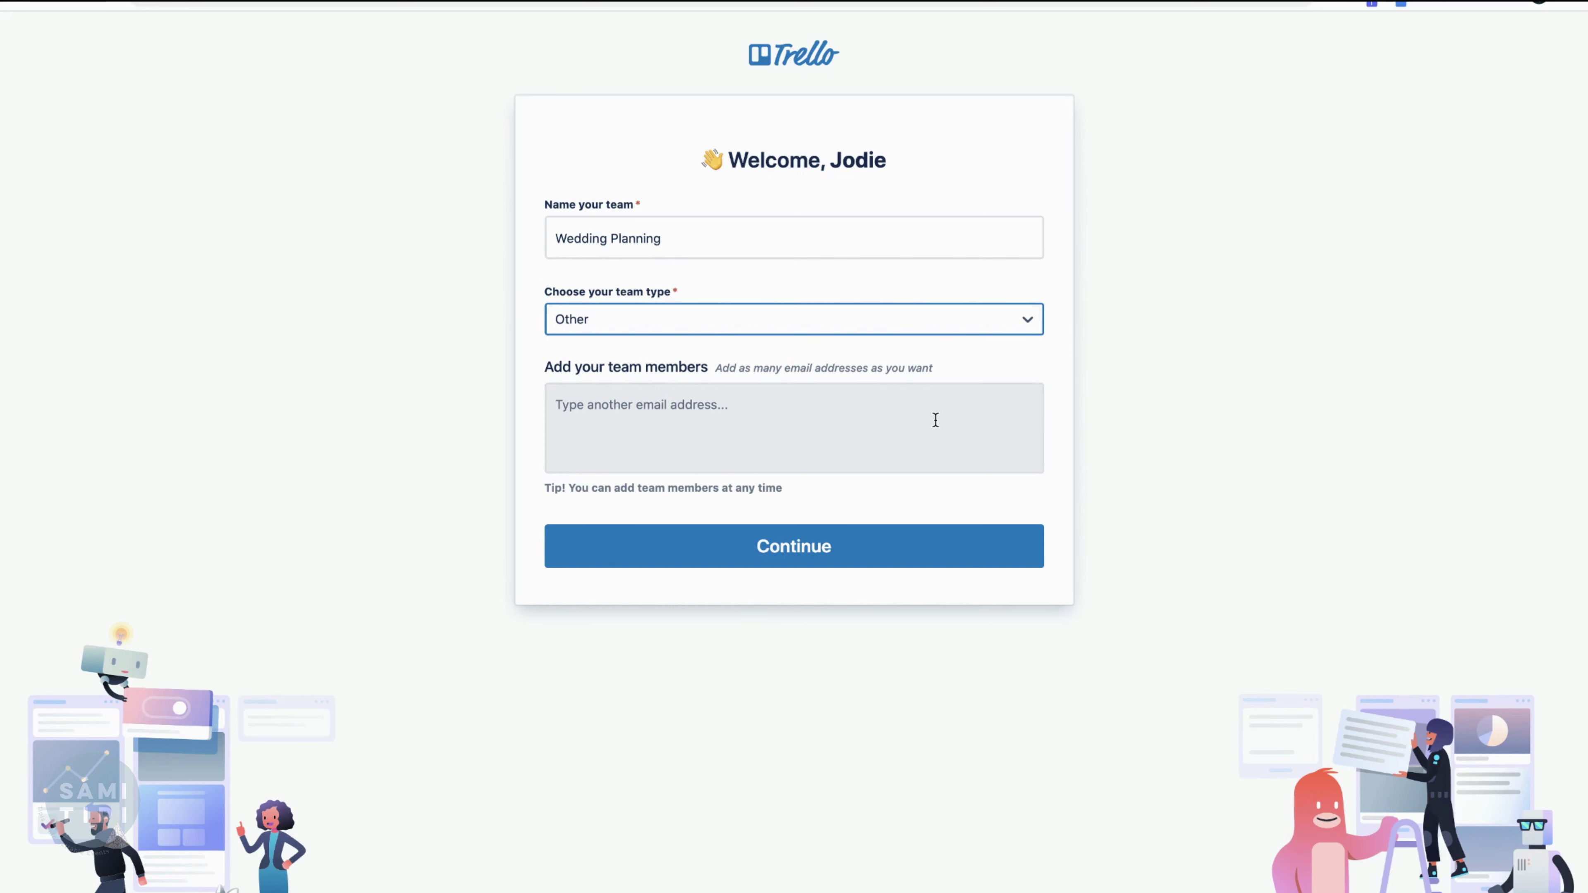
left_click(805, 558)
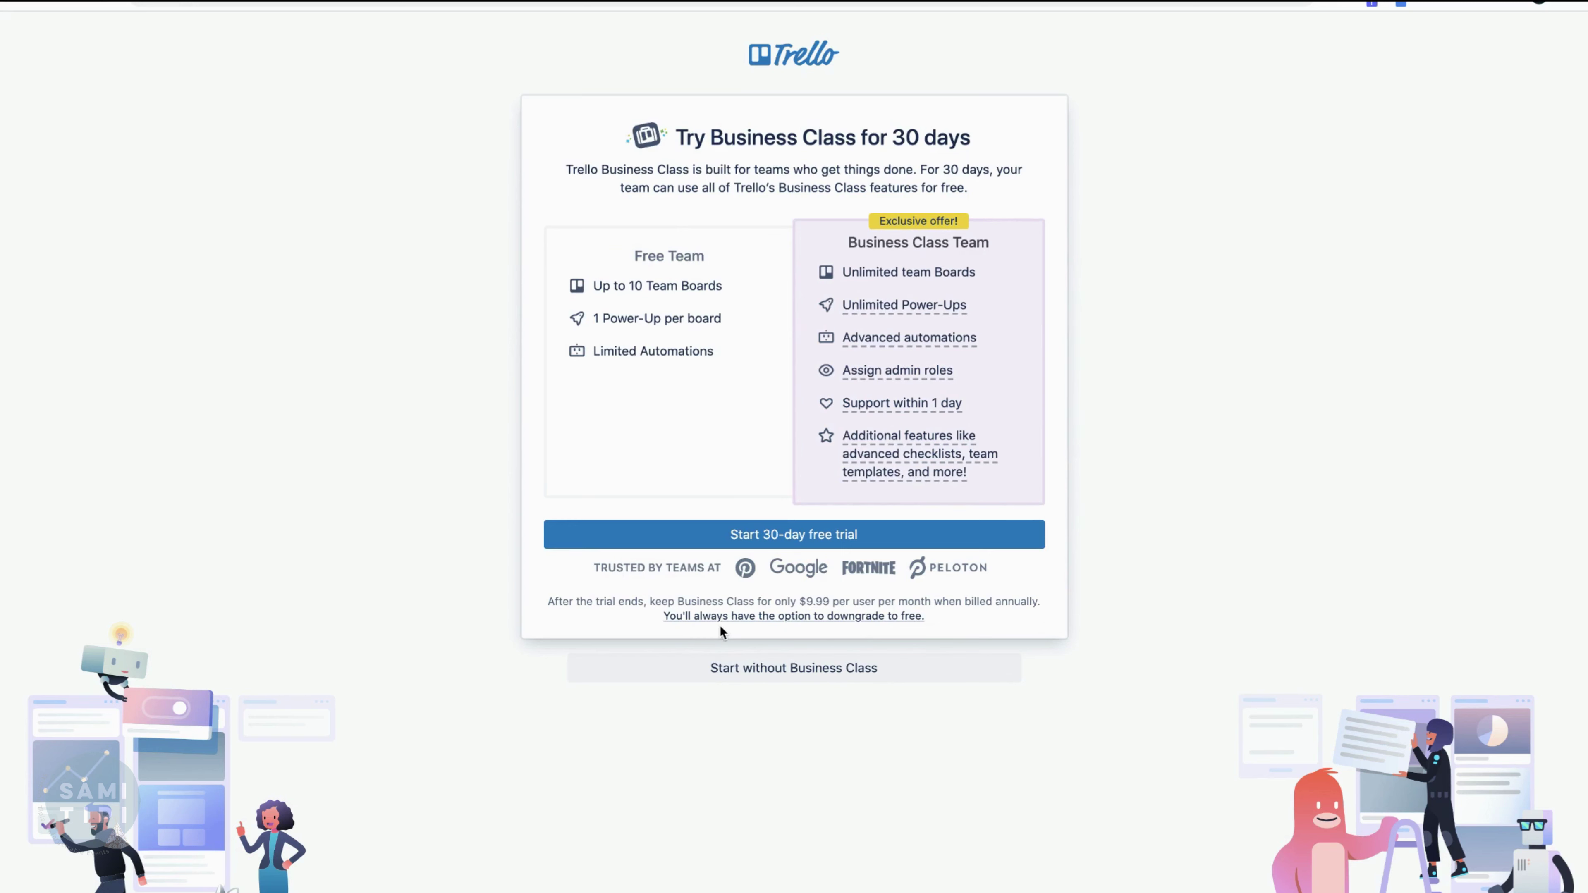
Start without the Business Class trial and finish the team setup
left_click(794, 684)
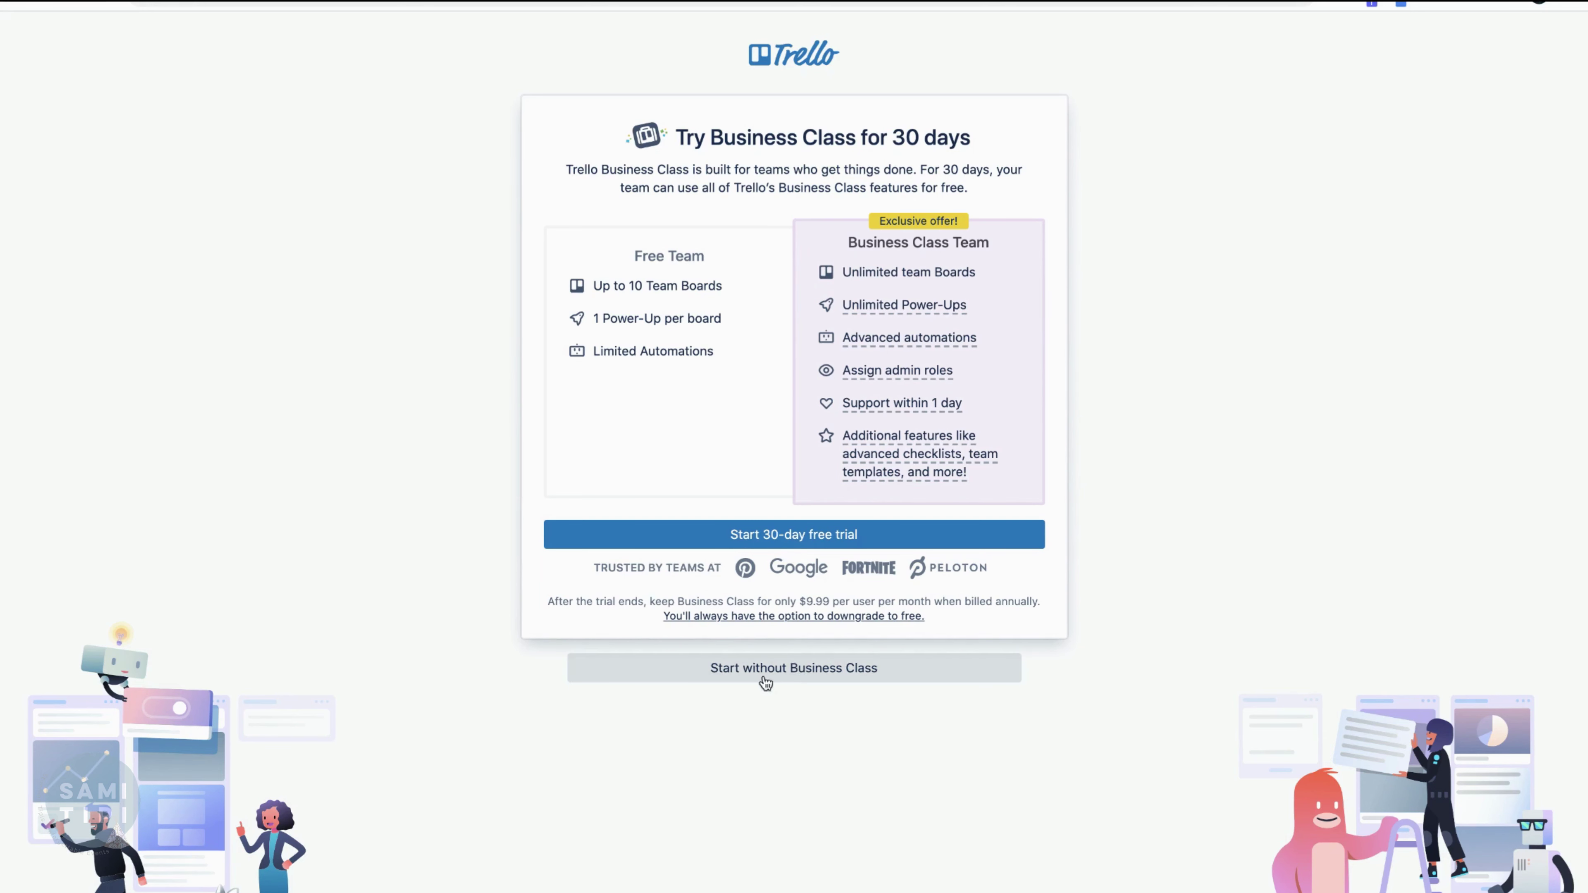
left_click(824, 672)
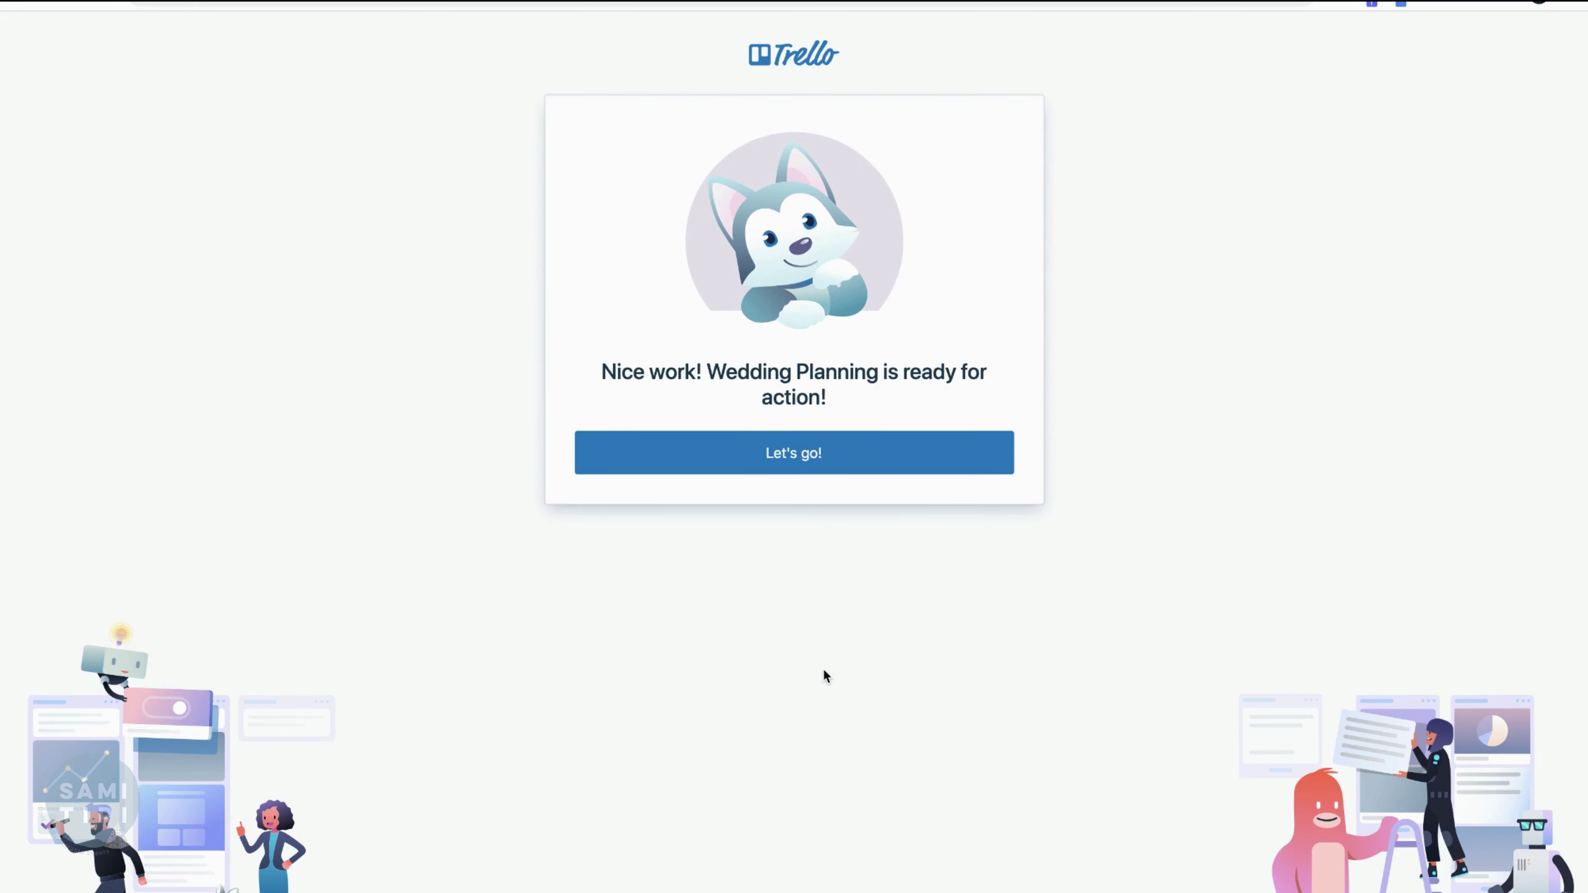
left_click(793, 468)
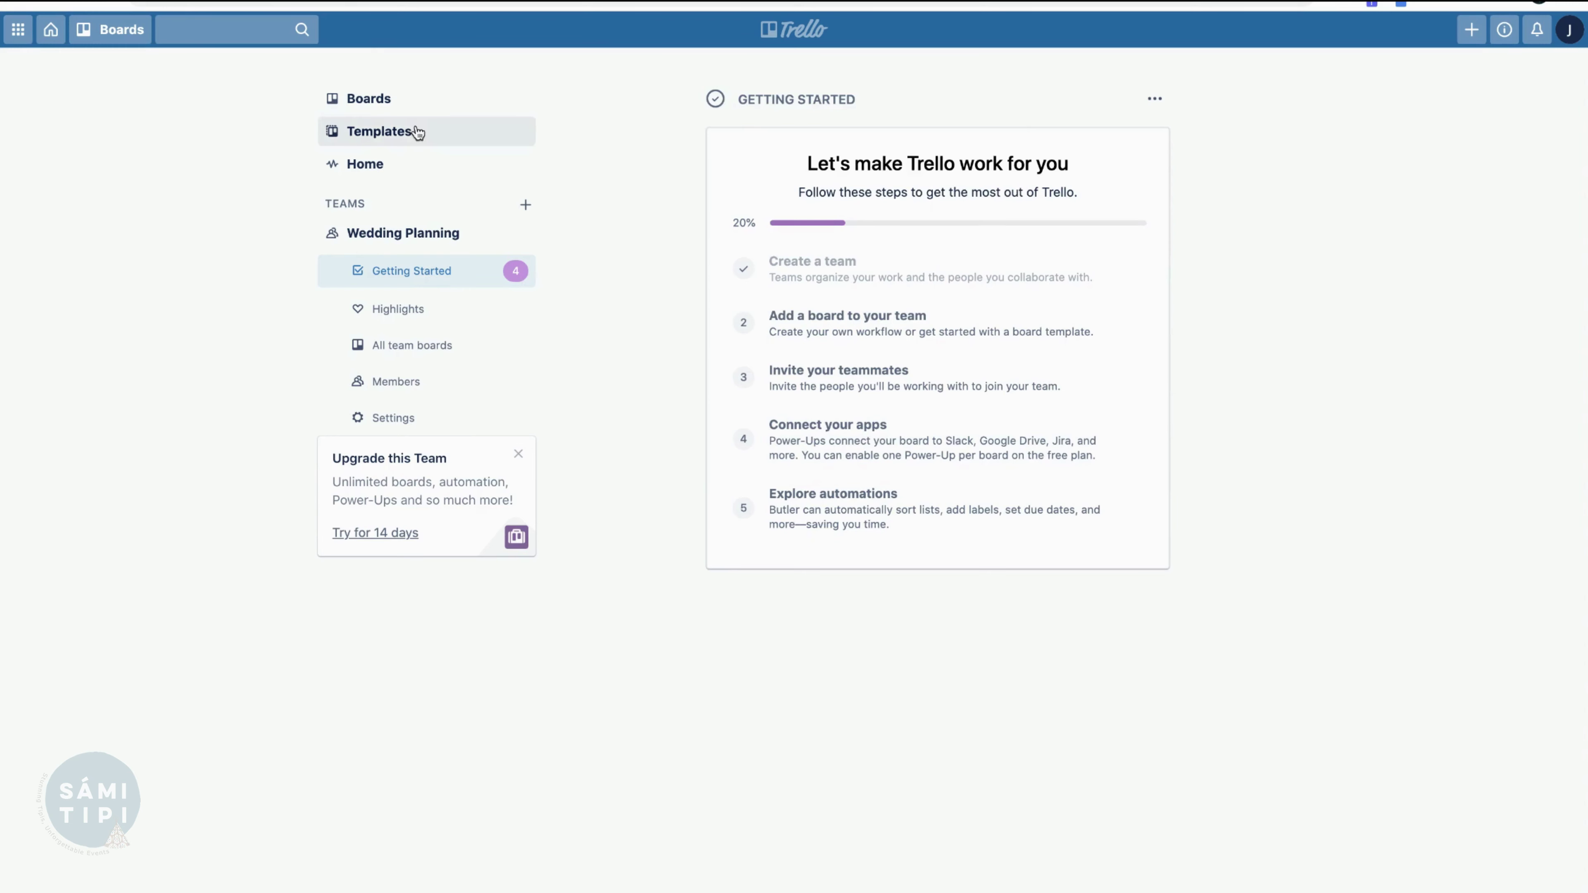
Show the boards overview and dismiss the popular templates section
left_click(369, 98)
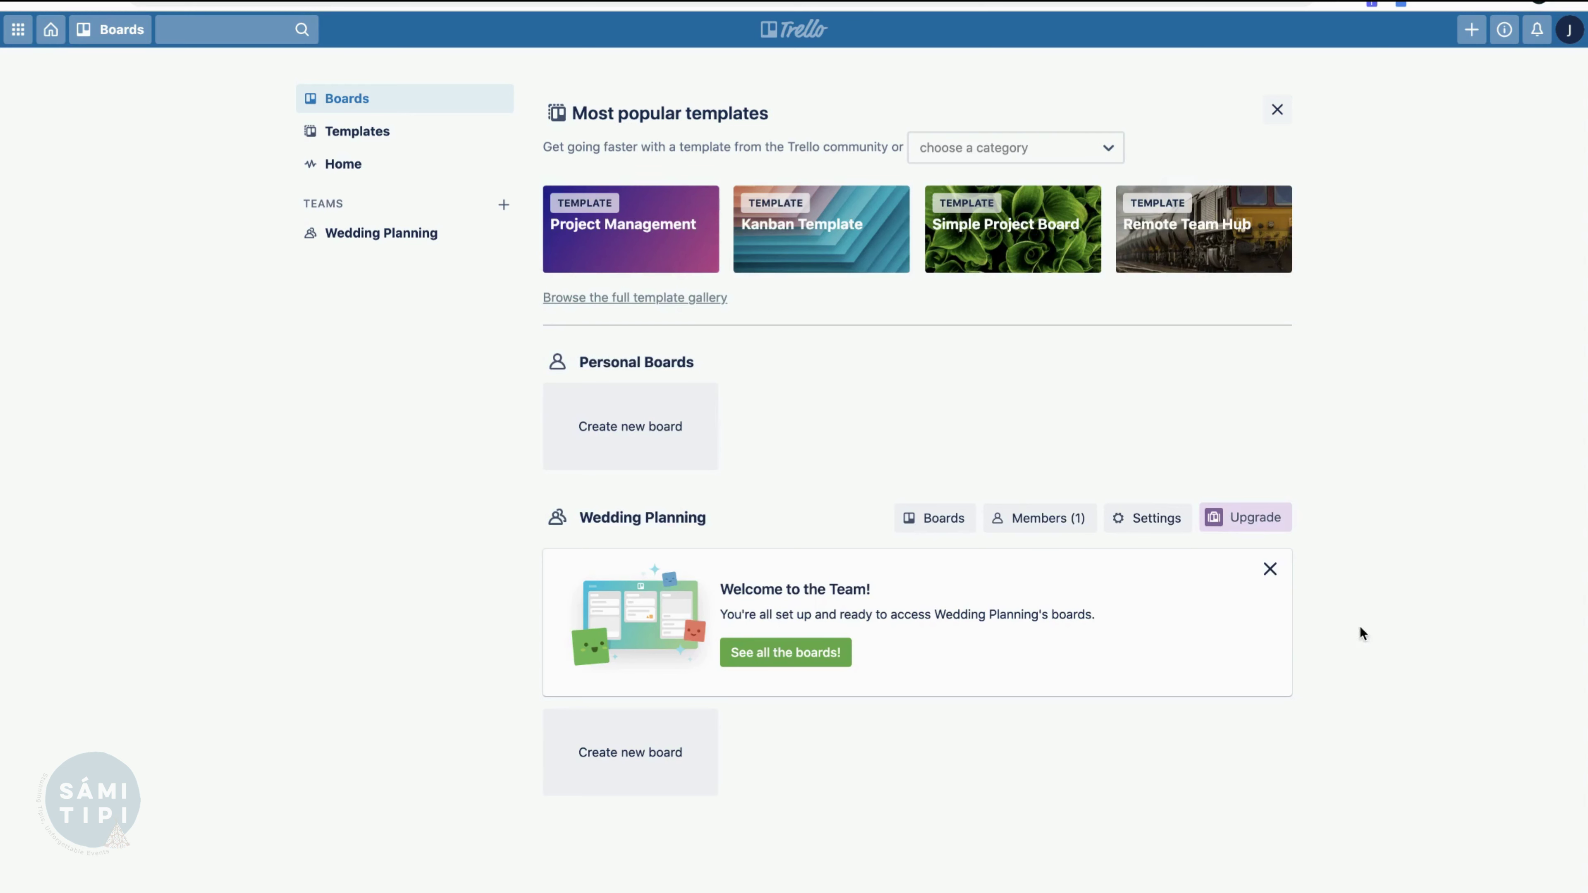
left_click(1278, 110)
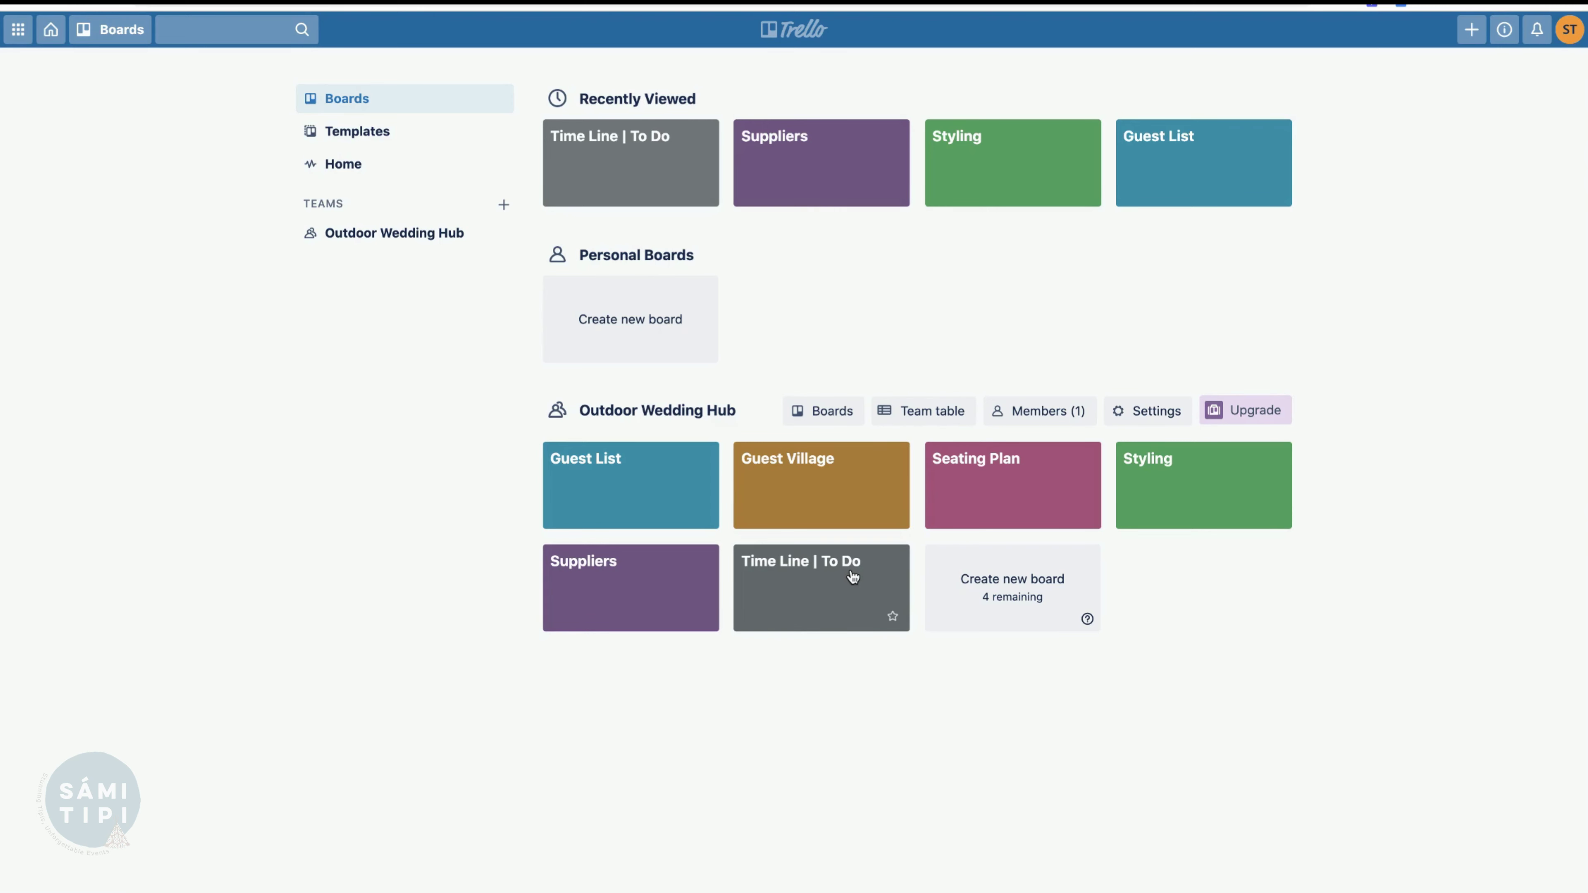
Create a team-visible board titled Honeymoon in Outdoor Wedding Hub, with the green hills and snowy mountains photo as background
left_click(1016, 589)
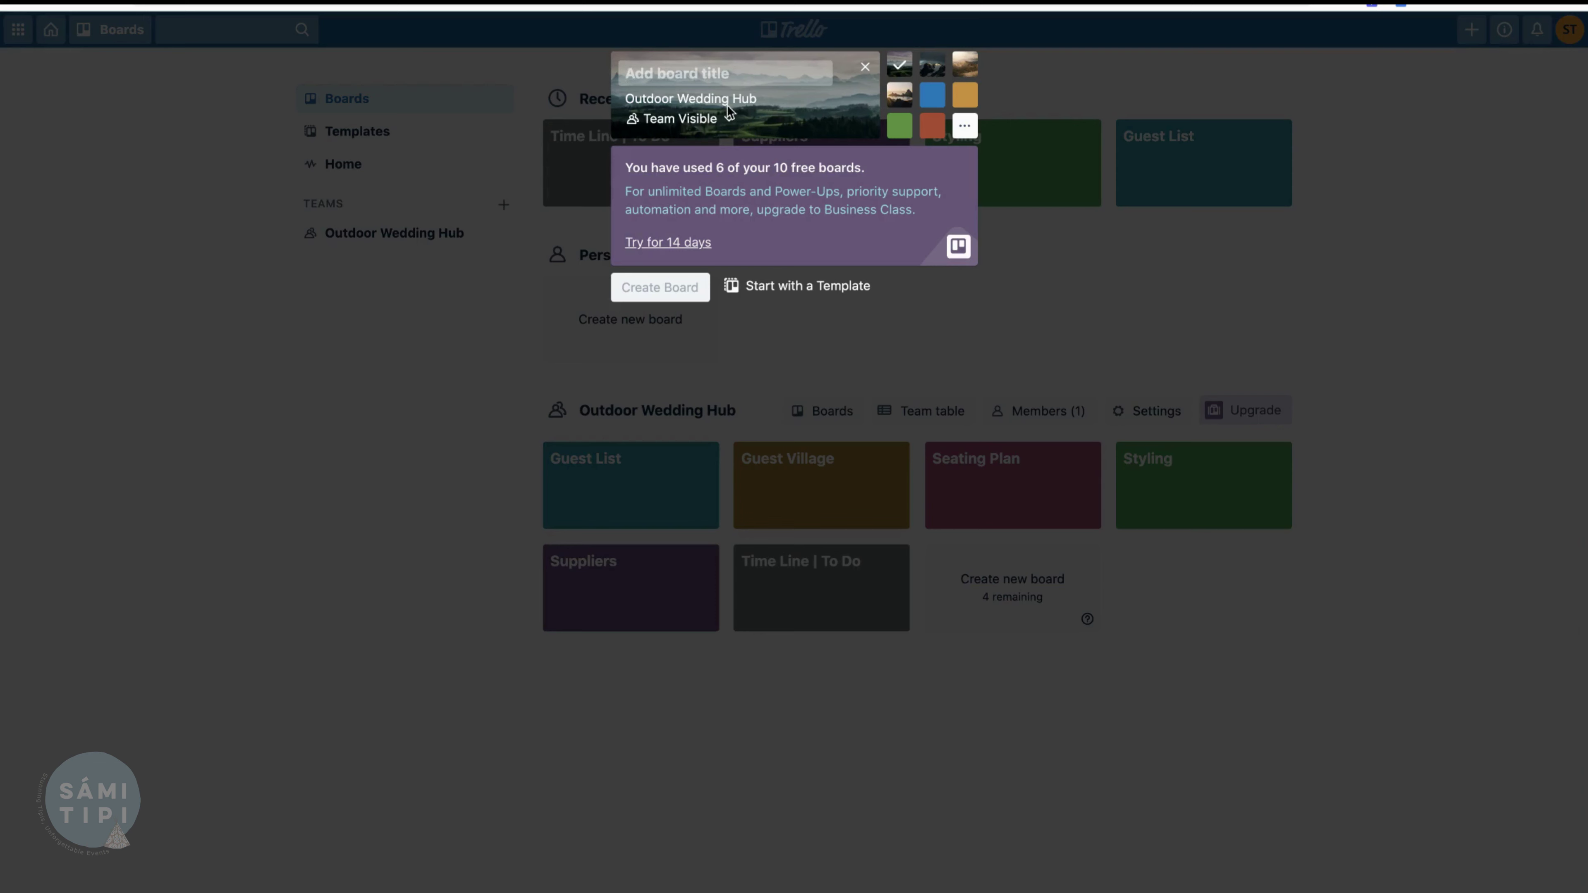
left_click(694, 67)
type("Honeymoon")
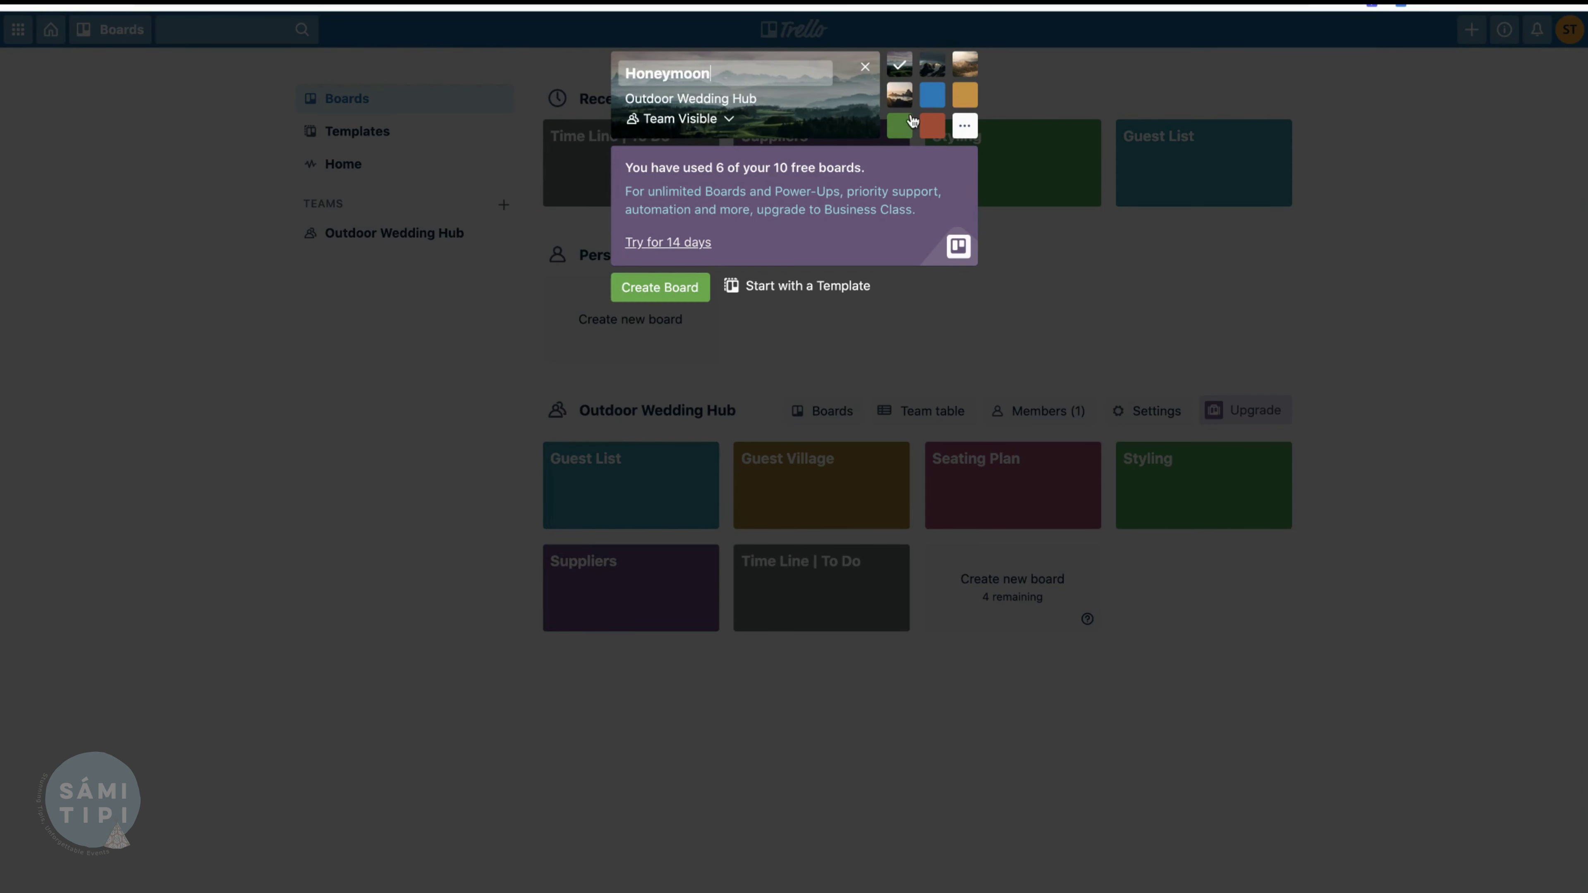
left_click(965, 68)
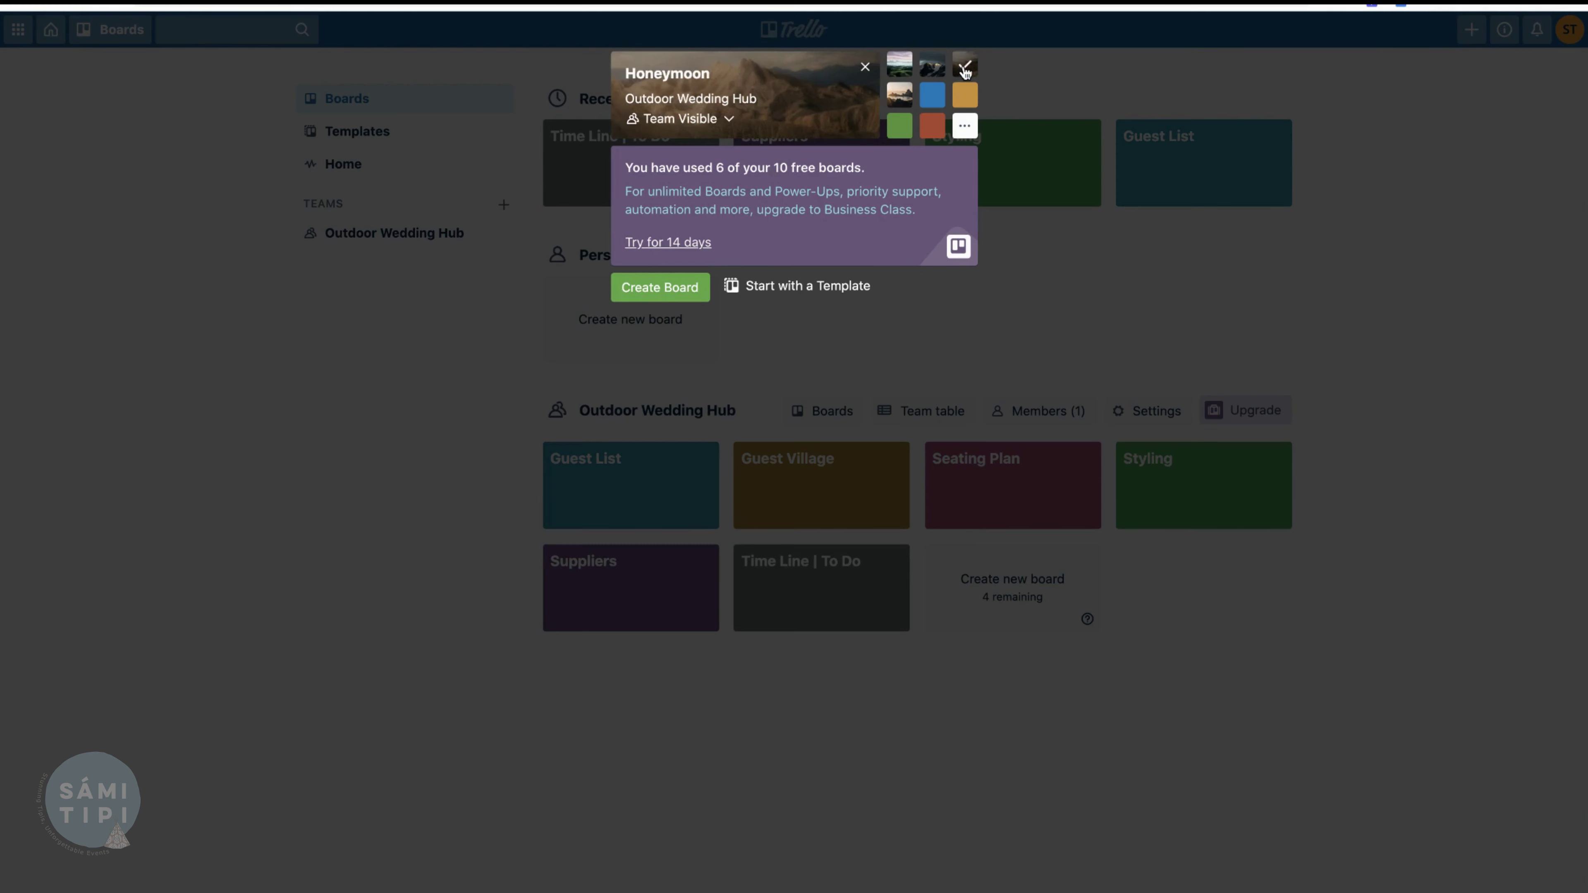
left_click(931, 67)
left_click(898, 67)
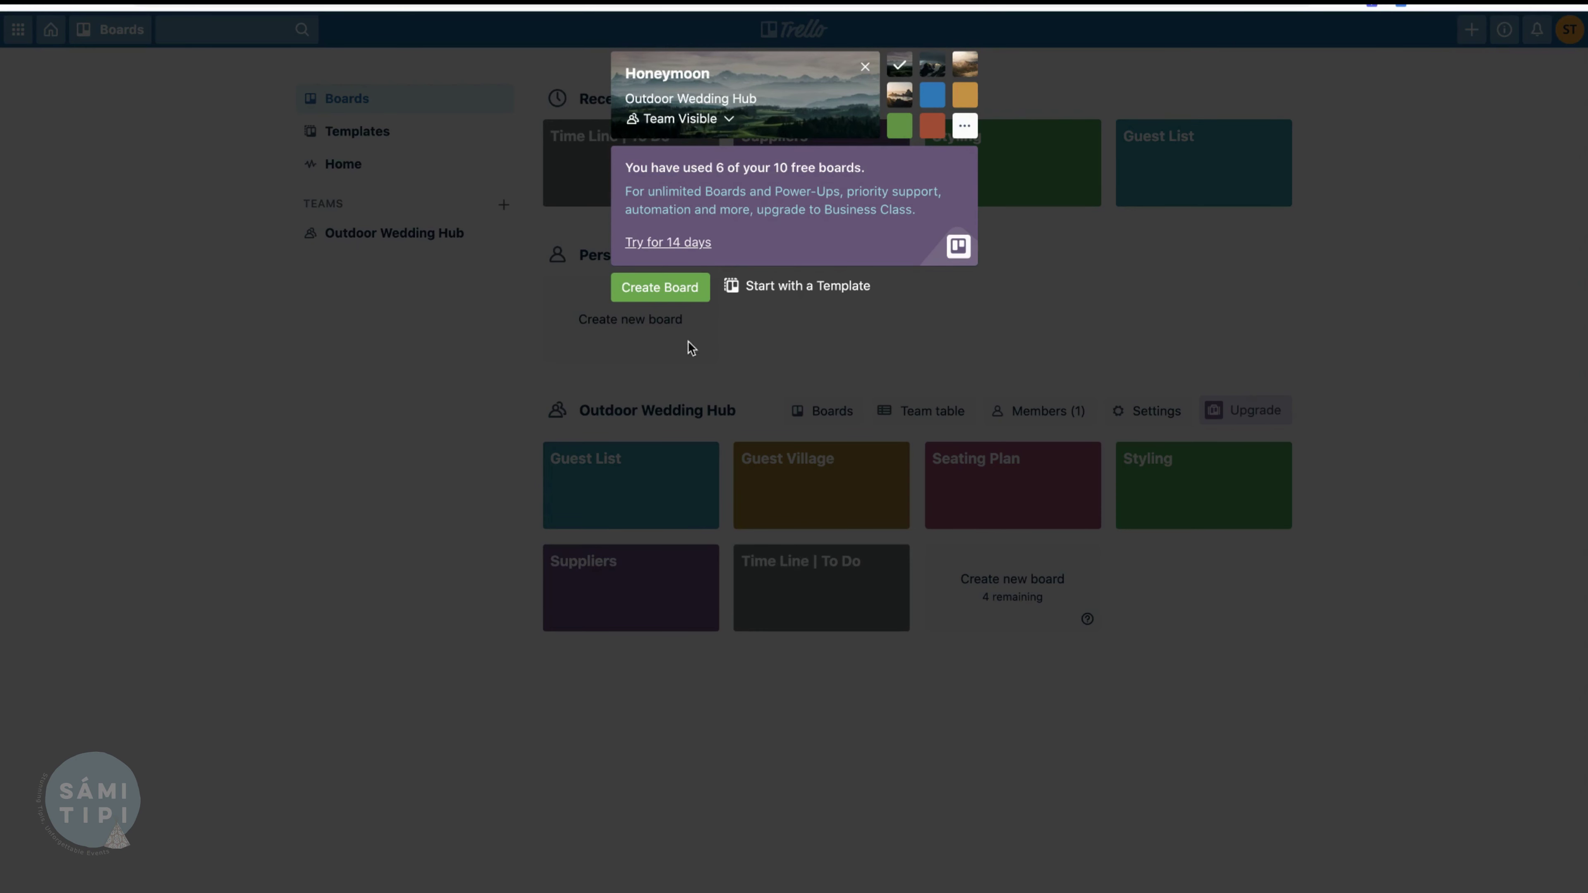
left_click(678, 294)
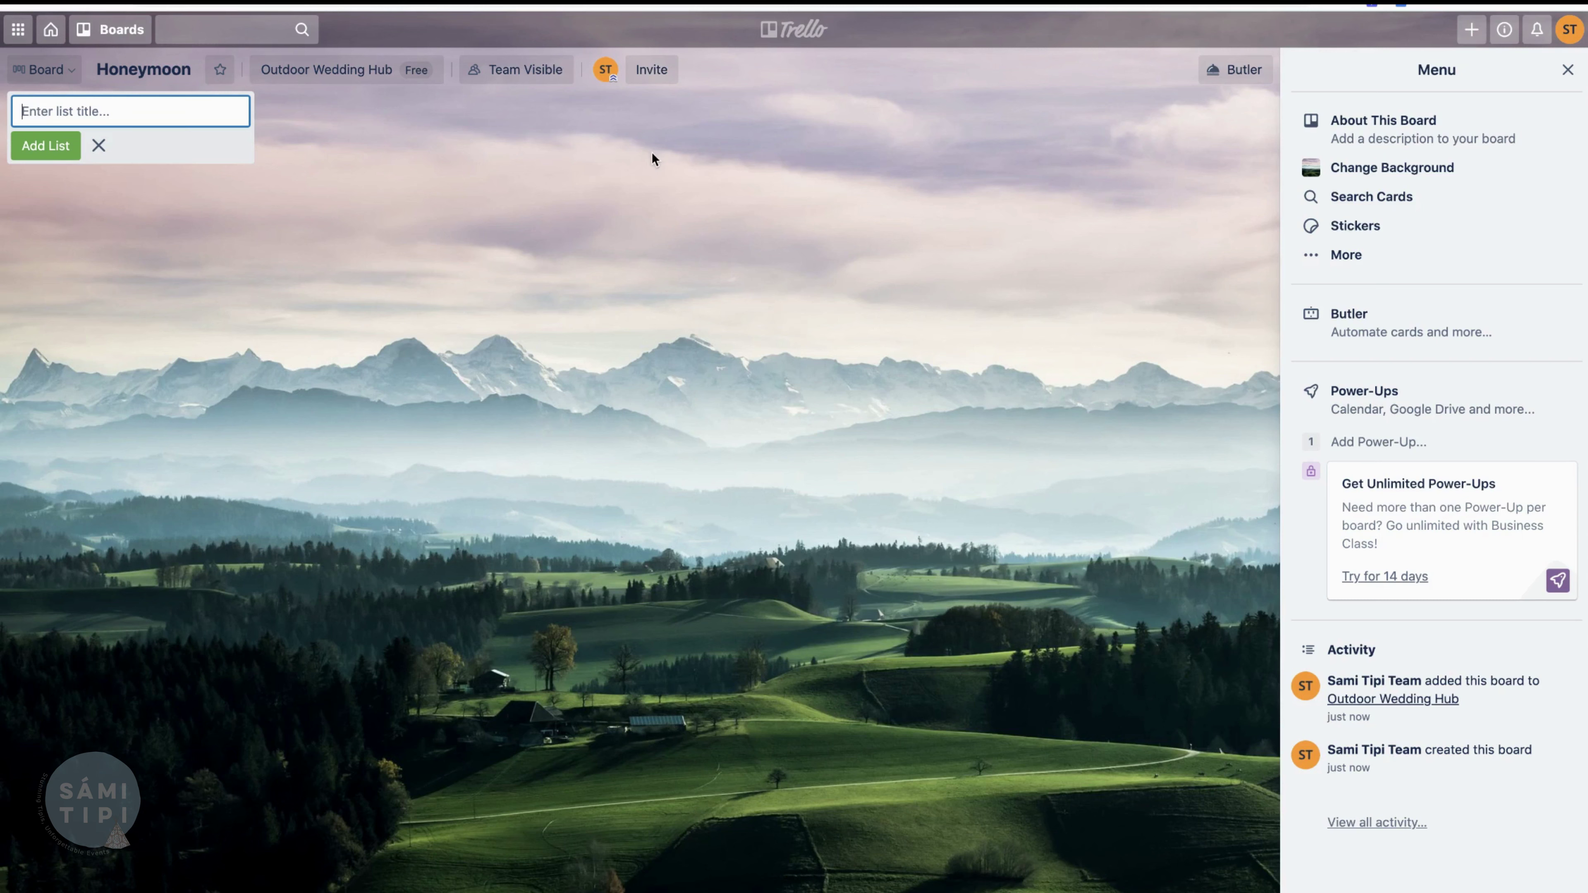
Open the Guest List board from the boards overview and view the description of its Guests to invite card
left_click(825, 42)
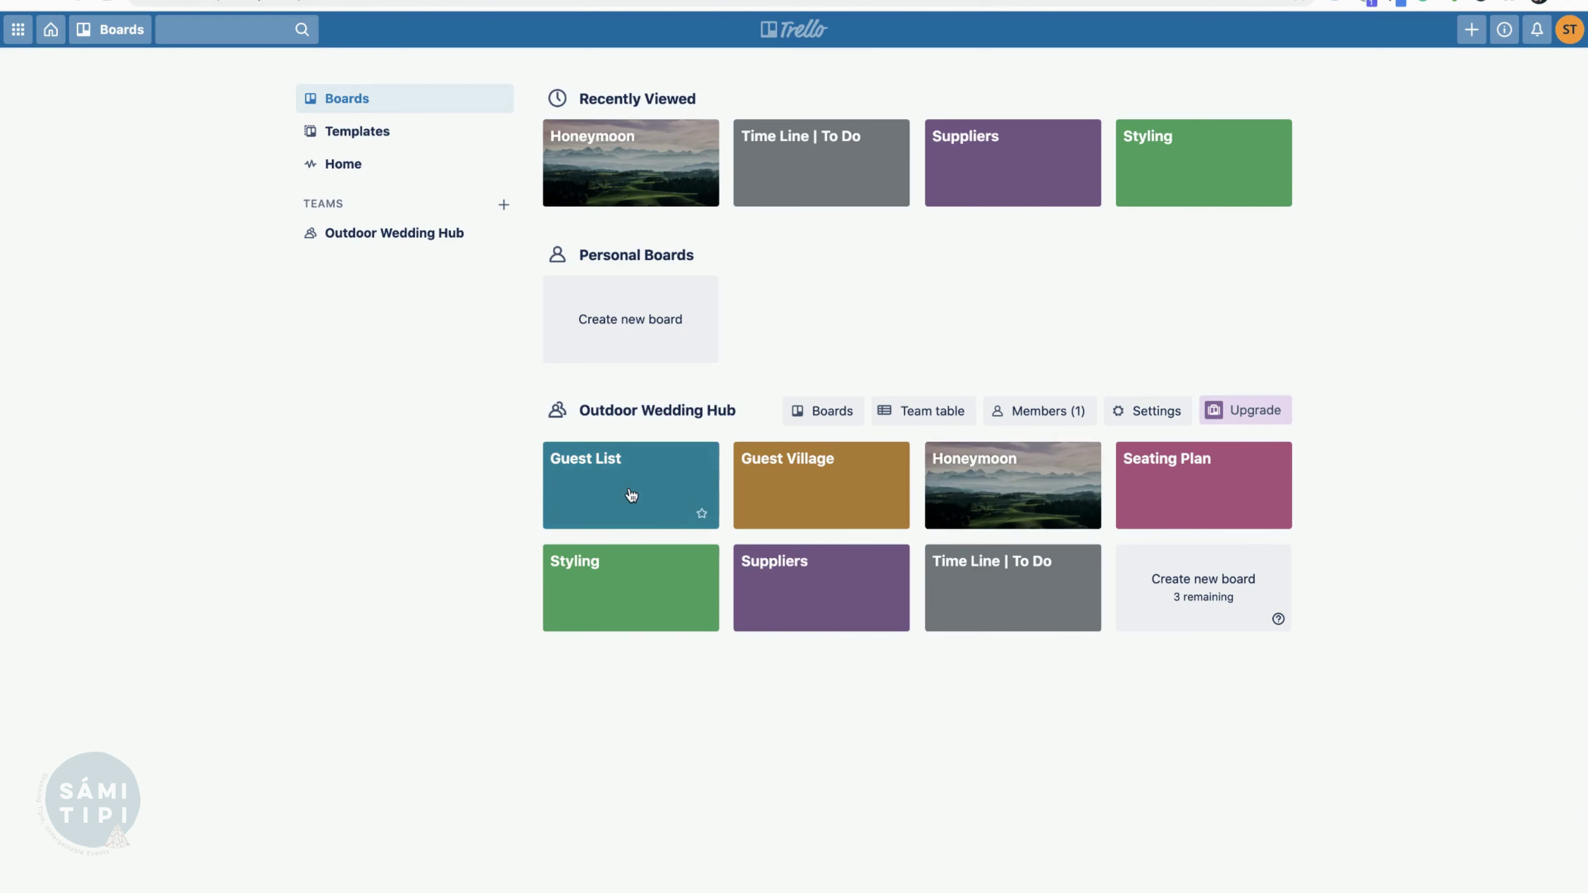
left_click(621, 498)
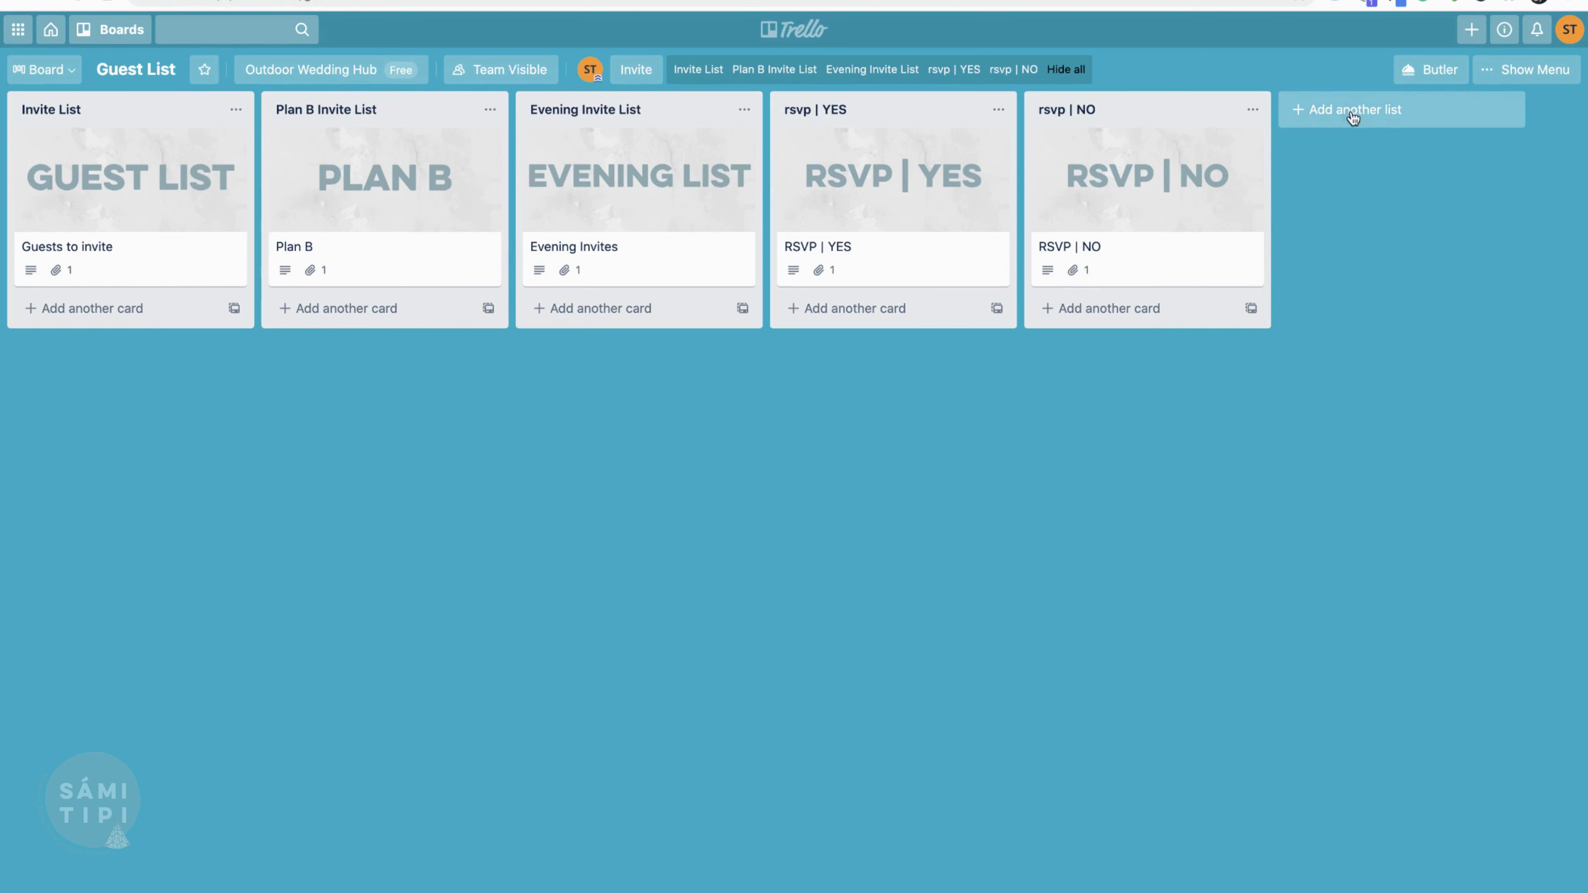
left_click(1366, 111)
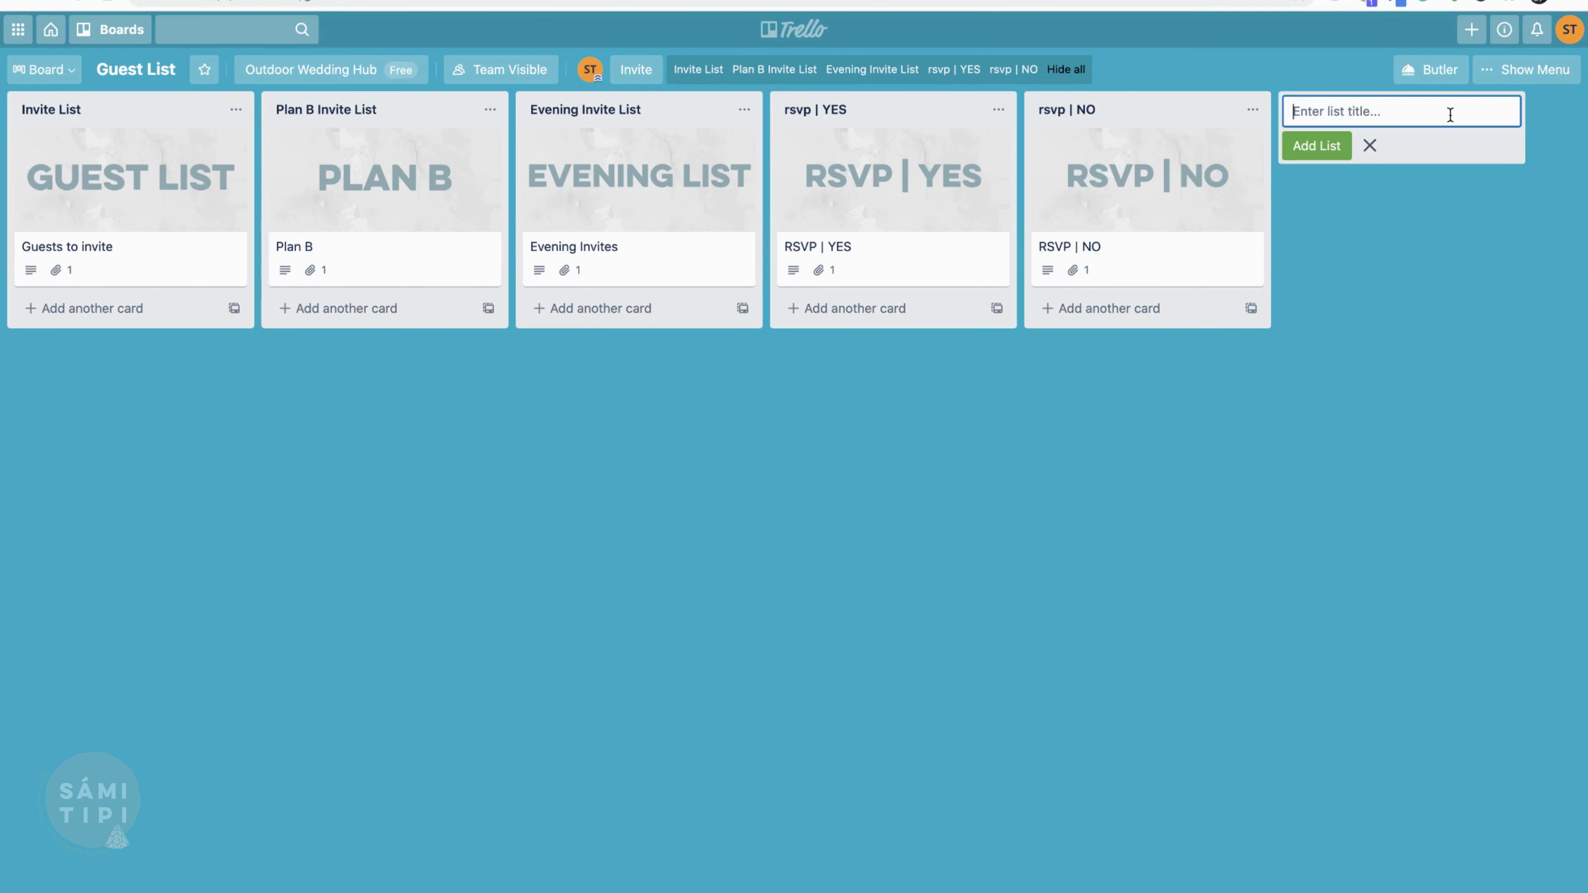
left_click(1398, 303)
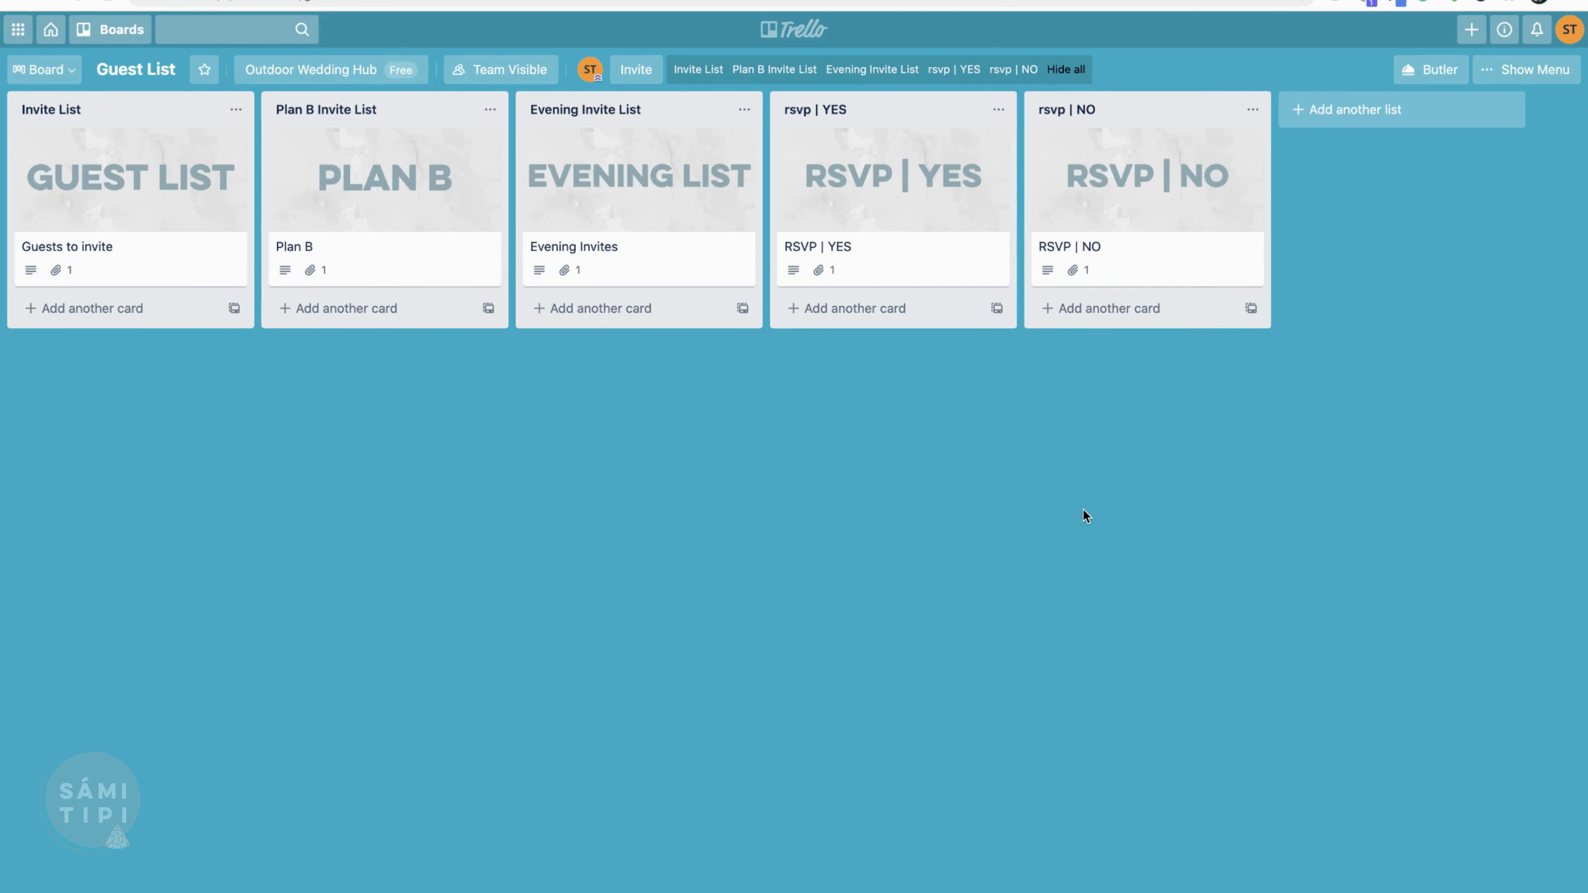
left_click(148, 252)
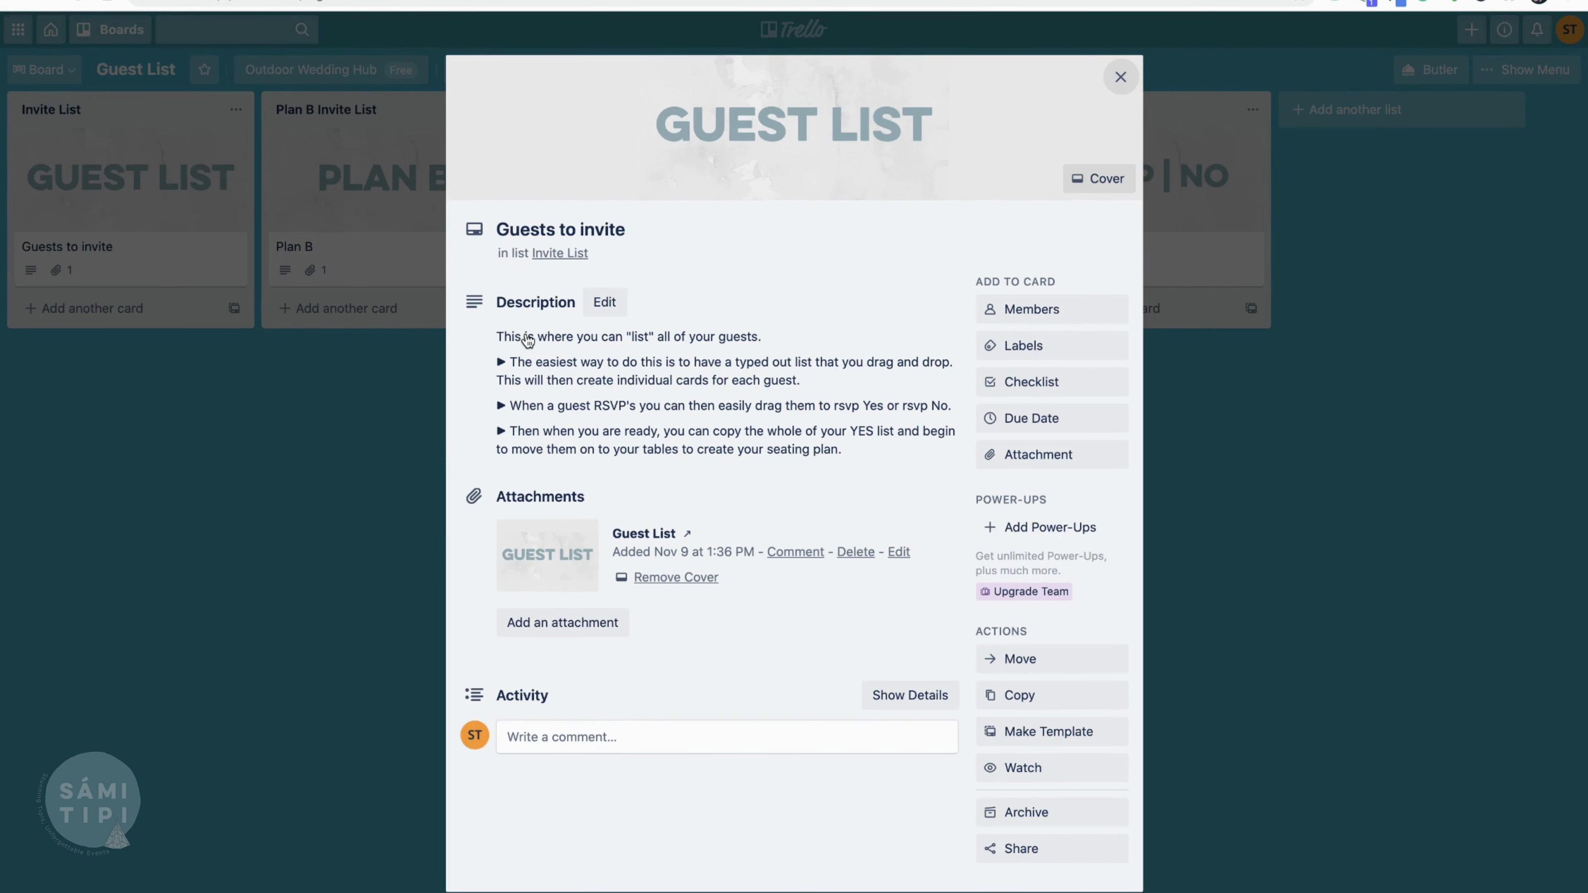
left_click(203, 490)
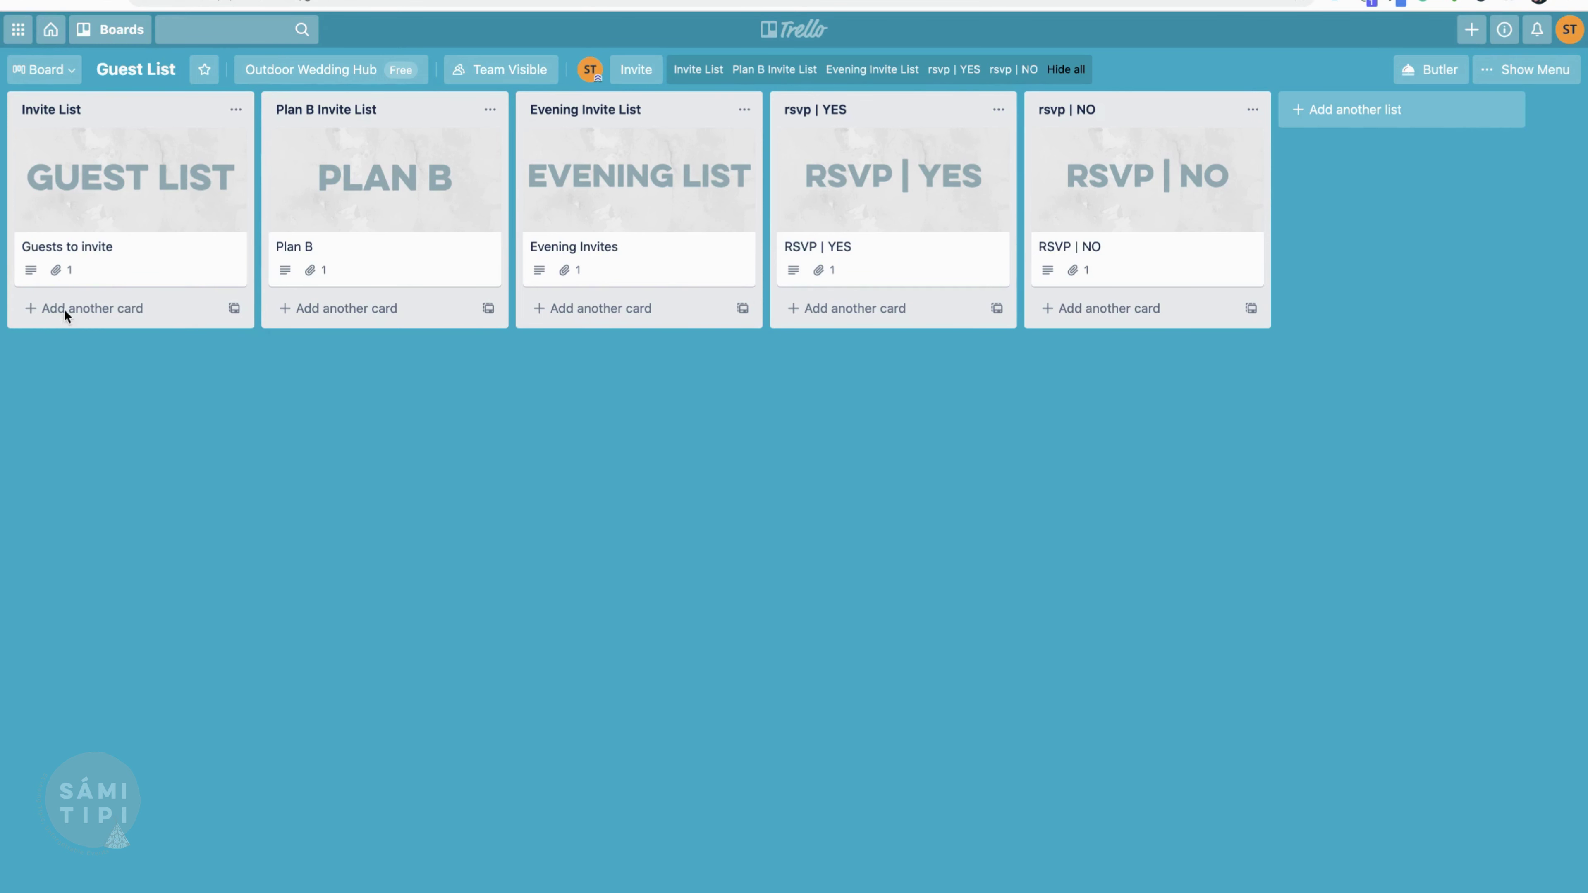
Paste the copied guest names into the Invite List, creating a separate card for each of the 10 lines
left_click(96, 316)
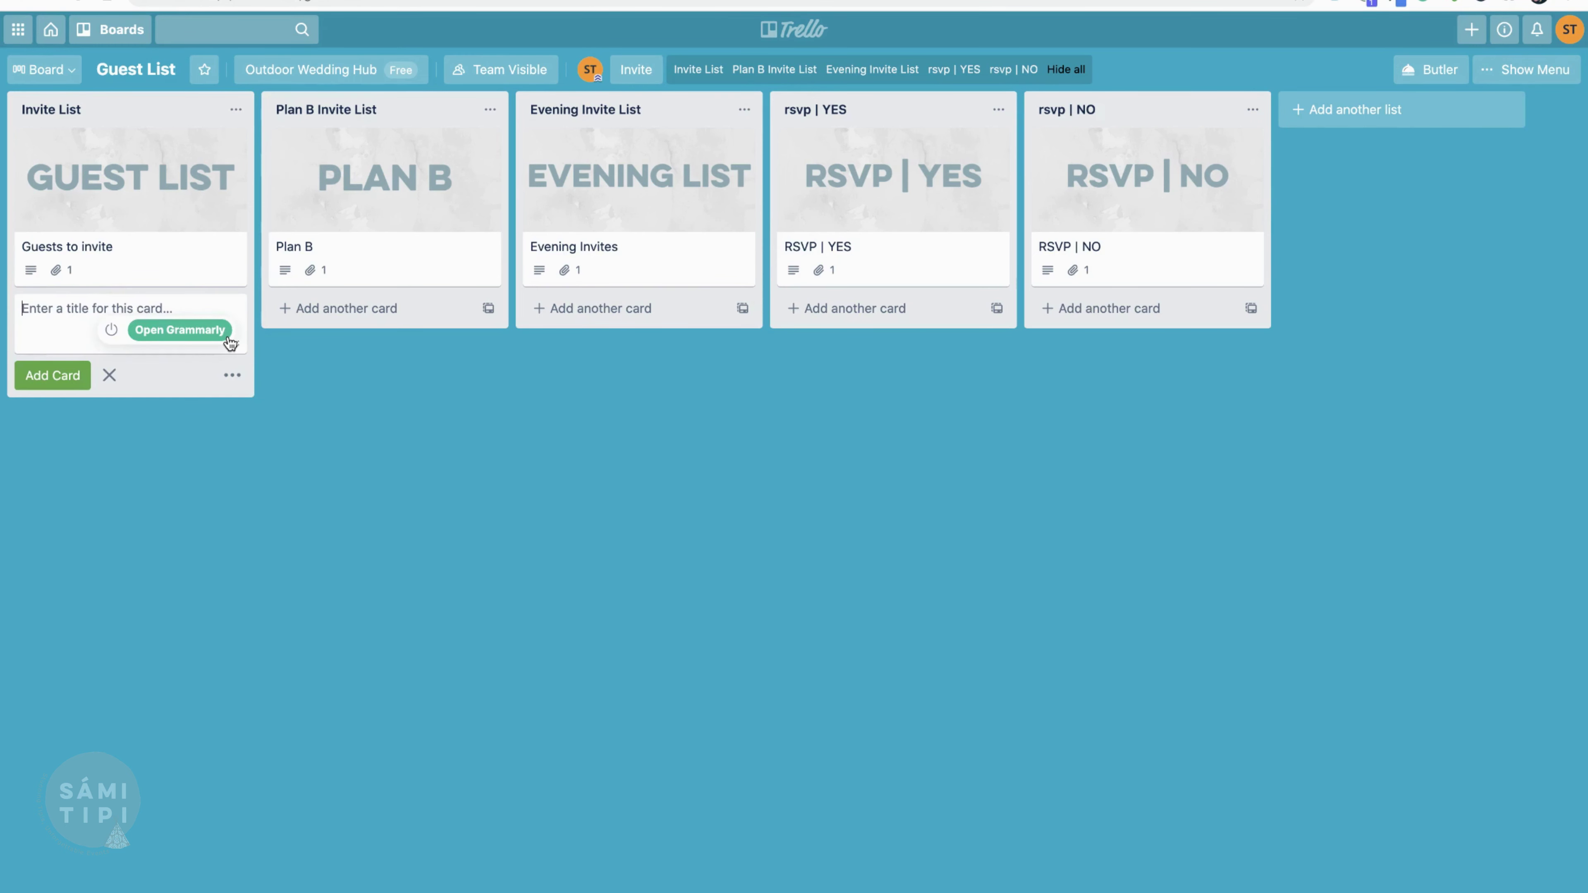
key("super+v")
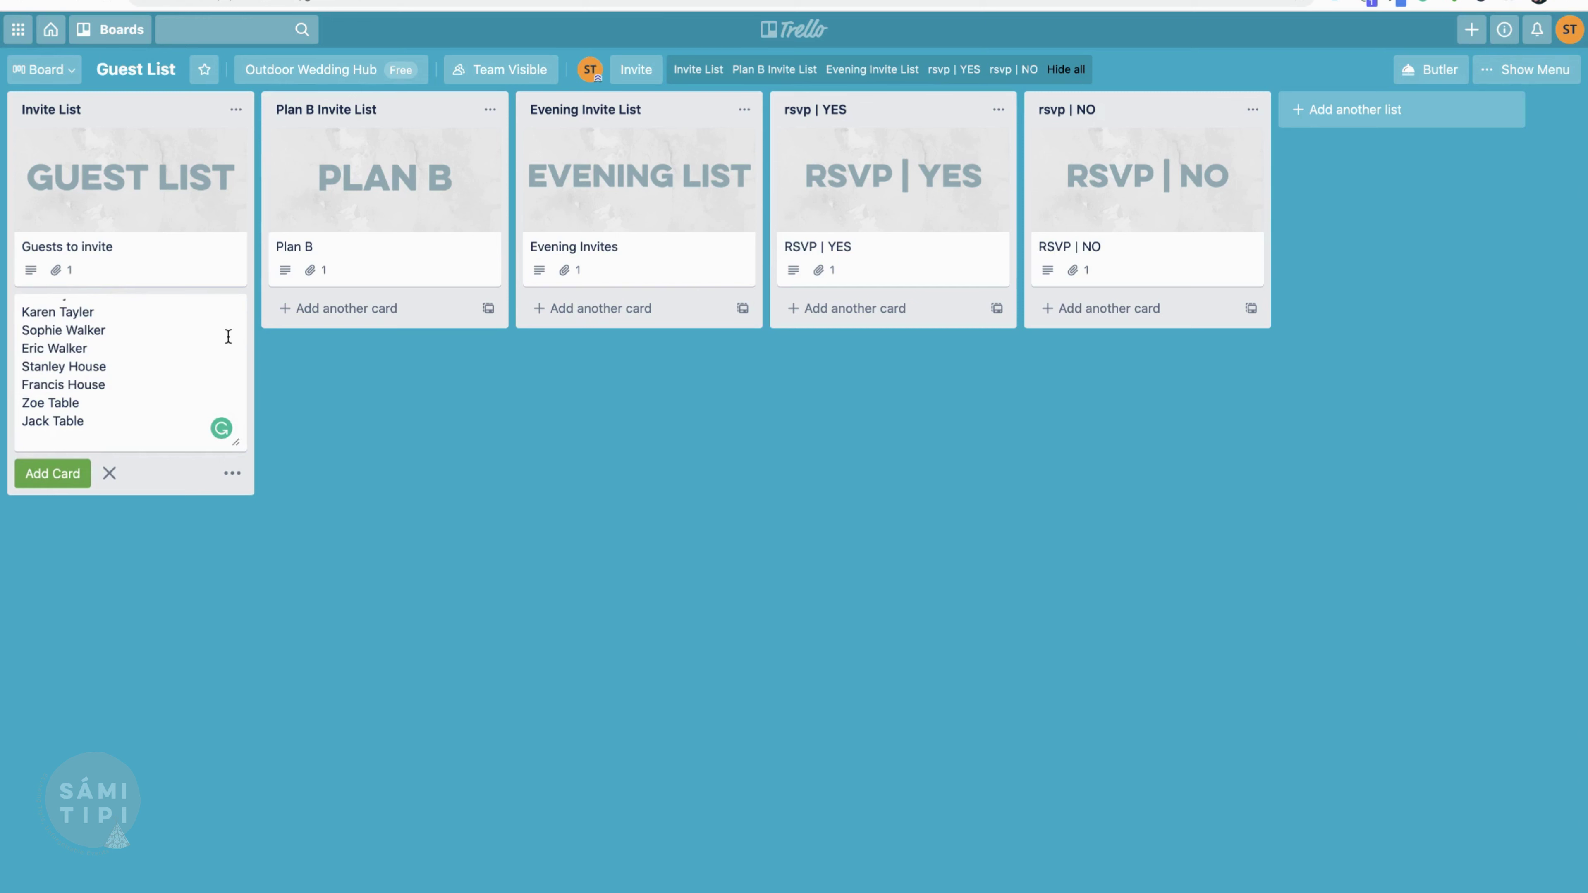
key("Return")
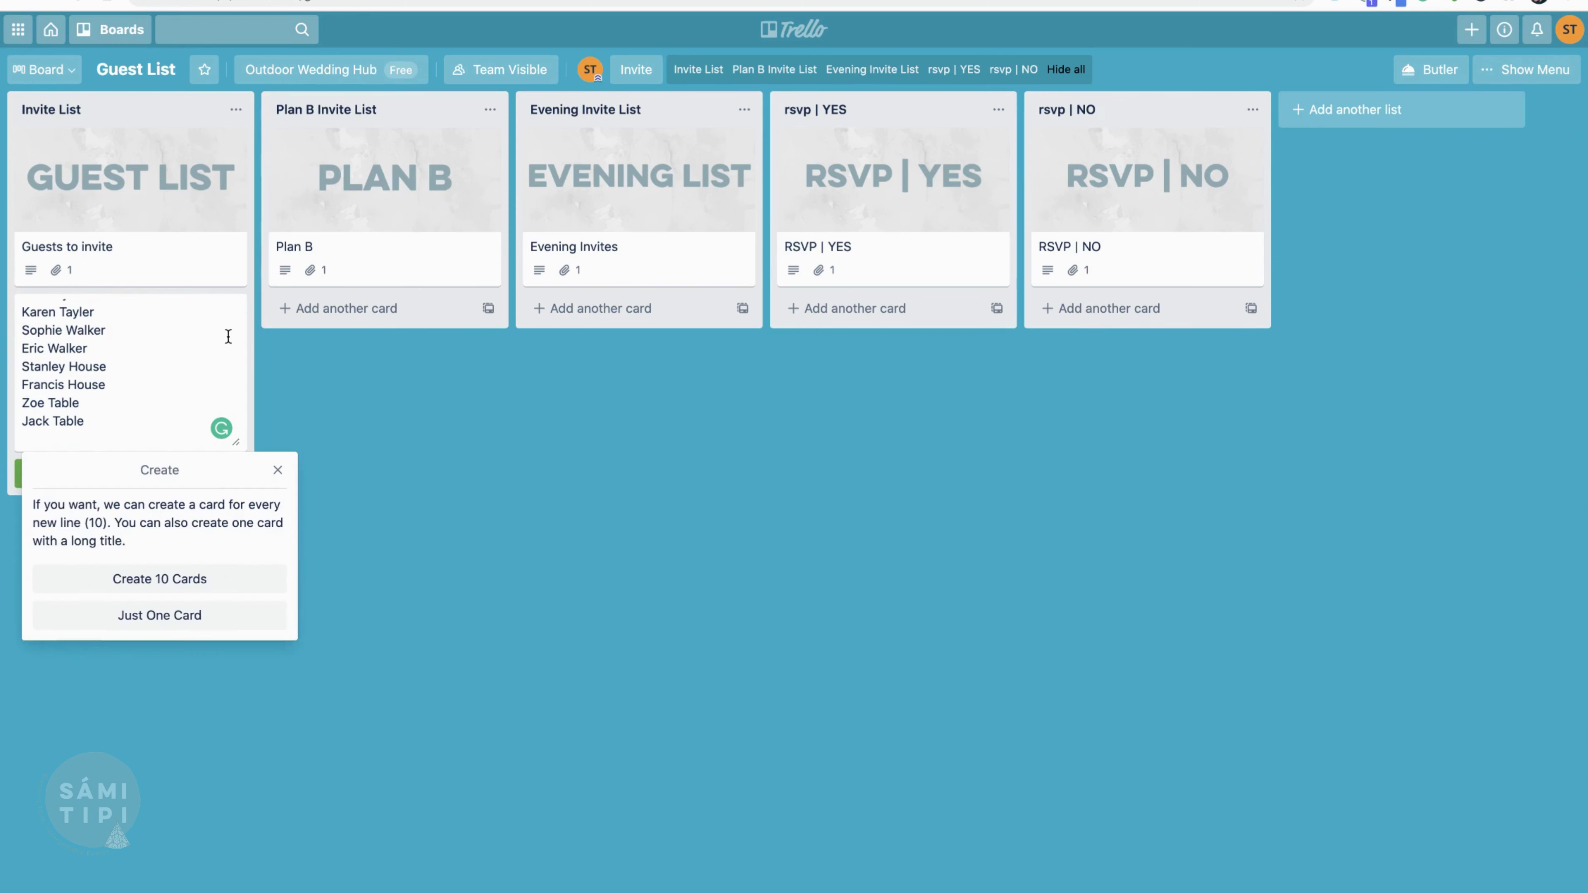
left_click(118, 582)
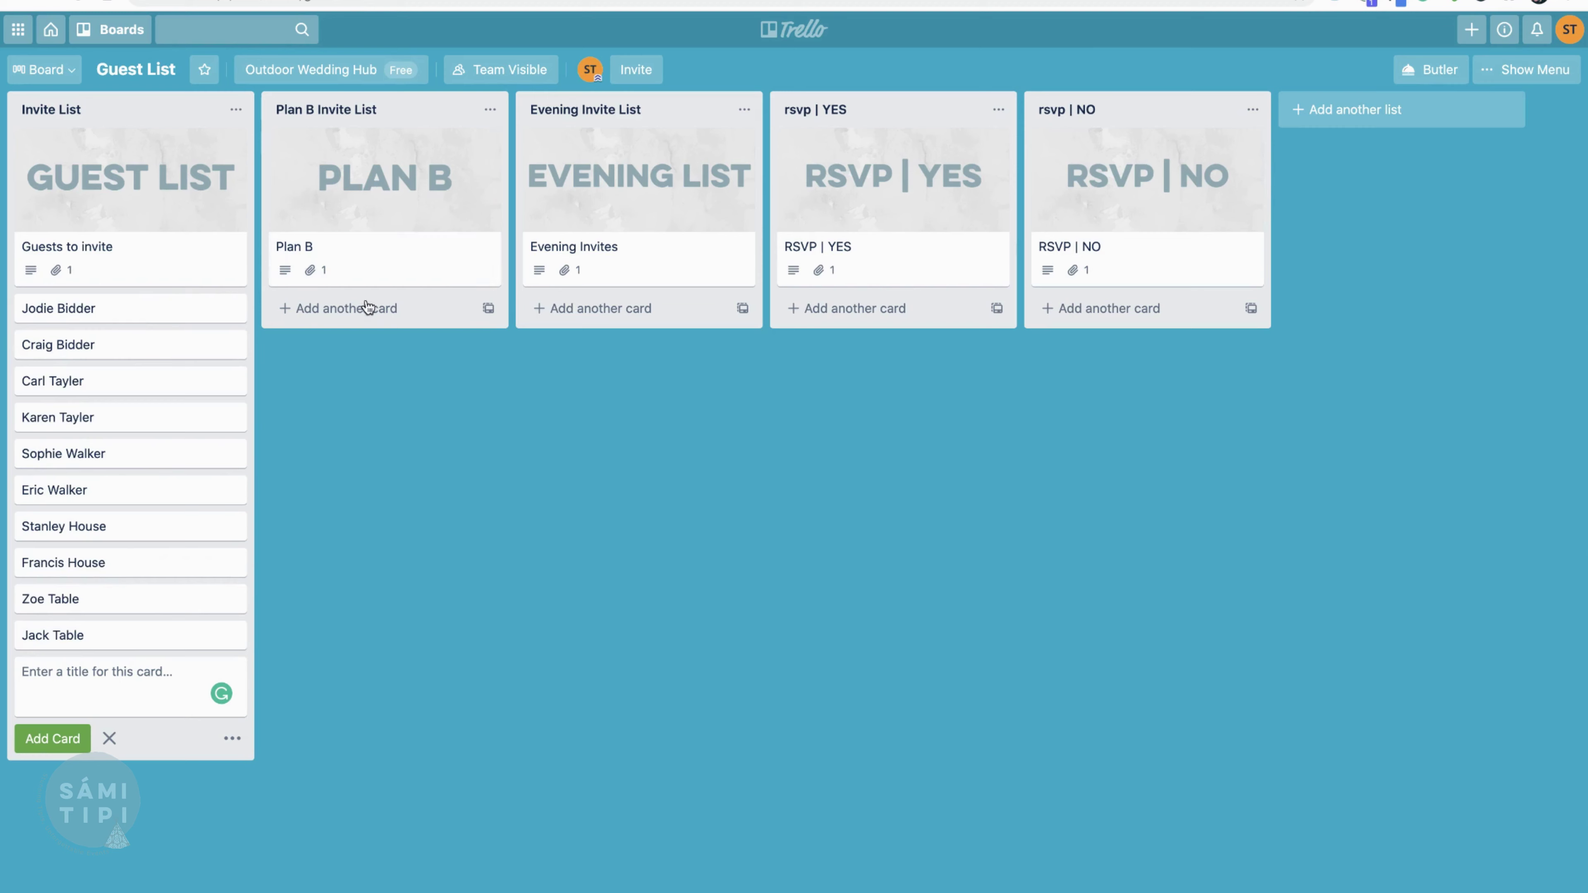
Read the description of the Plan B card in the Plan B Invite List and close the card
left_click(343, 249)
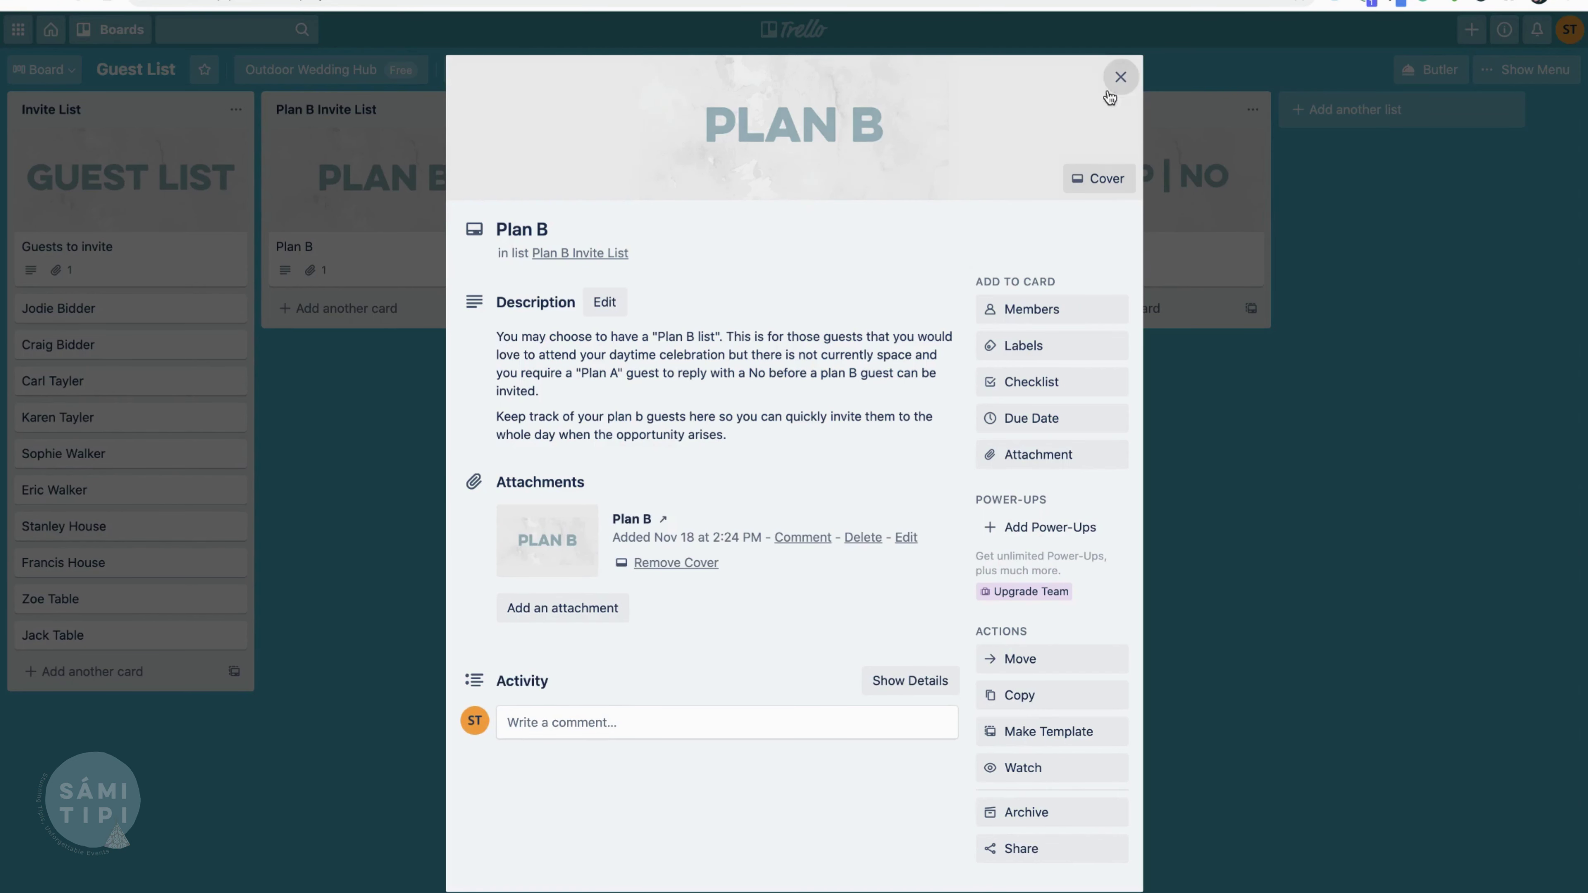
left_click(1120, 77)
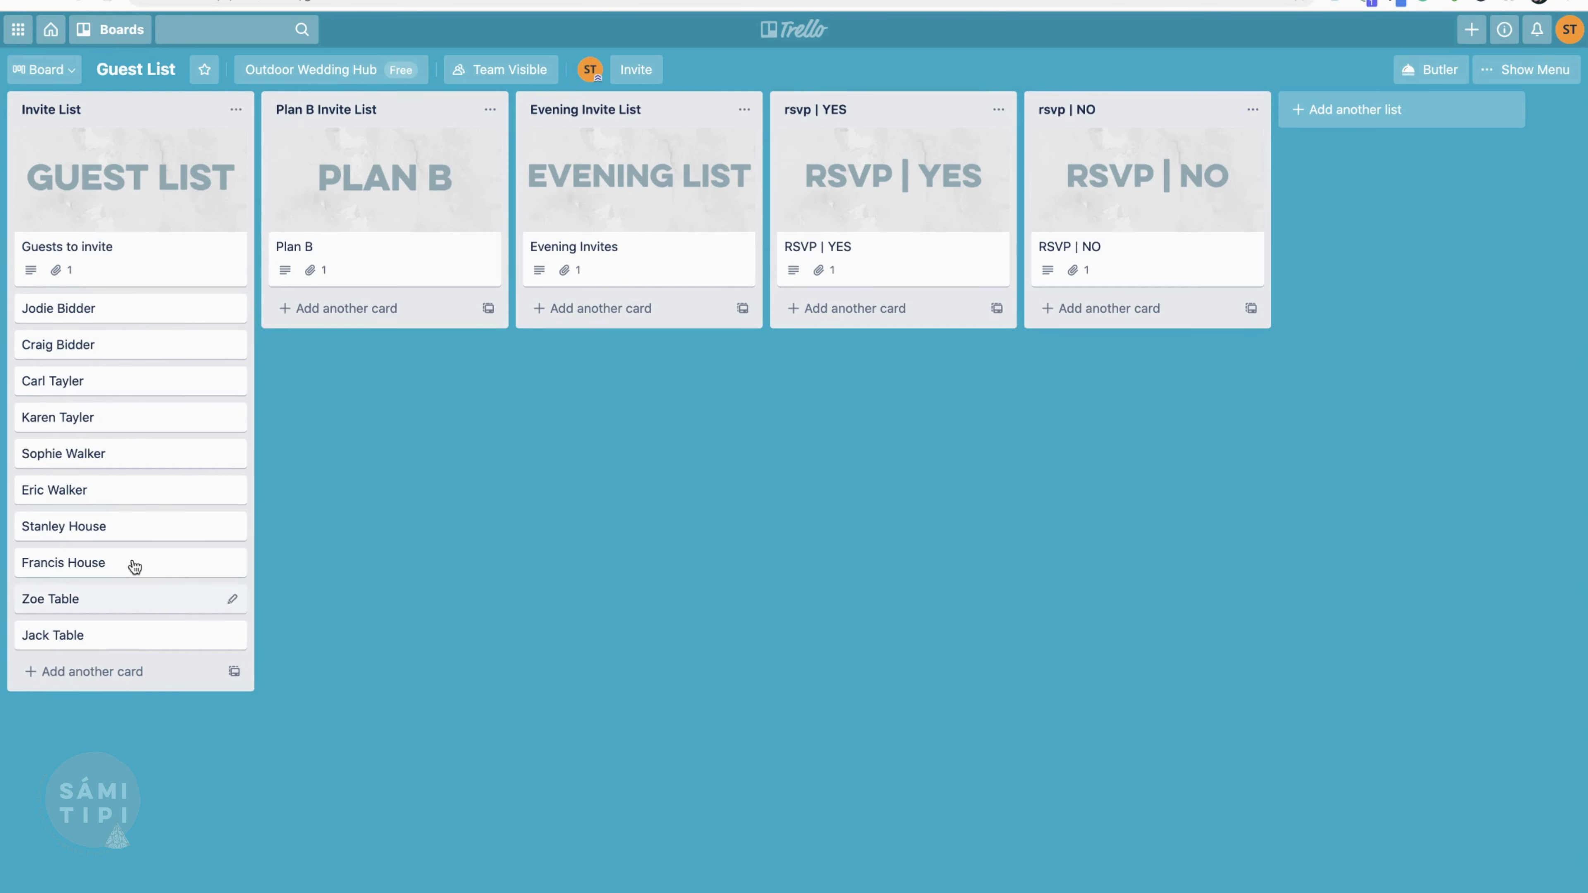
Move the first seven guest cards out of the Invite List, placing five in rsvp | YES and two in rsvp | NO
left_click_drag(129, 323, 883, 330)
left_click_drag(168, 314, 1164, 304)
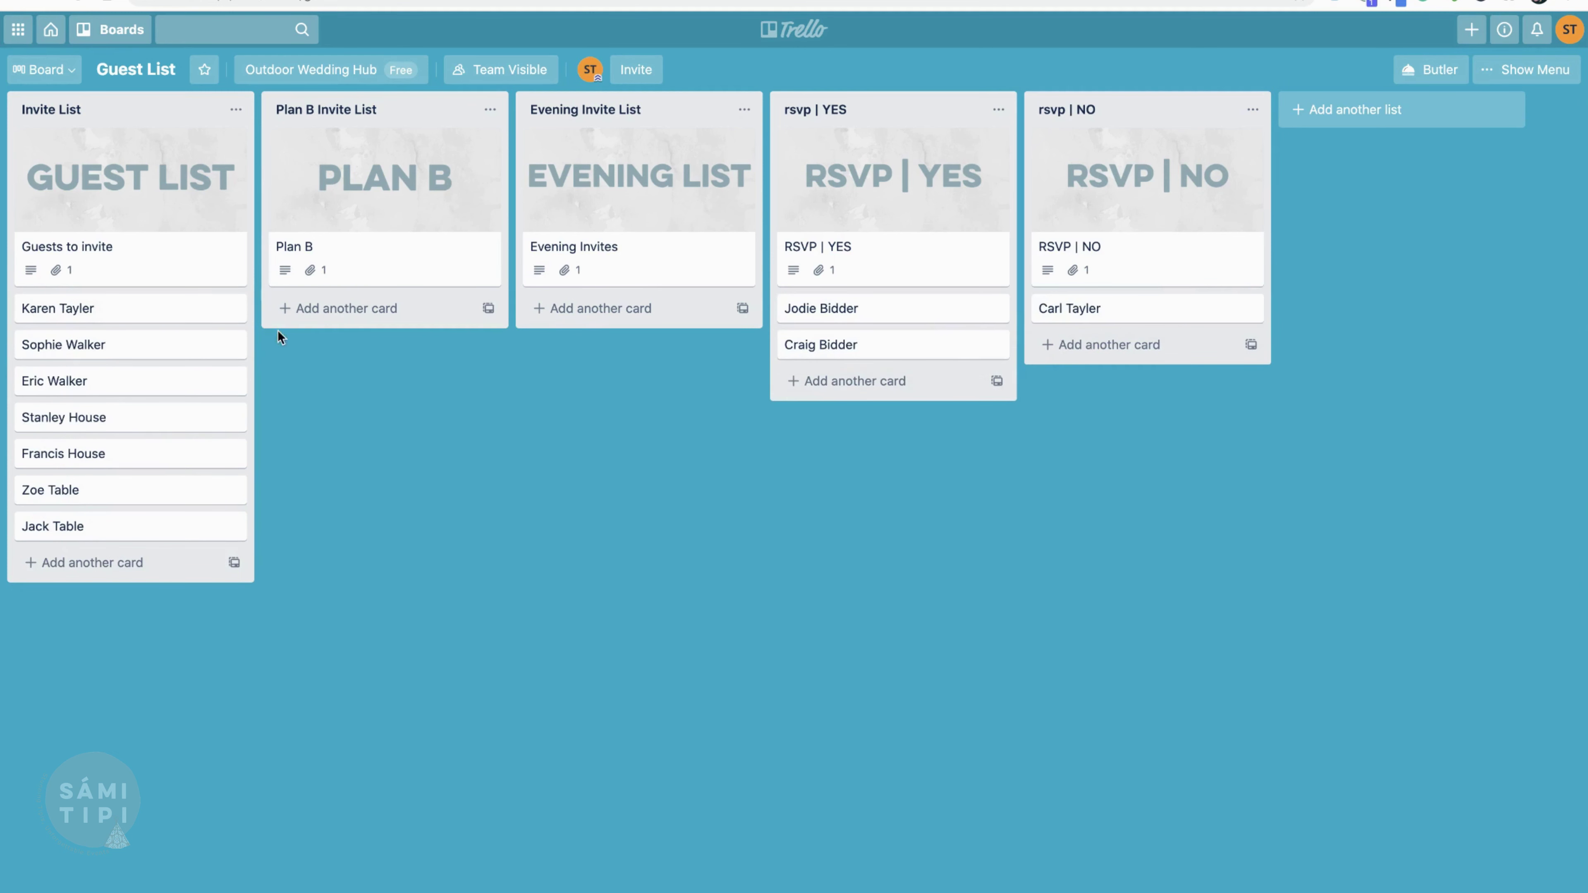
left_click_drag(81, 311, 925, 383)
left_click_drag(57, 320, 763, 417)
left_click_drag(32, 322, 826, 456)
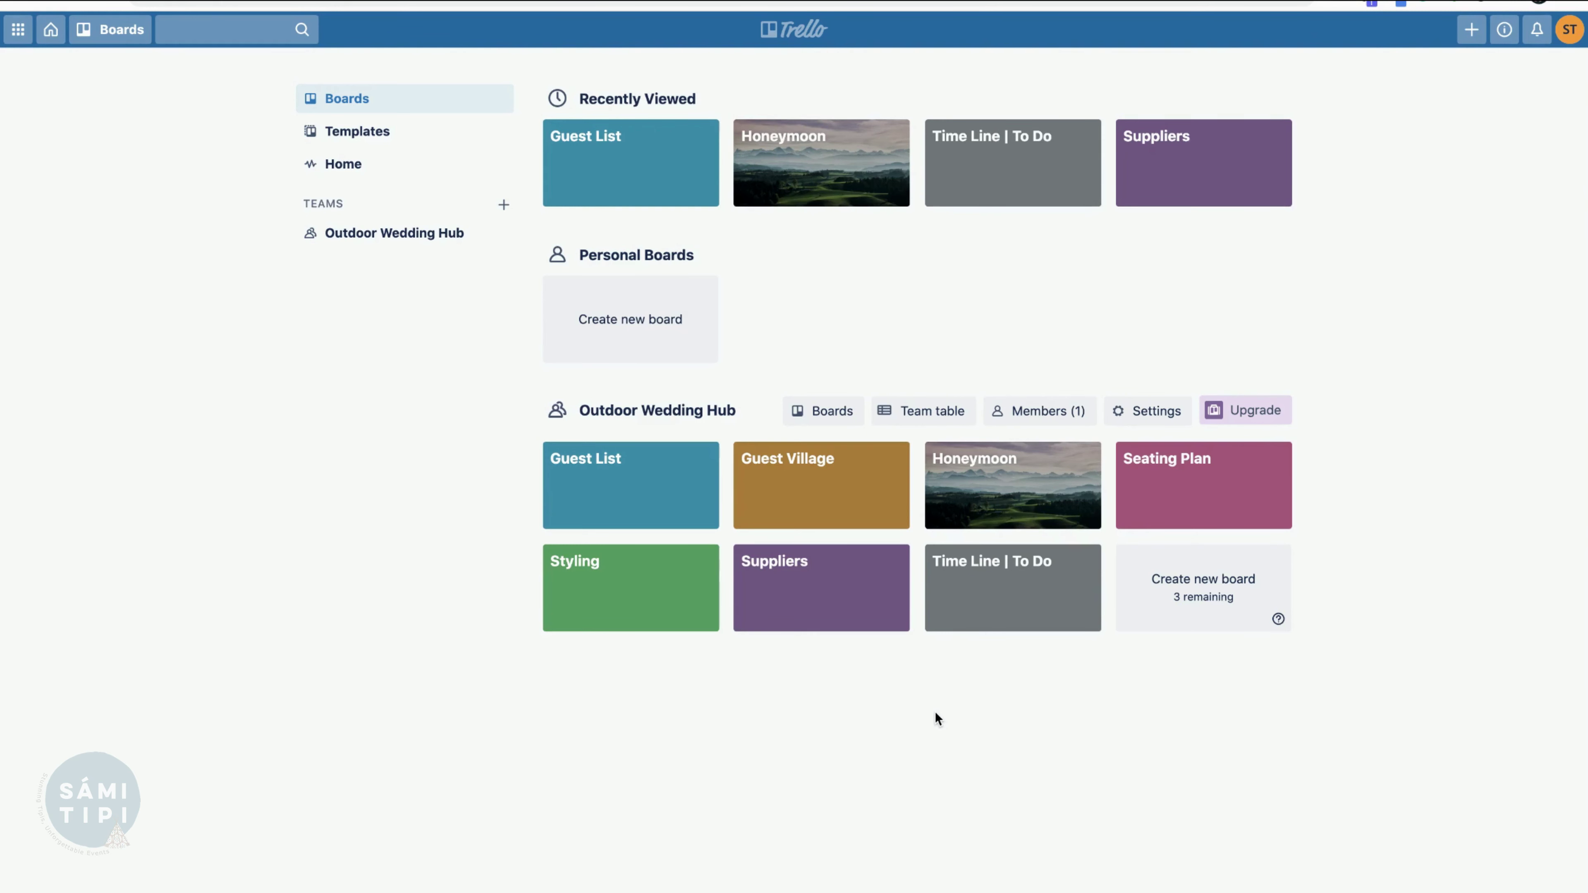
Open the Seating Plan board, hide its side menu and look through the table lists from Top Table to Table Nine
left_click(1170, 495)
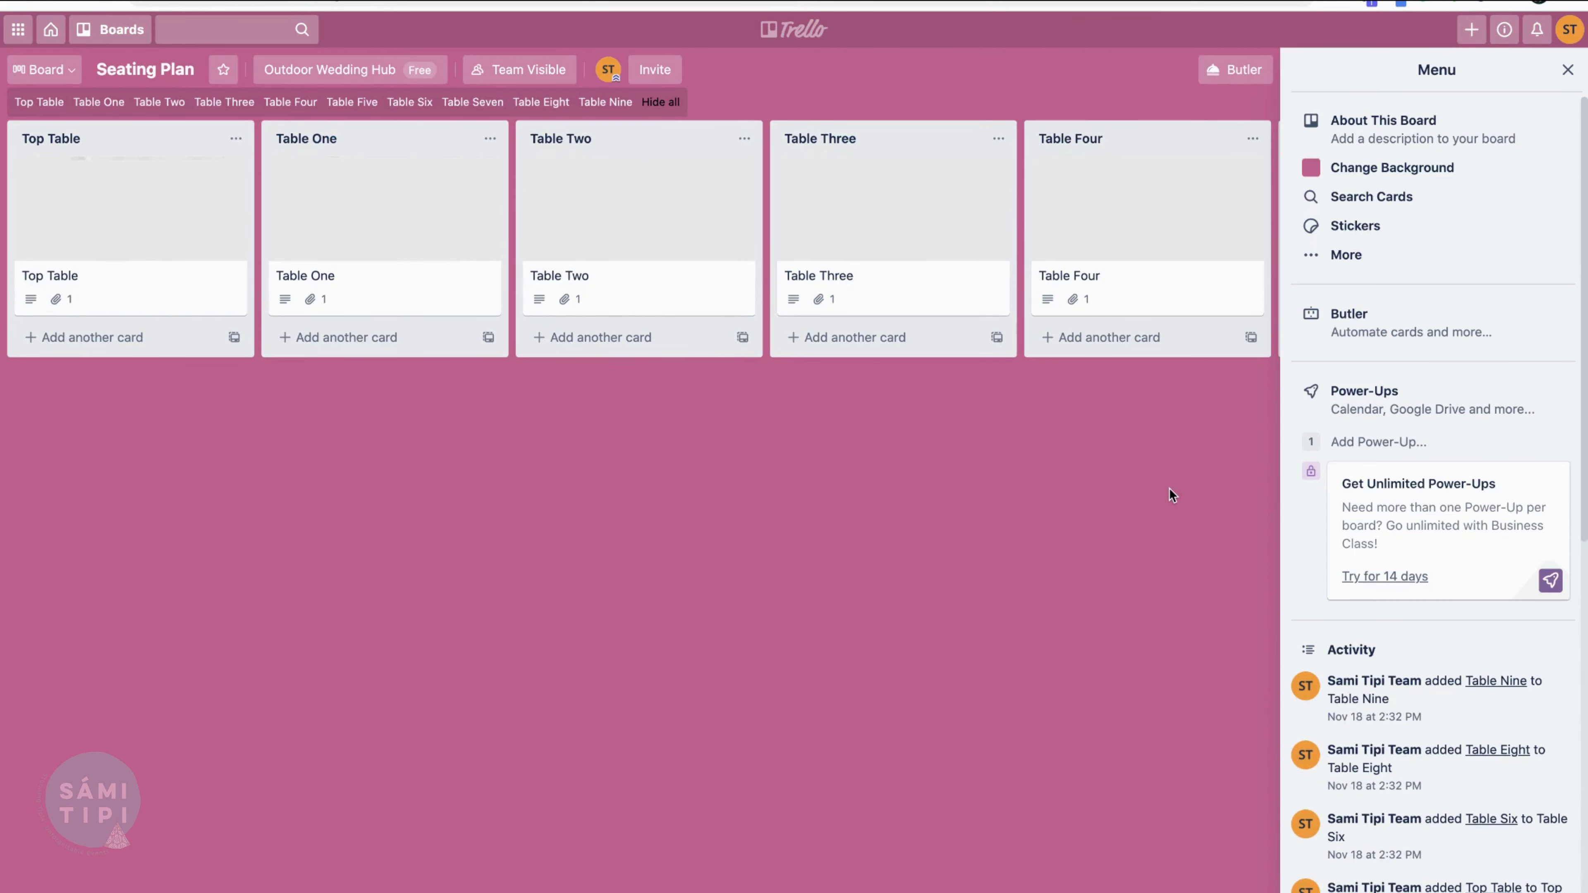
left_click(1567, 71)
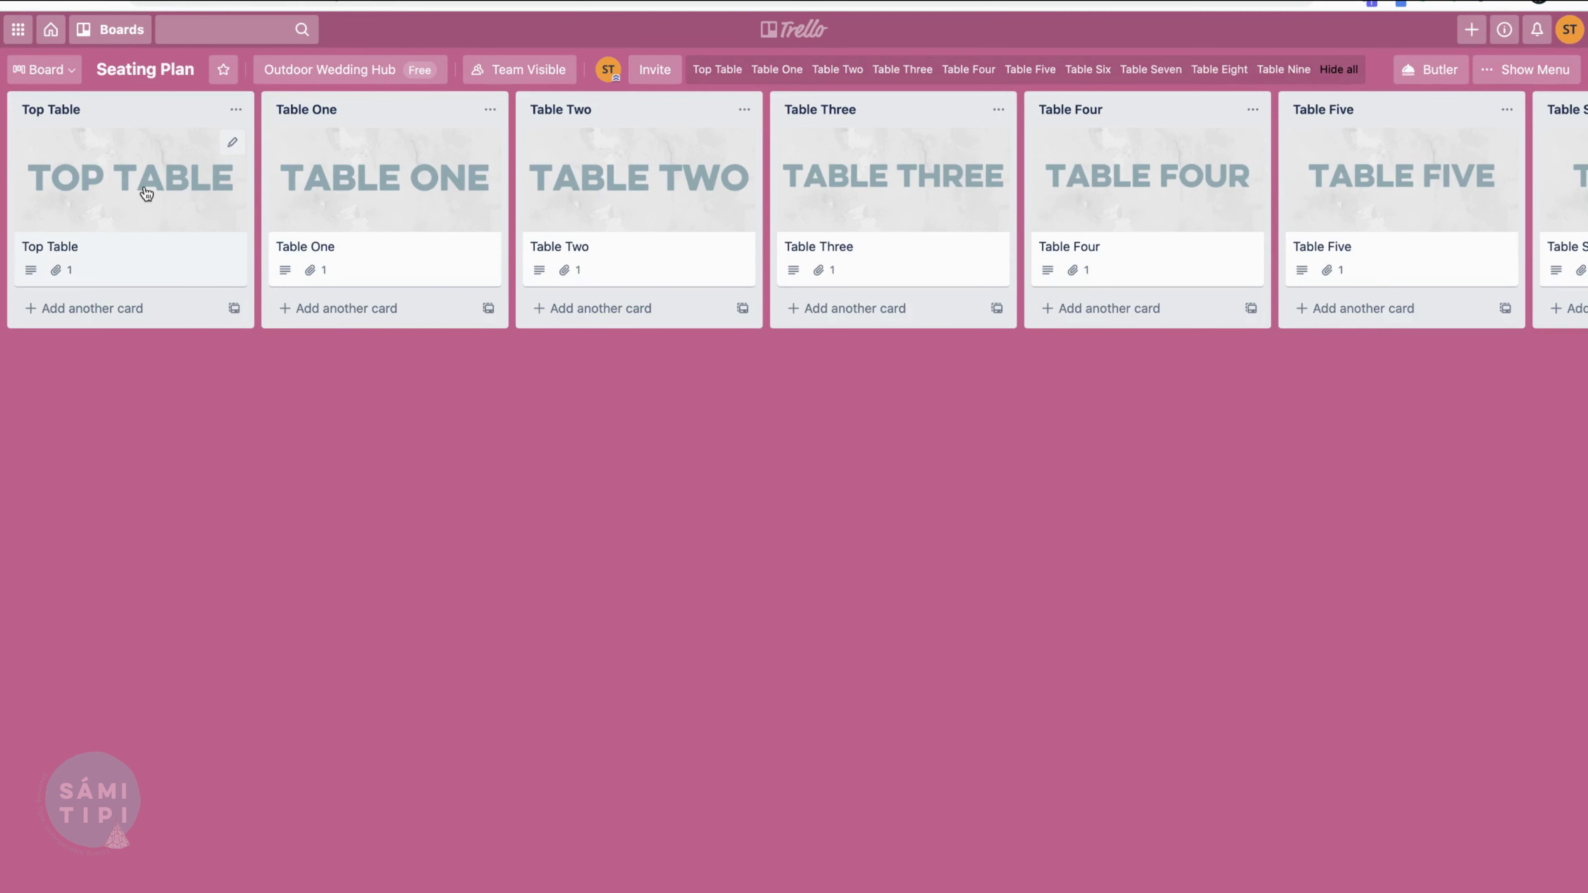
scroll(719, 191, "right", 5)
scroll(717, 192, "right", 8)
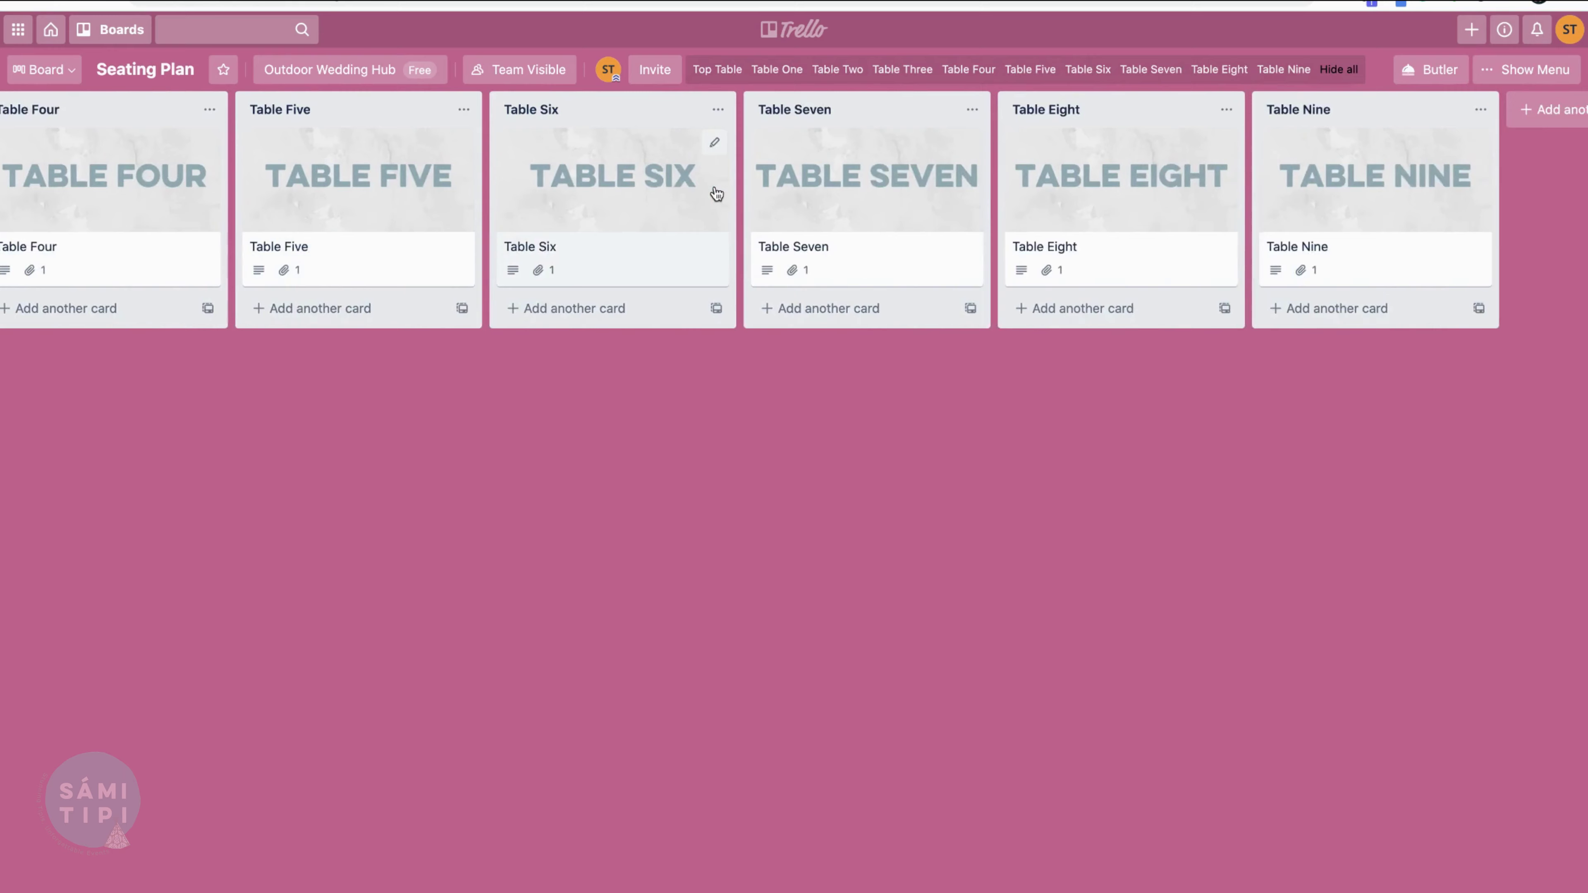
scroll(716, 193, "left", 12)
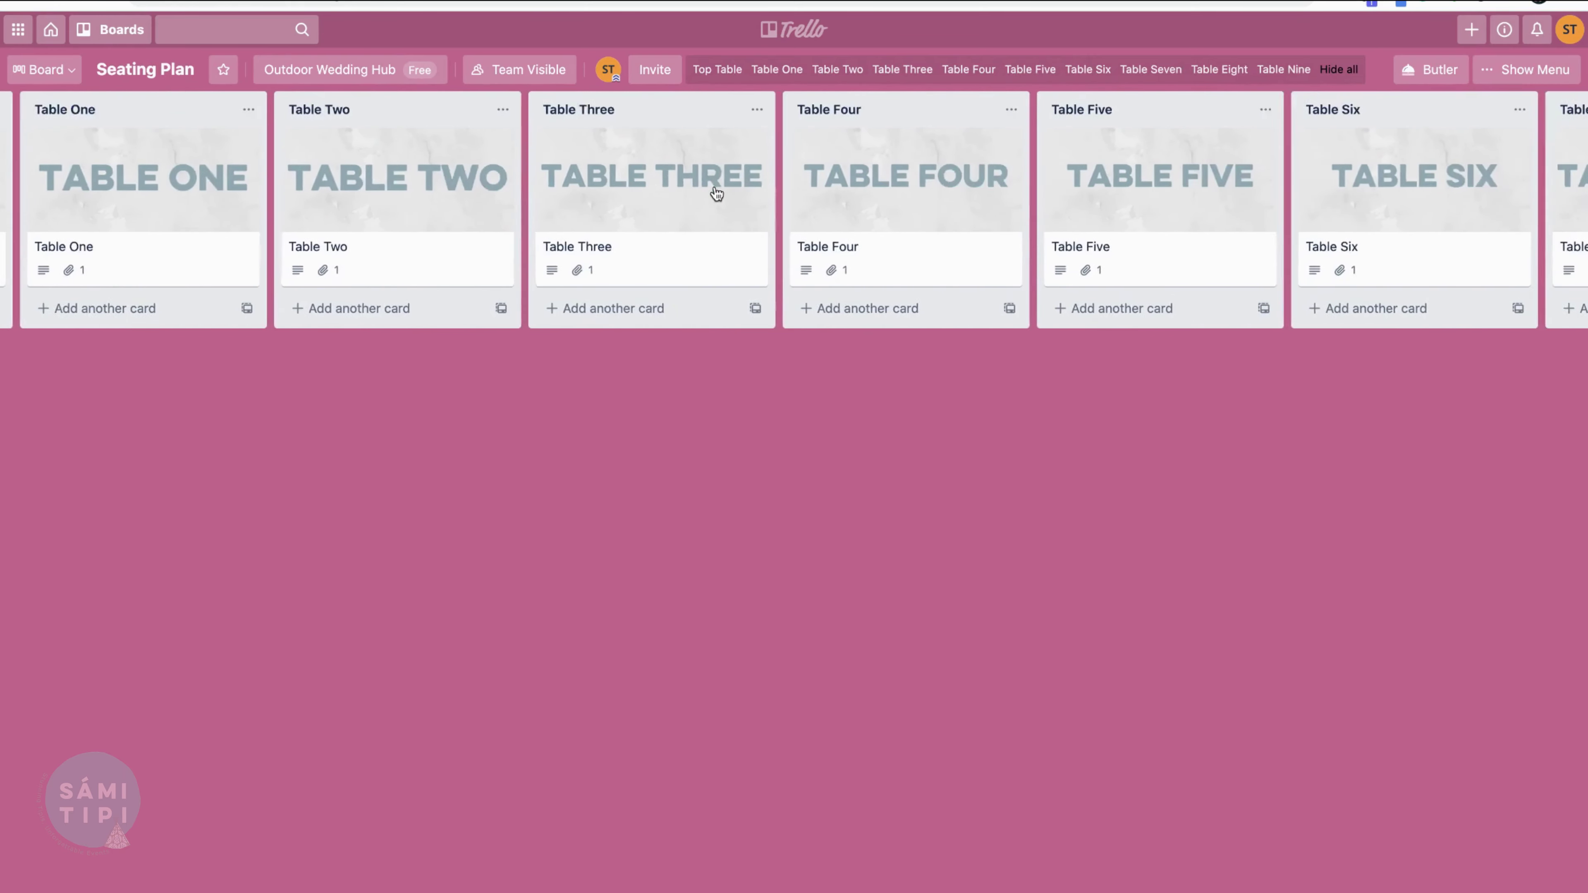
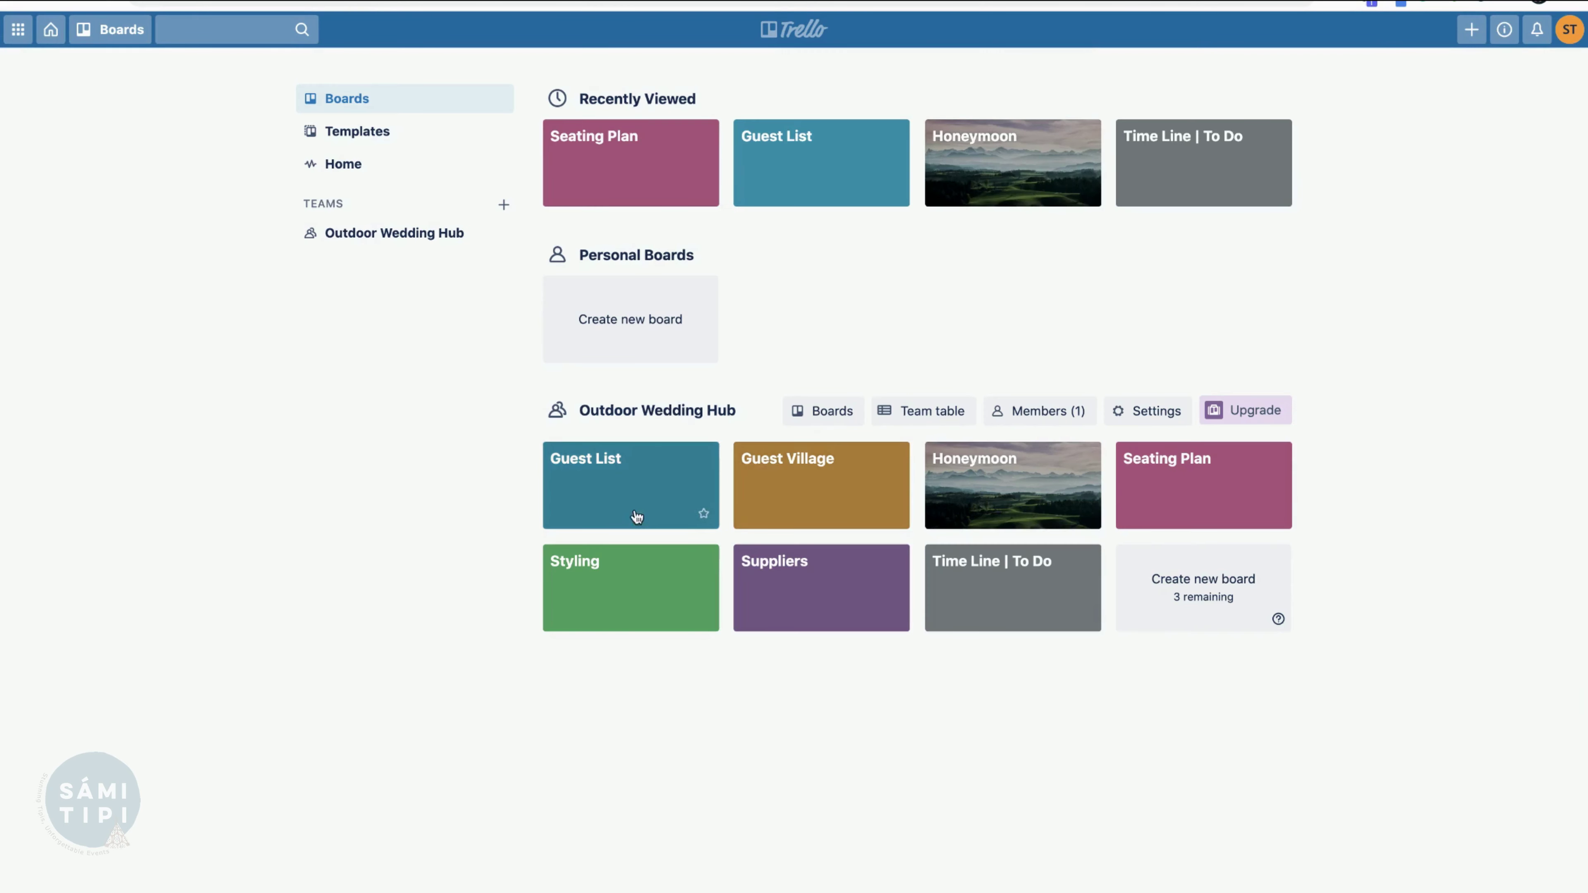
Open the Guest List board and copy the rsvp | YES list with its cards, keeping the name rsvp | YES
left_click(627, 503)
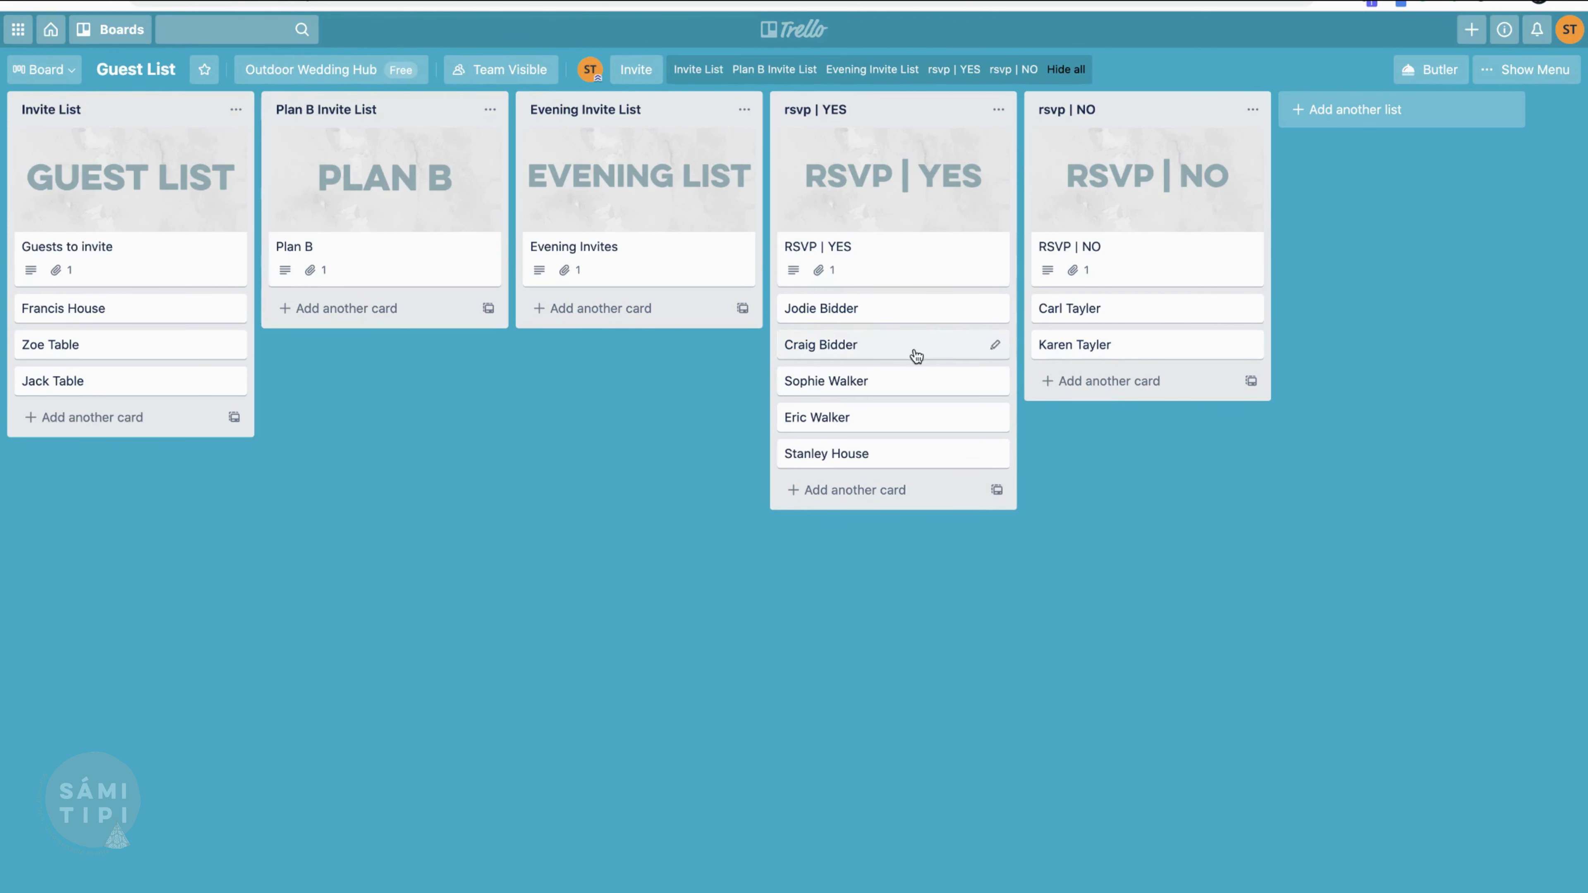
left_click(995, 111)
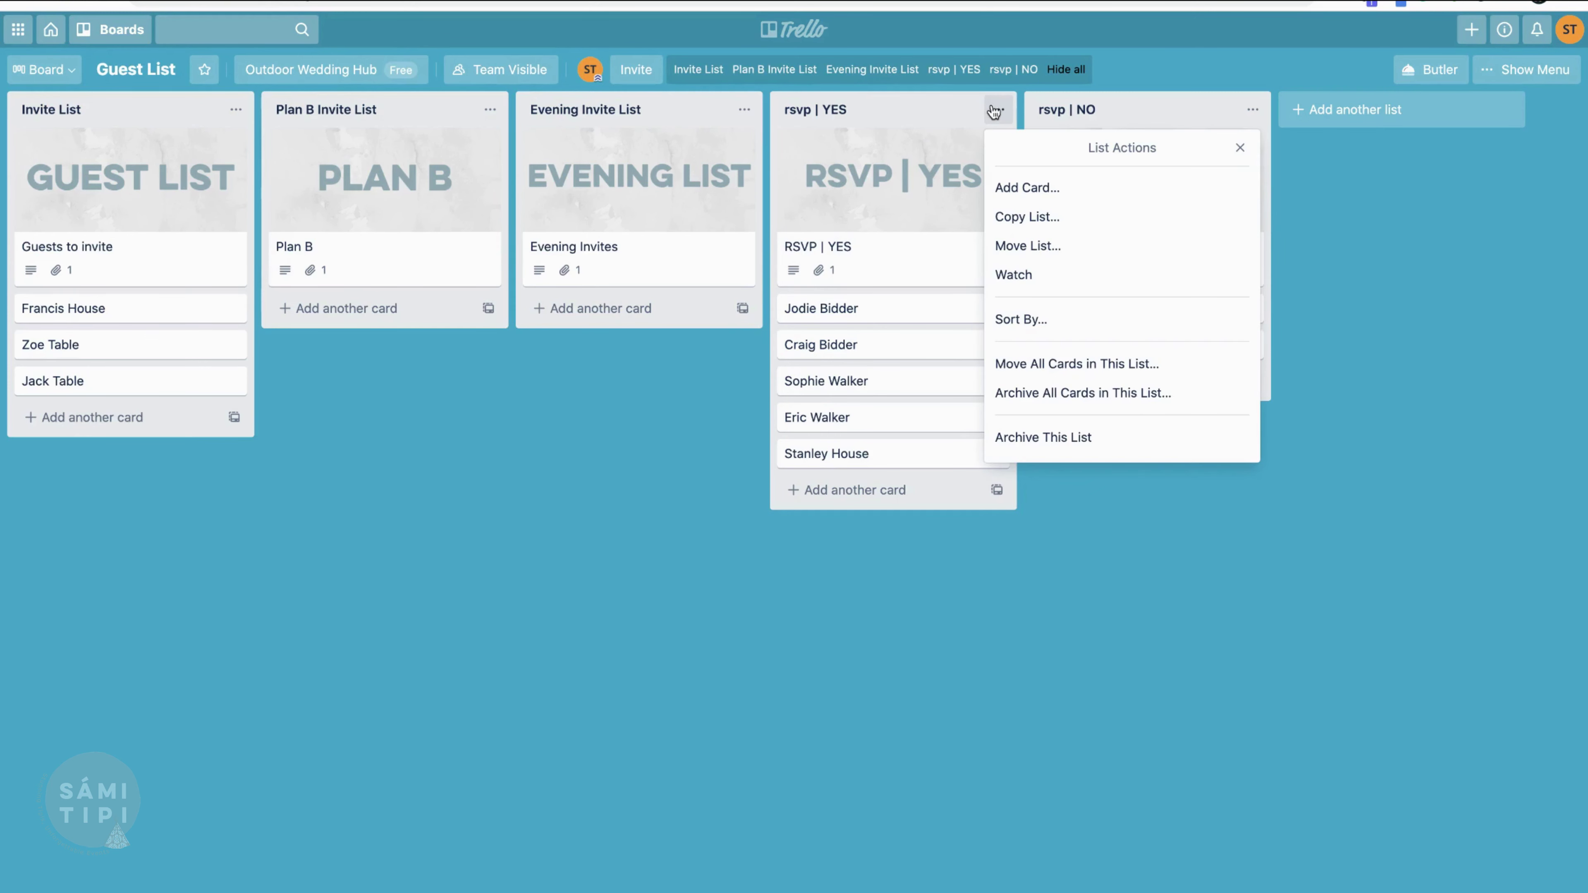
left_click(1022, 219)
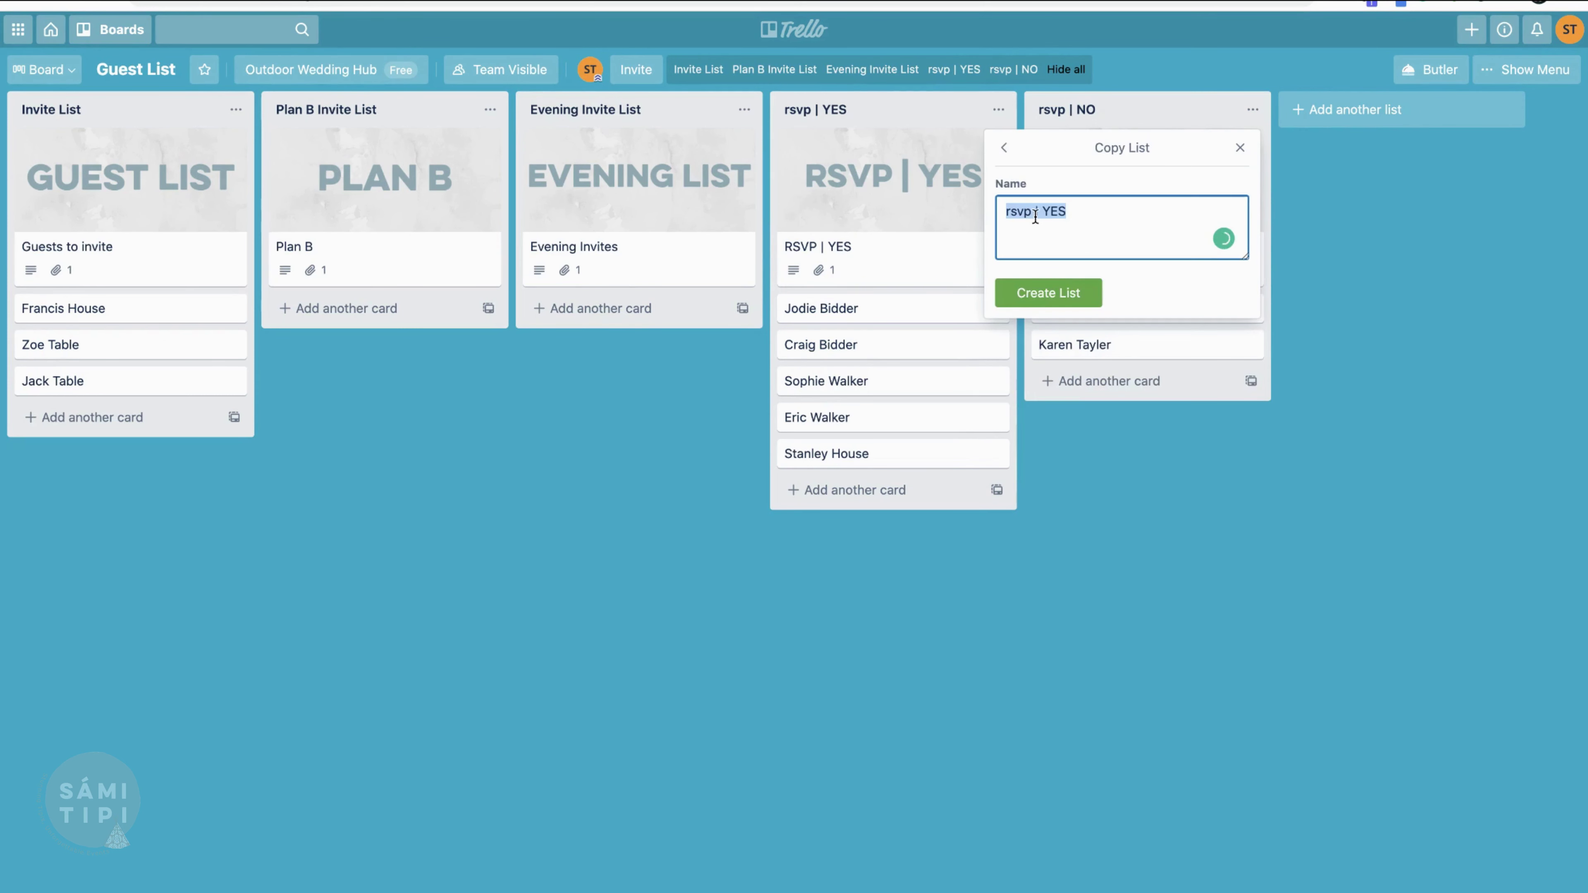
left_click(1088, 298)
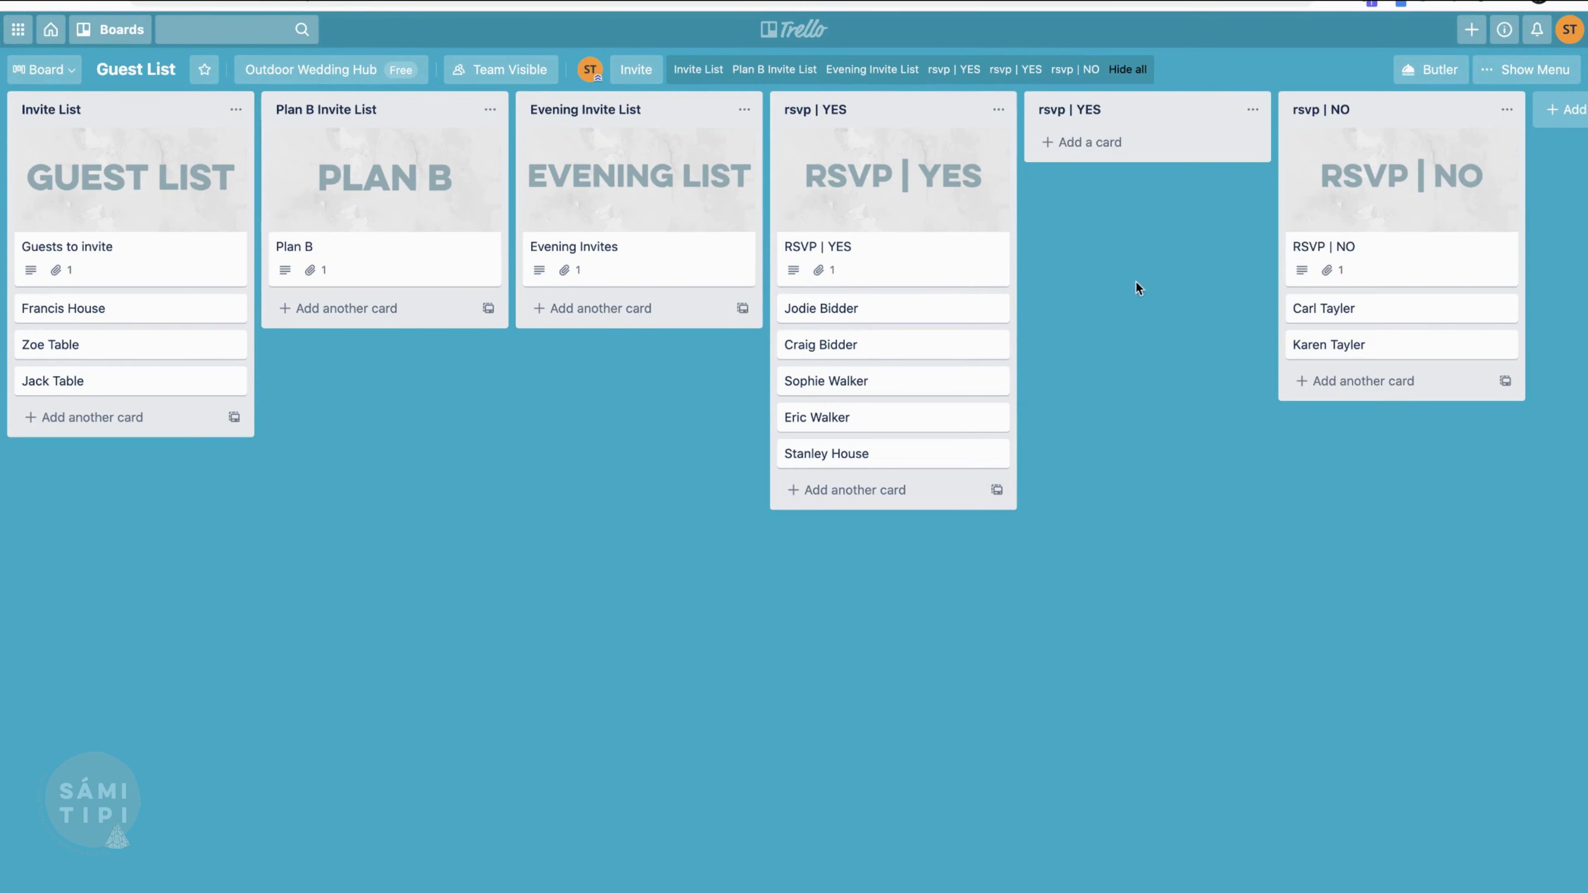
Move the copied rsvp | YES list to position 1 on the Seating Plan board
left_click(1252, 113)
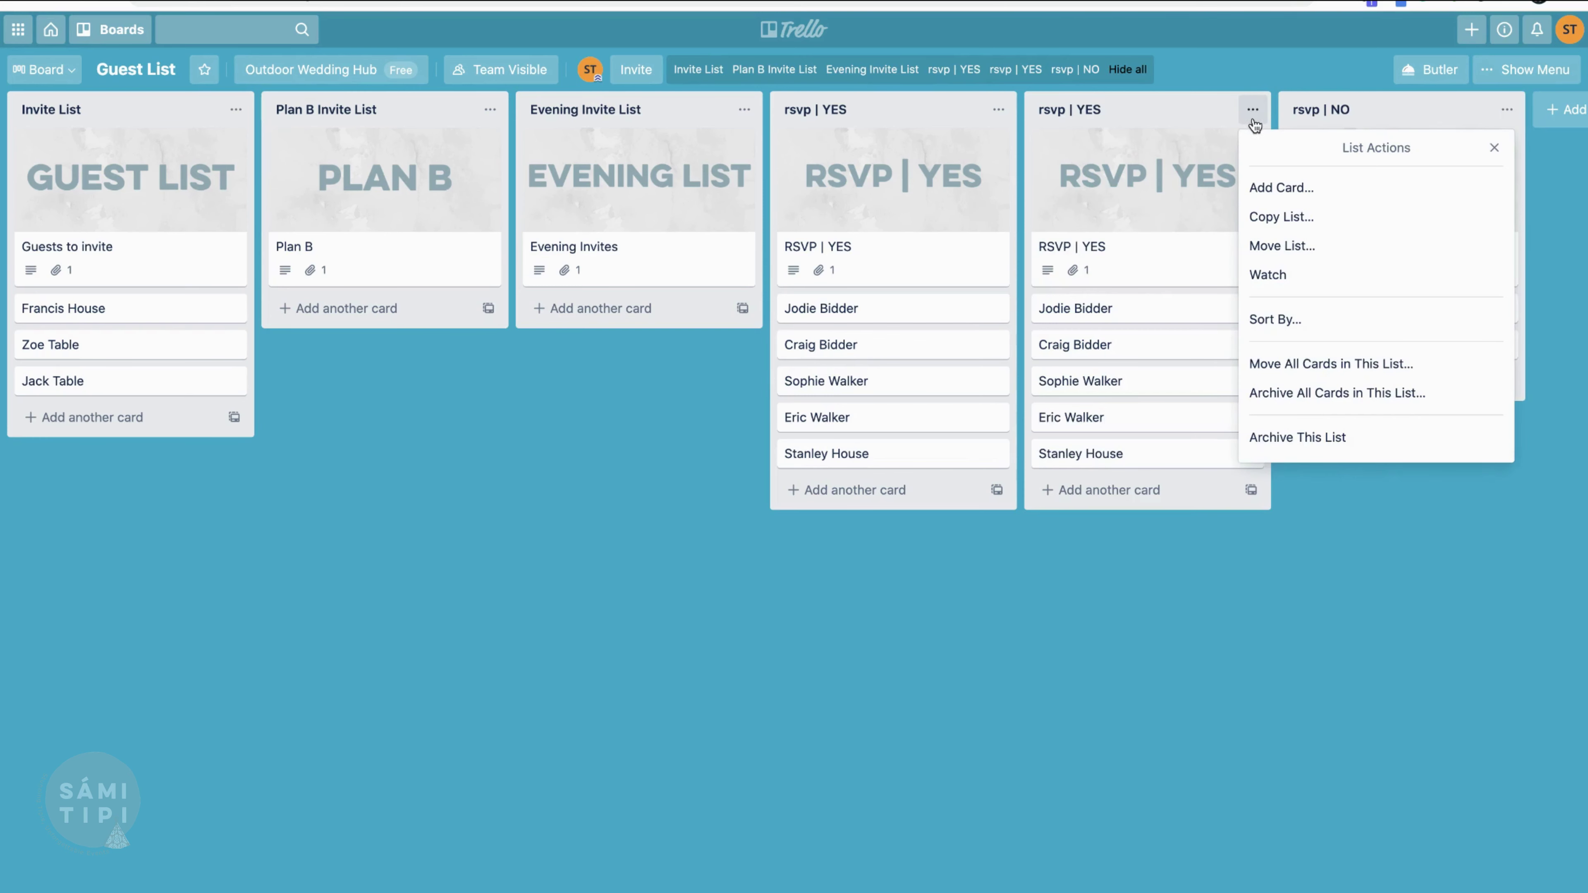
left_click(1274, 247)
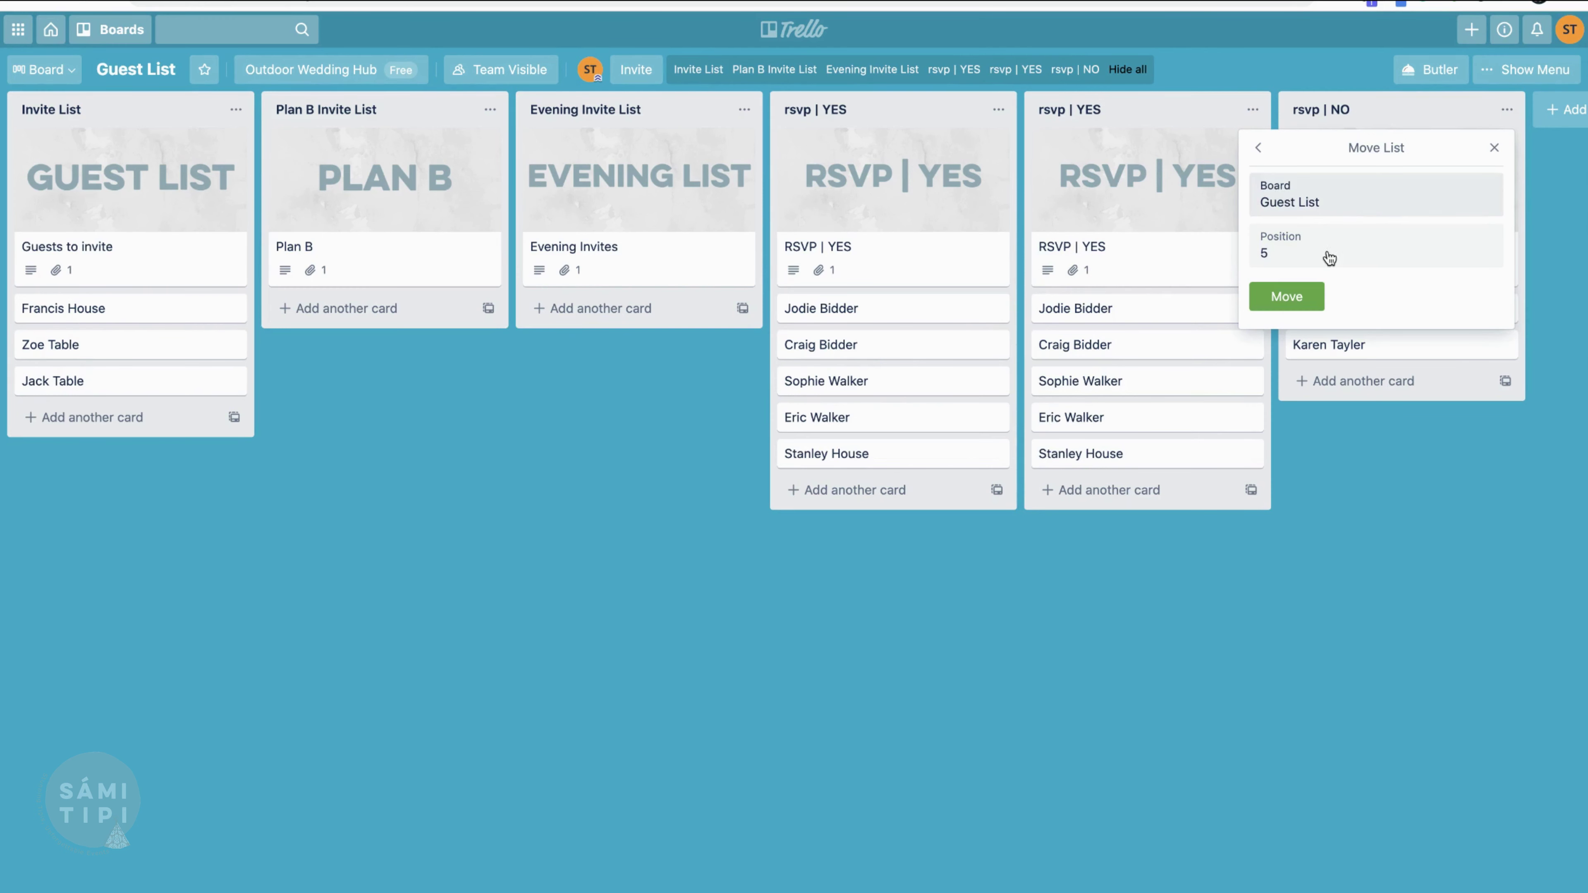
left_click(1272, 203)
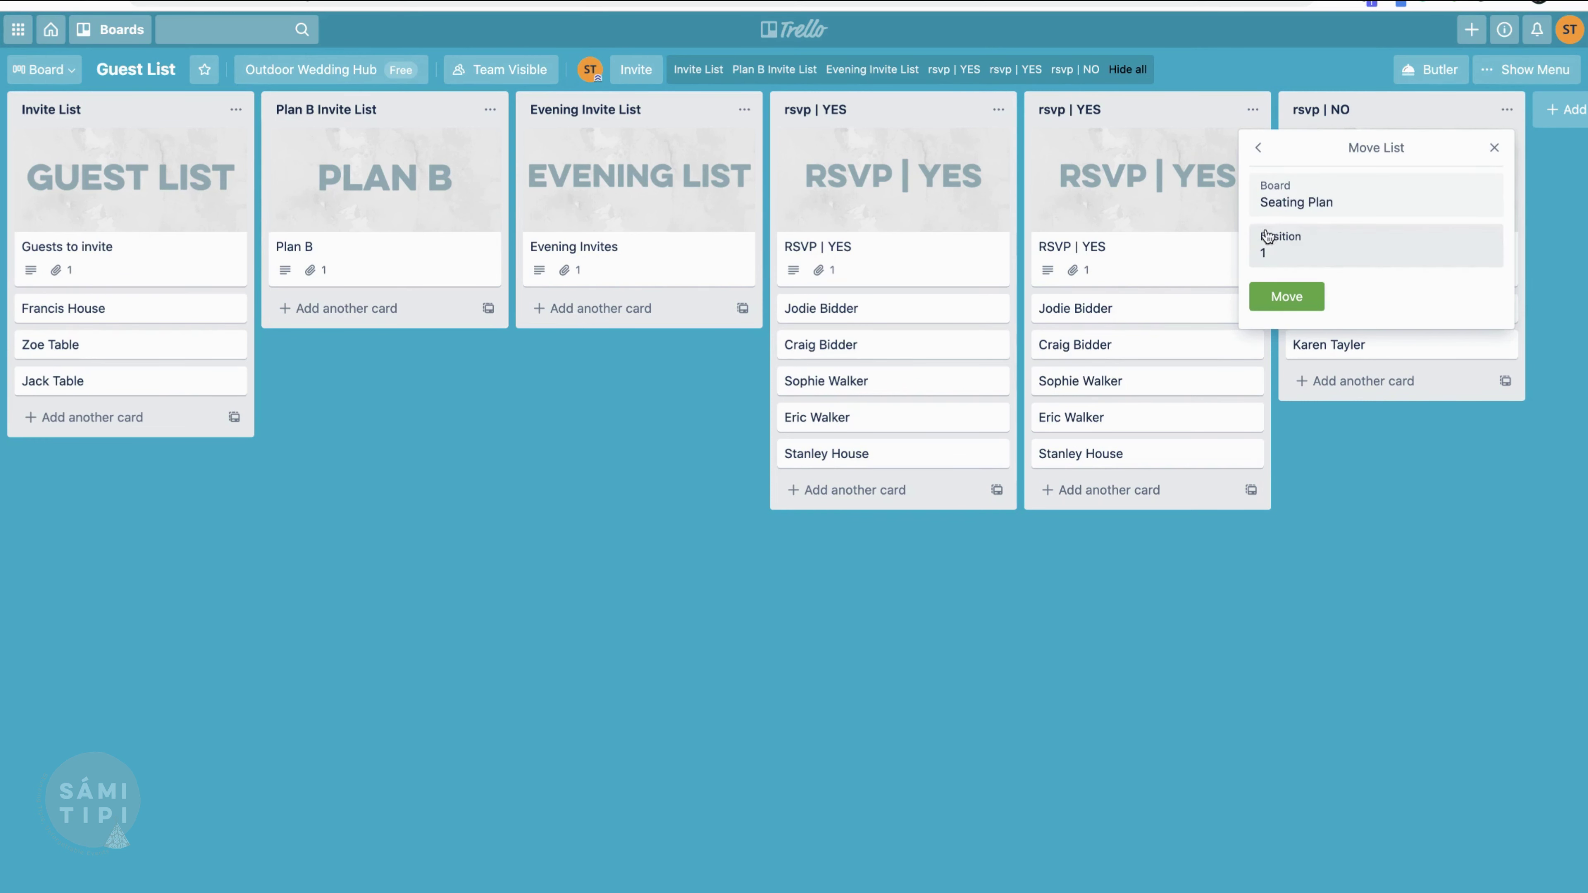
left_click(1307, 303)
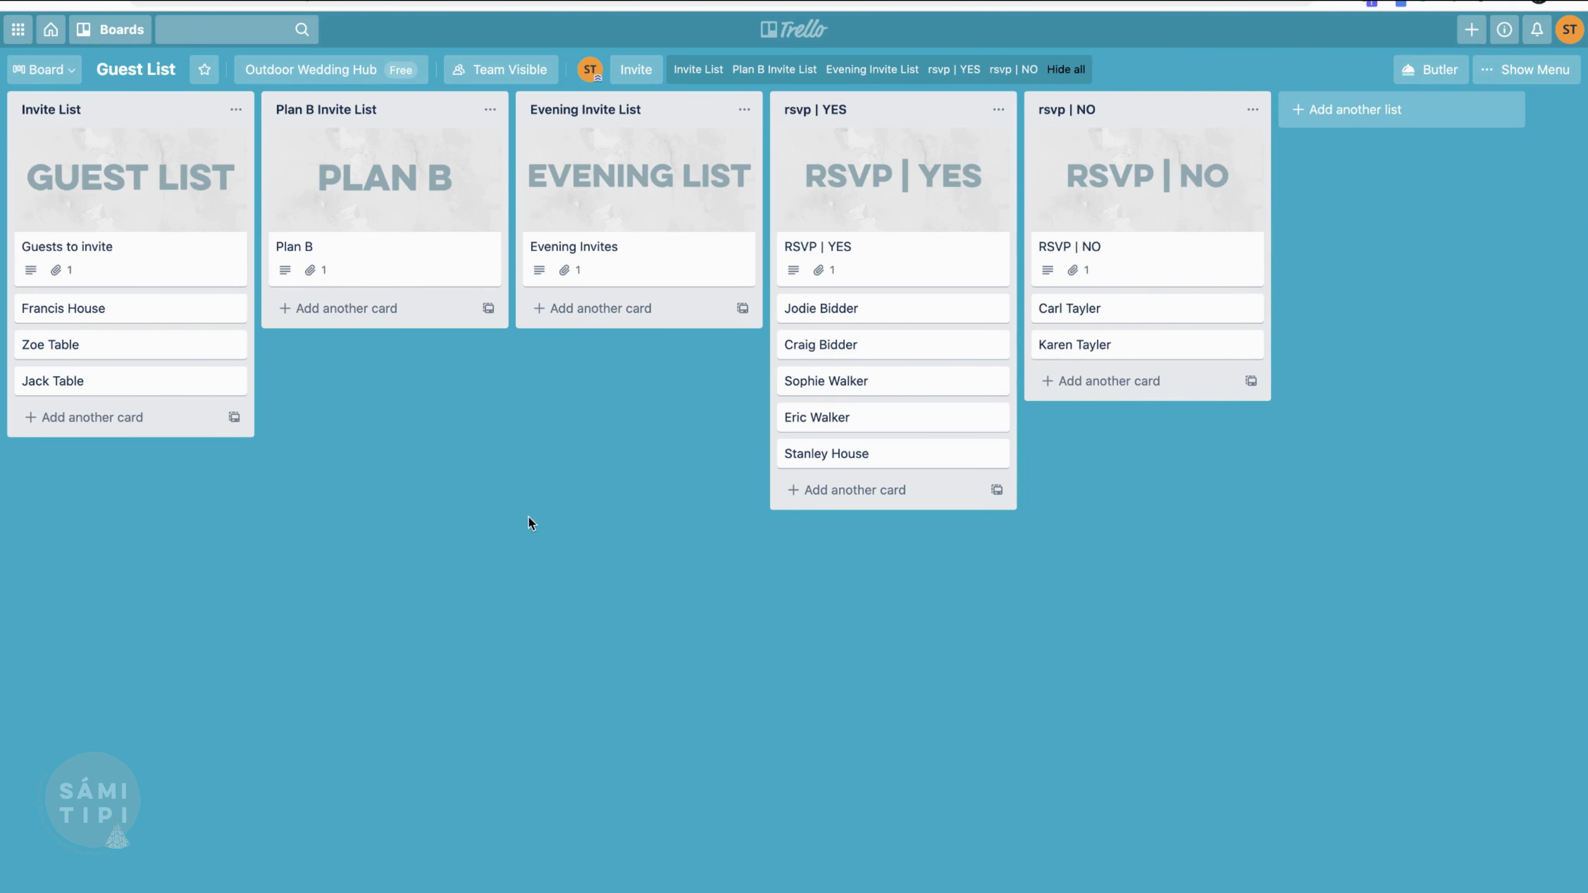
On the Seating Plan board, distribute the five rsvp | YES guest cards: two to Top Table, two to Table One and one to Table Two
left_click(789, 29)
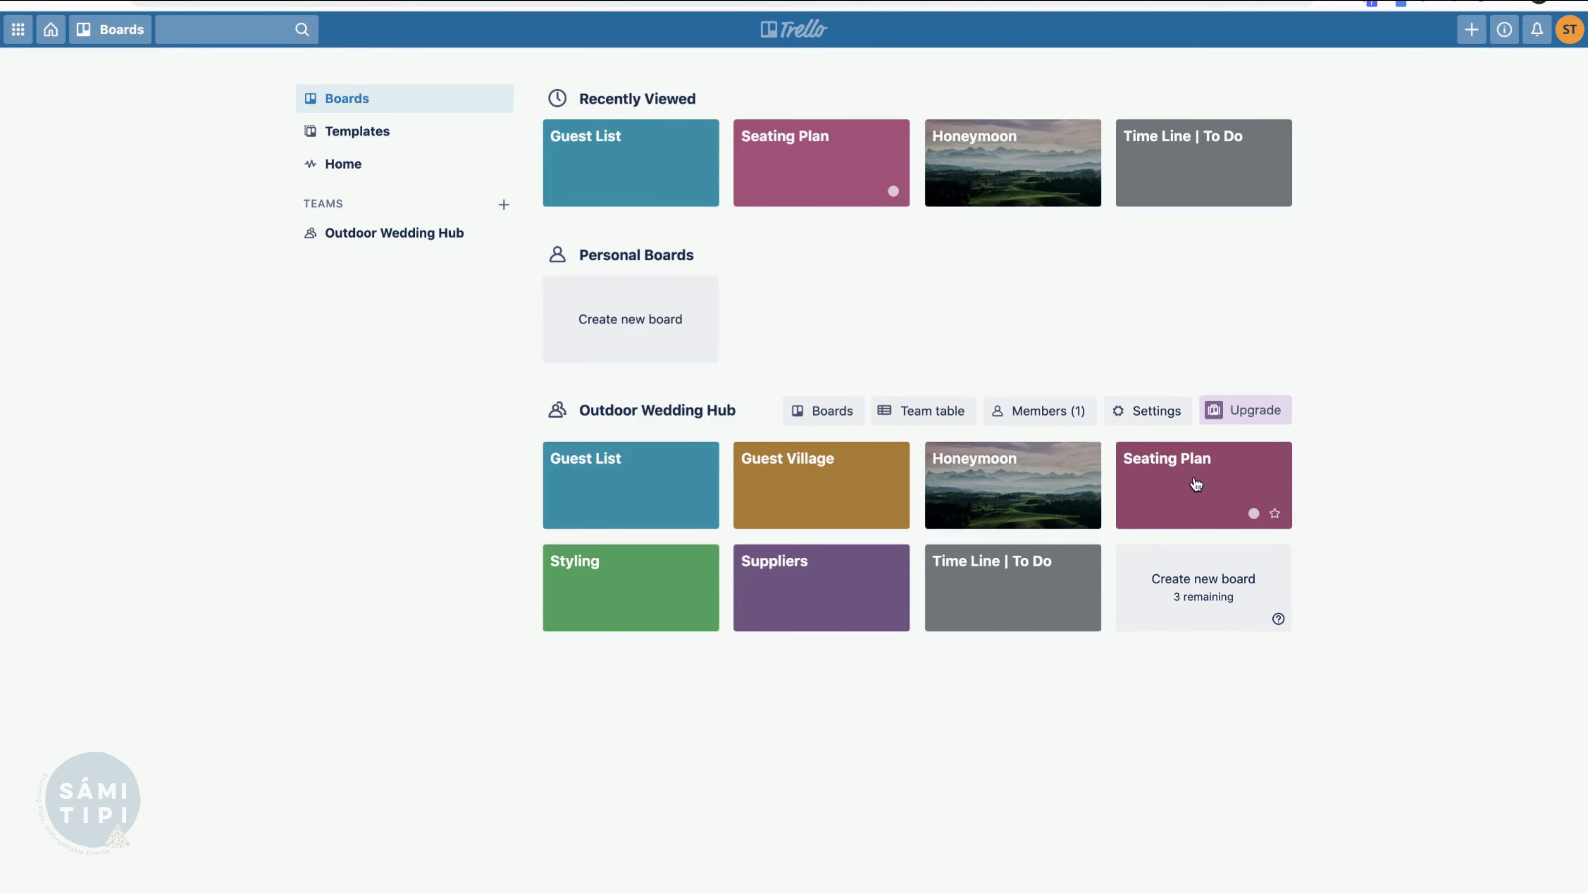
left_click(1196, 484)
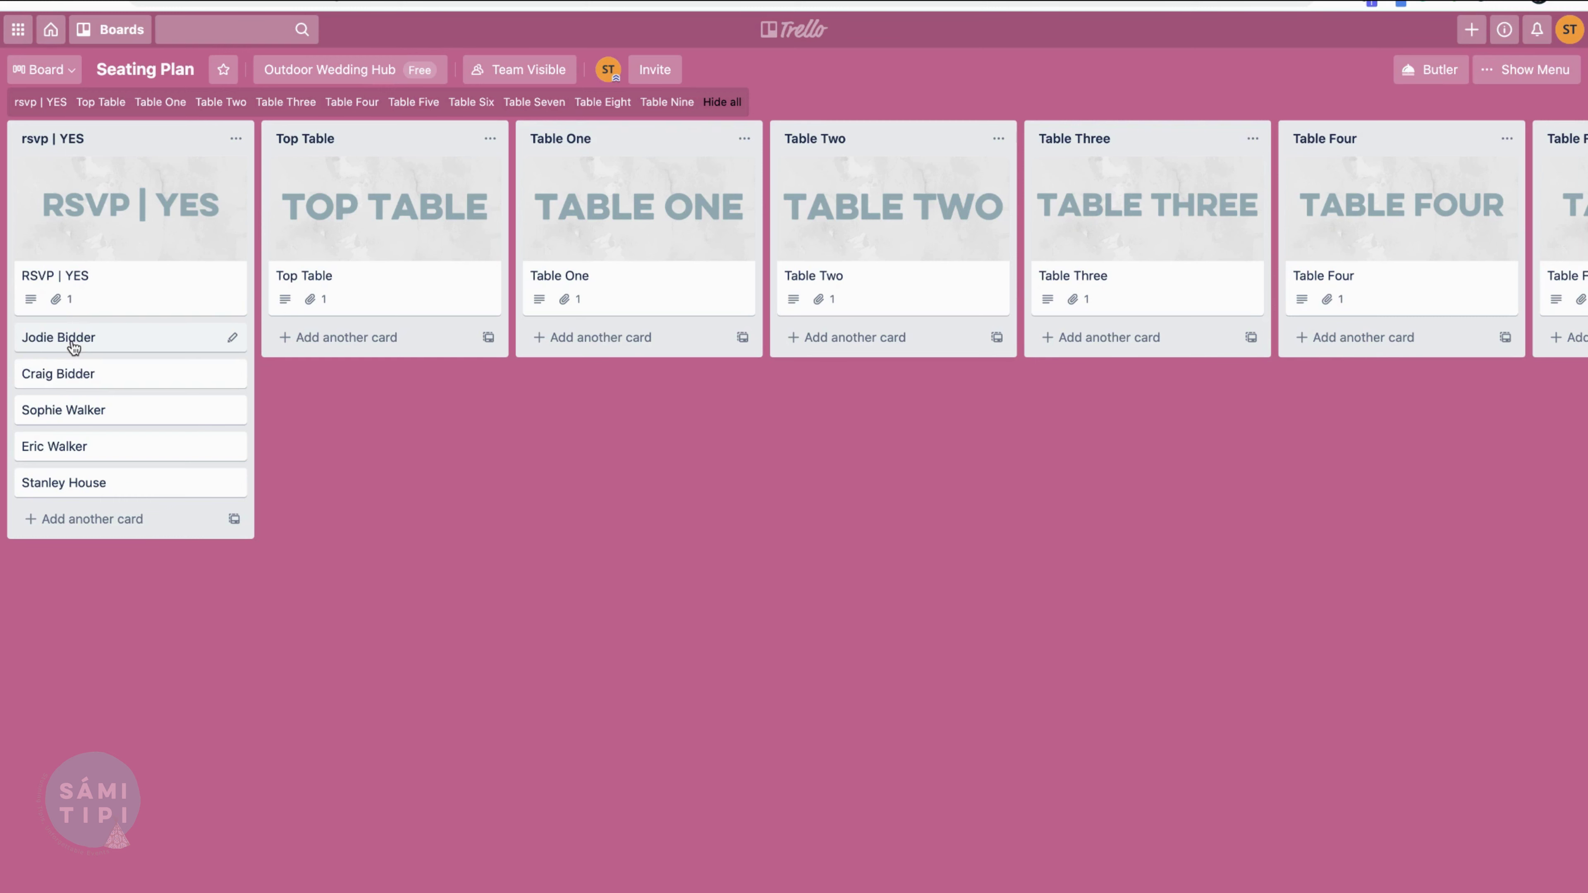
left_click_drag(73, 346, 312, 348)
left_click_drag(100, 344, 359, 394)
left_click_drag(131, 341, 628, 375)
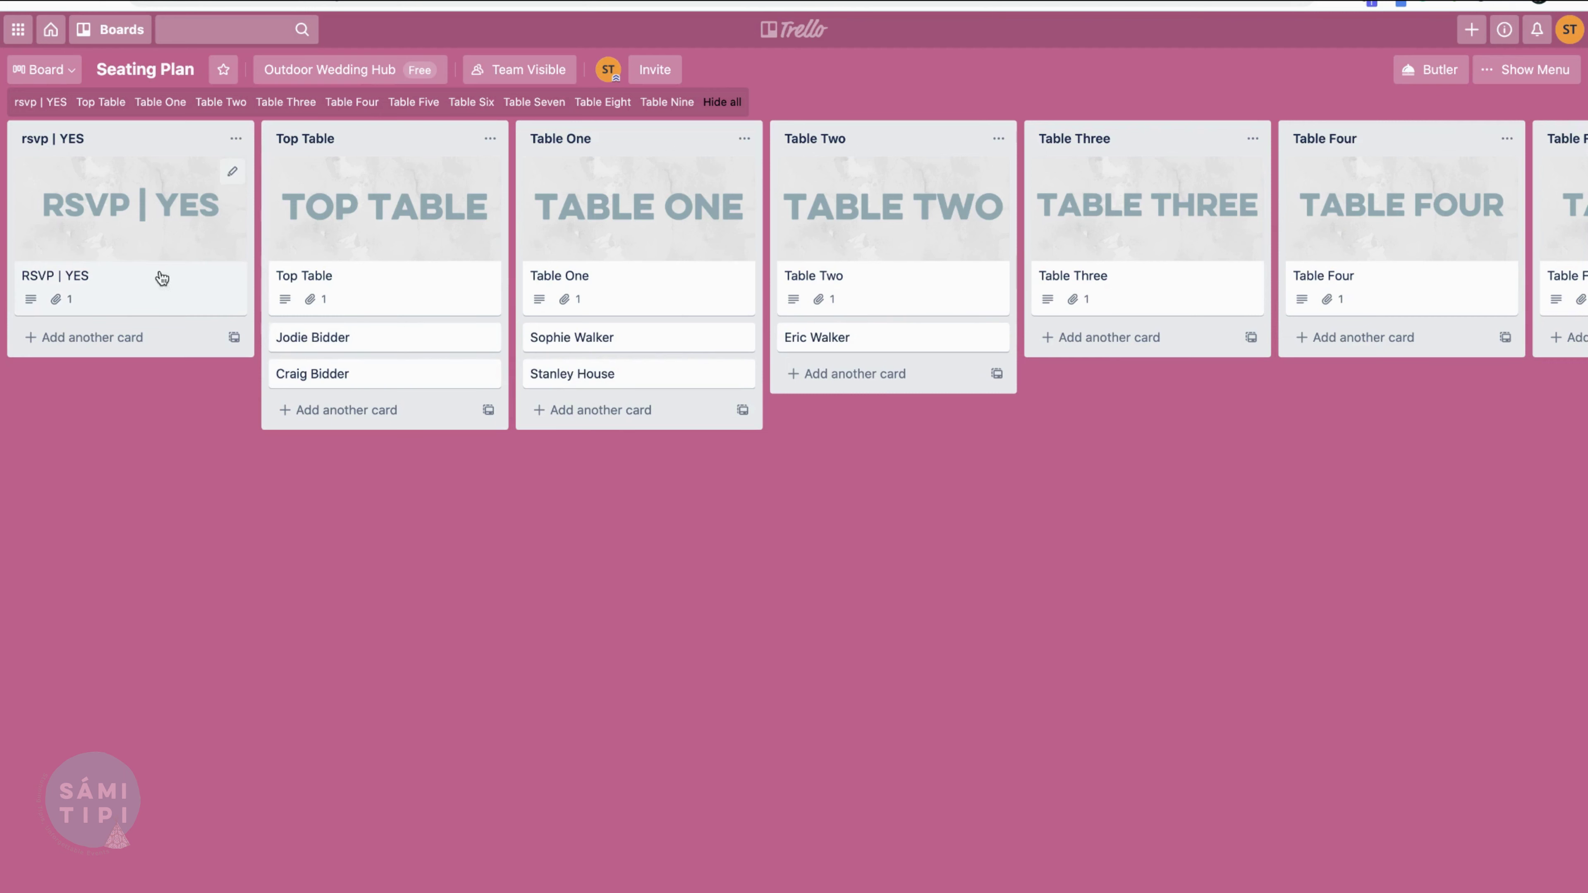
Archive the emptied rsvp | YES list on the Seating Plan board and look through the table lists
left_click(236, 140)
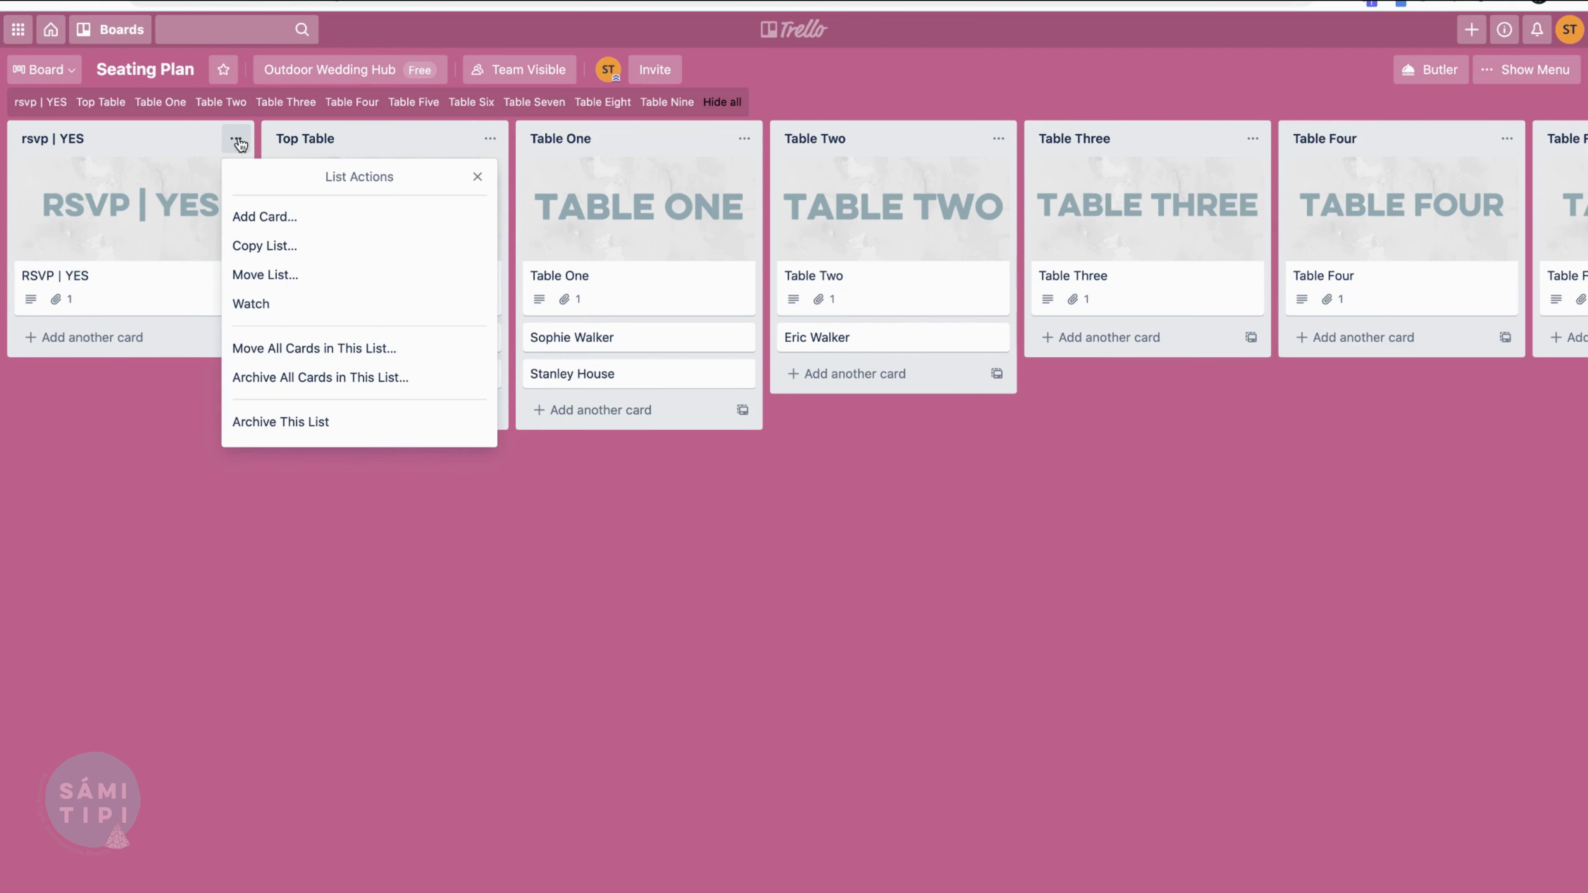
left_click(250, 423)
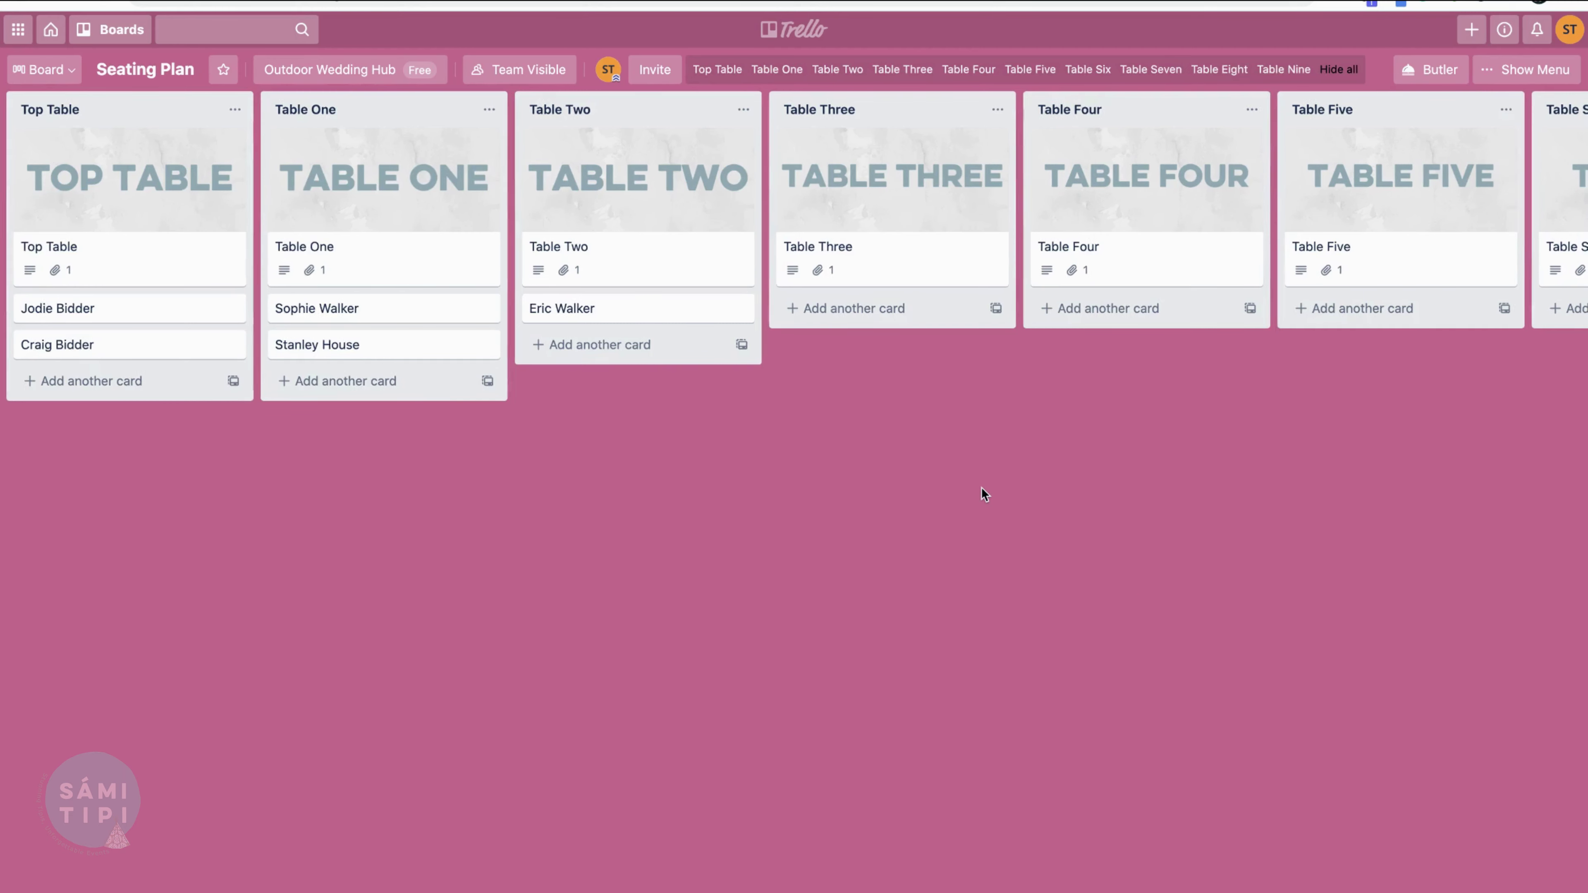
scroll(982, 487, "right", 10)
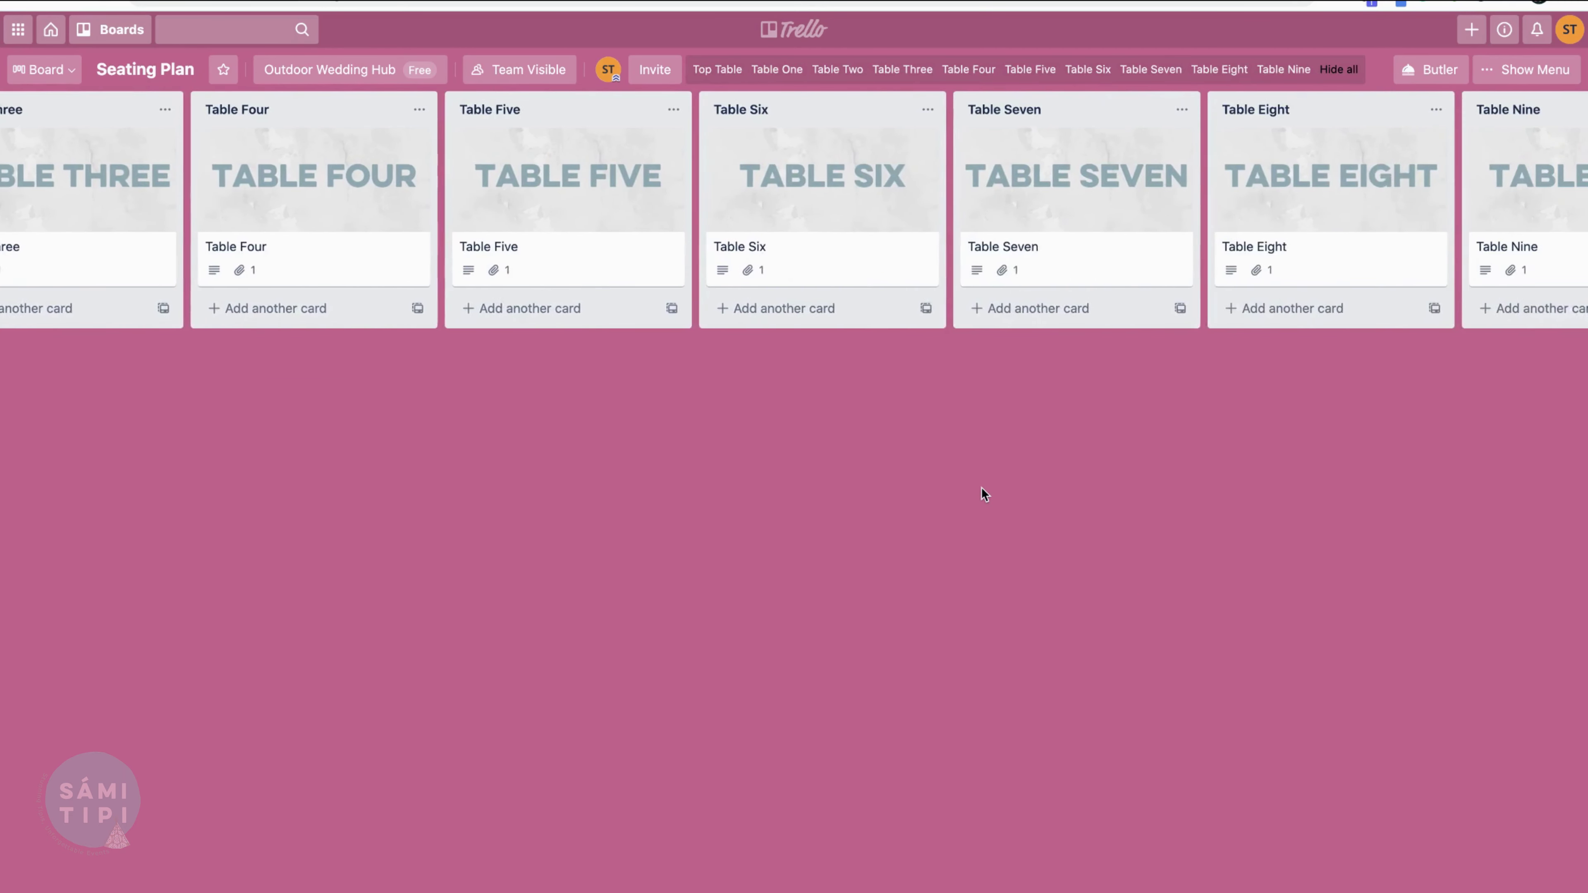
scroll(982, 494, "left", 10)
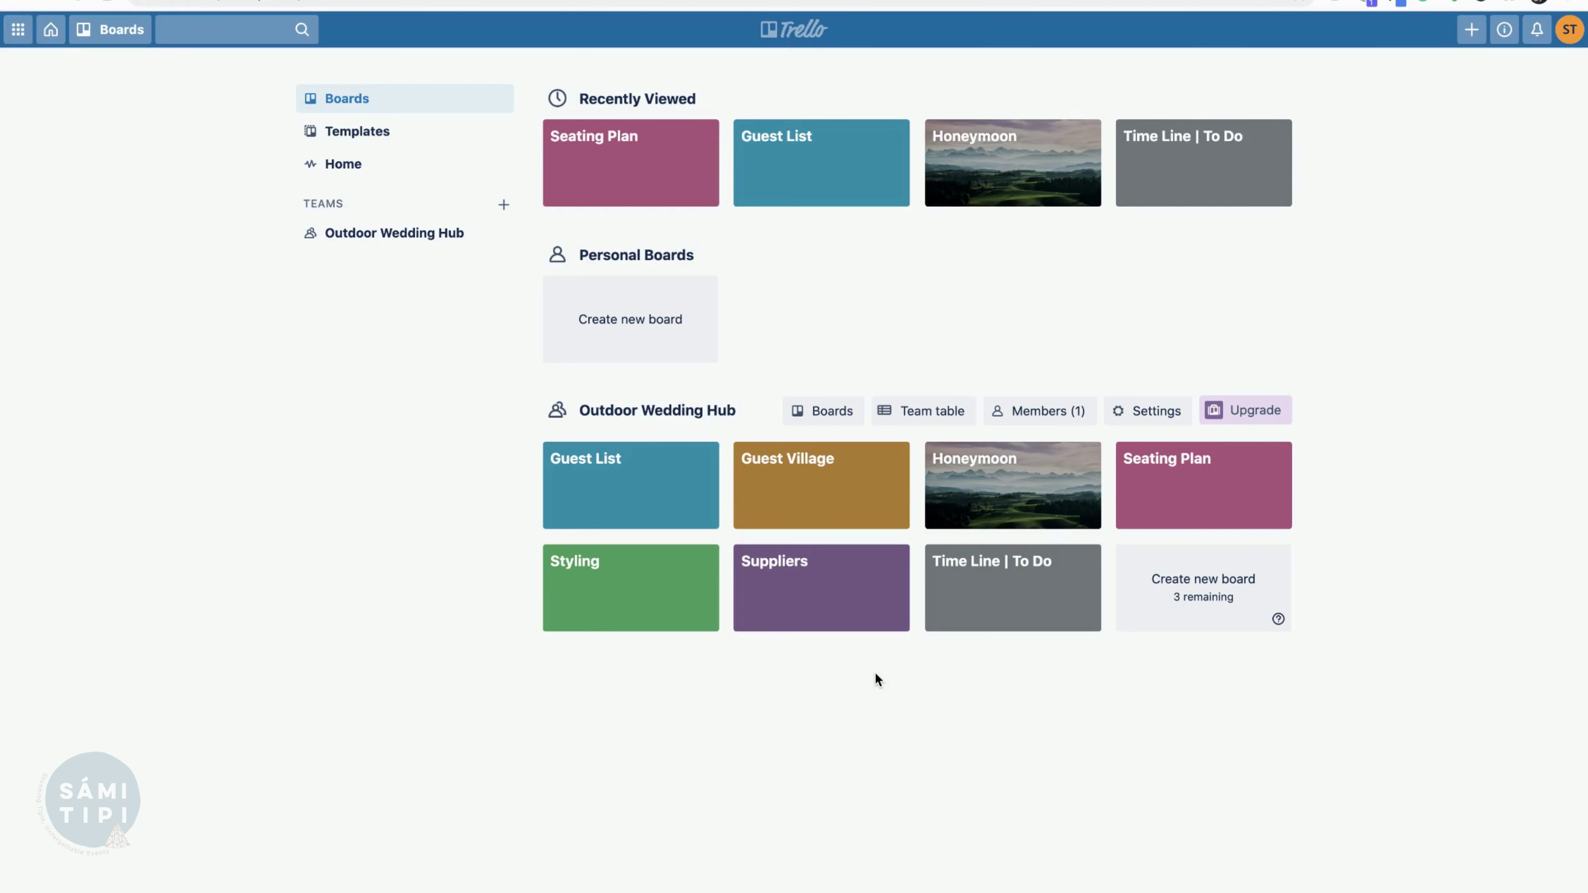
Open the Suppliers board, look through its lists from Venue | Site to Bridal/Groom Wear, and cancel a new list entry
left_click(831, 591)
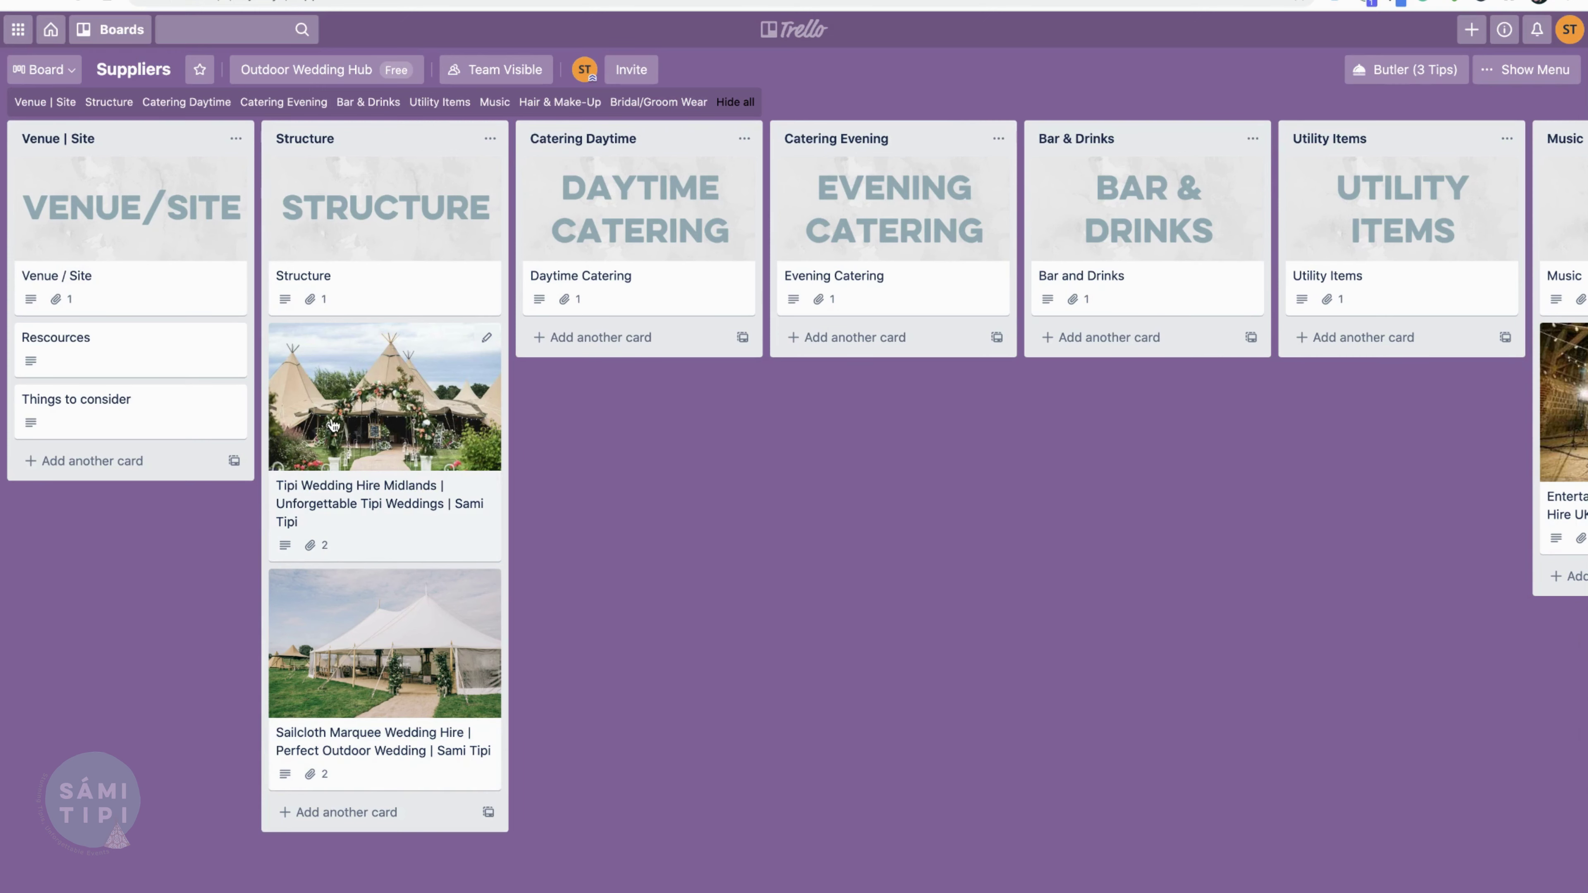
scroll(333, 425, "right", 5)
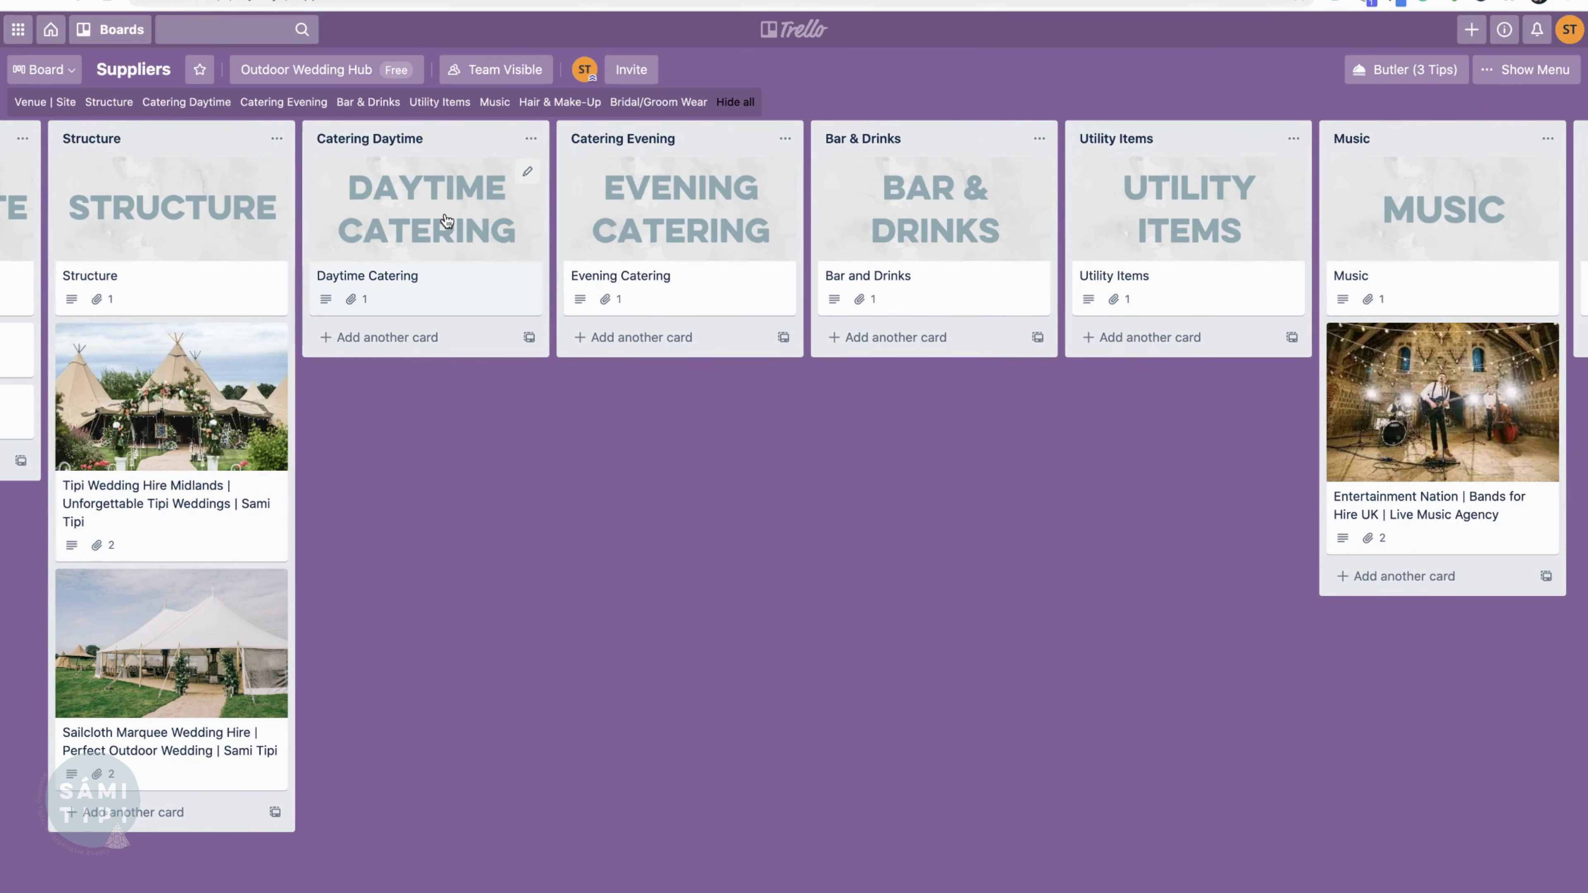
scroll(695, 223, "right", 7)
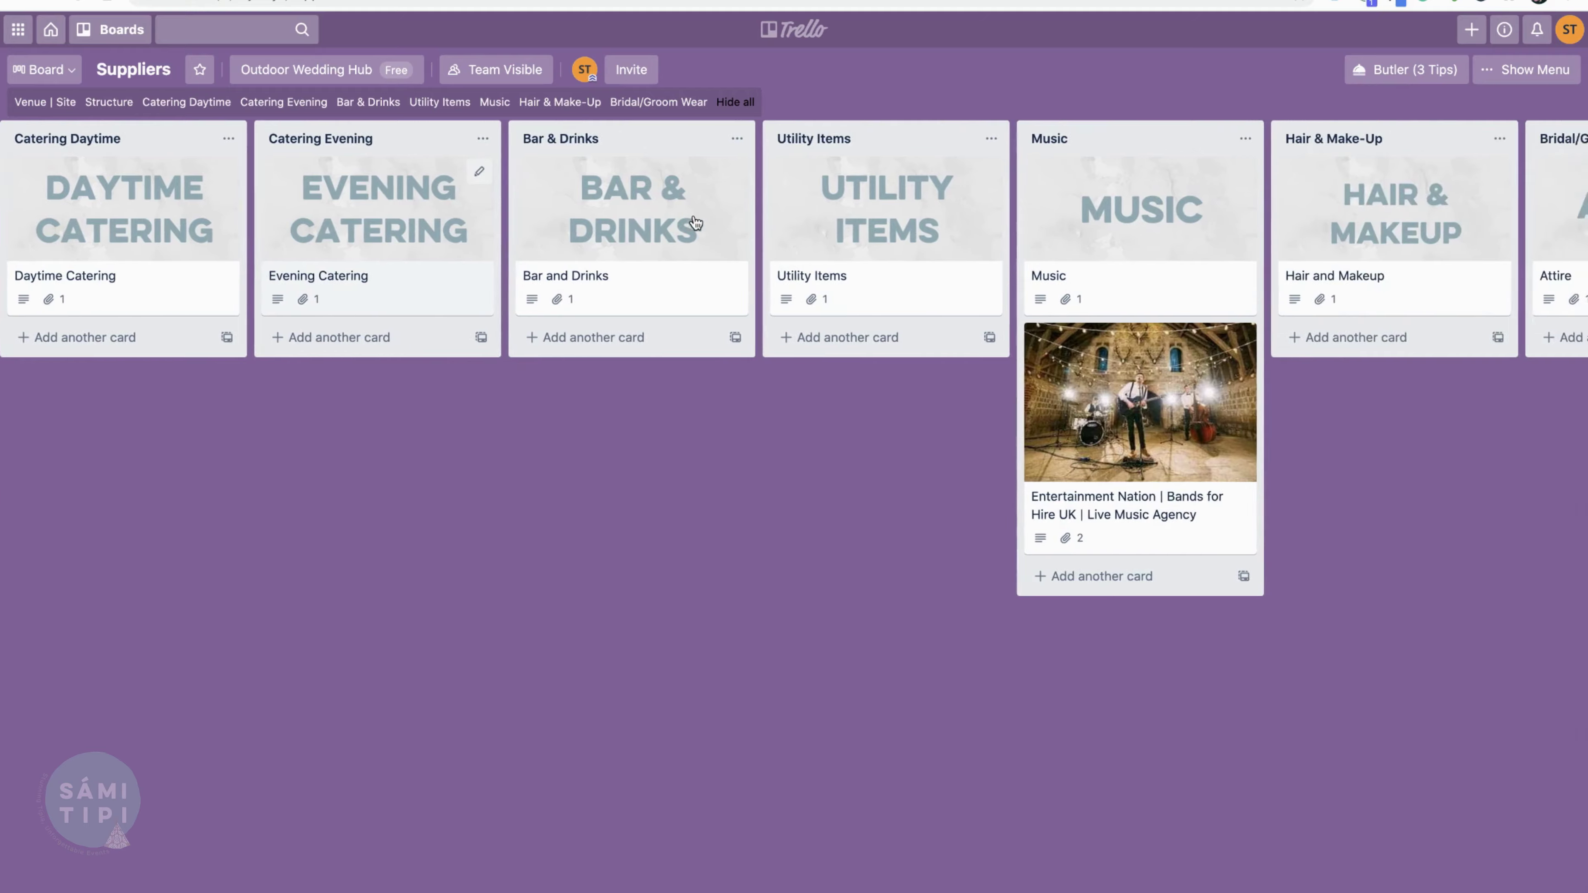
scroll(955, 218, "right", 1)
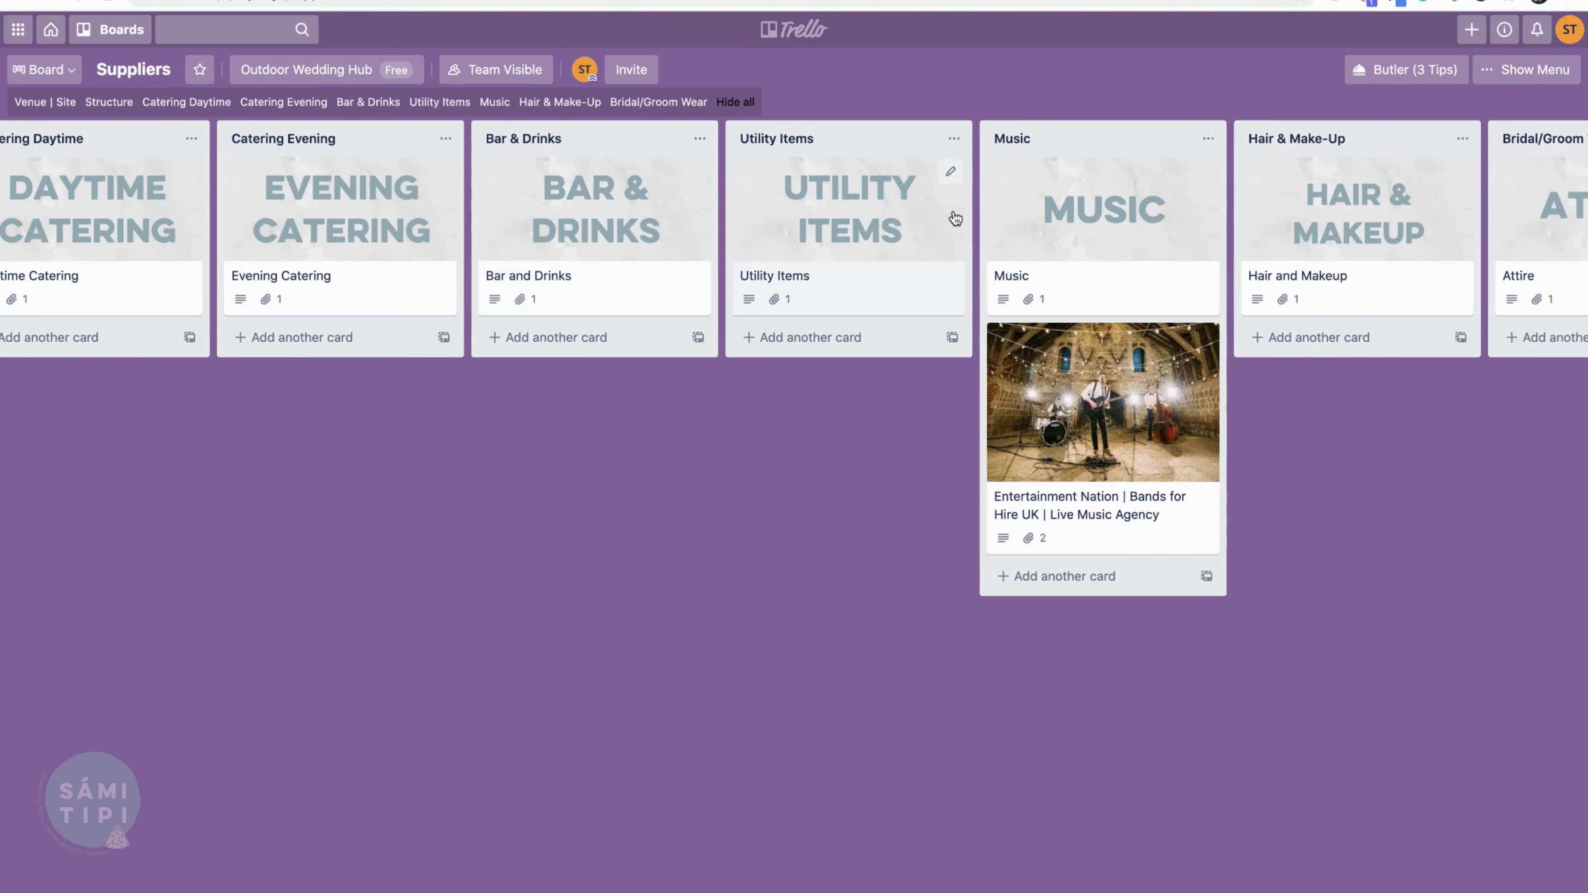
scroll(955, 218, "right", 6)
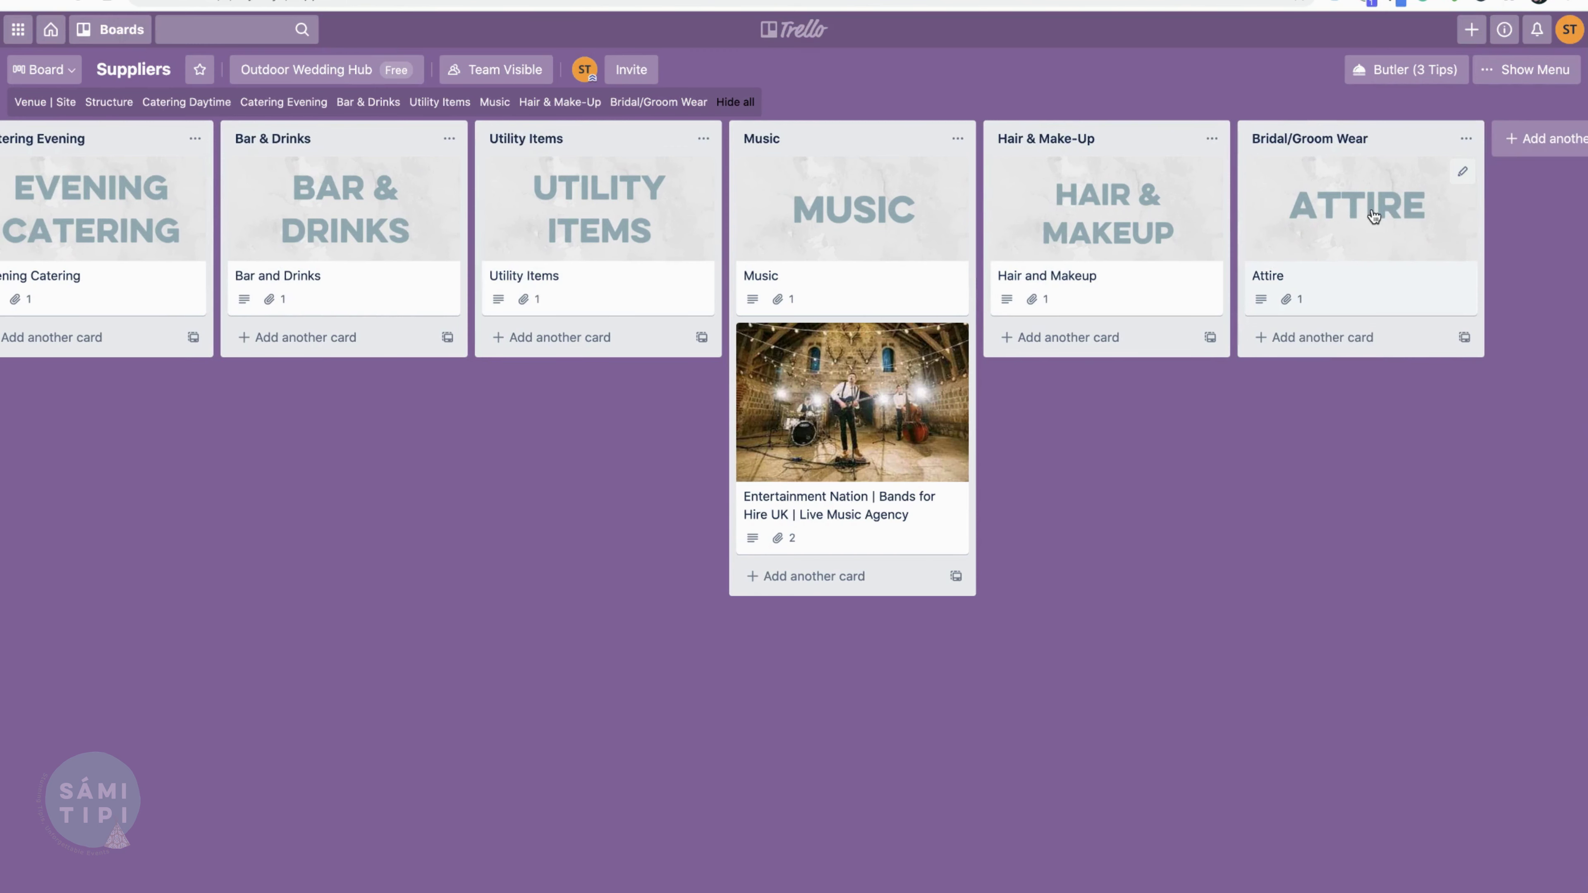
scroll(1378, 218, "right", 4)
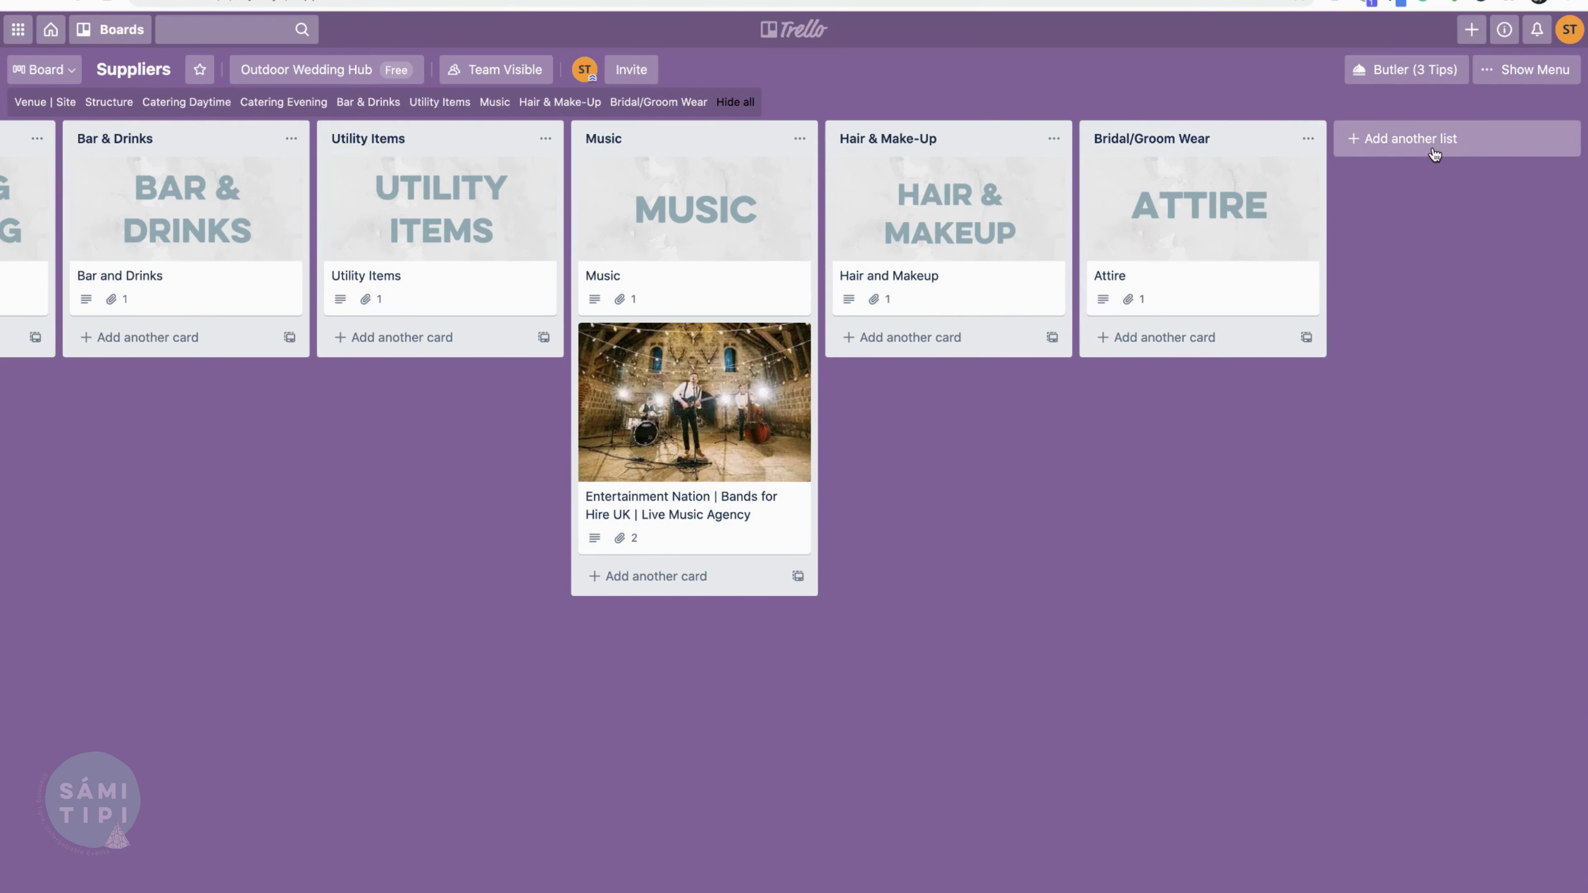
left_click(1414, 141)
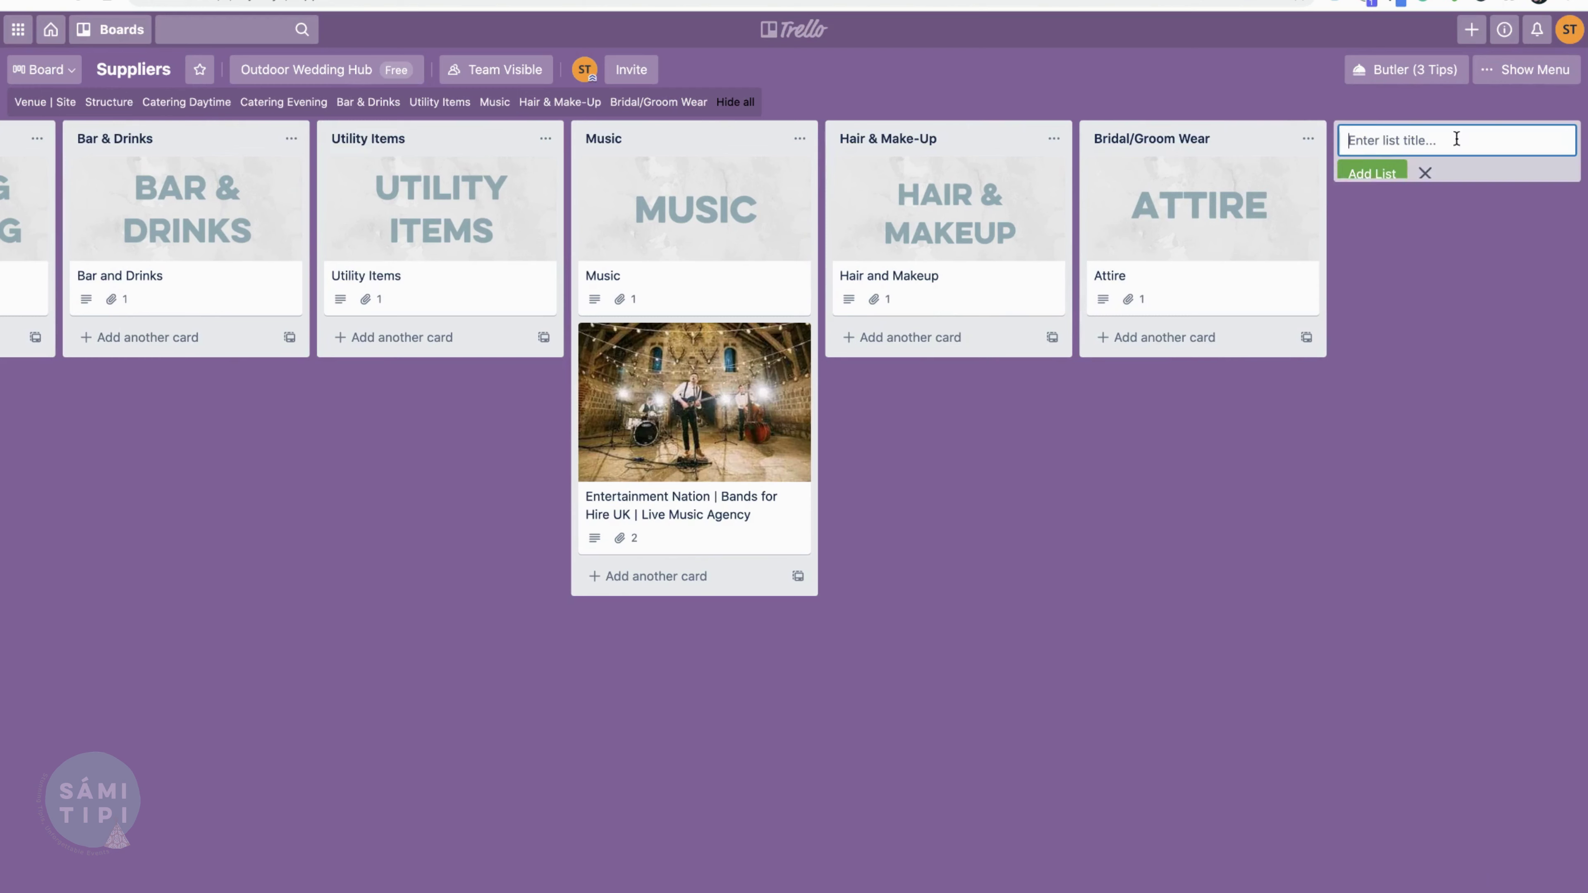
left_click(1438, 489)
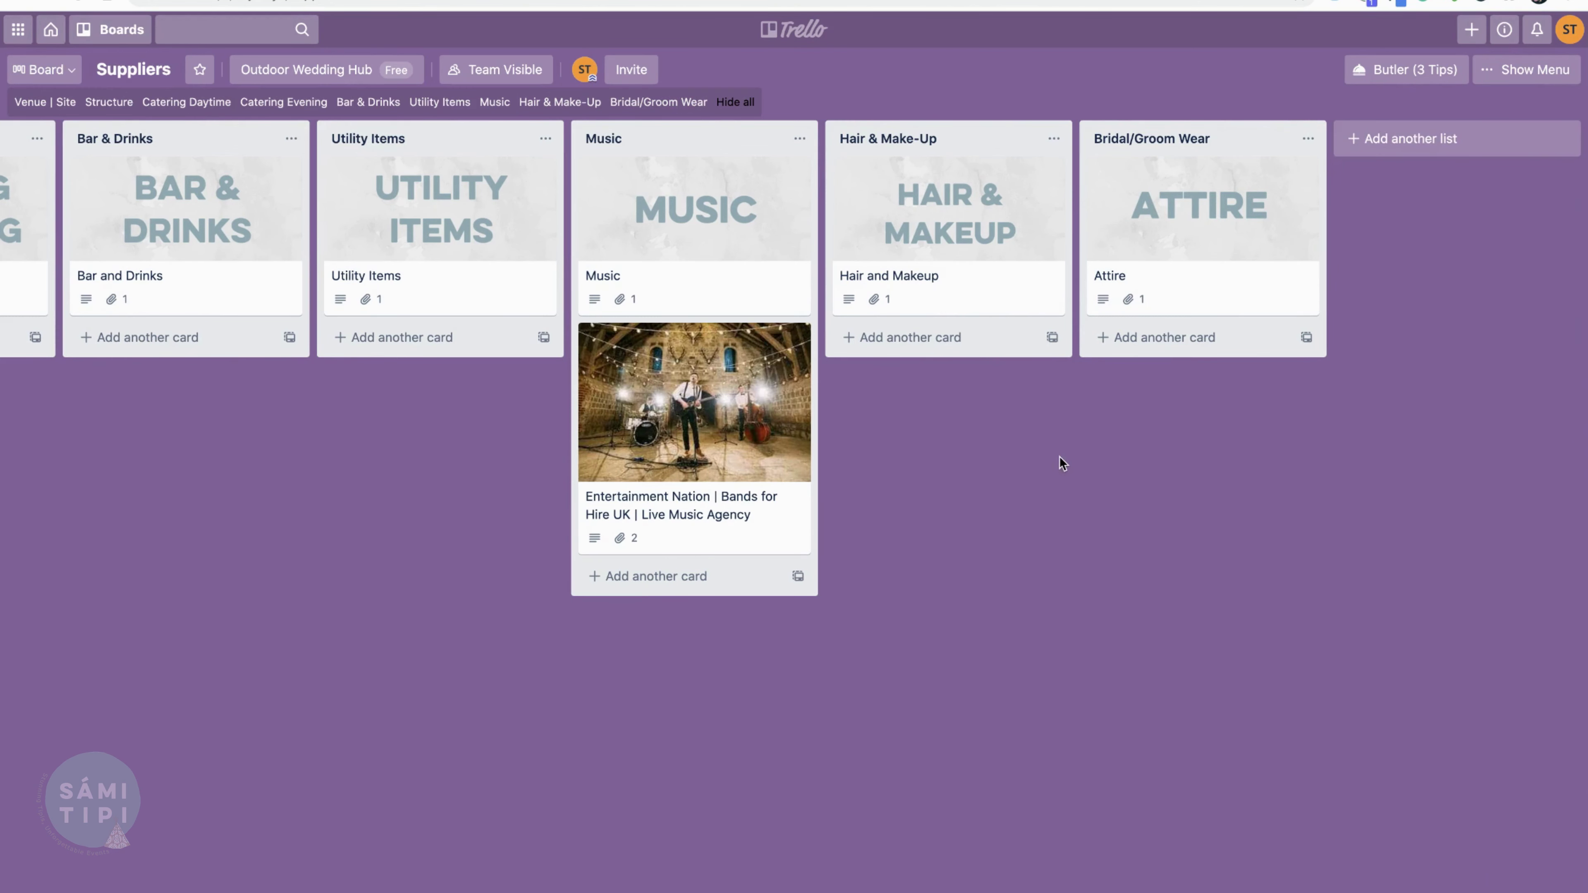
scroll(1059, 455, "left", 12)
scroll(1059, 456, "left", 2)
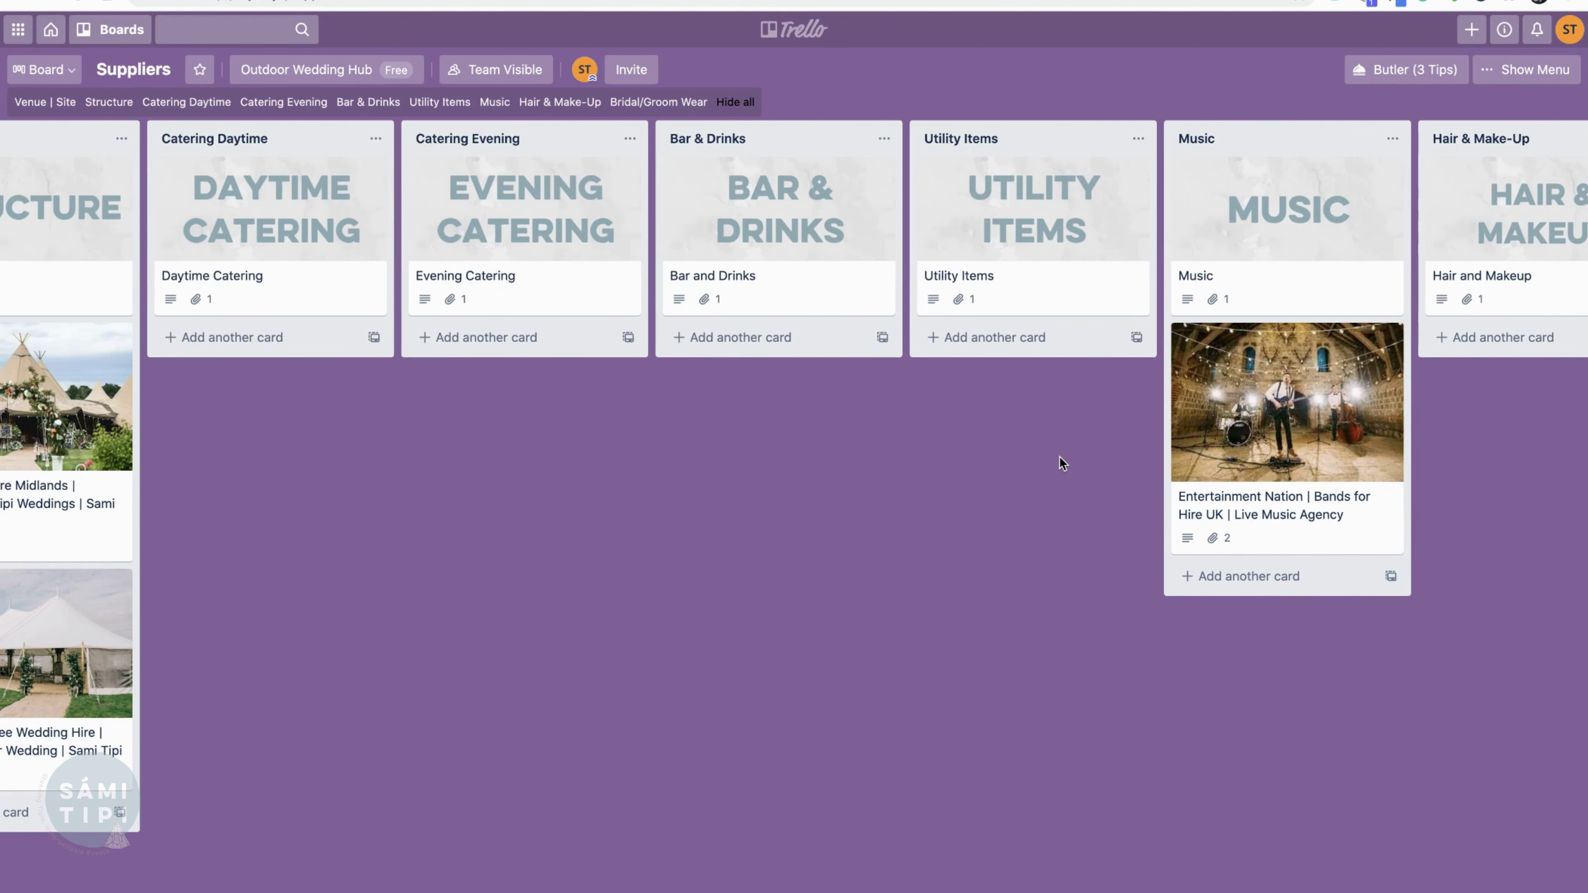
scroll(1060, 455, "left", 5)
scroll(1060, 455, "right", 4)
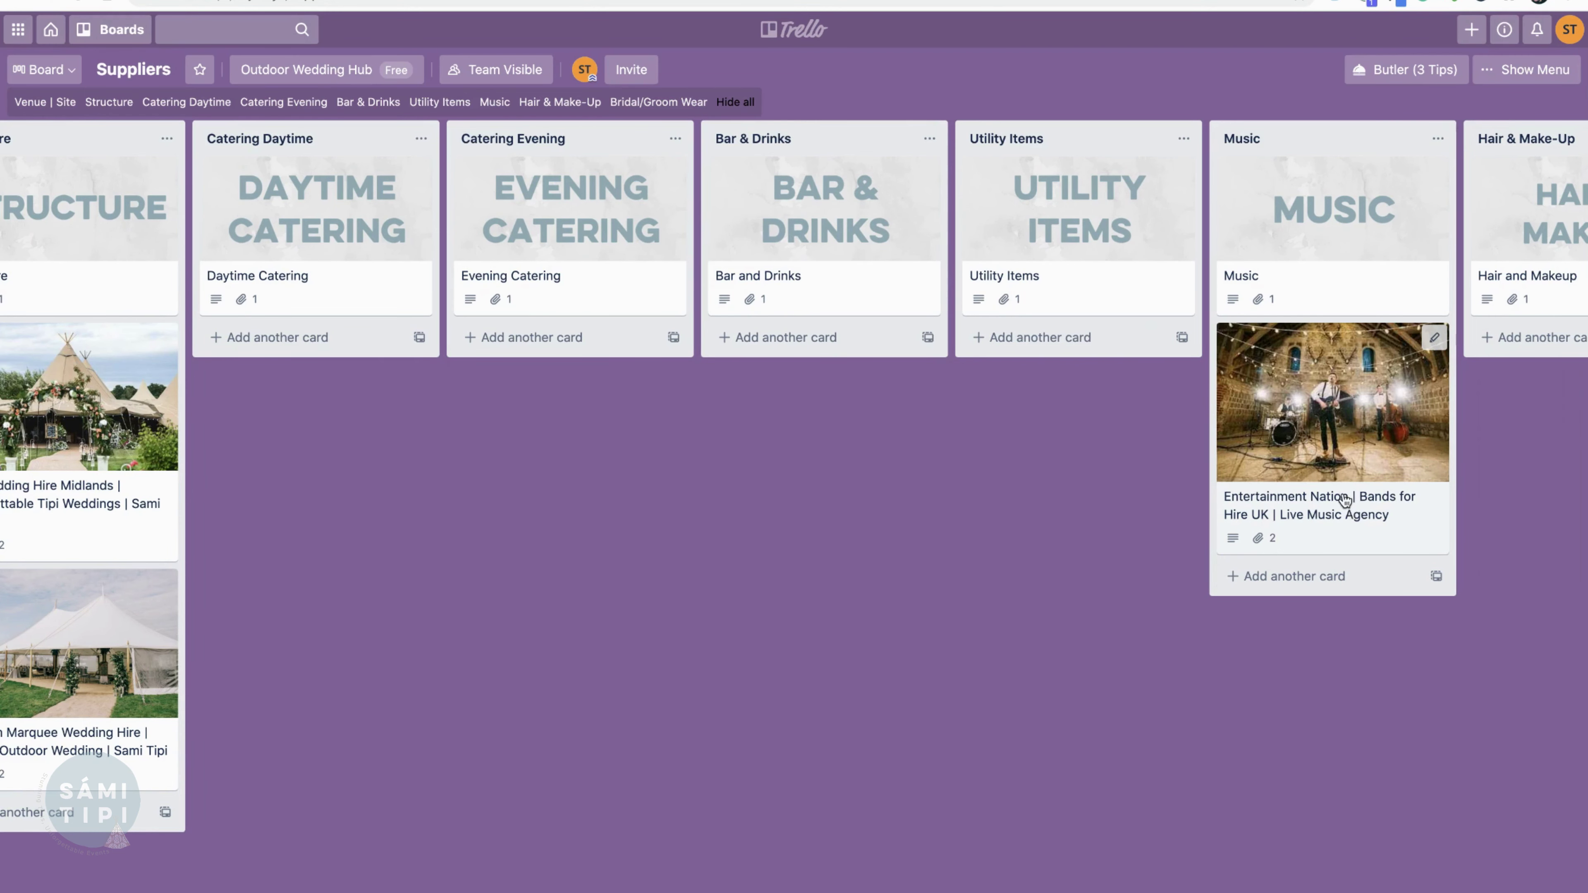
scroll(1347, 503, "left", 5)
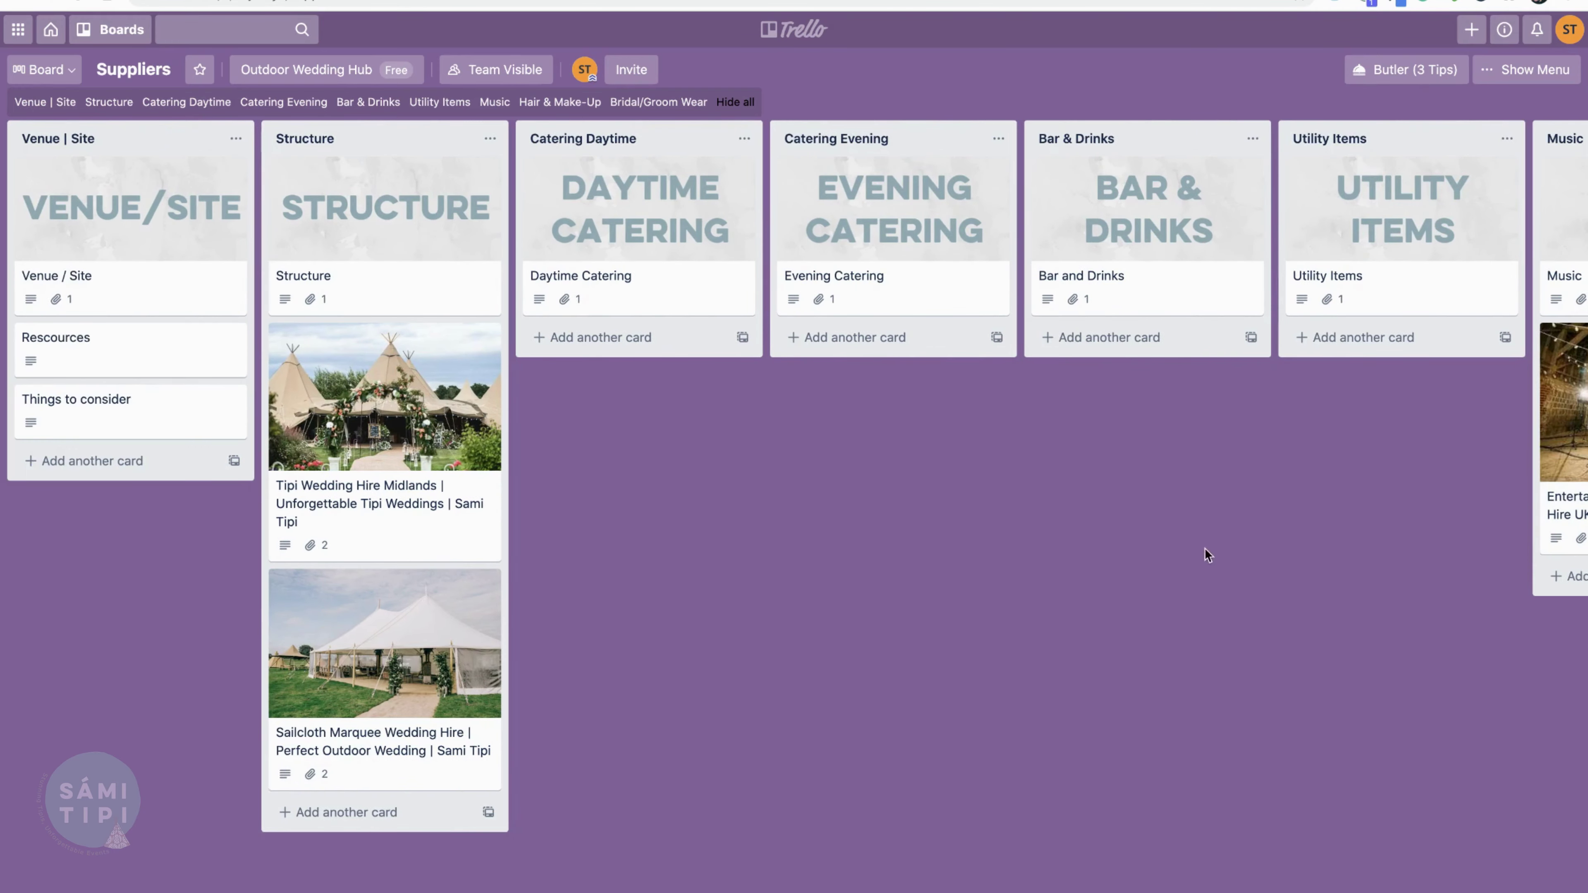
Read the descriptions of the Rescources and Things to consider cards in the Venue | Site list, closing each card
left_click(110, 355)
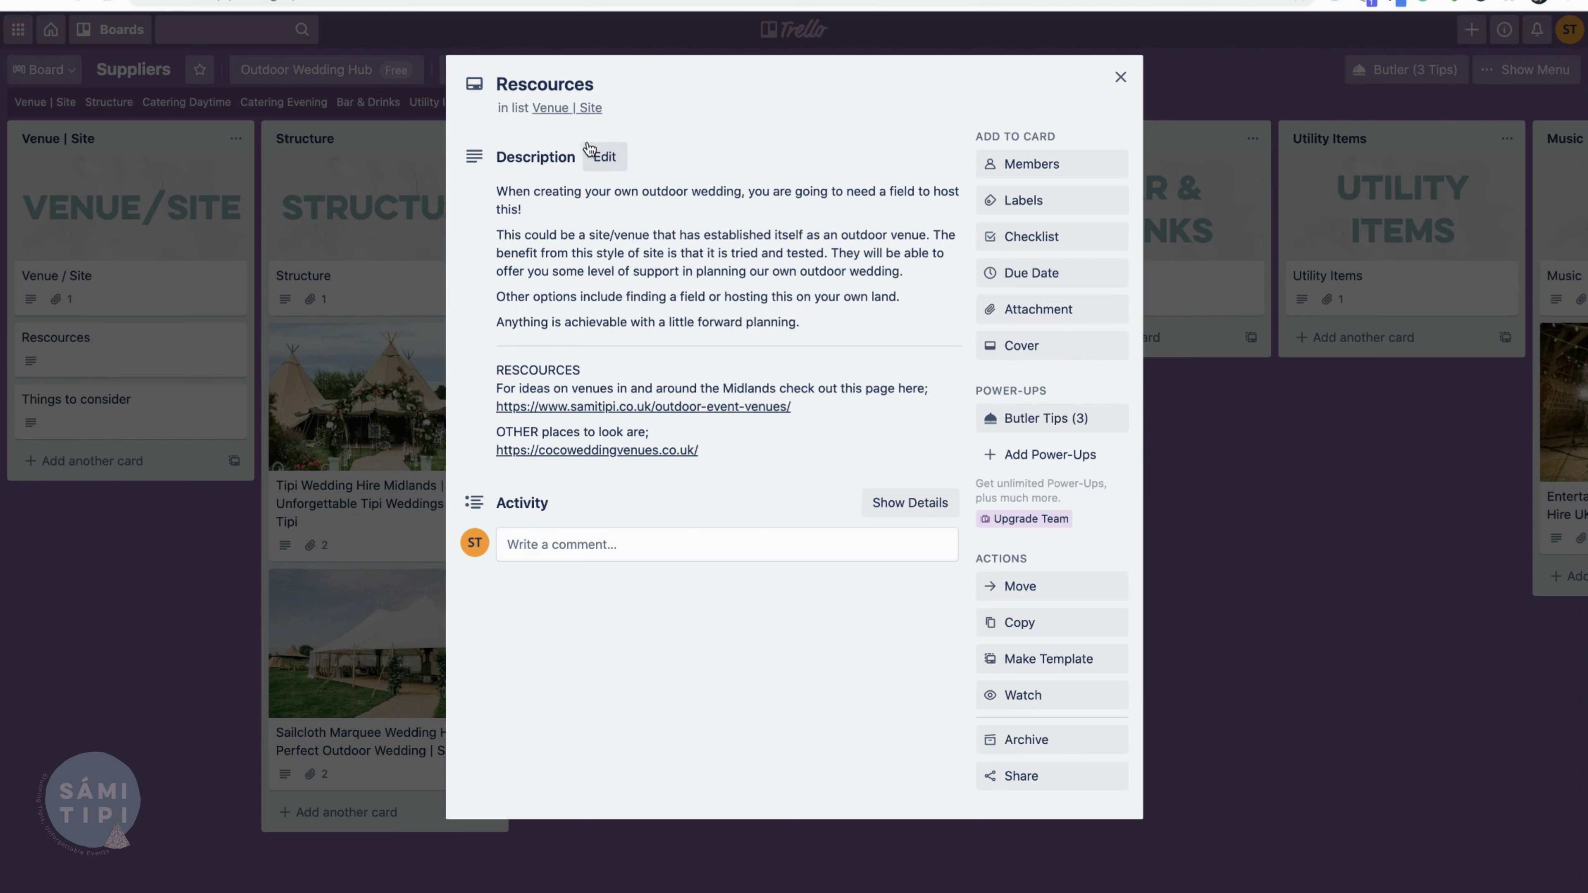
left_click(1120, 77)
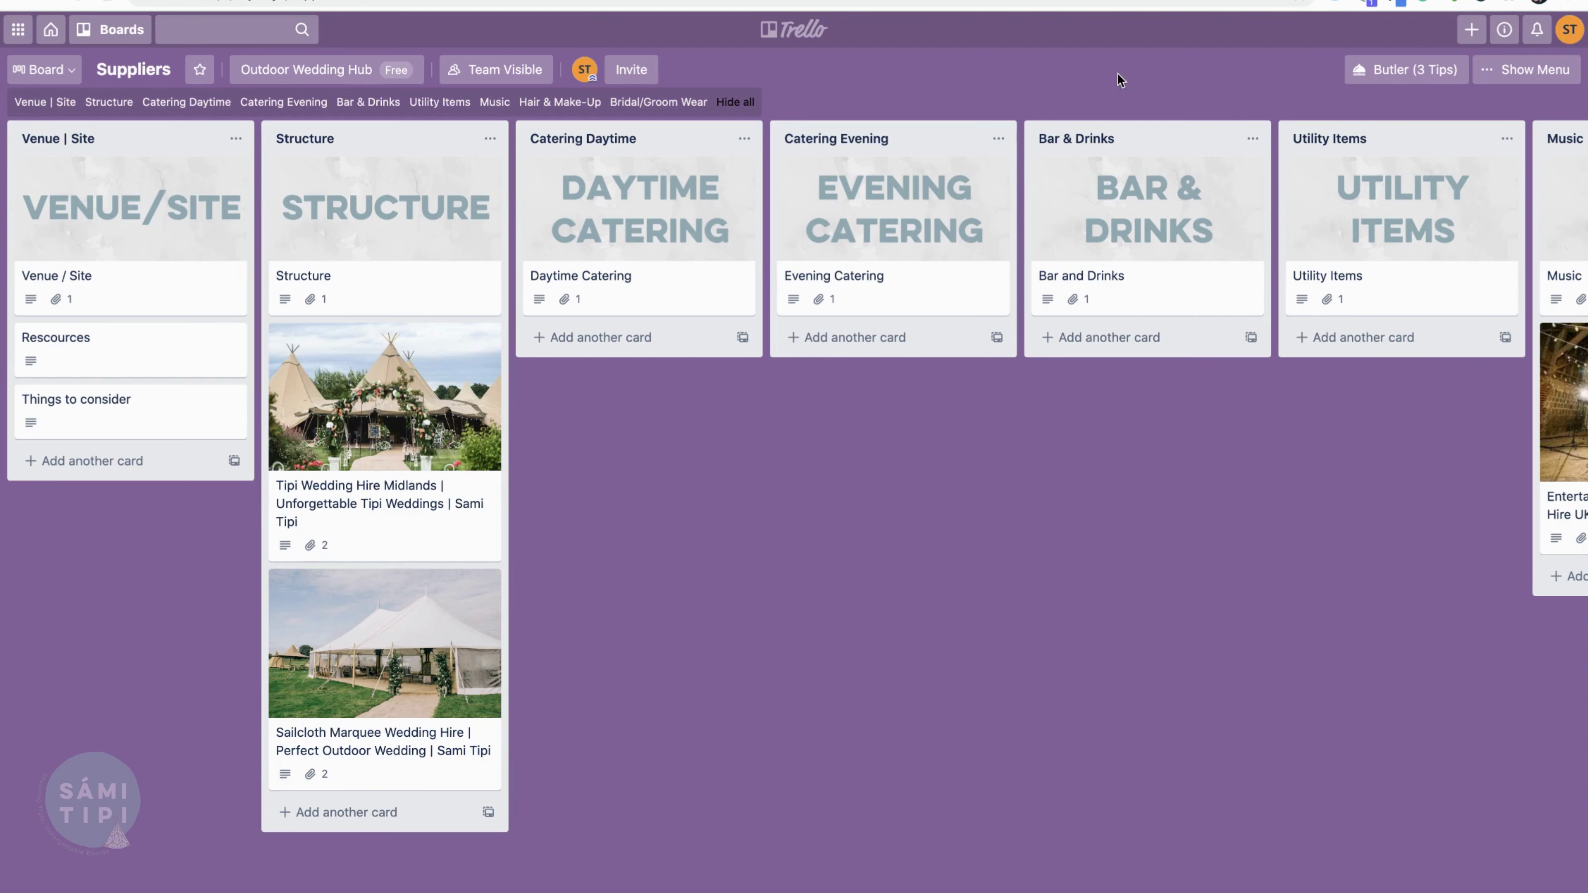
left_click(155, 419)
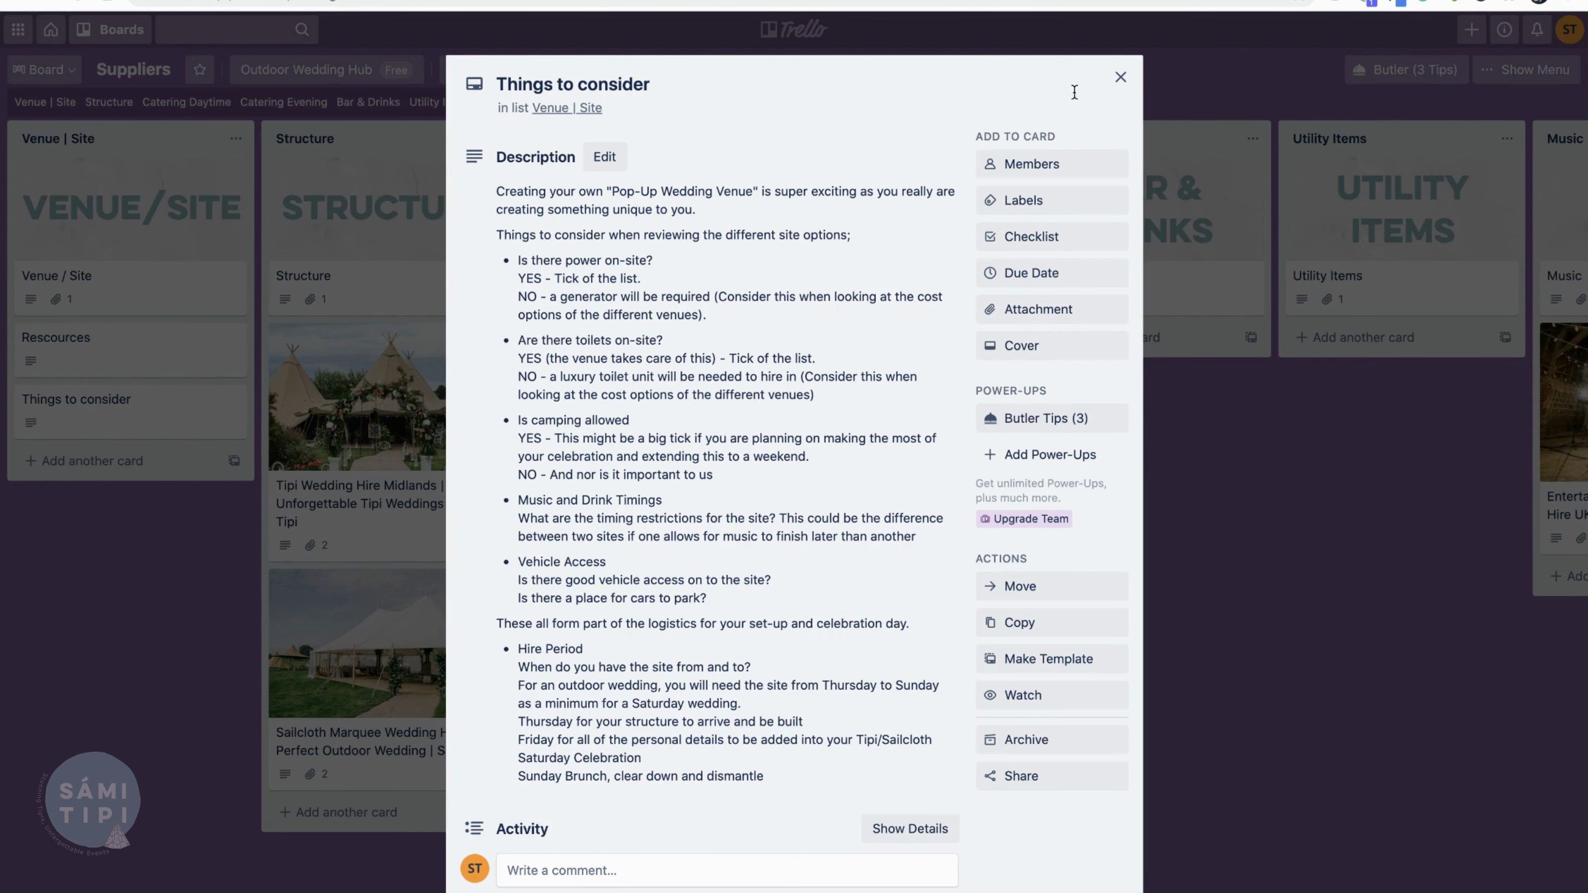
left_click(1120, 77)
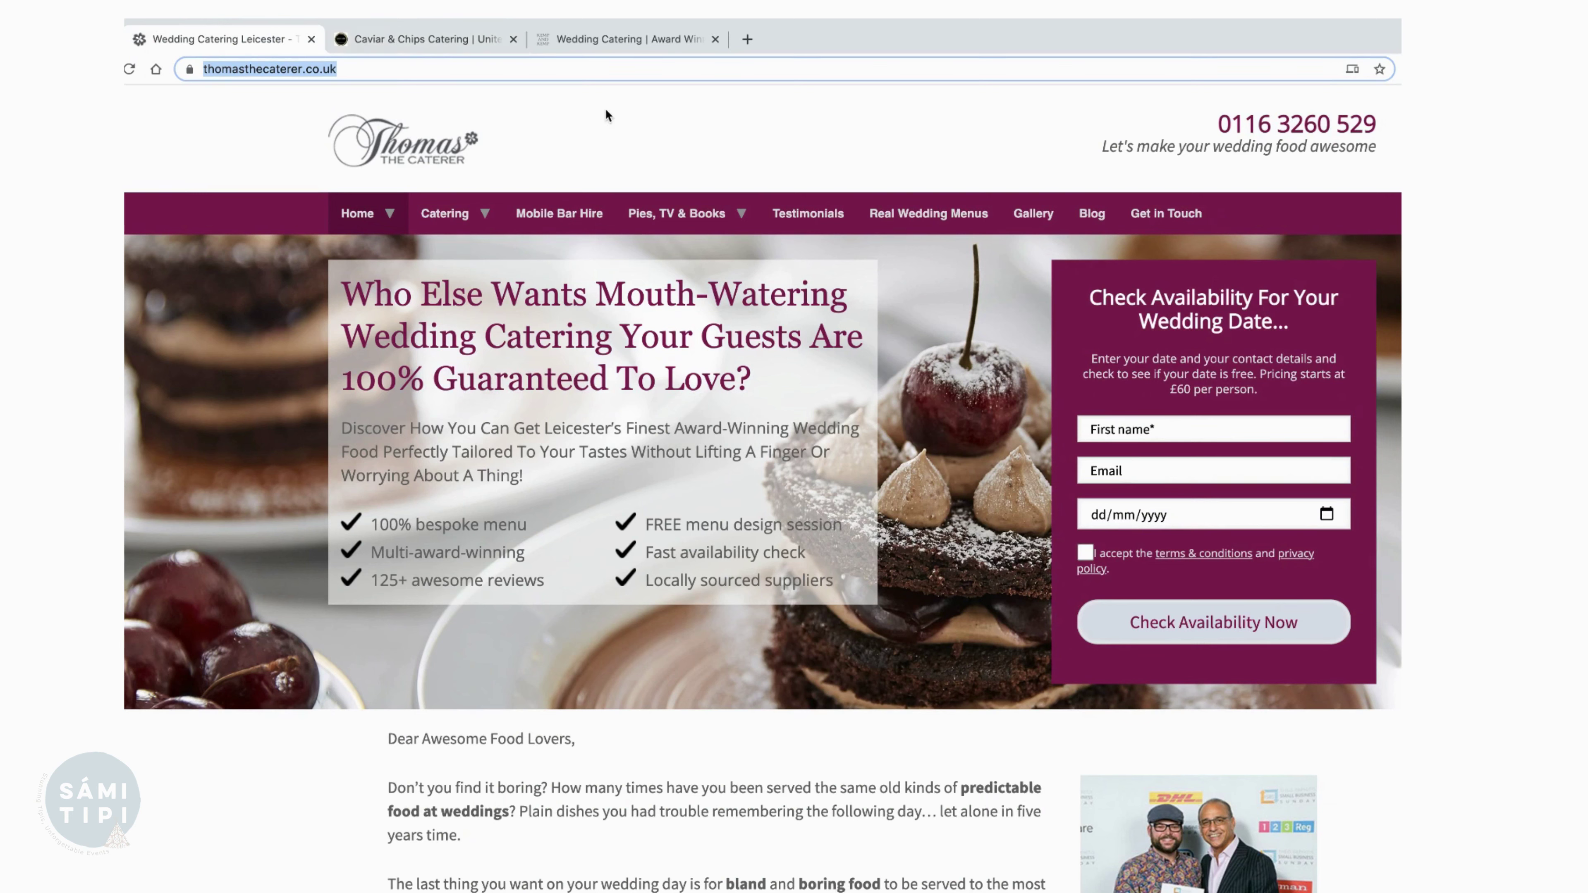
Add the websites of Thomas the Caterer, Caviar & Chips and kempandkempcatering.co.uk as cards in Catering Daytime, placing the Thomas the Caterer card last
left_click_drag(384, 69, 538, 71)
key("super+a")
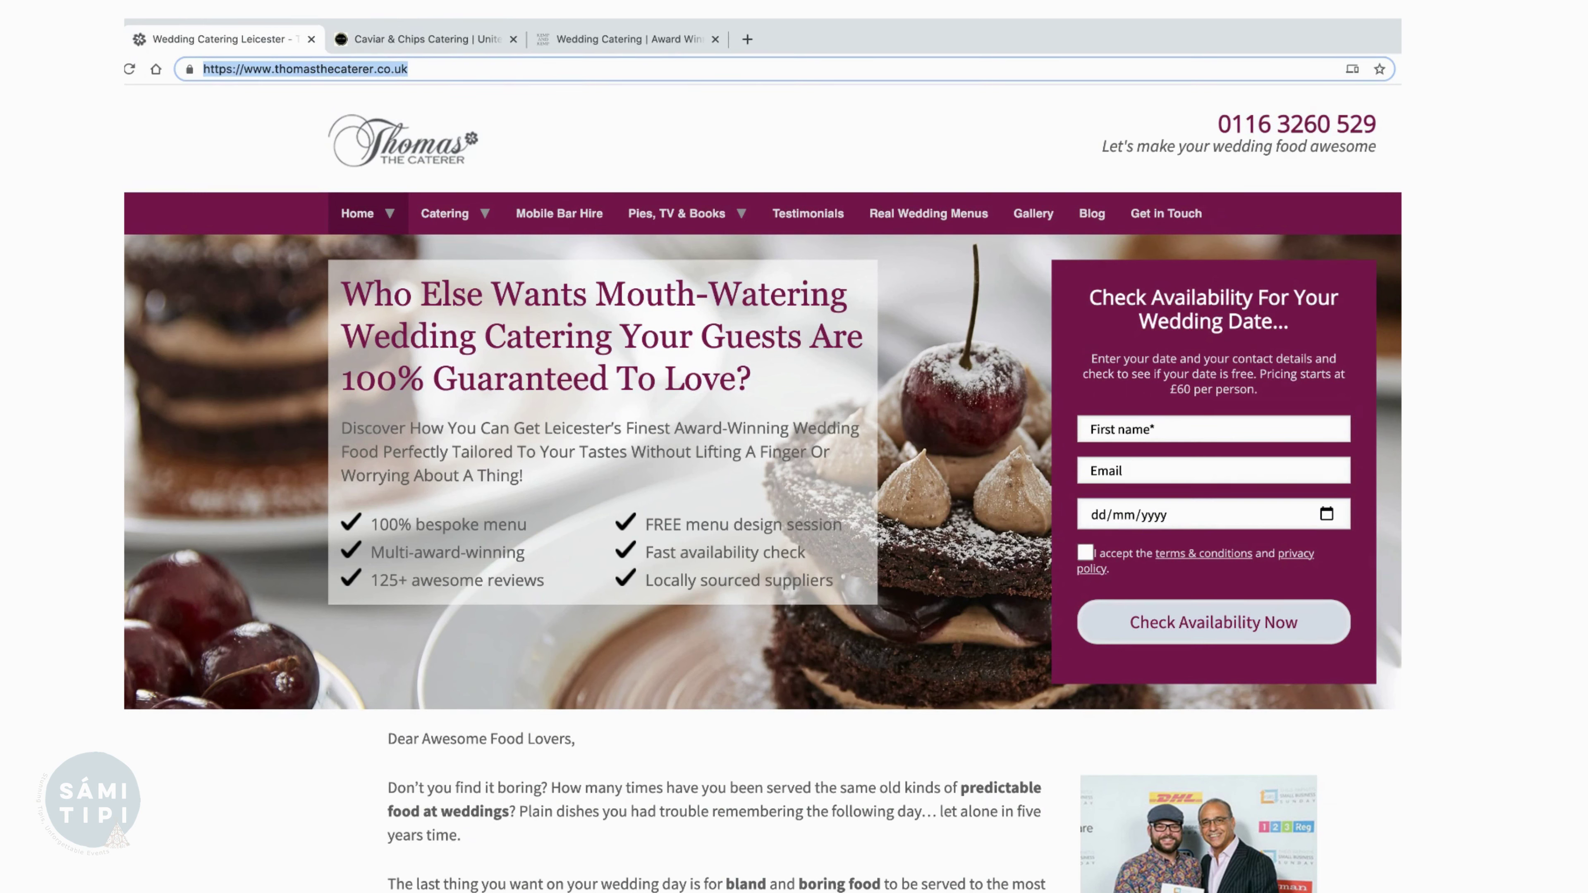
left_click_drag(213, 69, 215, 111)
left_click_drag(178, 126, 201, 87)
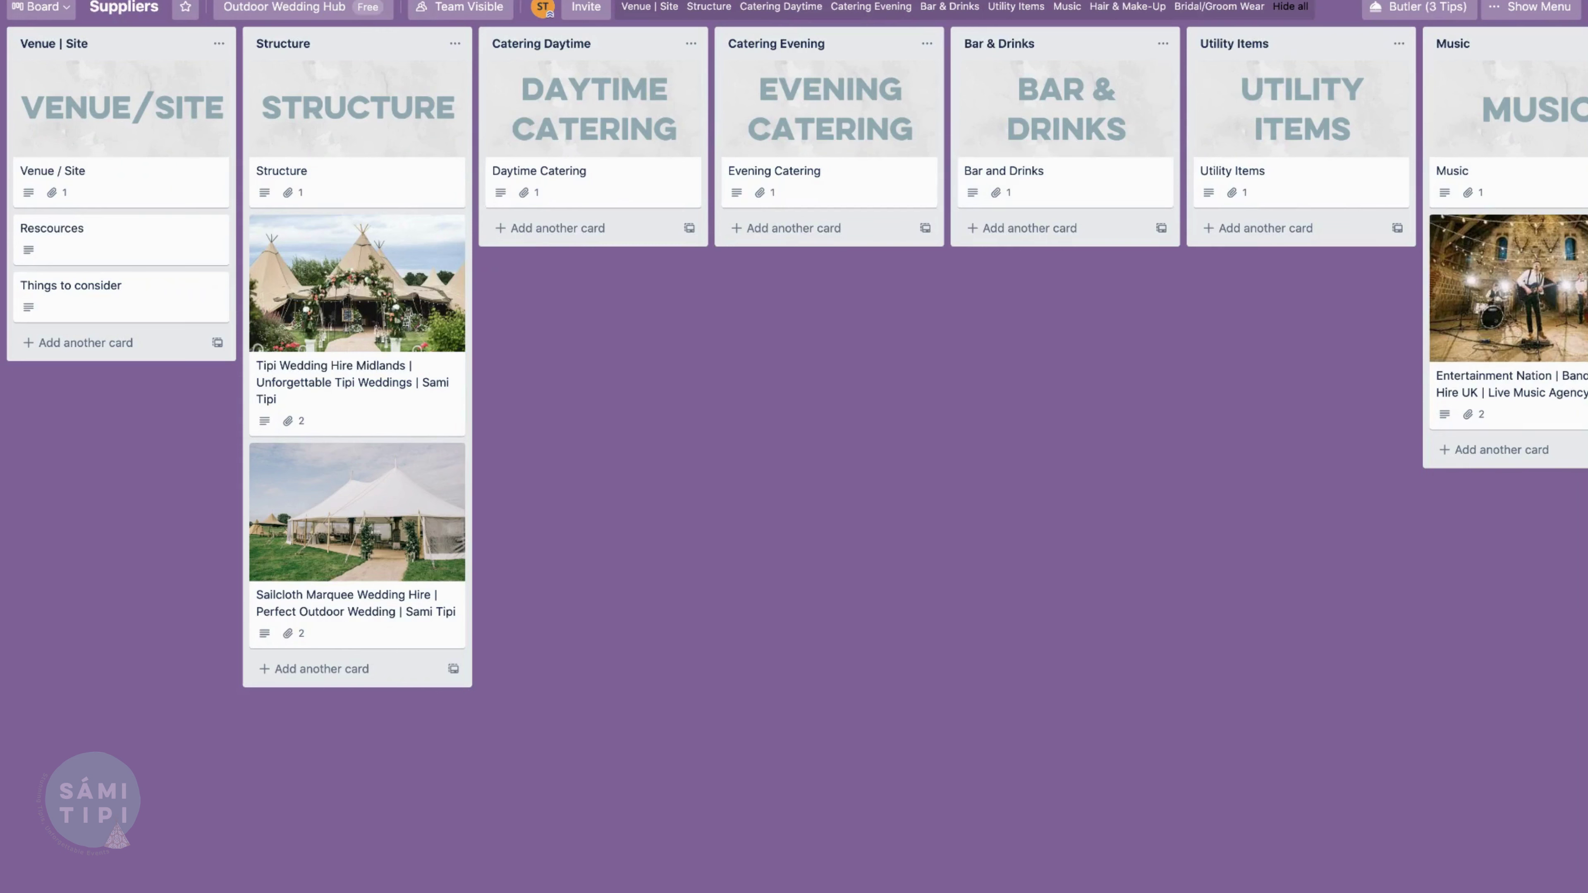
left_click_drag(515, 488, 515, 500)
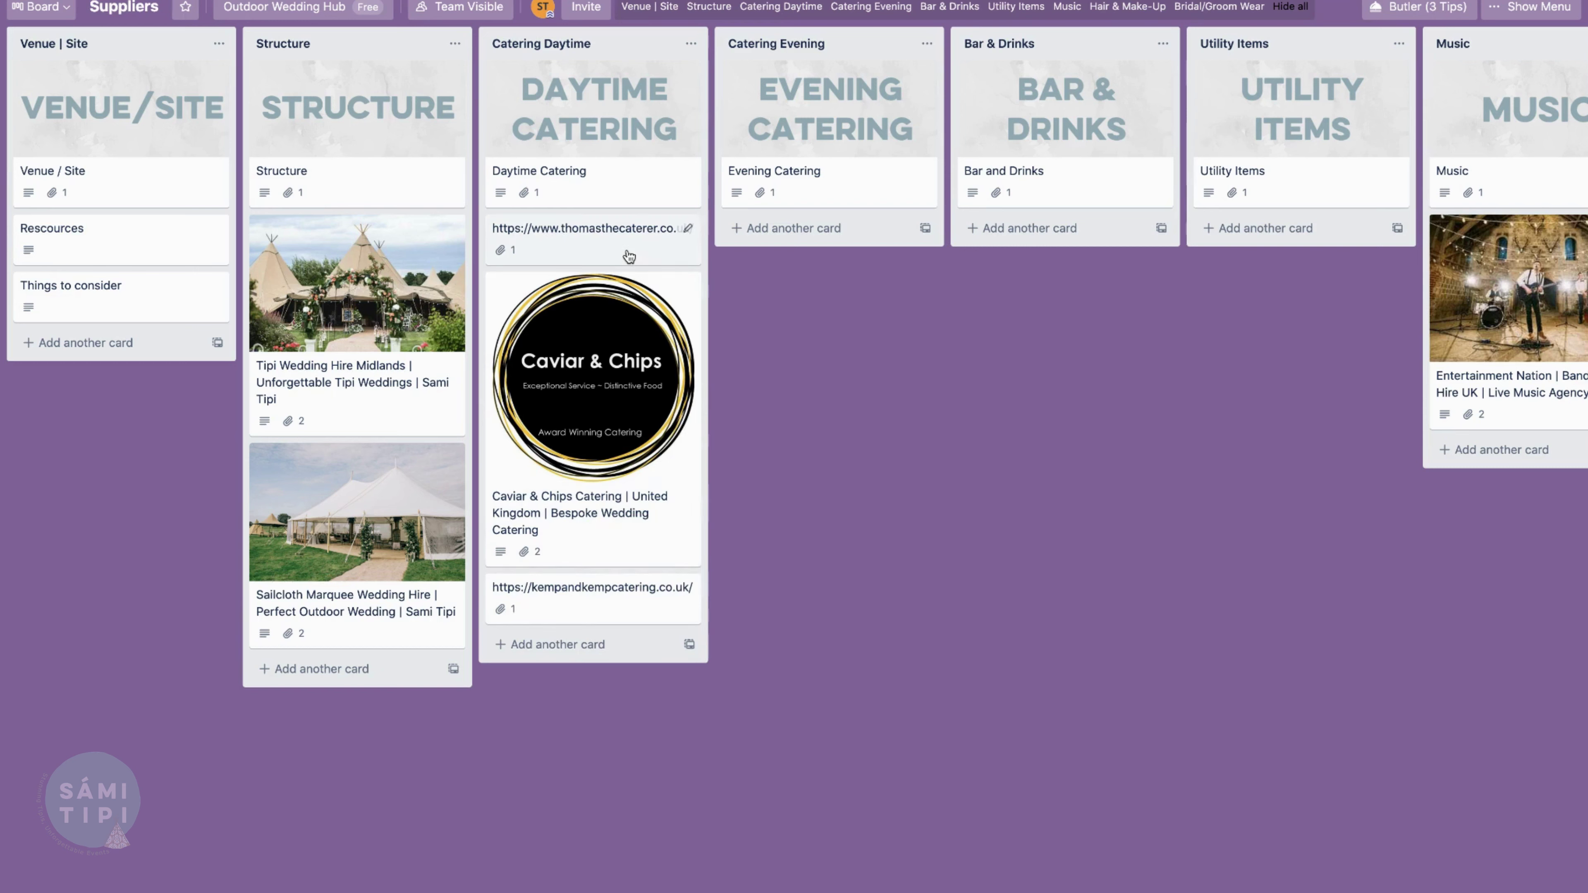
left_click_drag(626, 262, 610, 611)
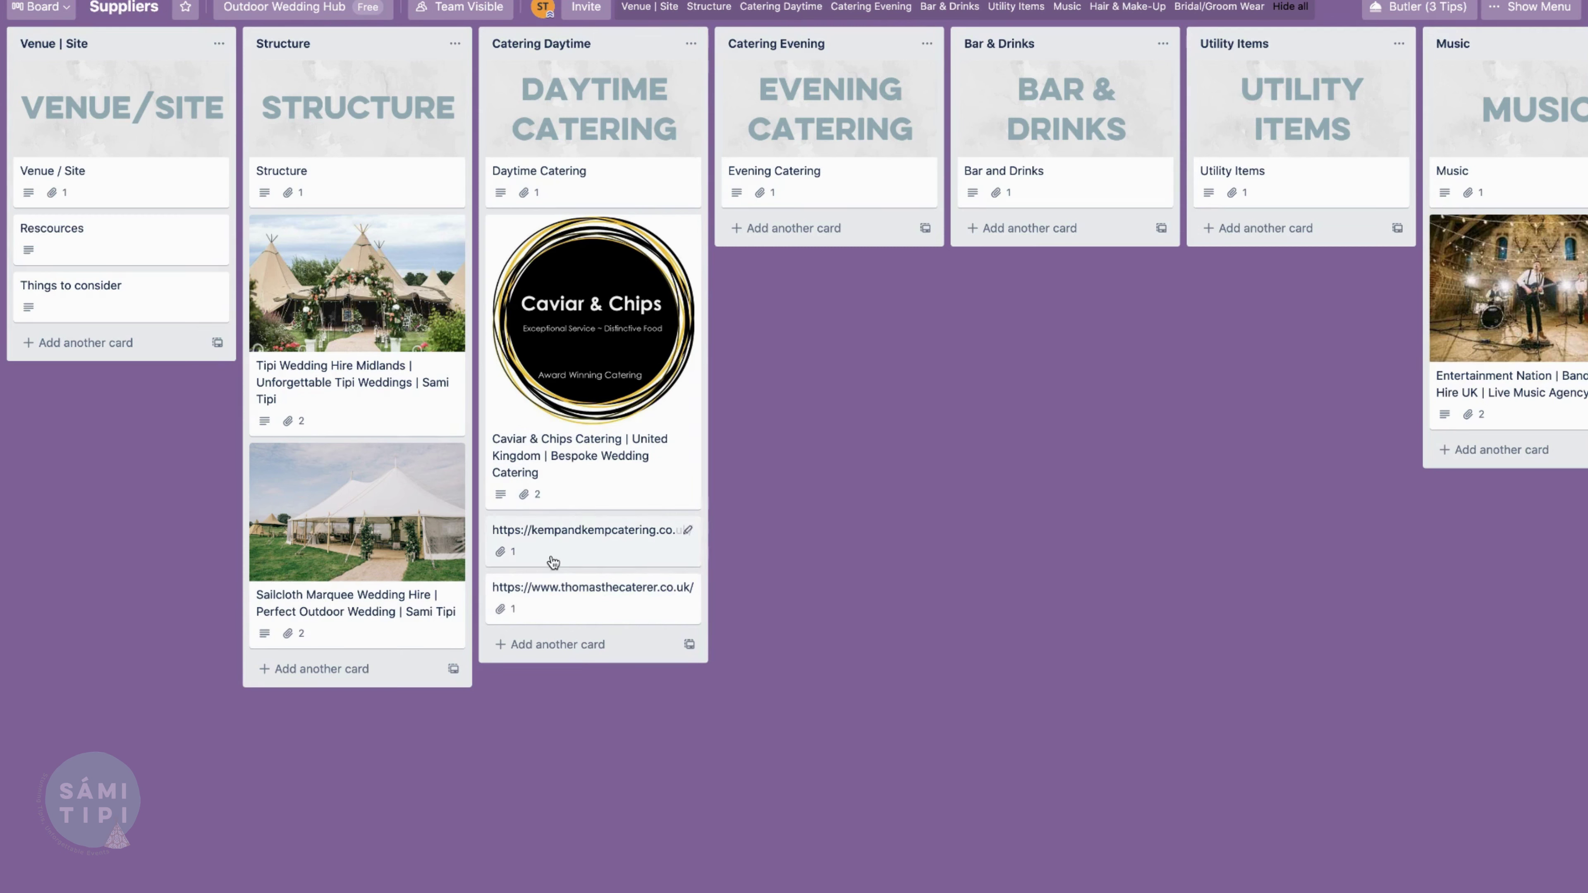
Archive the kempandkempcatering.co.uk card in Catering Daytime and add a list named Plan B at the end of the board
left_click(688, 535)
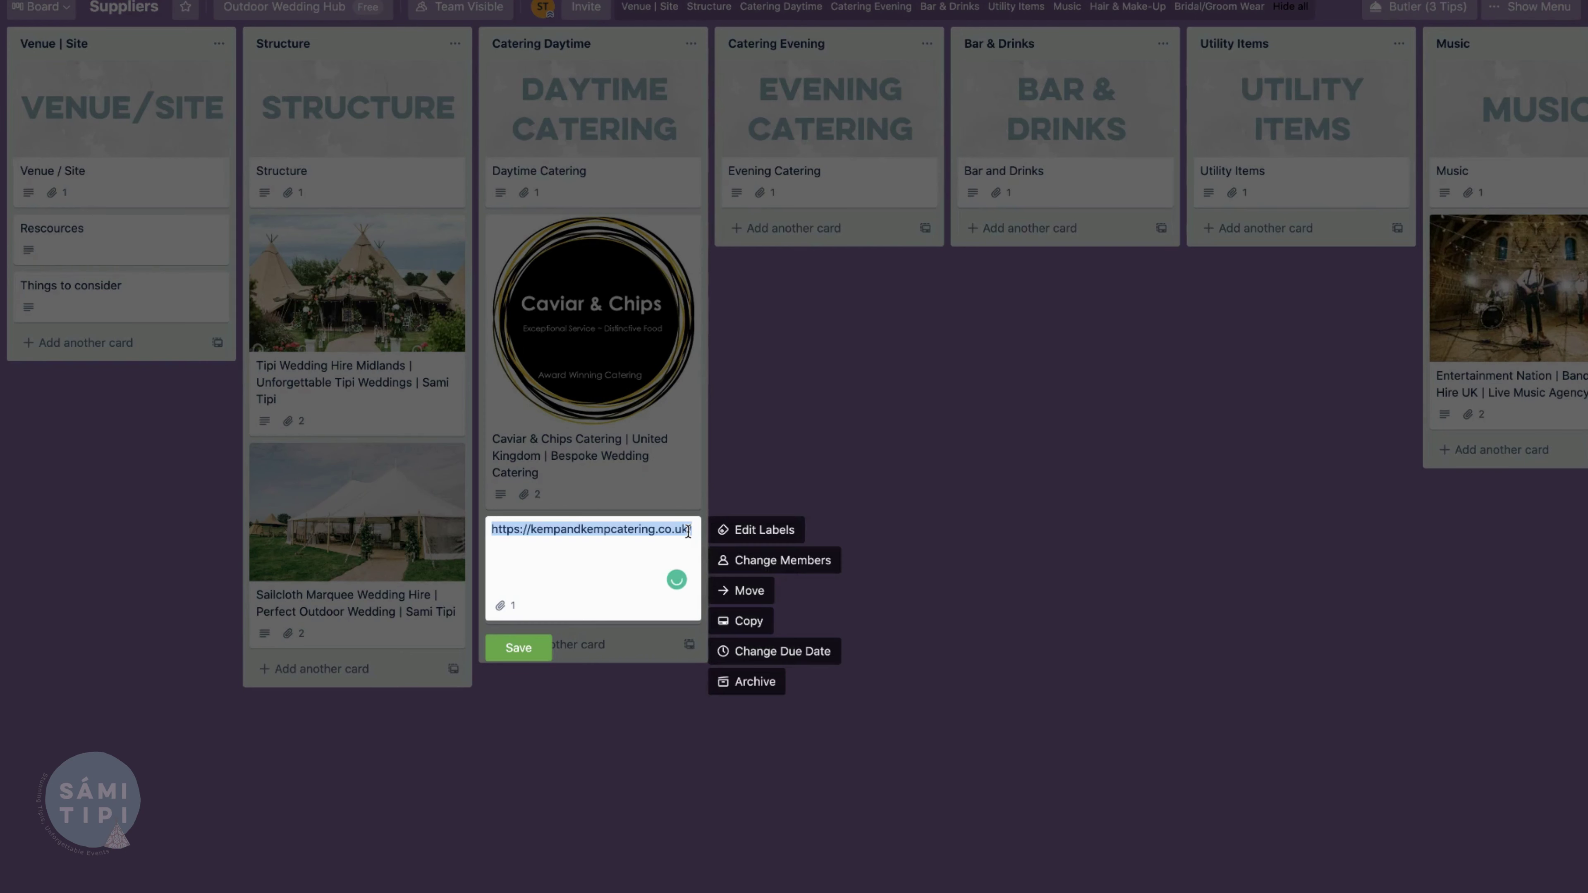
left_click(760, 684)
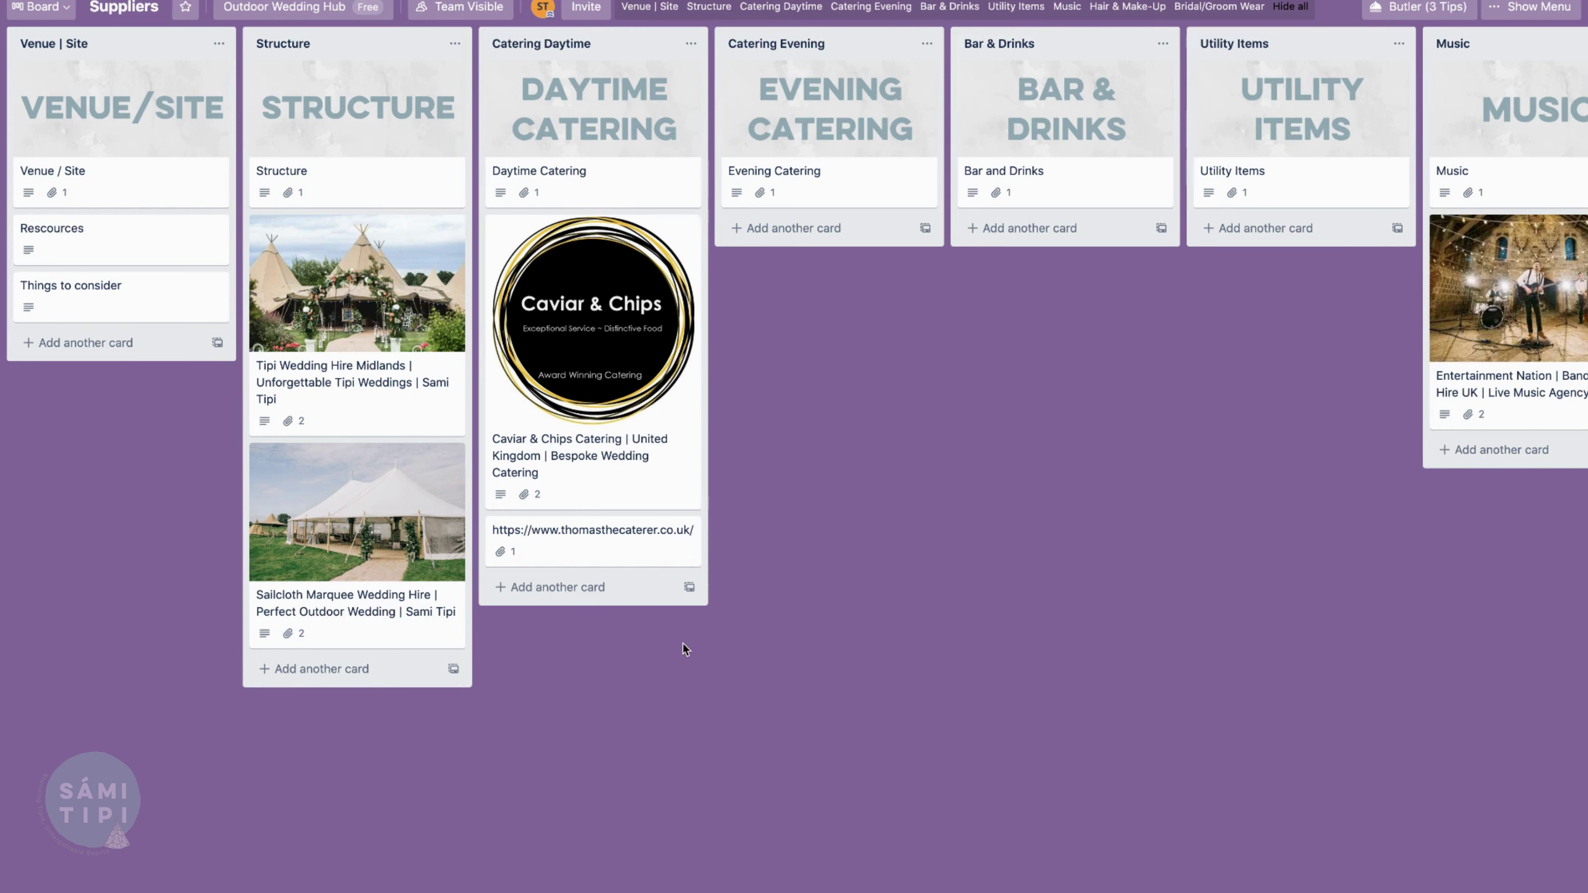
scroll(807, 350, "right", 10)
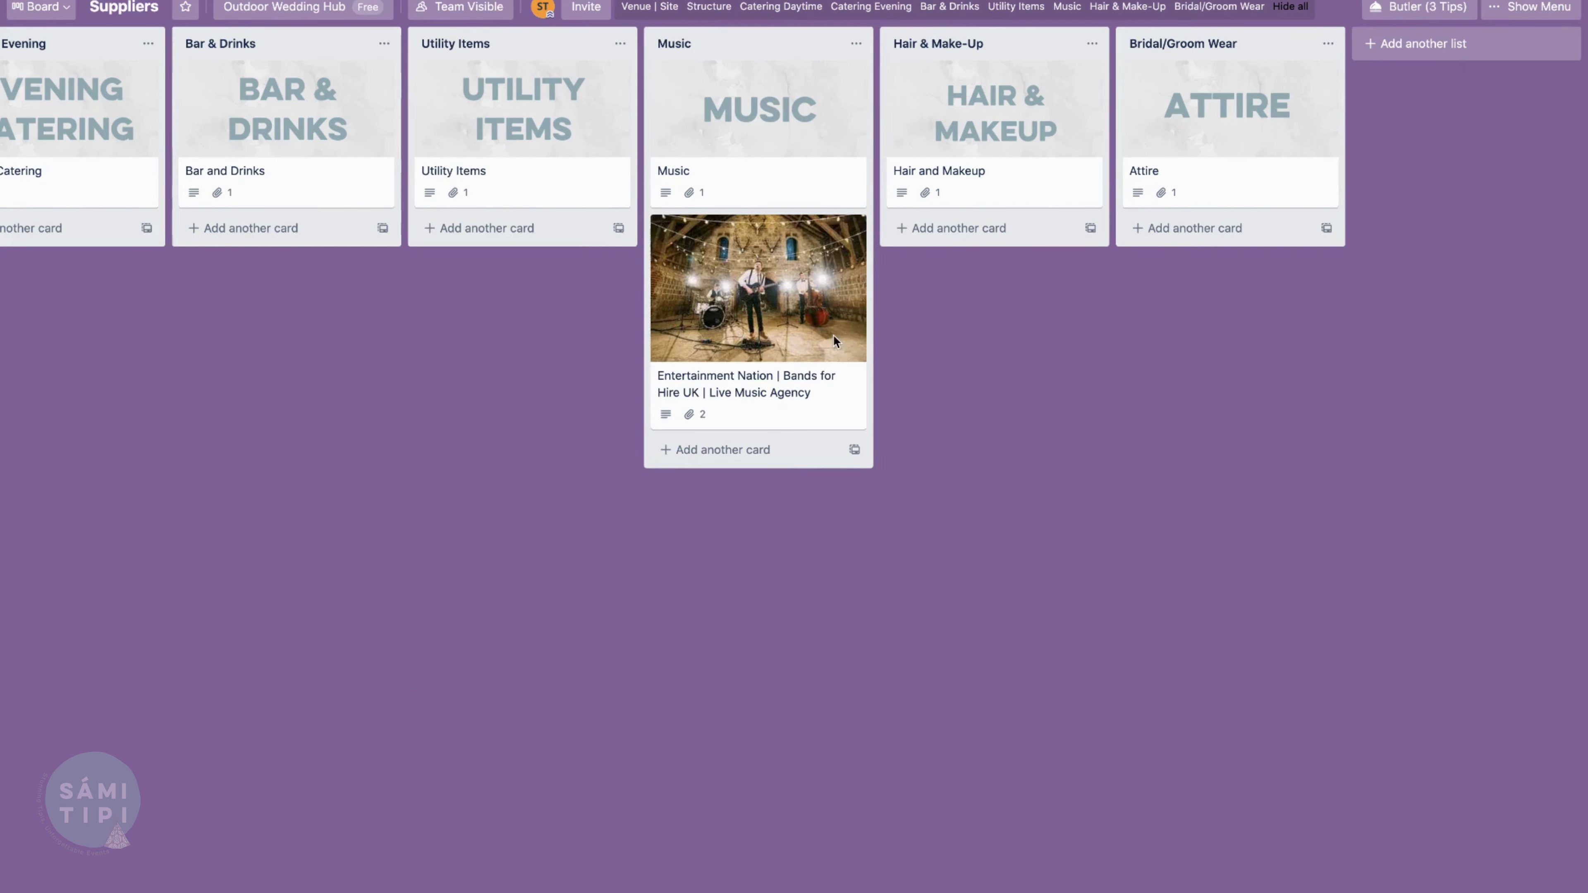
left_click(1407, 44)
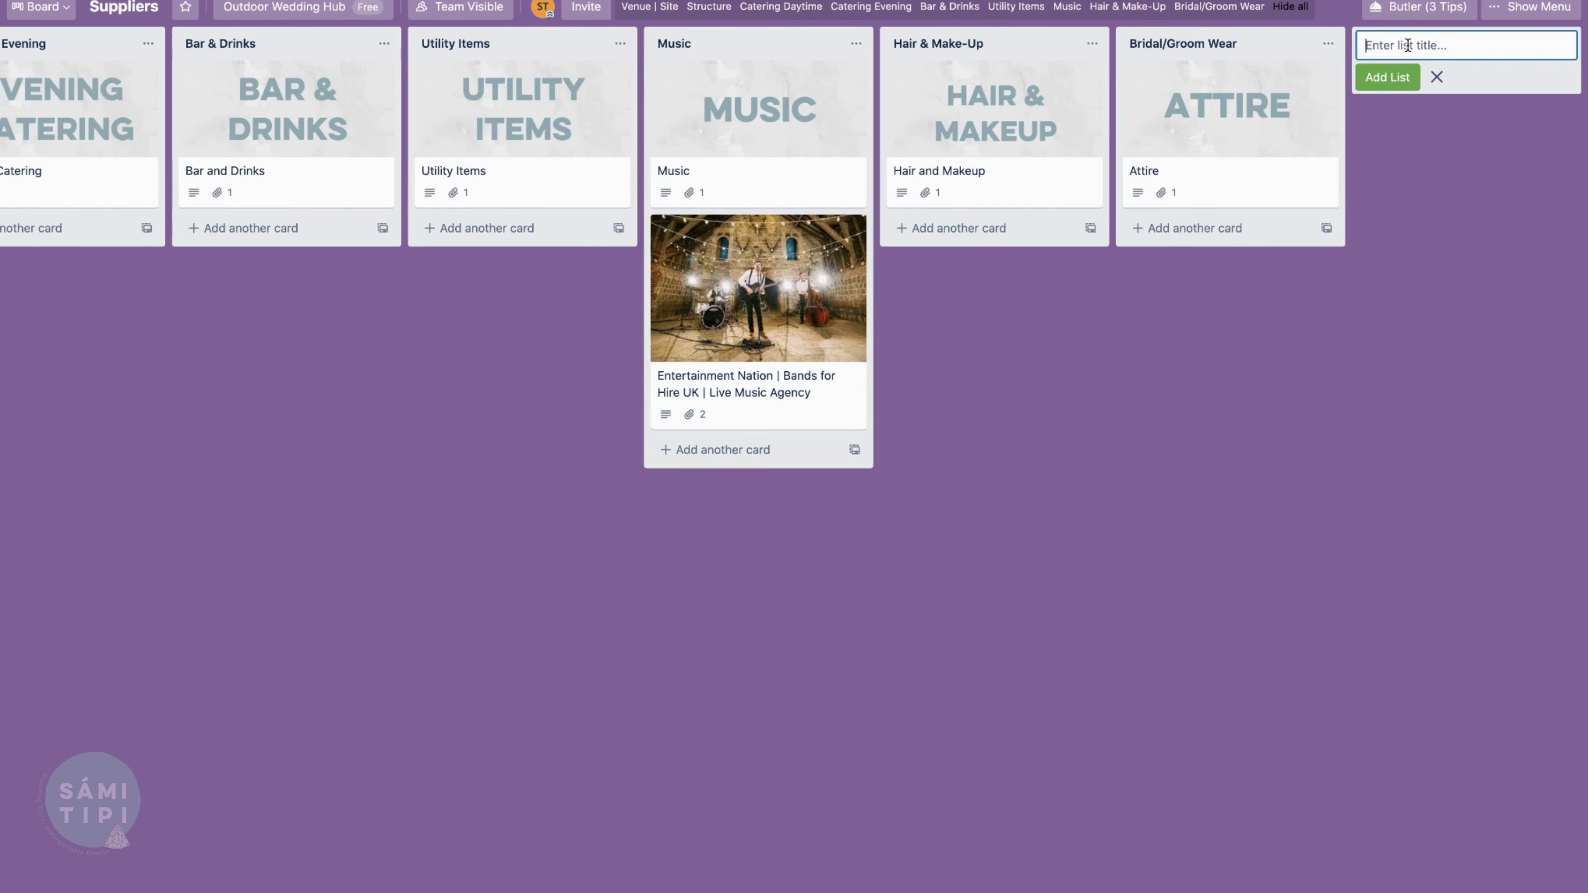
type("Blan B")
key("Return")
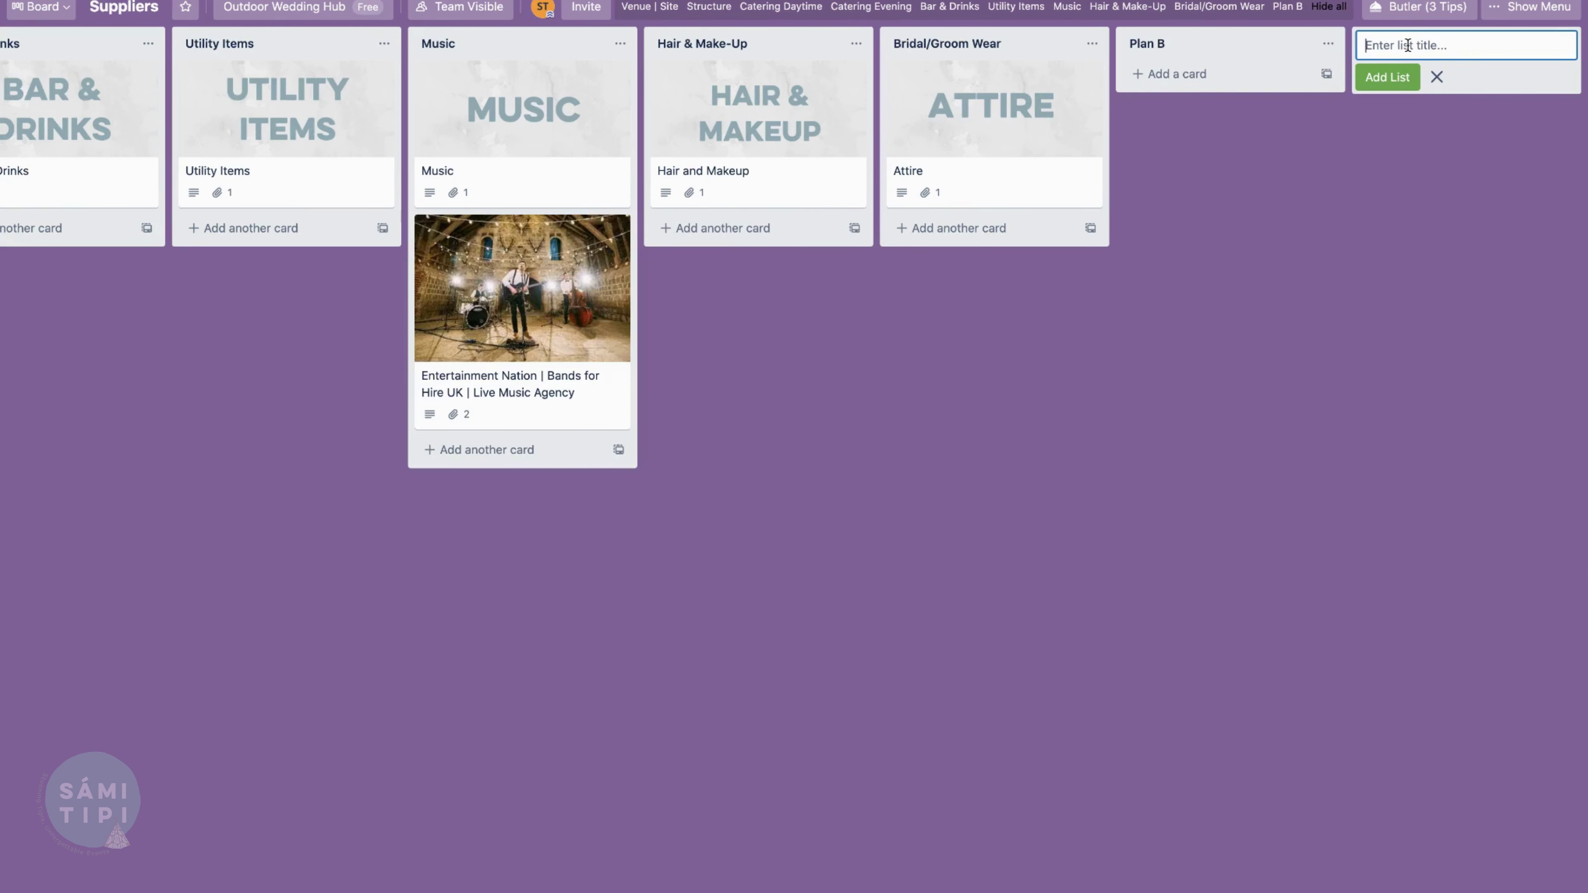
Read the description of the Utility Items card in the Utility Items list and close the card
scroll(787, 628, "left", 15)
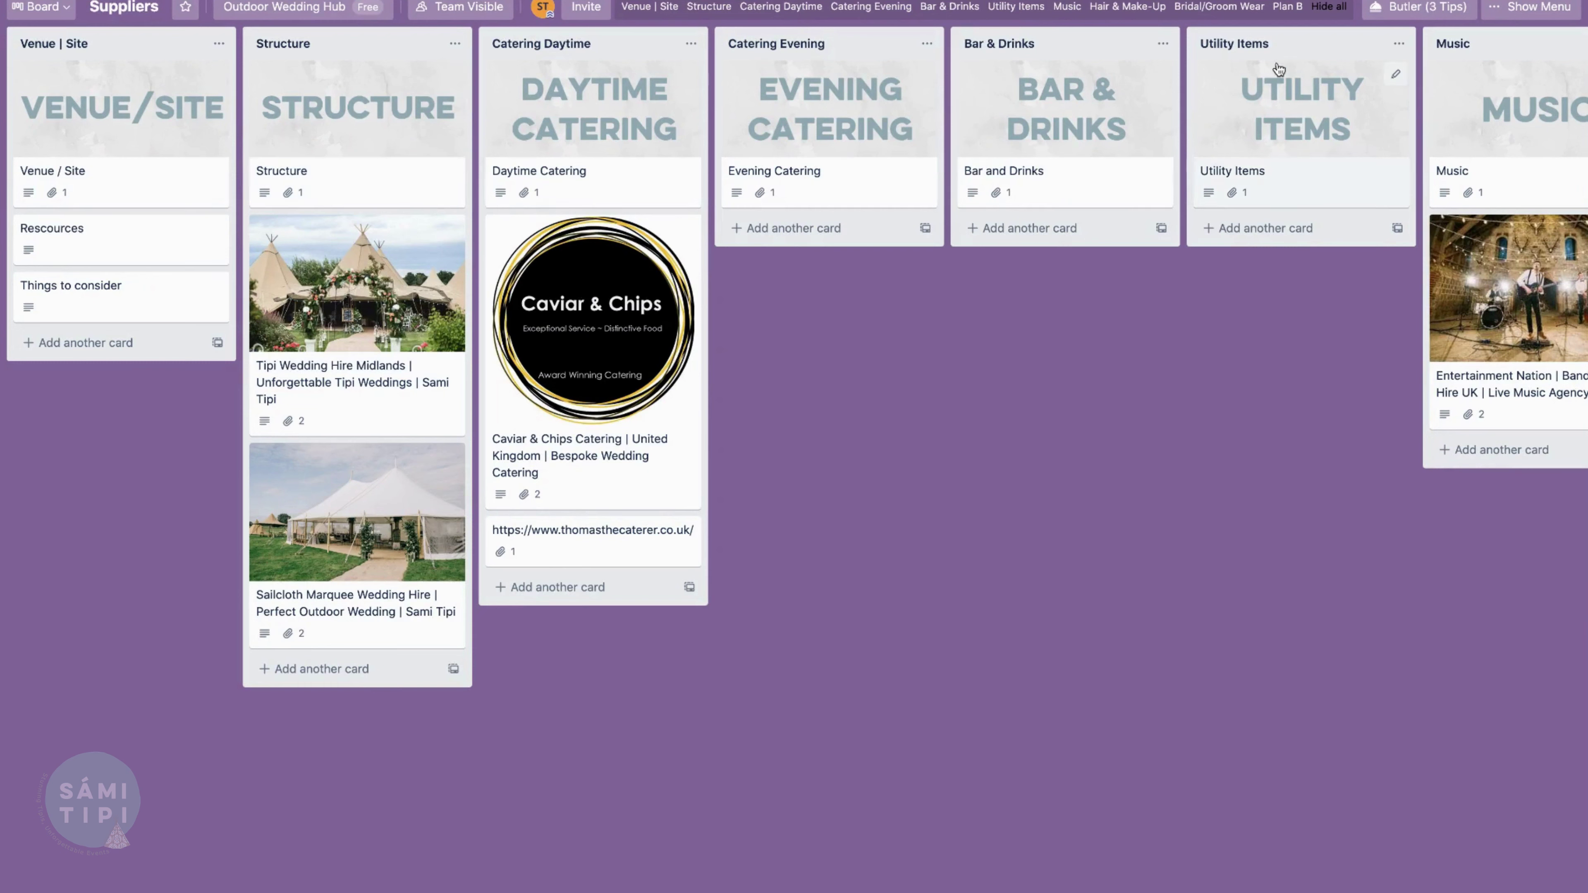
left_click(1321, 195)
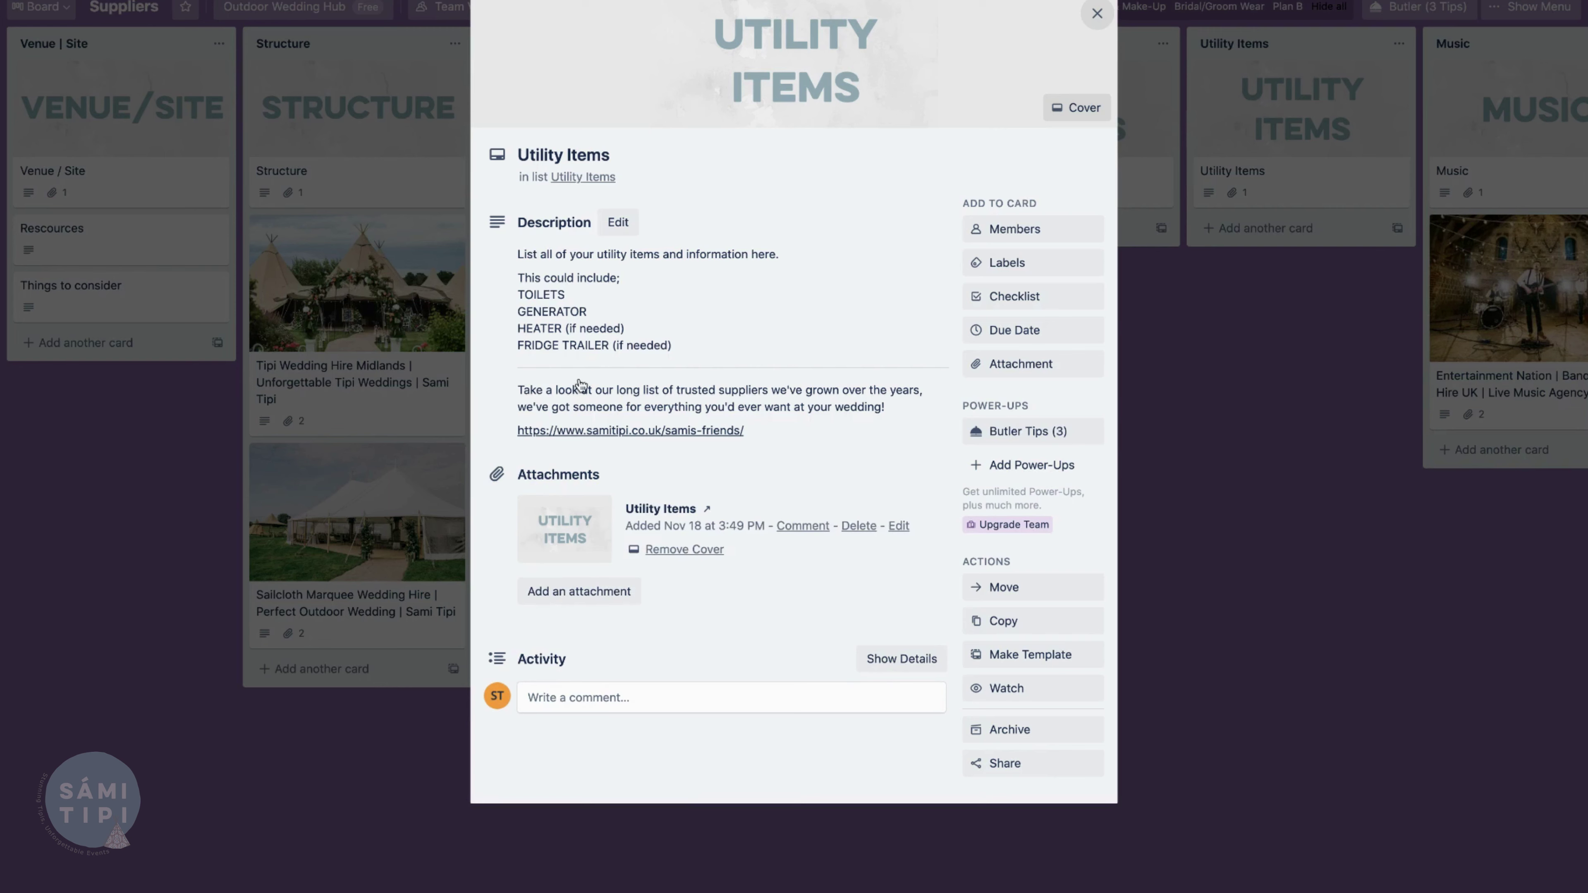
left_click(1095, 15)
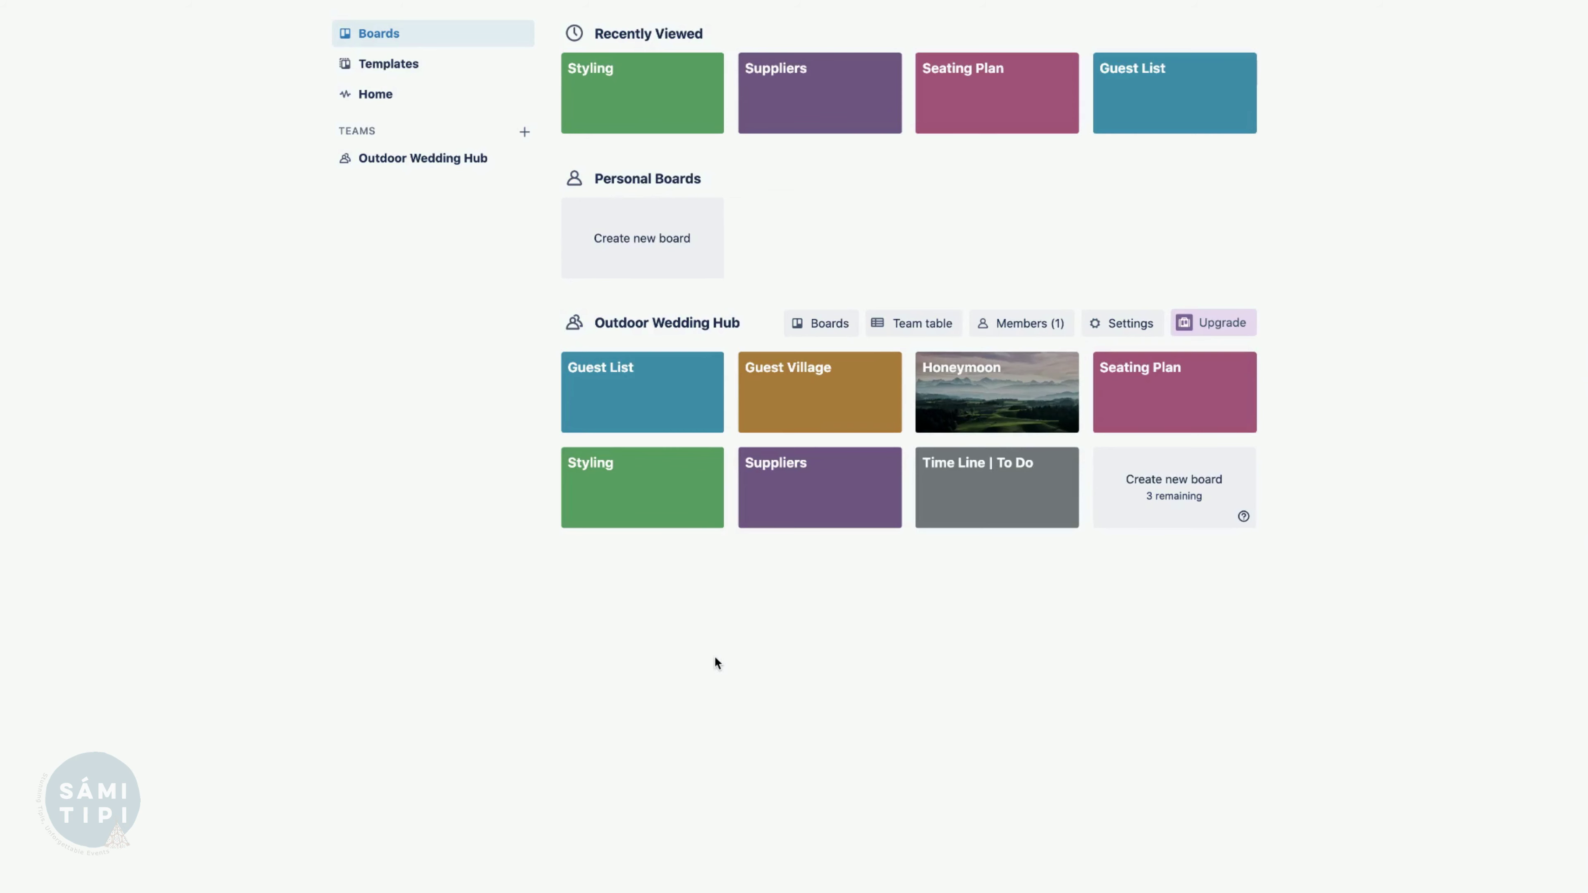
Open the Styling board and add a card titled CAKE to the Card & Guest Book Table list
left_click(654, 508)
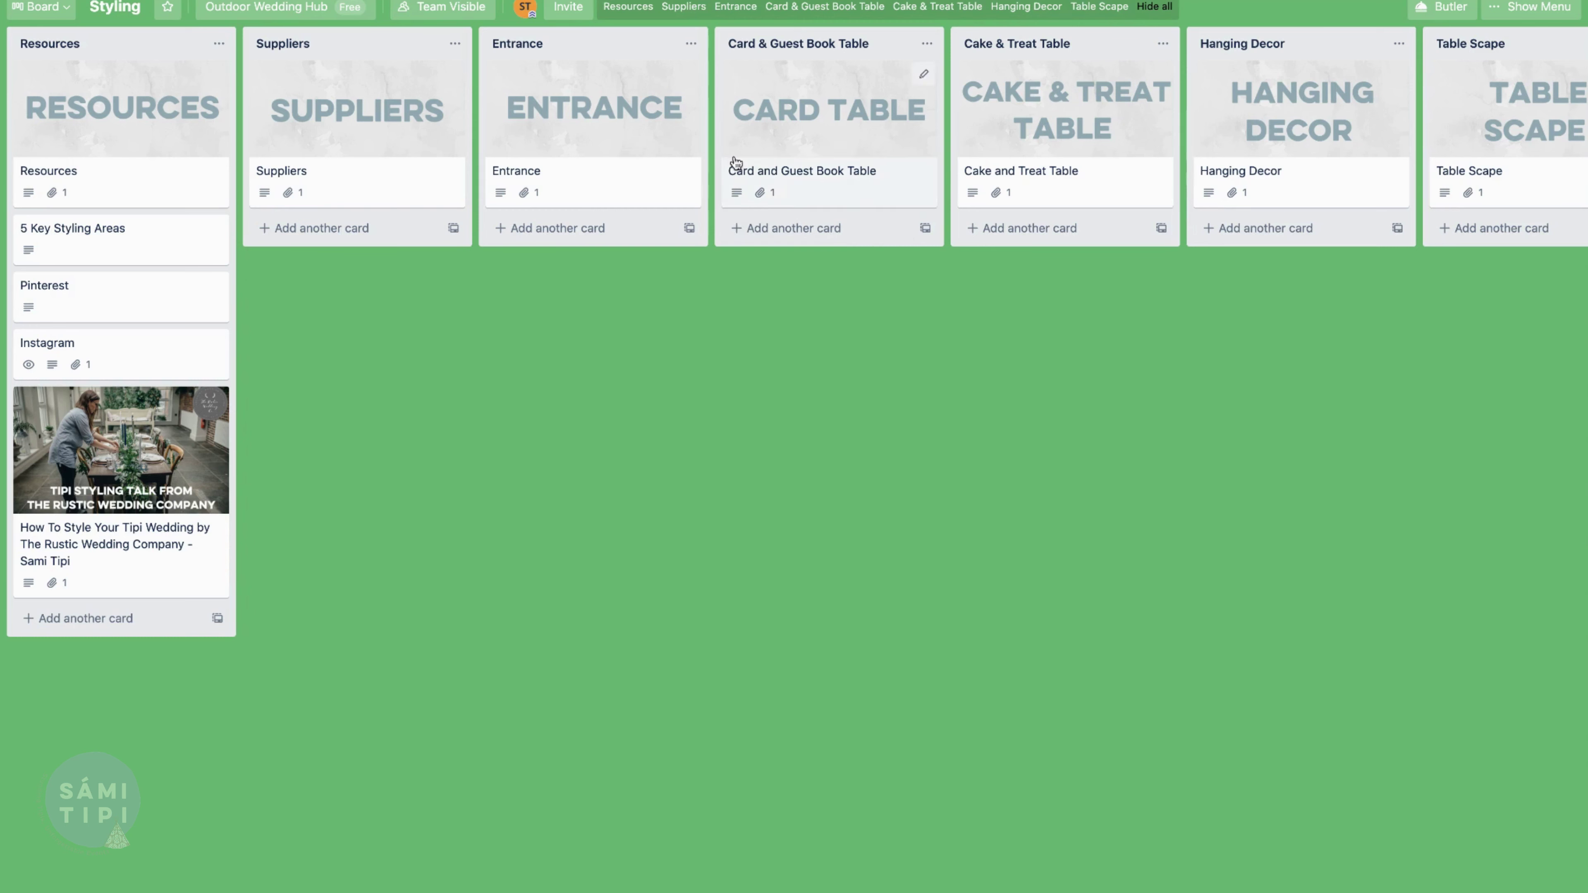
left_click(784, 229)
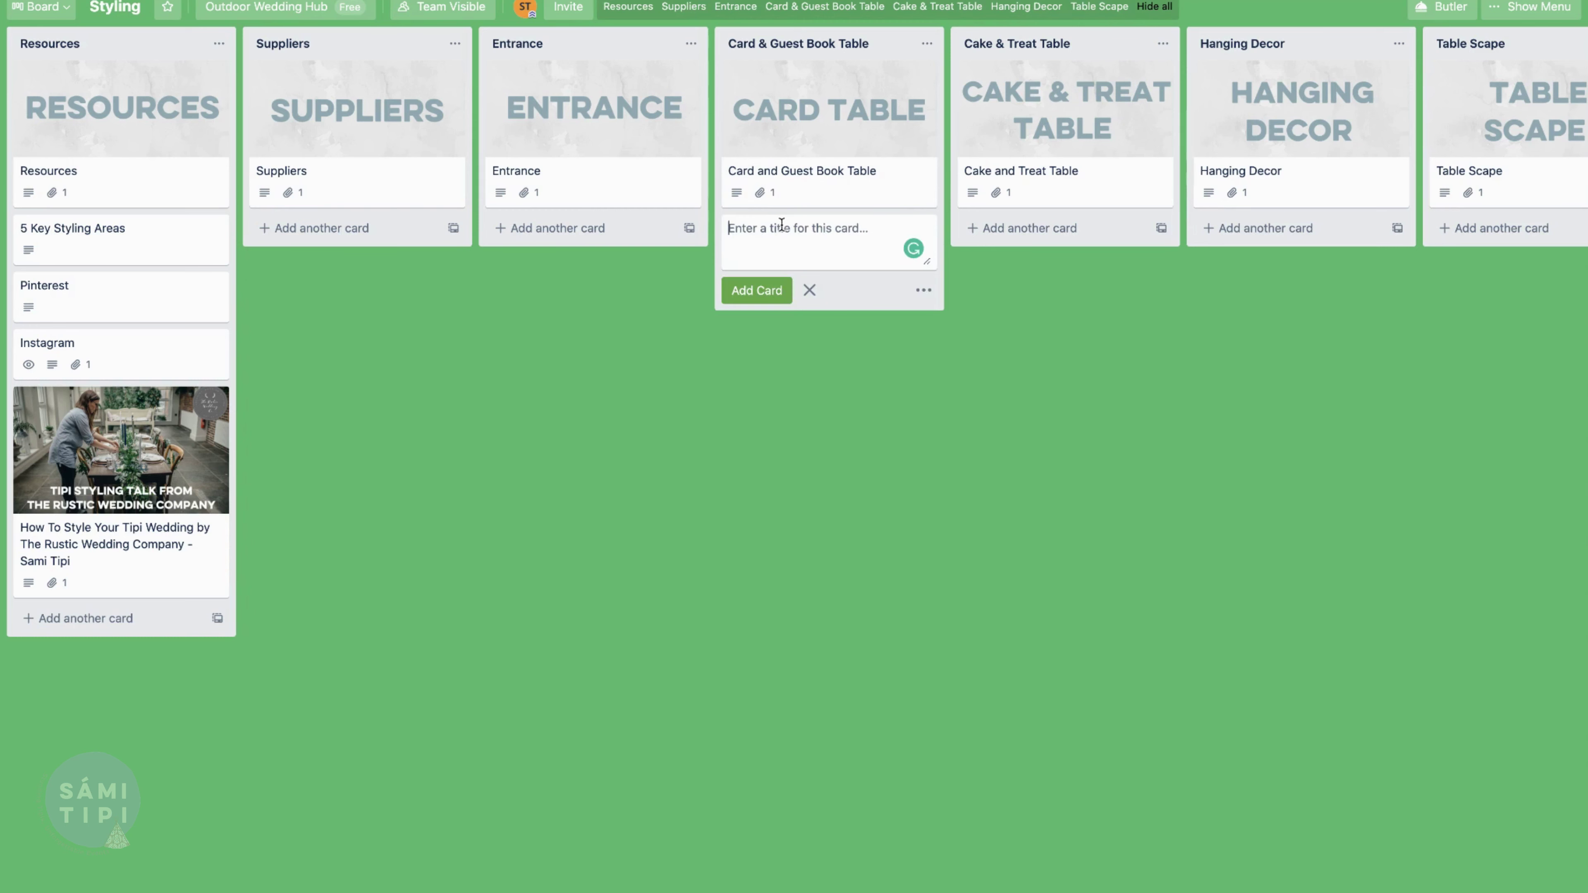
type("CAKE")
key("Return")
Attach the image Screenshot 2020-11-23 at 12.51.23.png from the computer to the CAKE card and close the card
left_click(793, 234)
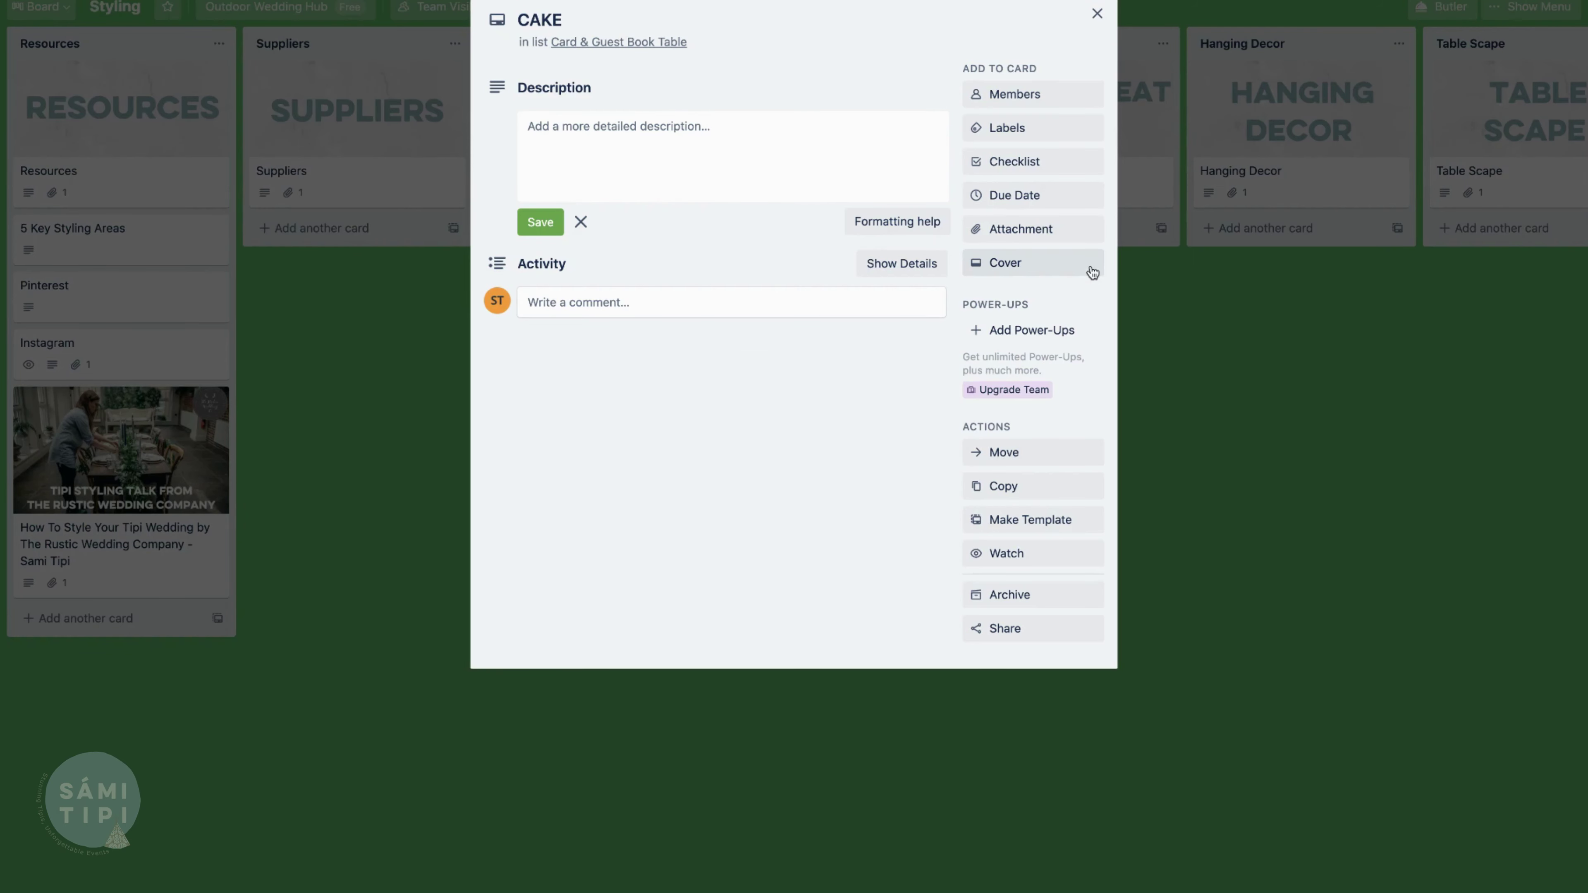
left_click(1097, 14)
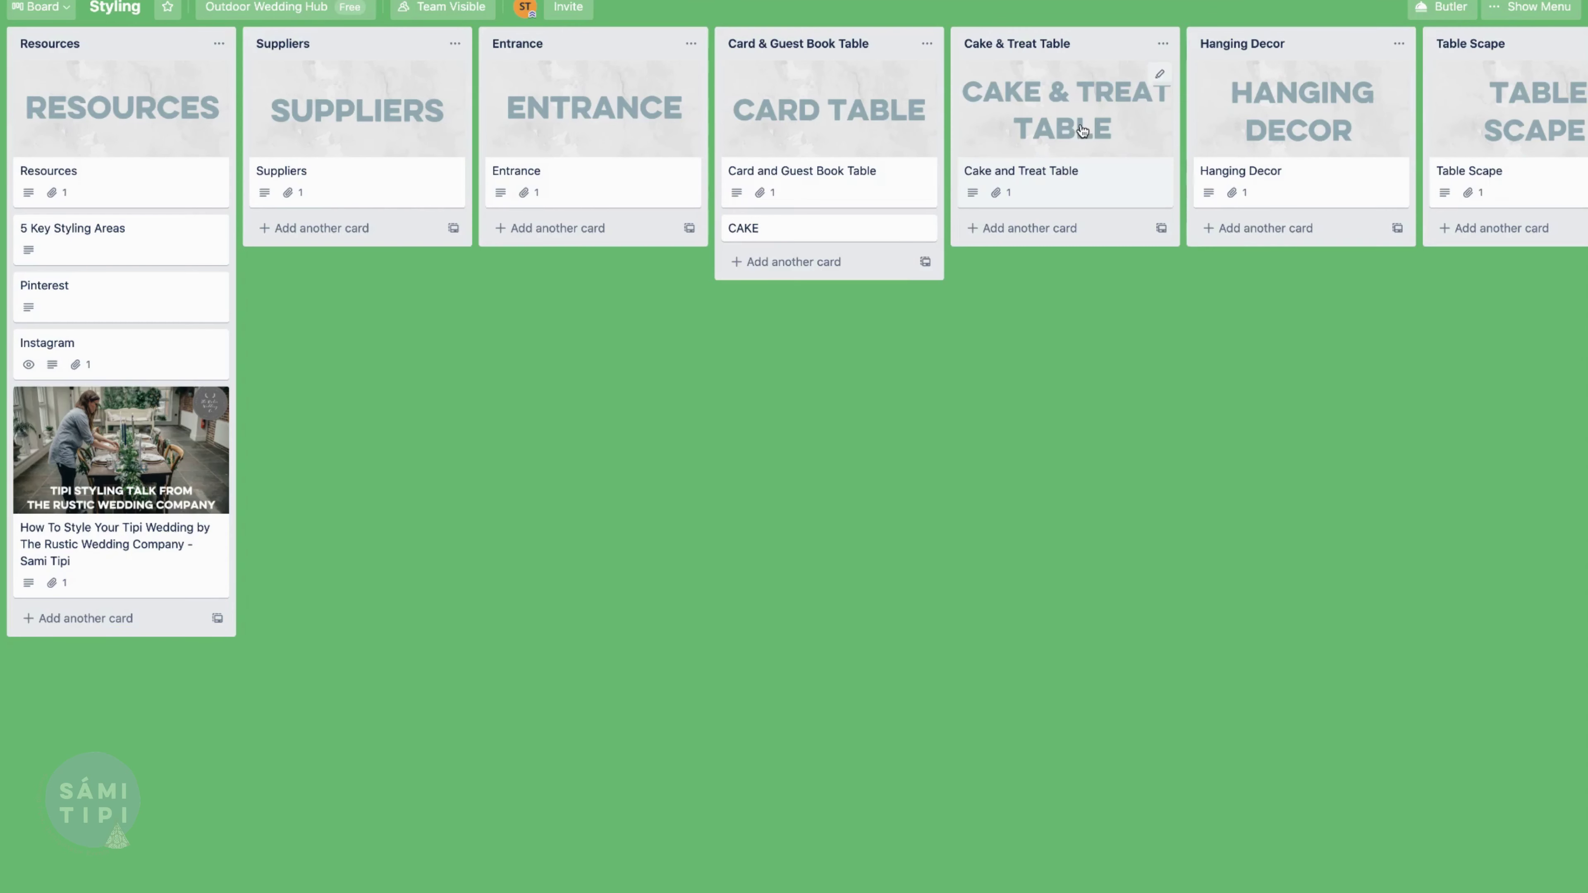
left_click(762, 234)
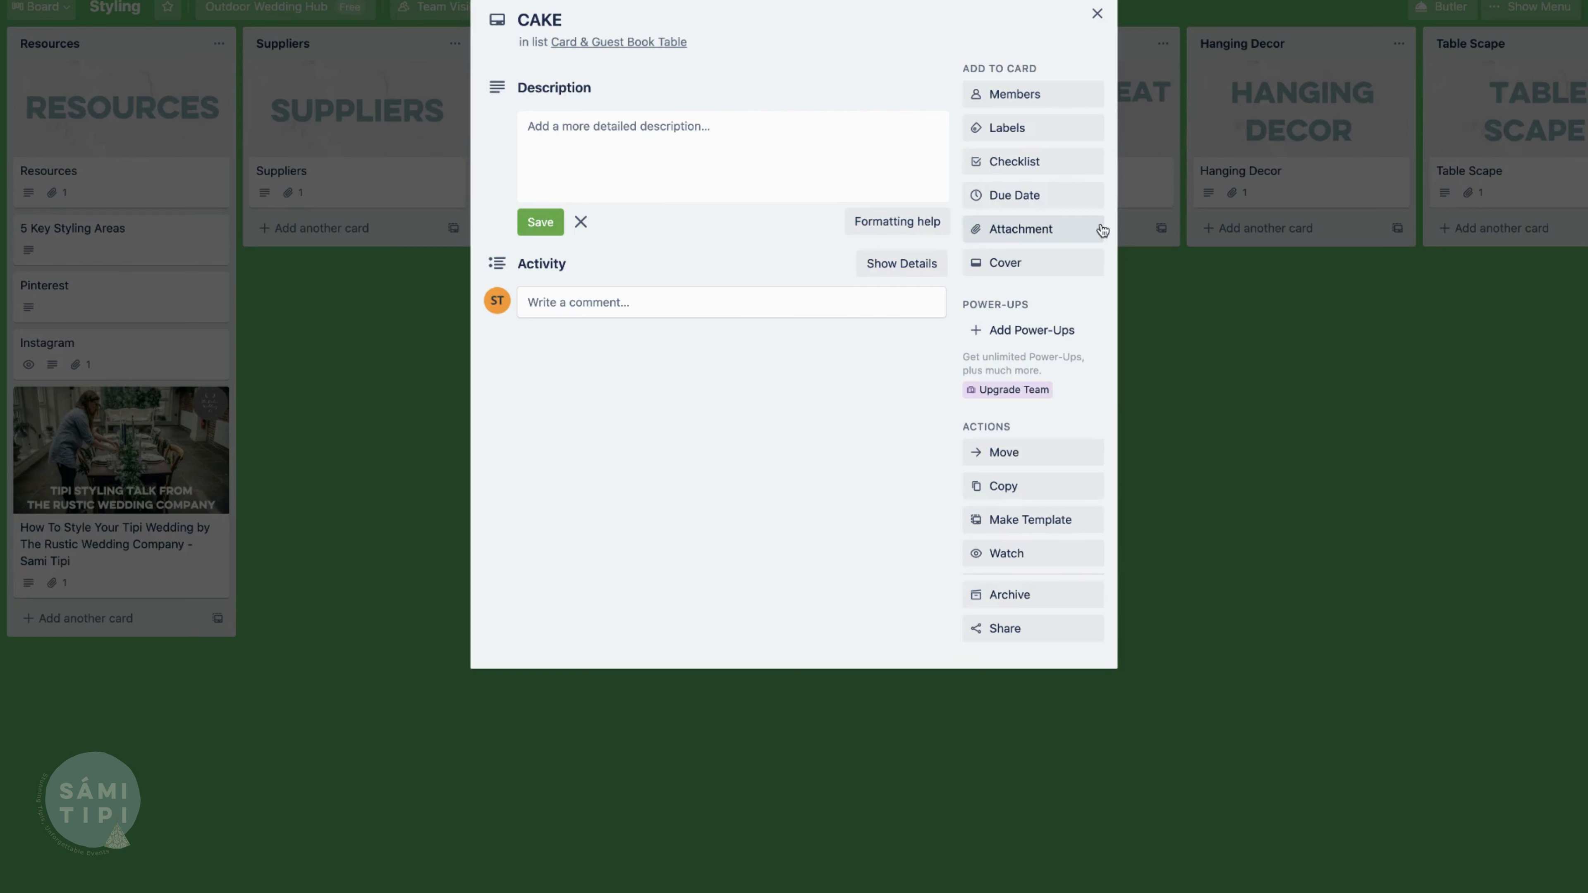
left_click(1037, 231)
left_click(976, 301)
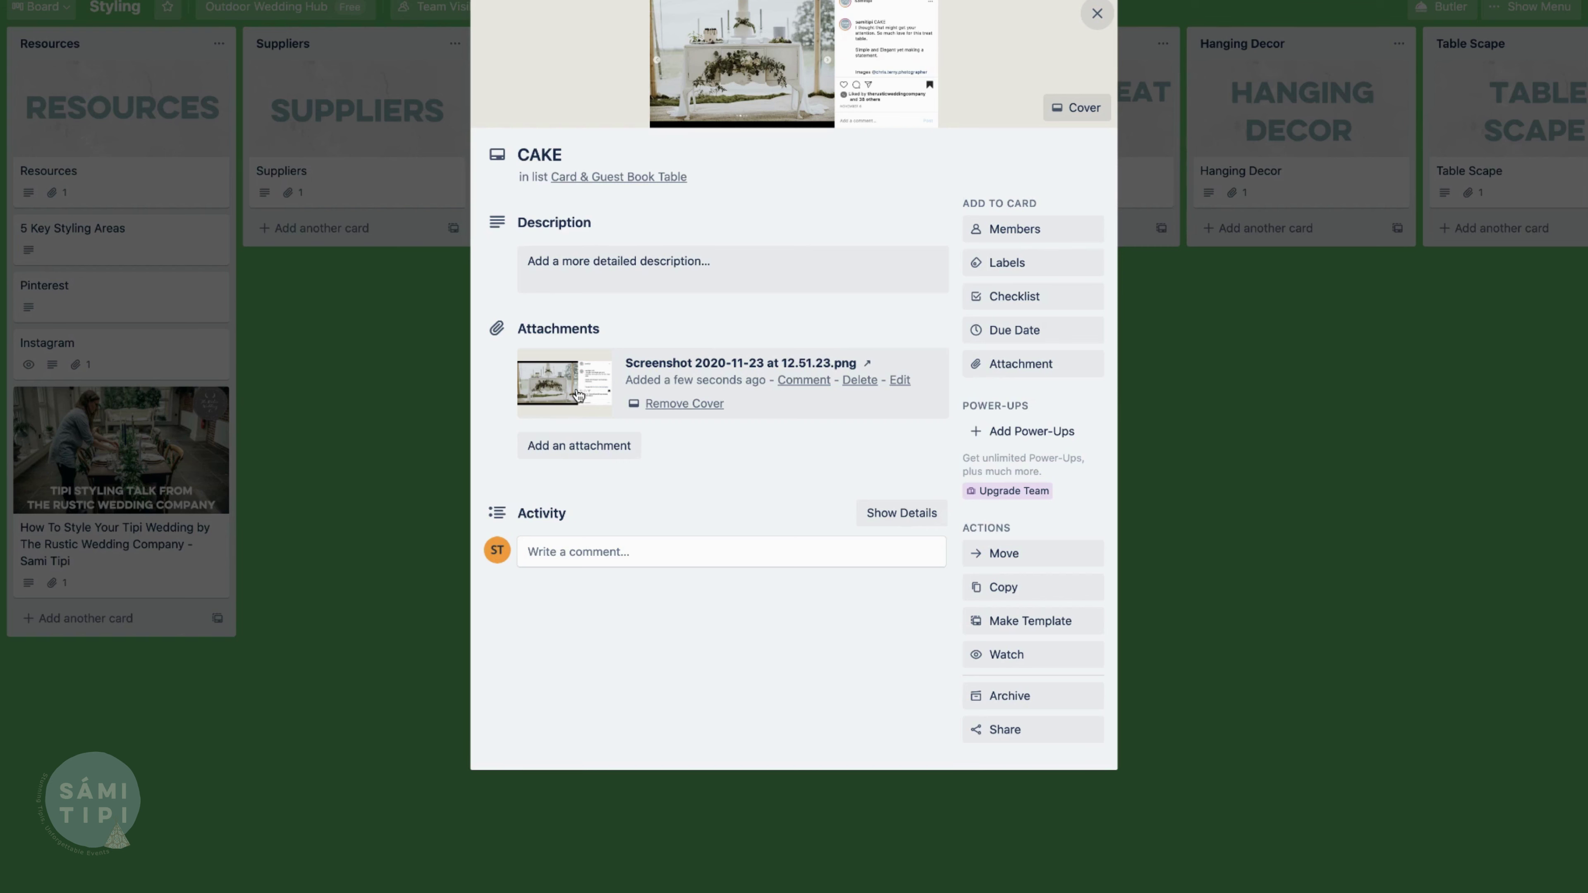
left_click(1097, 15)
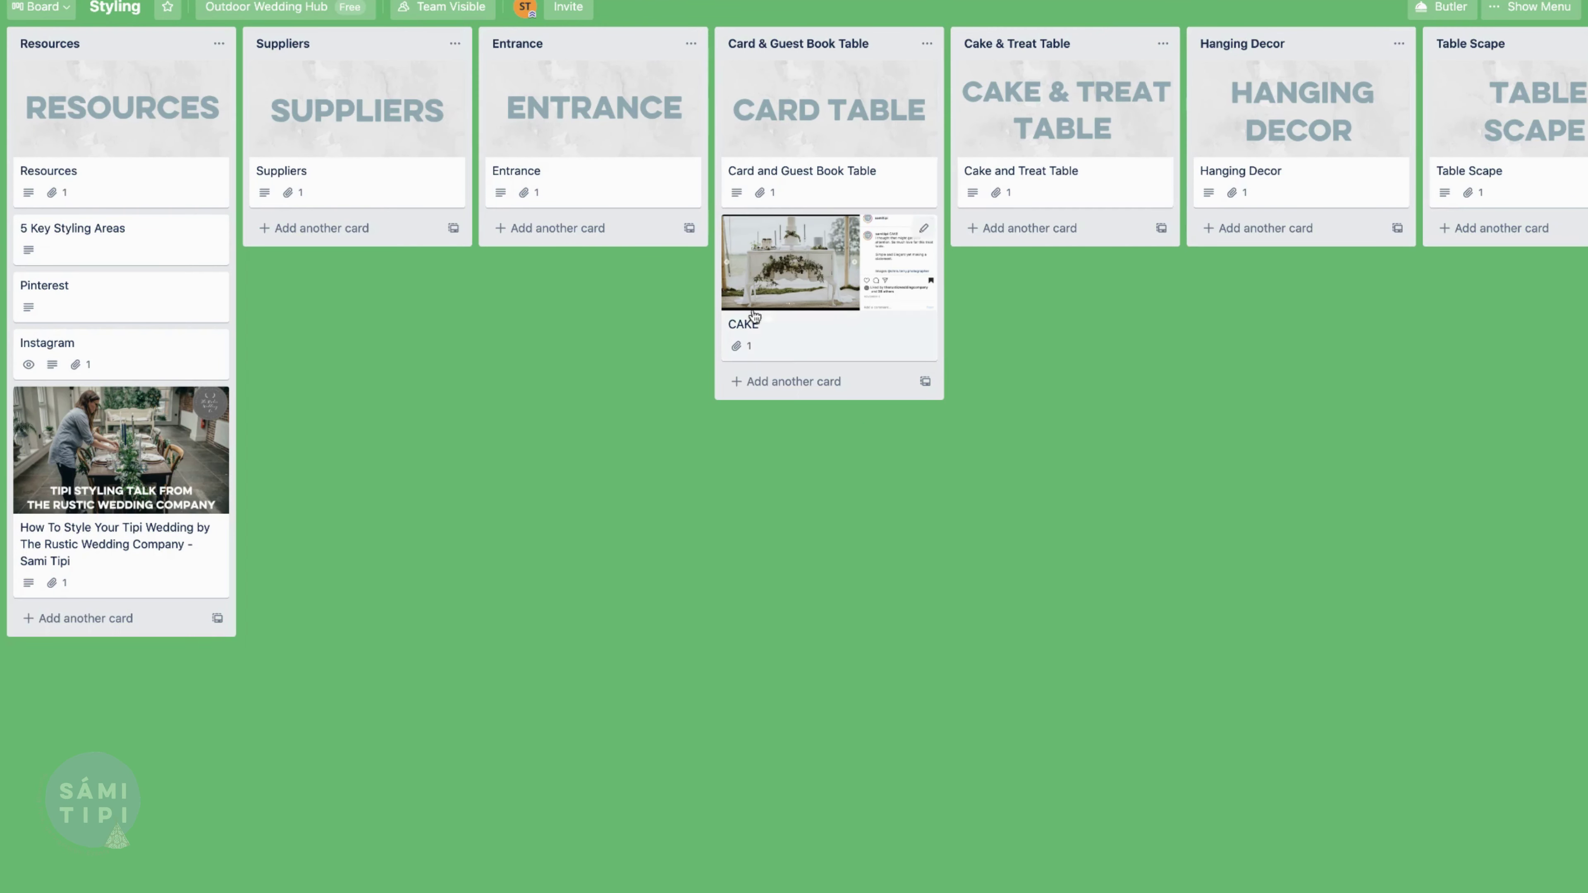
Remove the cover image from the CAKE card, then reopen the card to view its attached screenshot
left_click(794, 303)
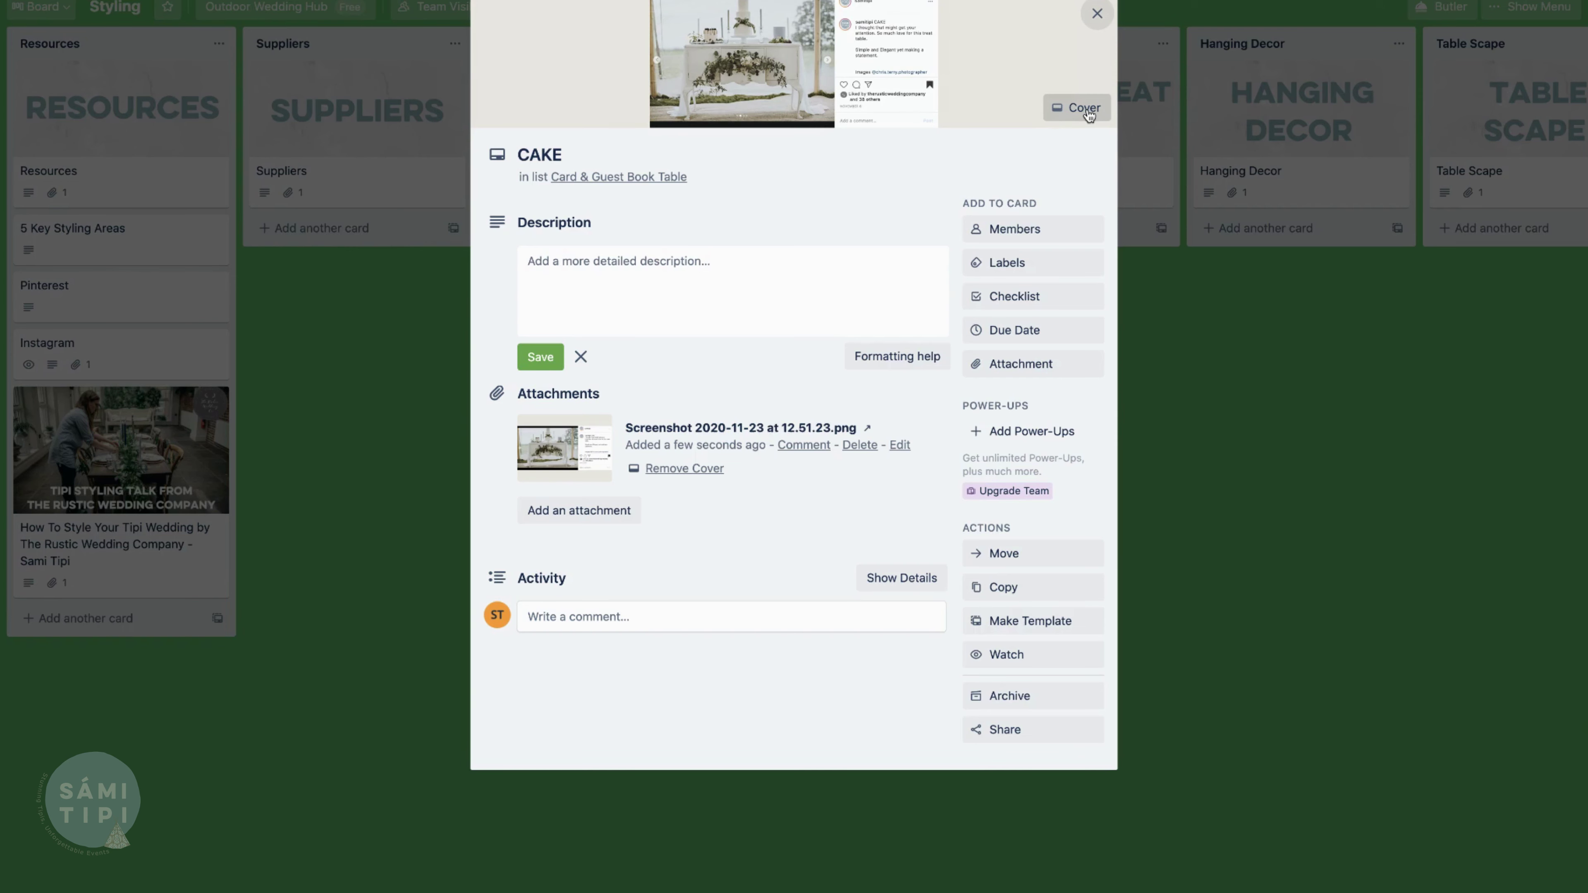
left_click(679, 476)
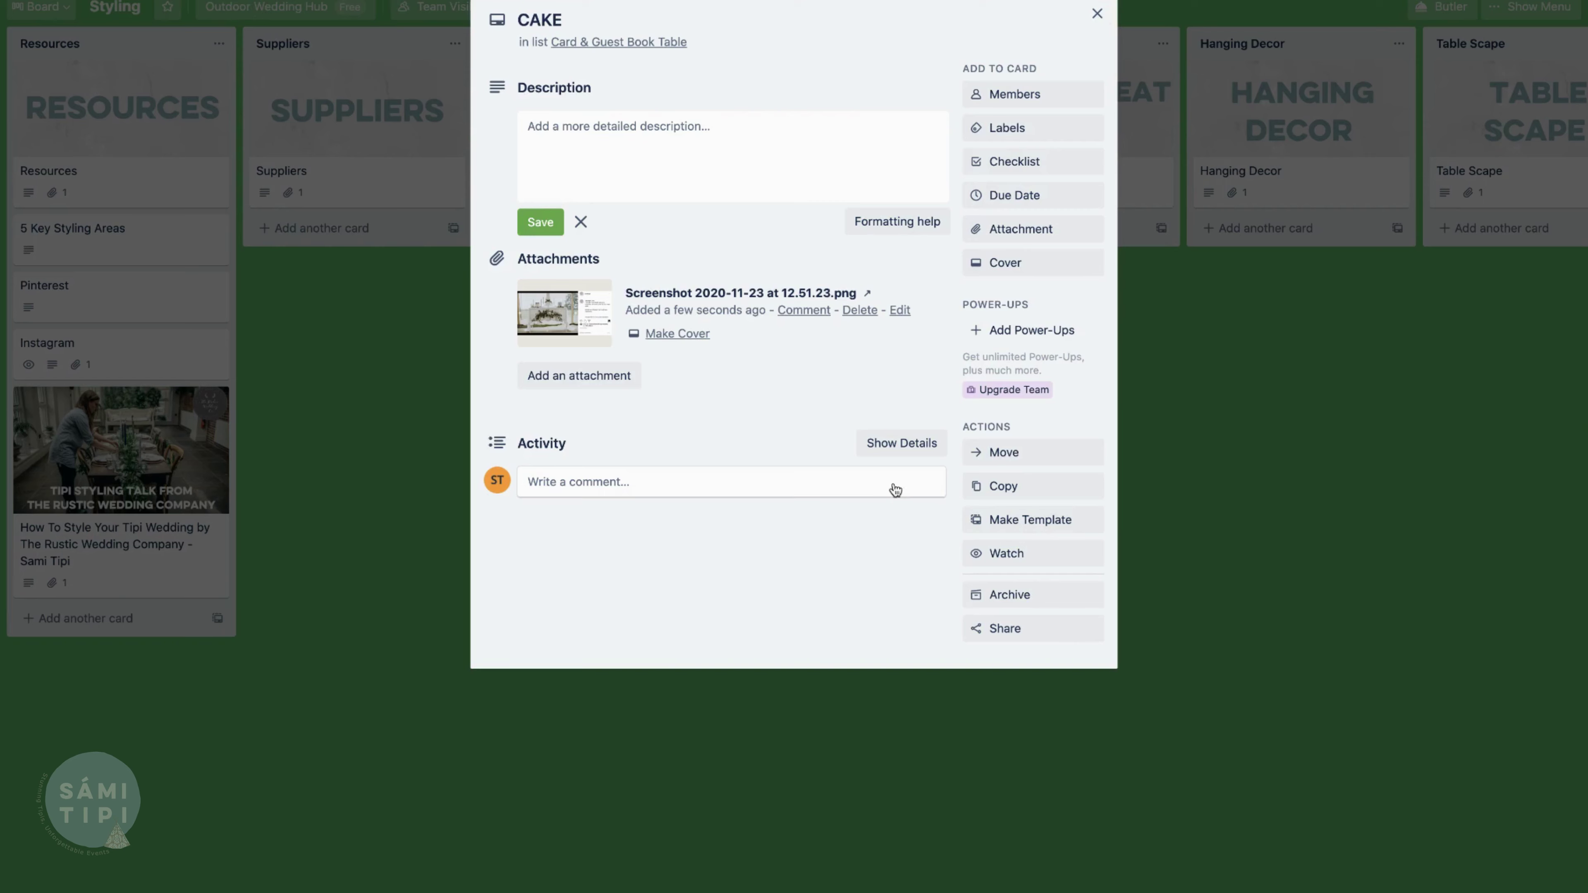
left_click(1097, 13)
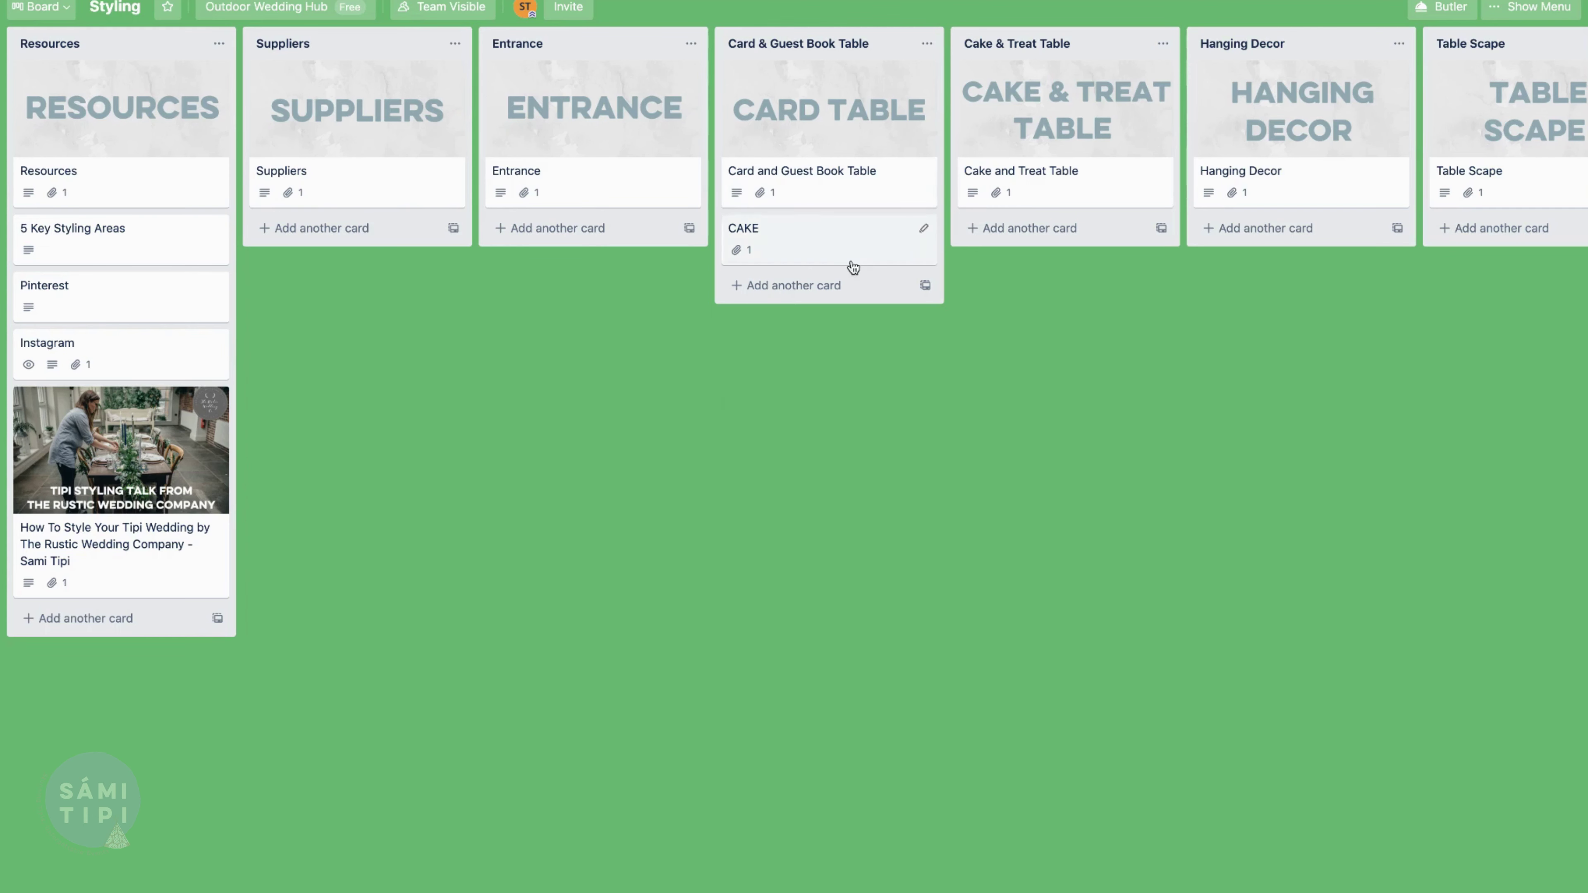
left_click(811, 254)
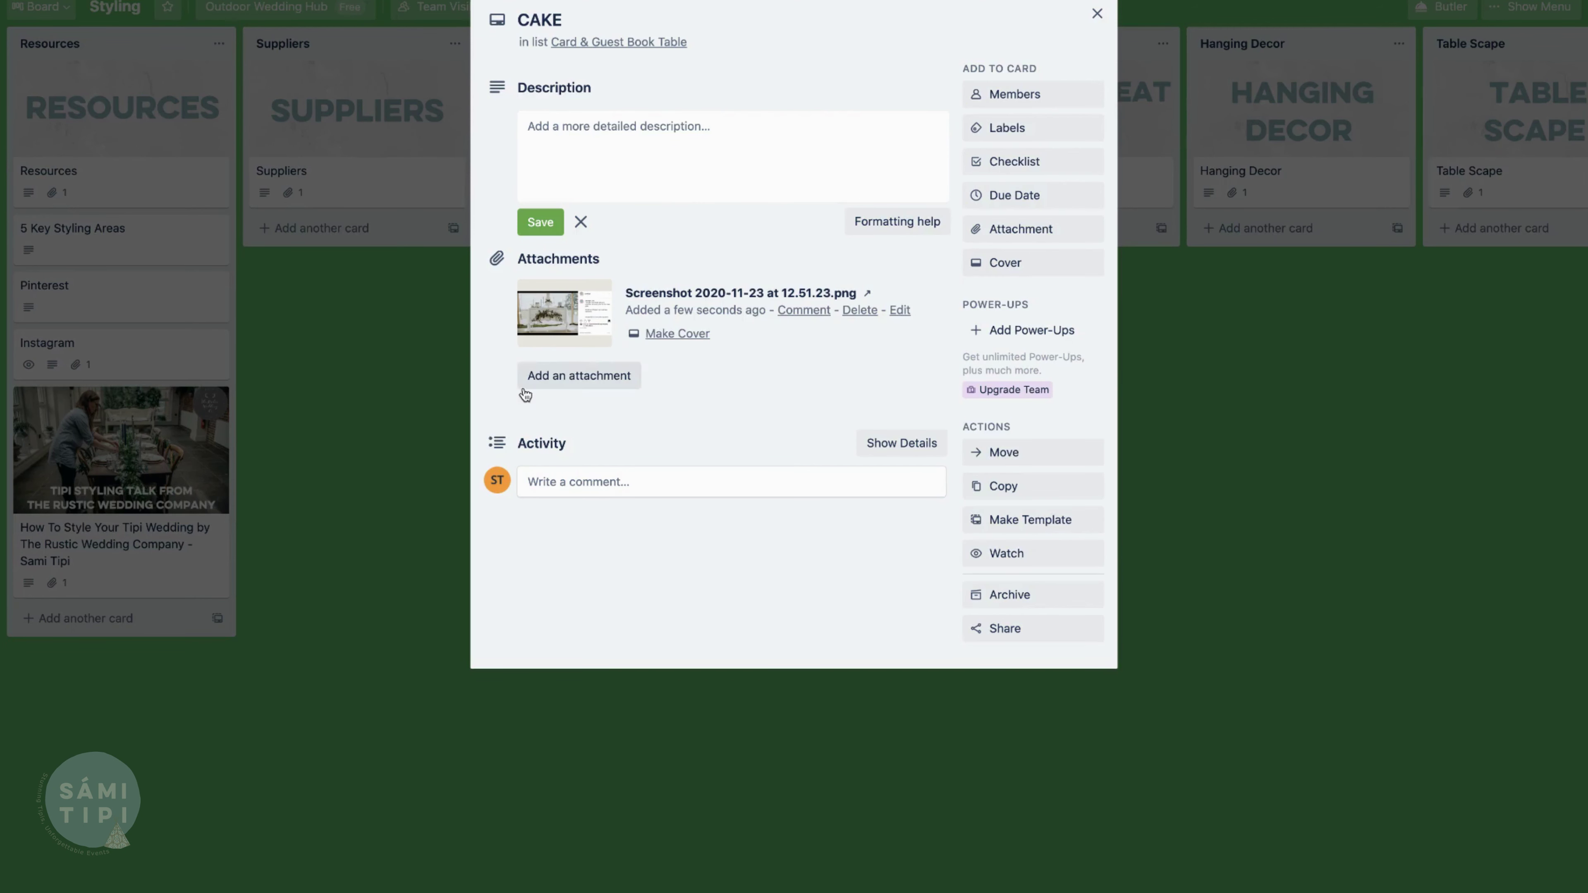
left_click(584, 316)
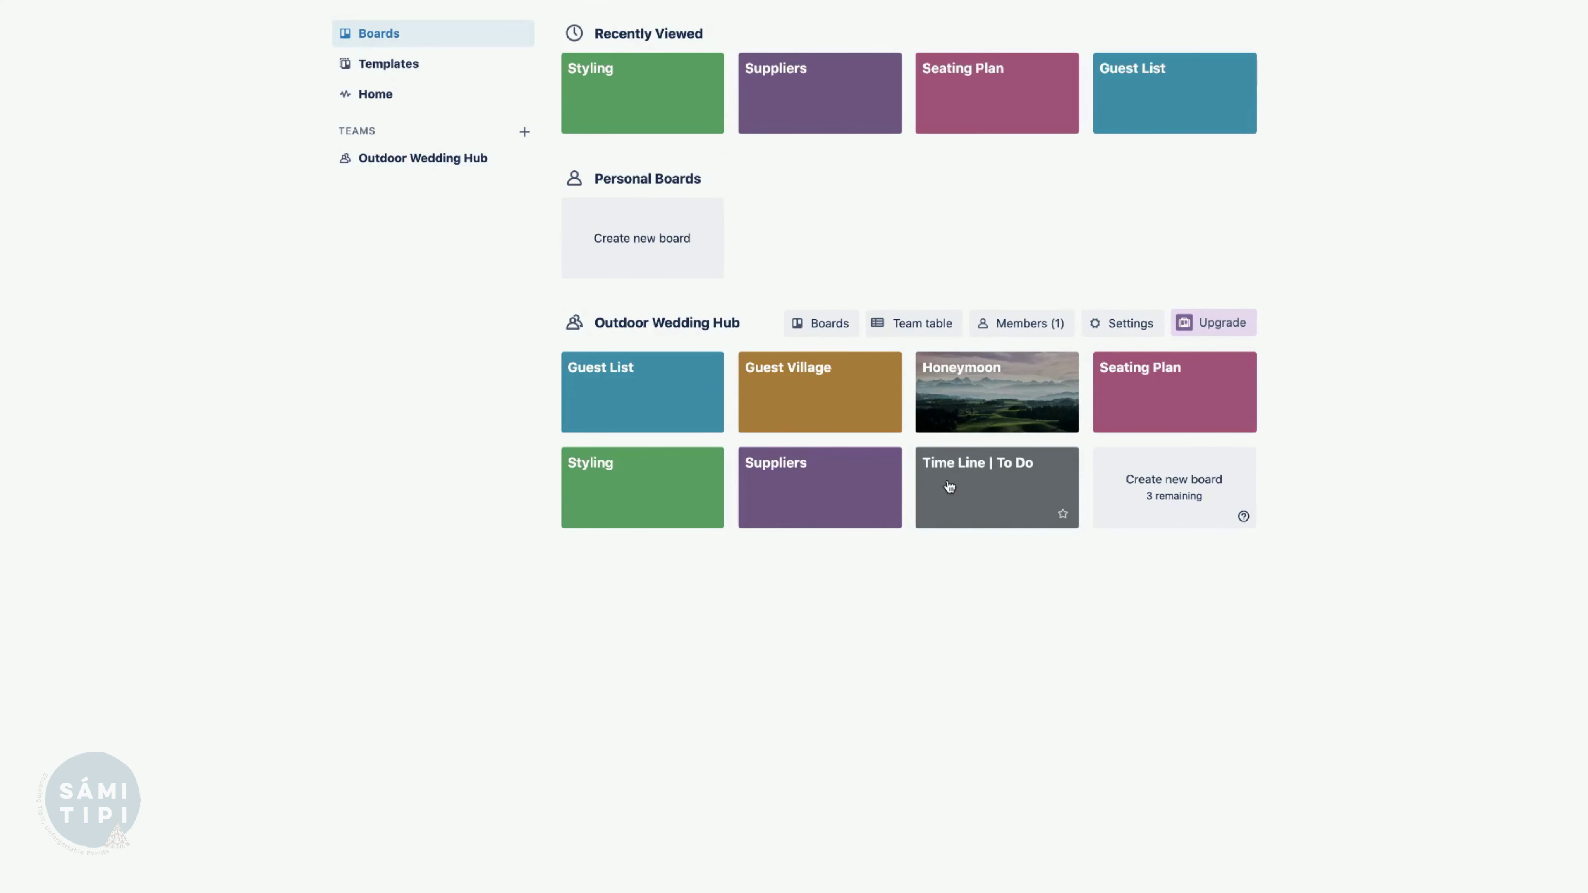
Open the Time Line | To Do board and give the Choose Your Wedding Date card in 12+ Months a green label
left_click(981, 474)
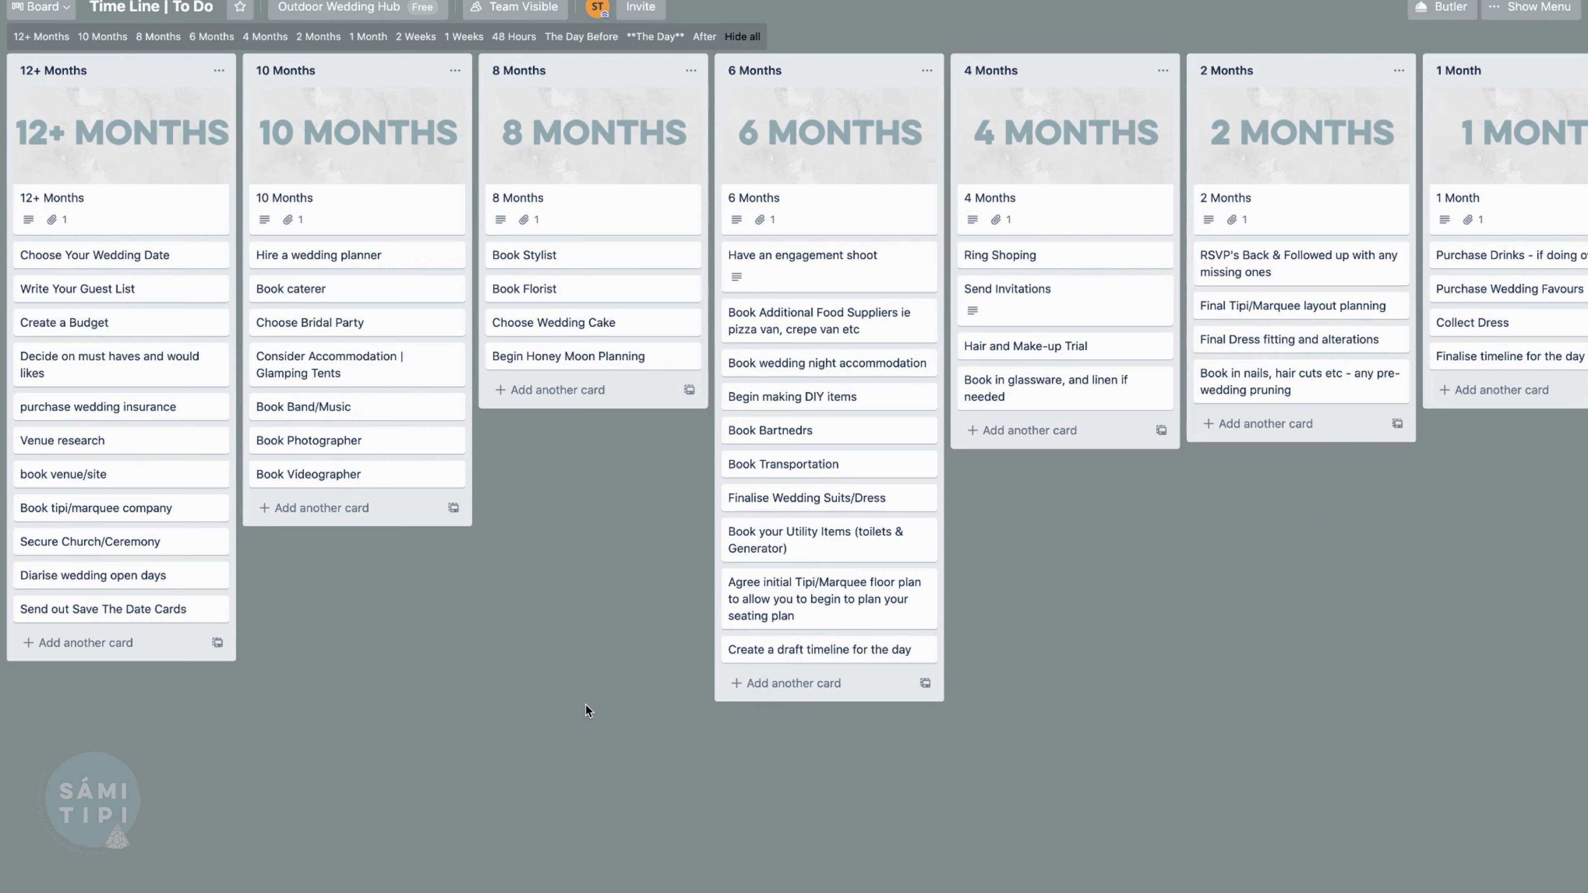
left_click(124, 264)
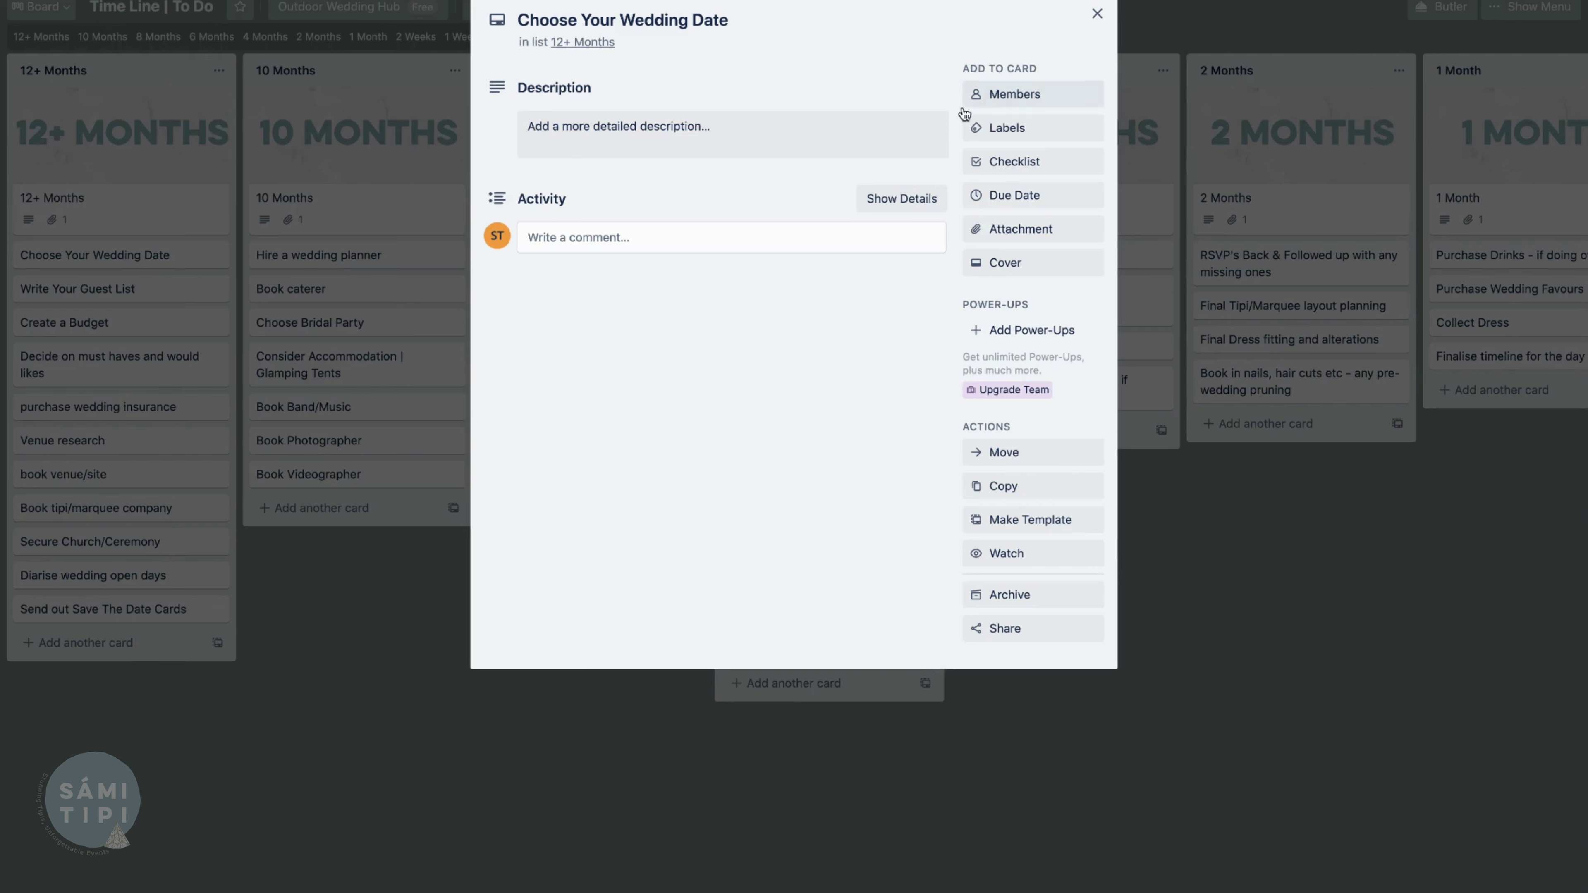
left_click(997, 132)
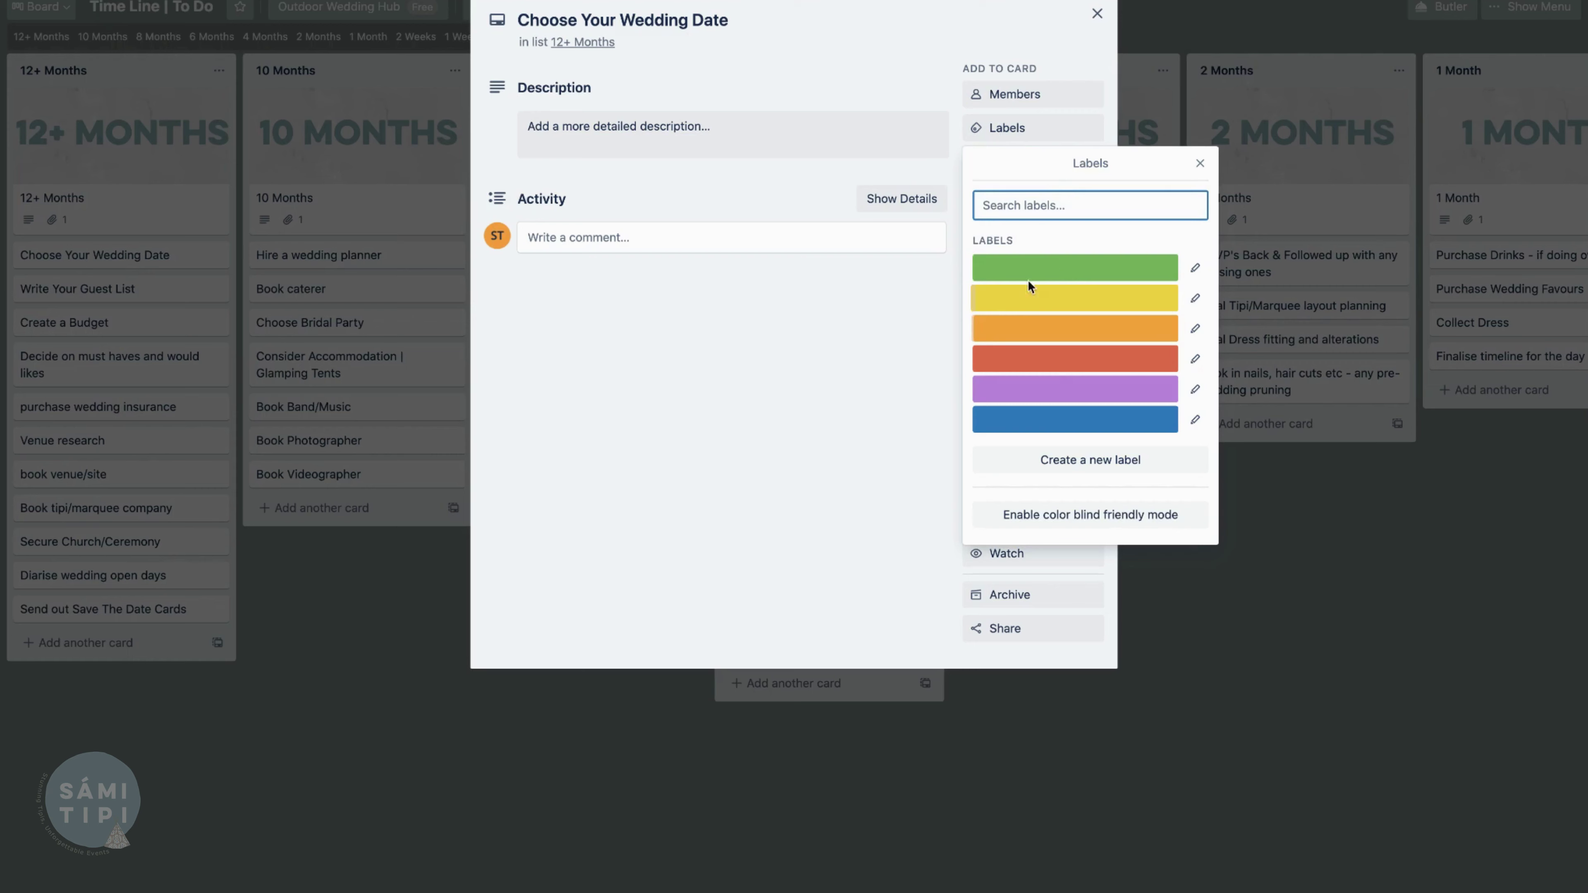
left_click(1028, 265)
left_click(1097, 13)
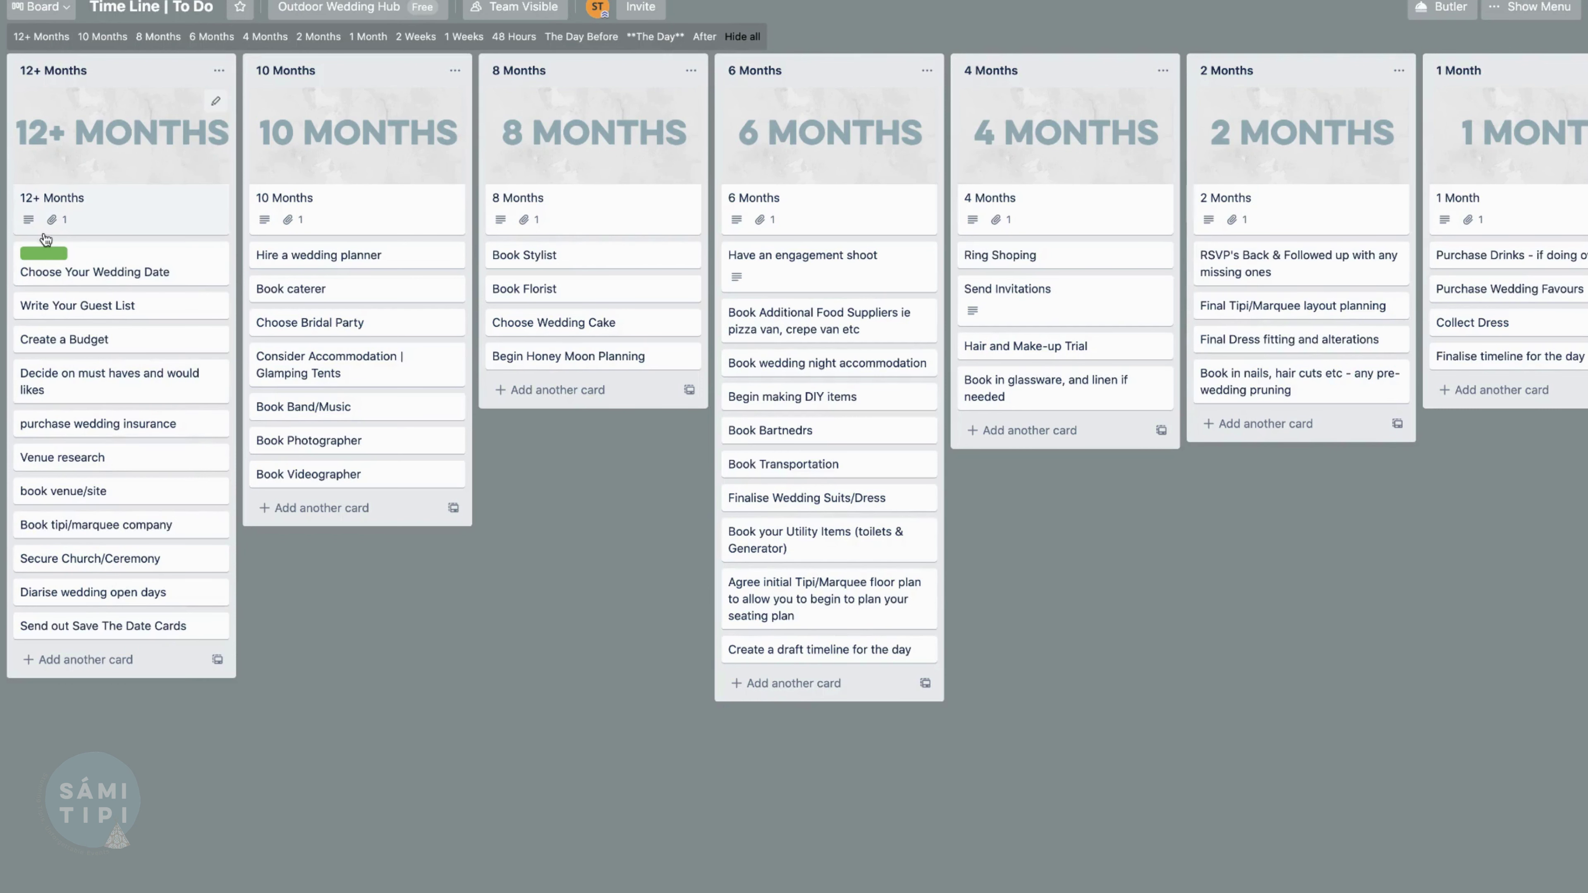
Name the green label Done from the Choose Your Wedding Date card and close the card
left_click(88, 261)
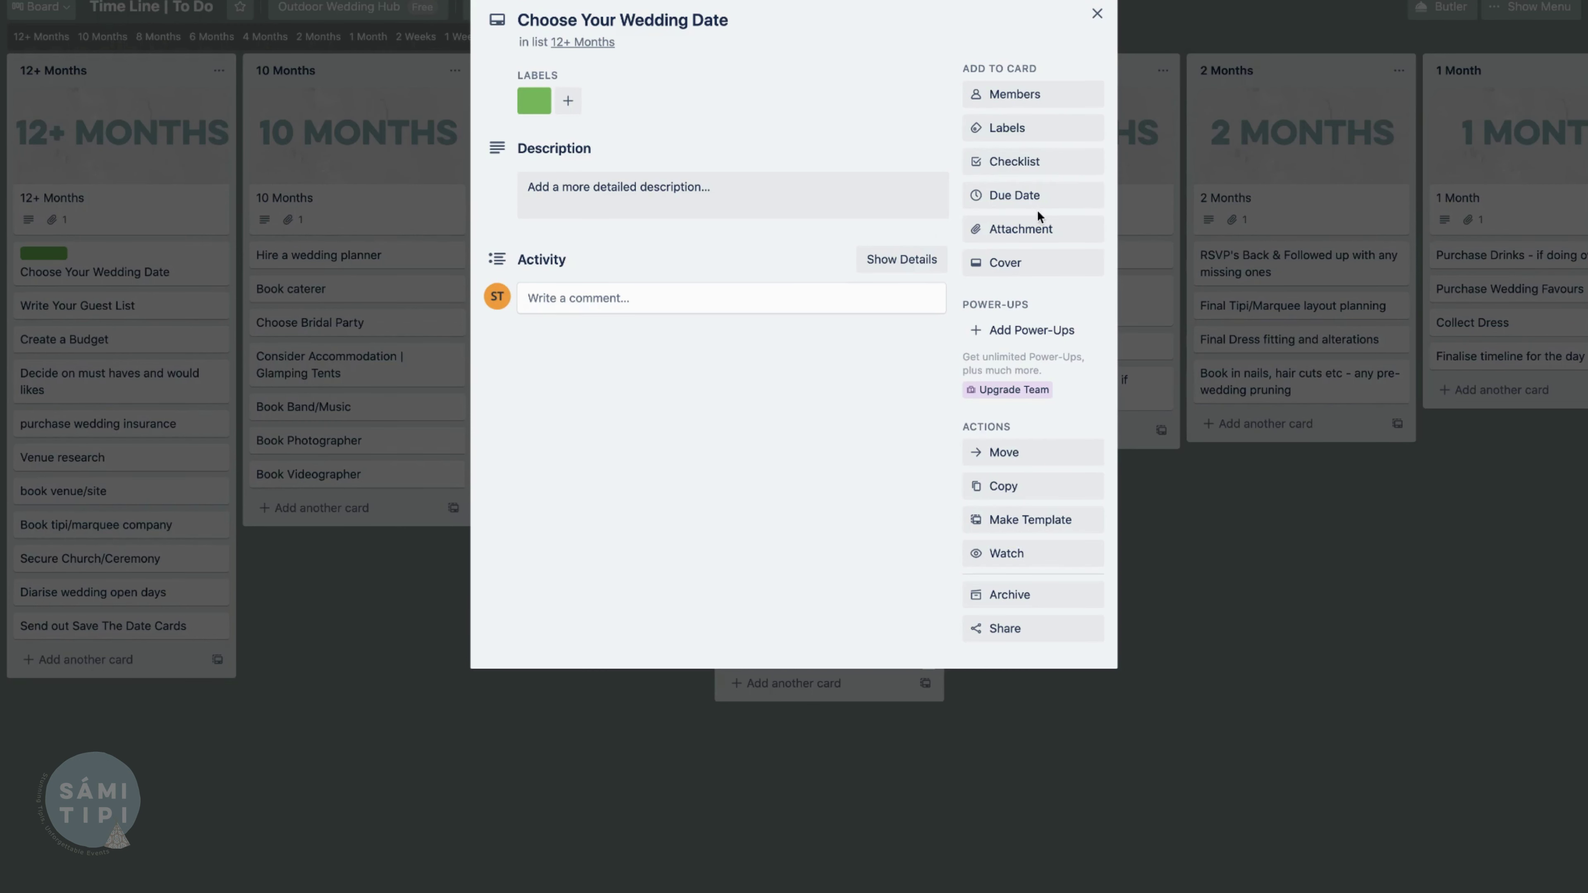
left_click(1014, 129)
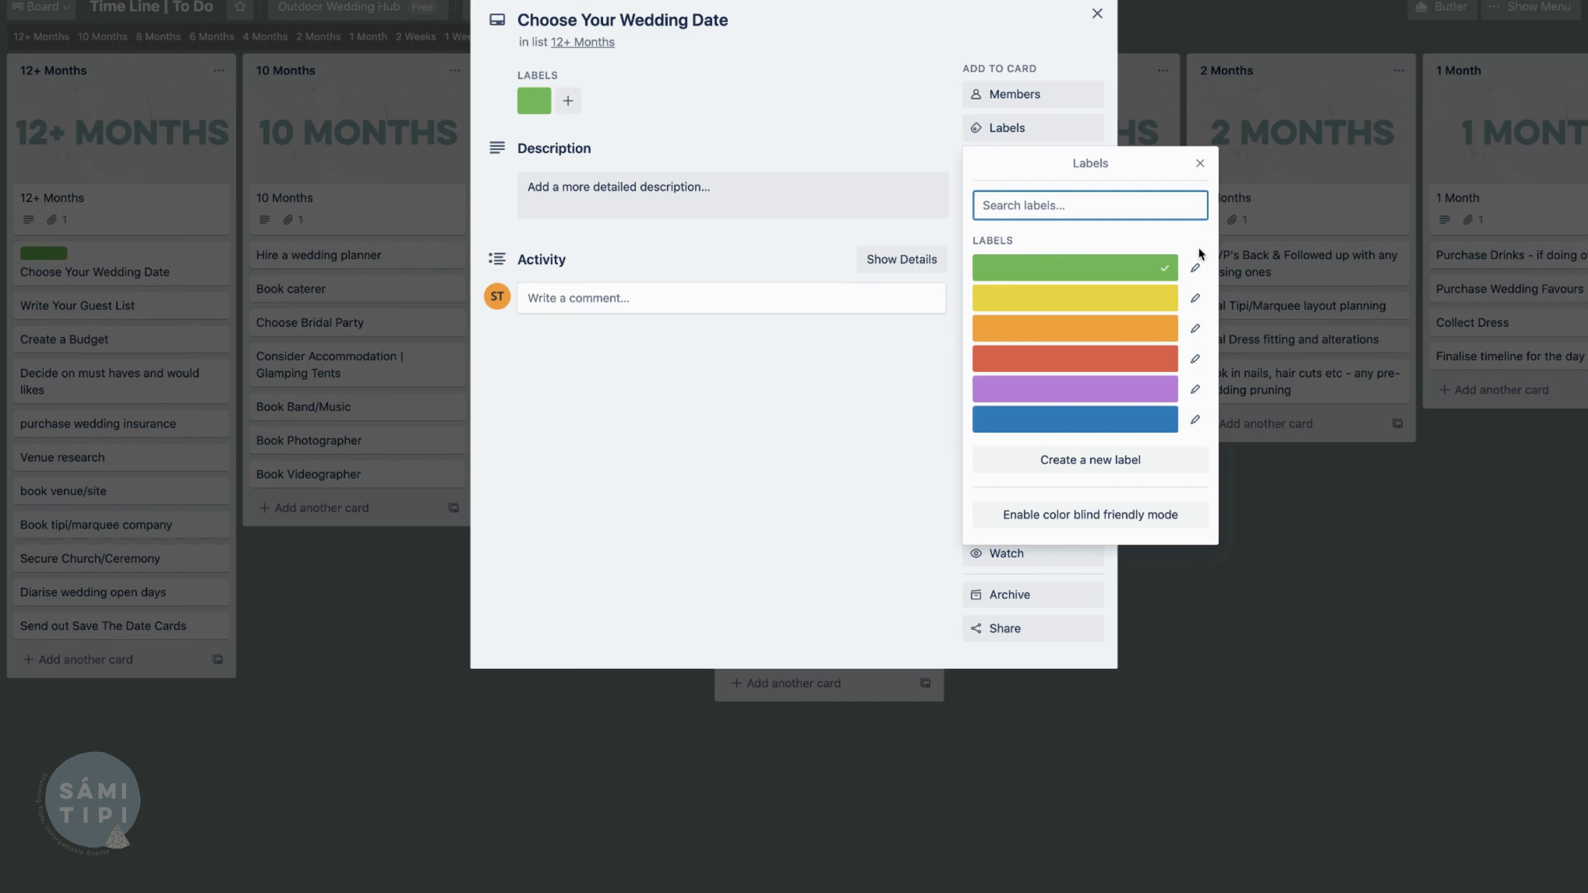
left_click(1195, 269)
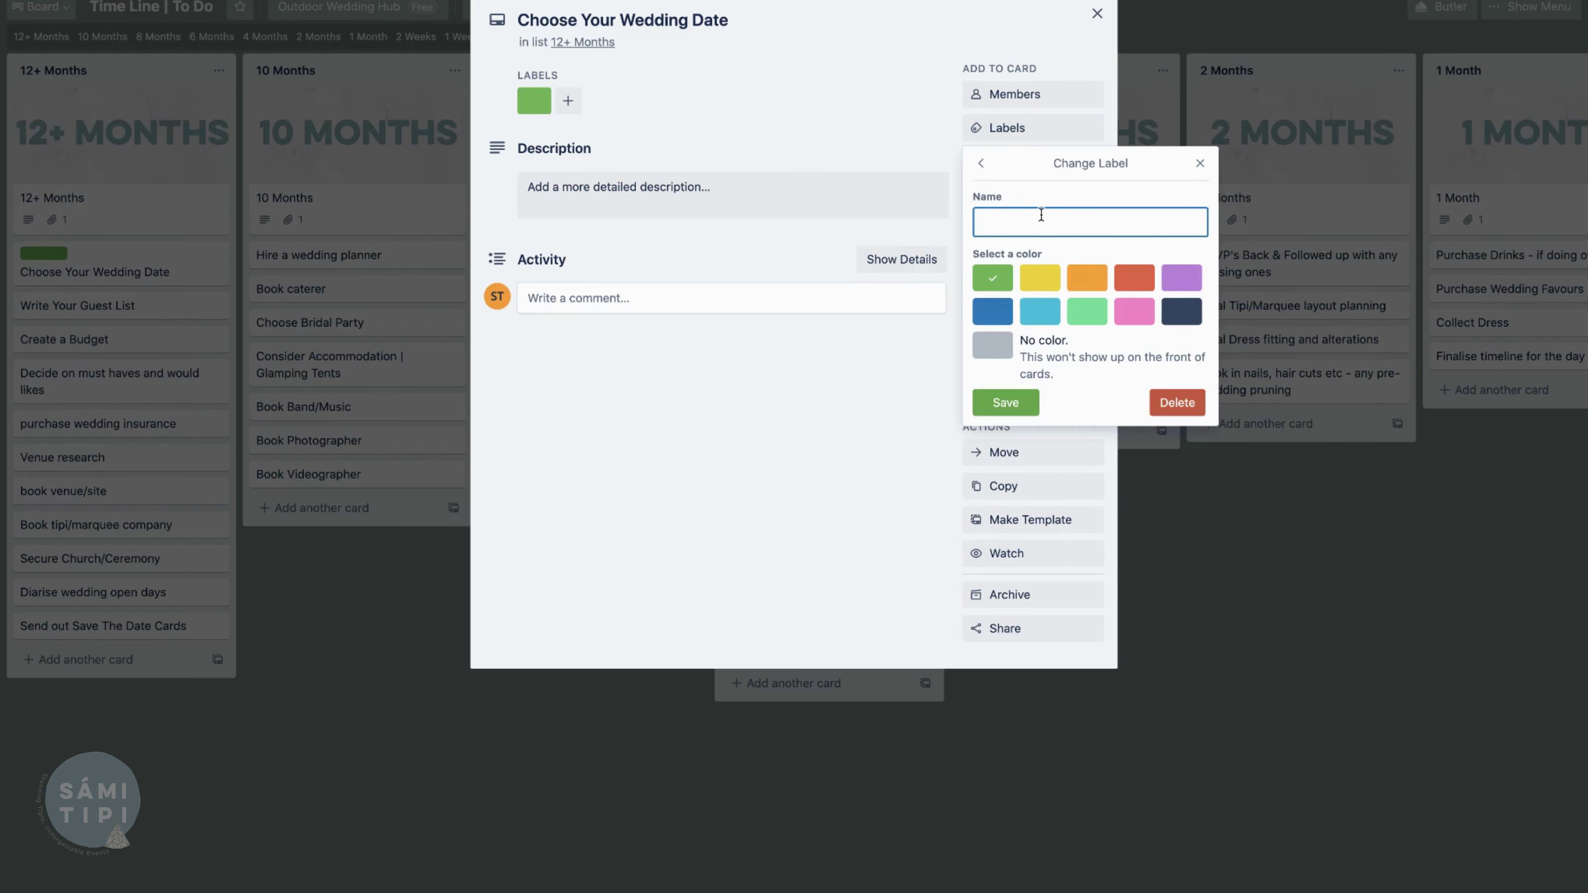
type("A")
key("BackSpace")
type("Done")
left_click(1005, 402)
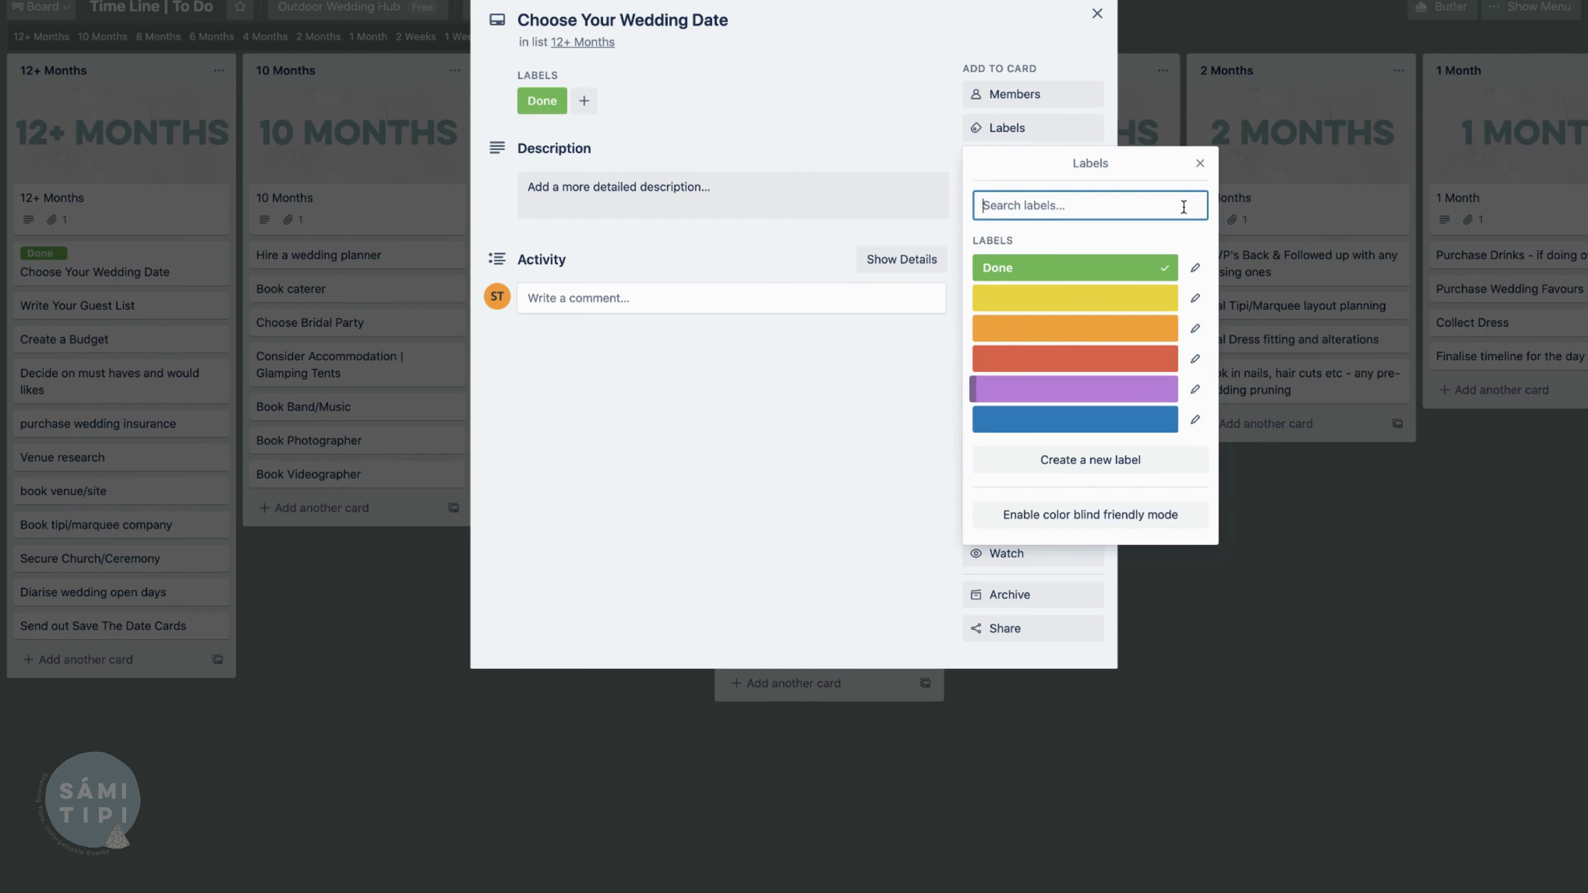
left_click(1200, 165)
left_click(1097, 14)
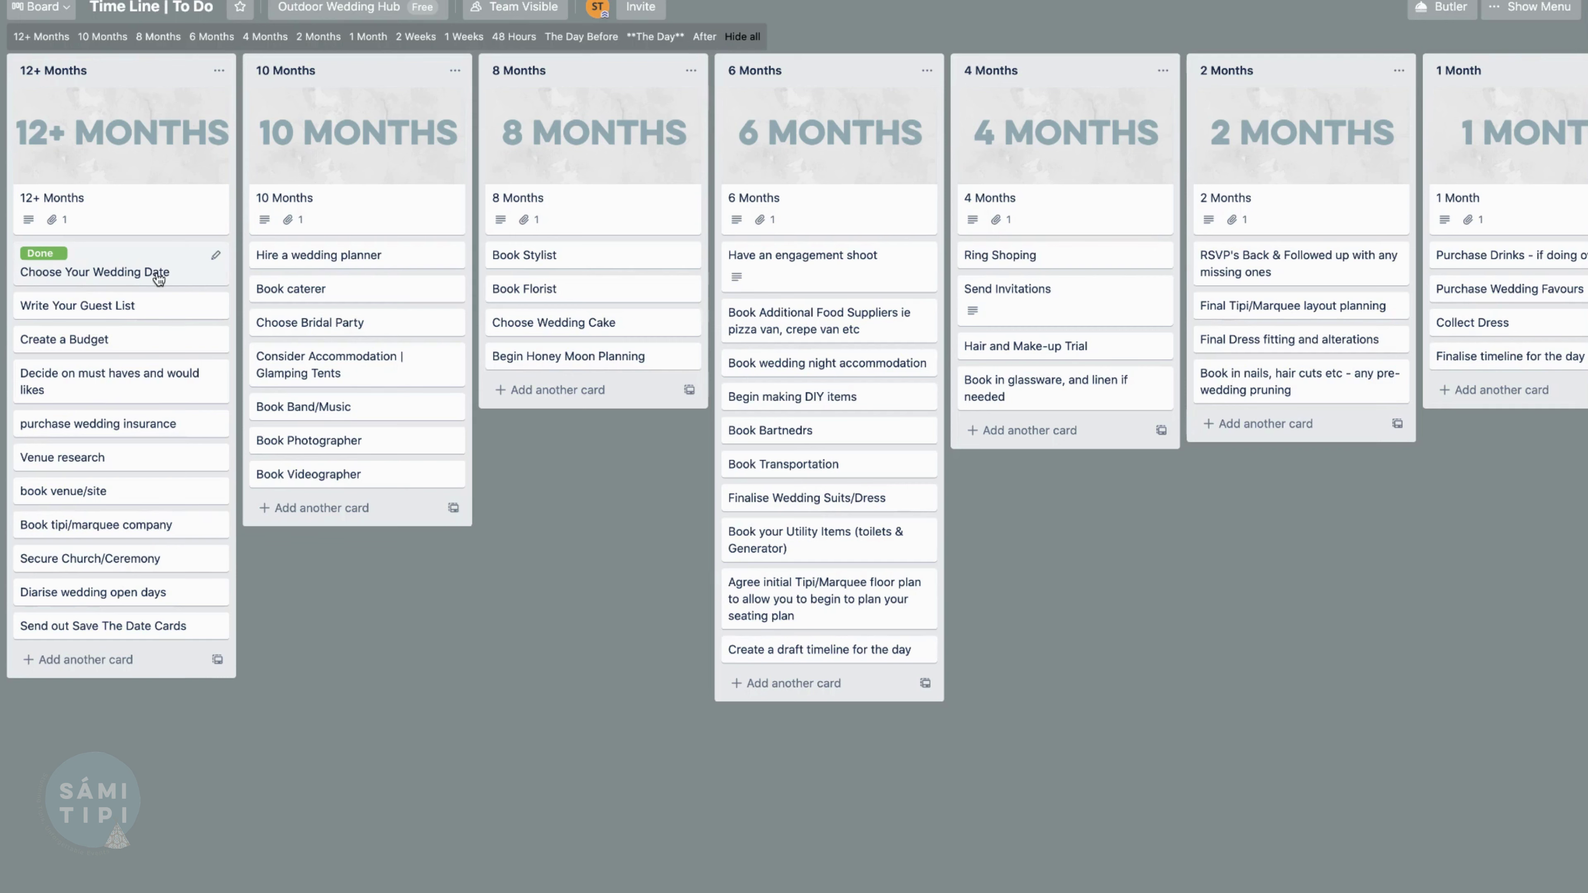
Give the Write Your Guest List card the yellow label, name that label In Progress and close the card
left_click(77, 311)
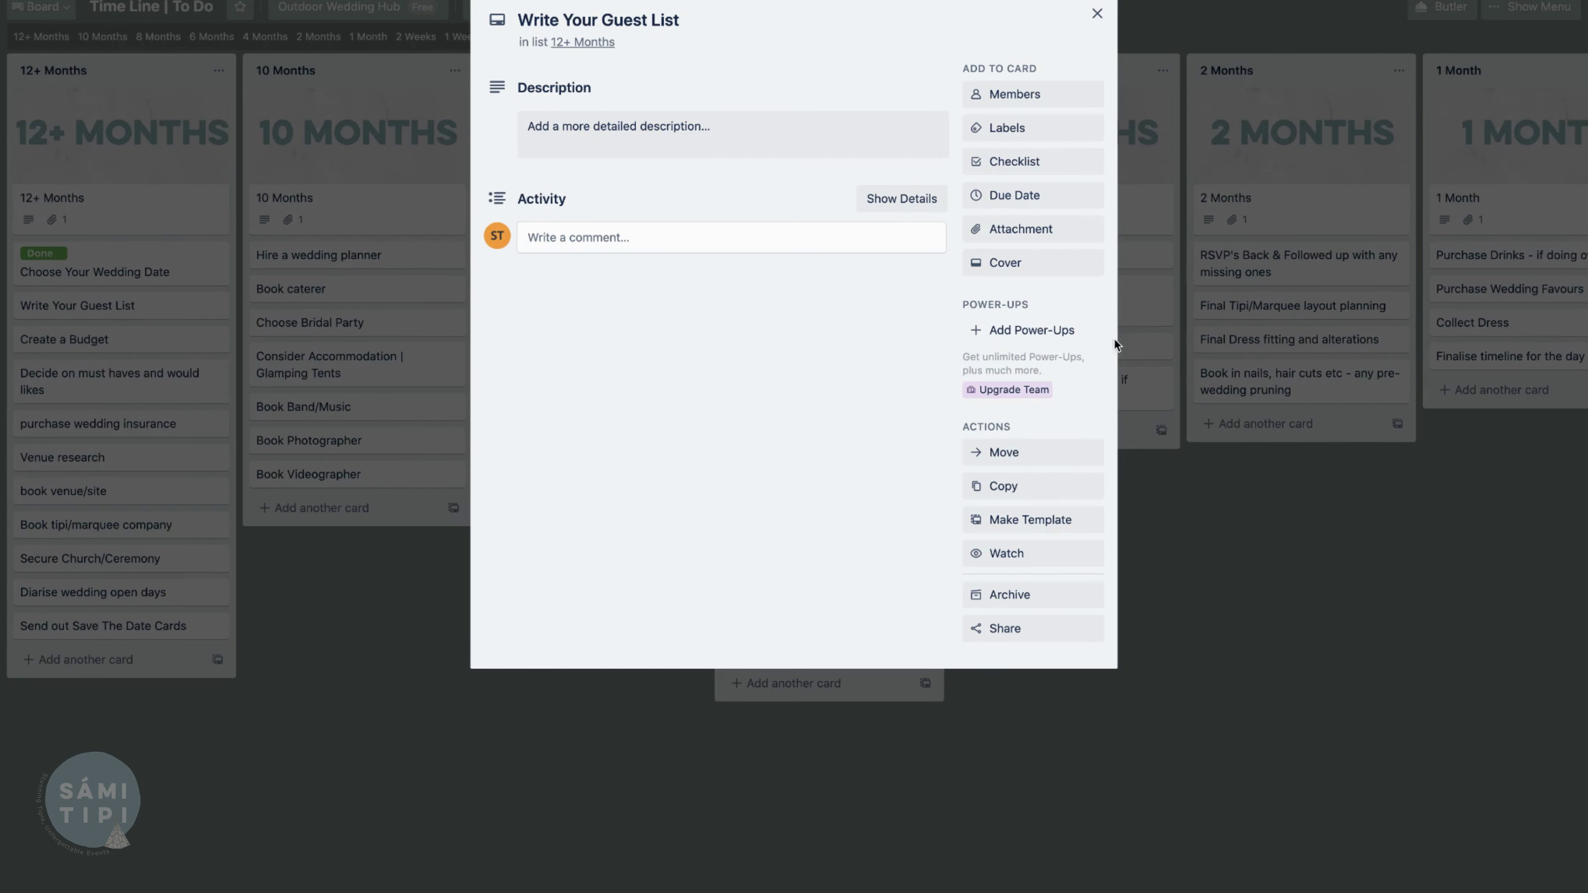
left_click(973, 128)
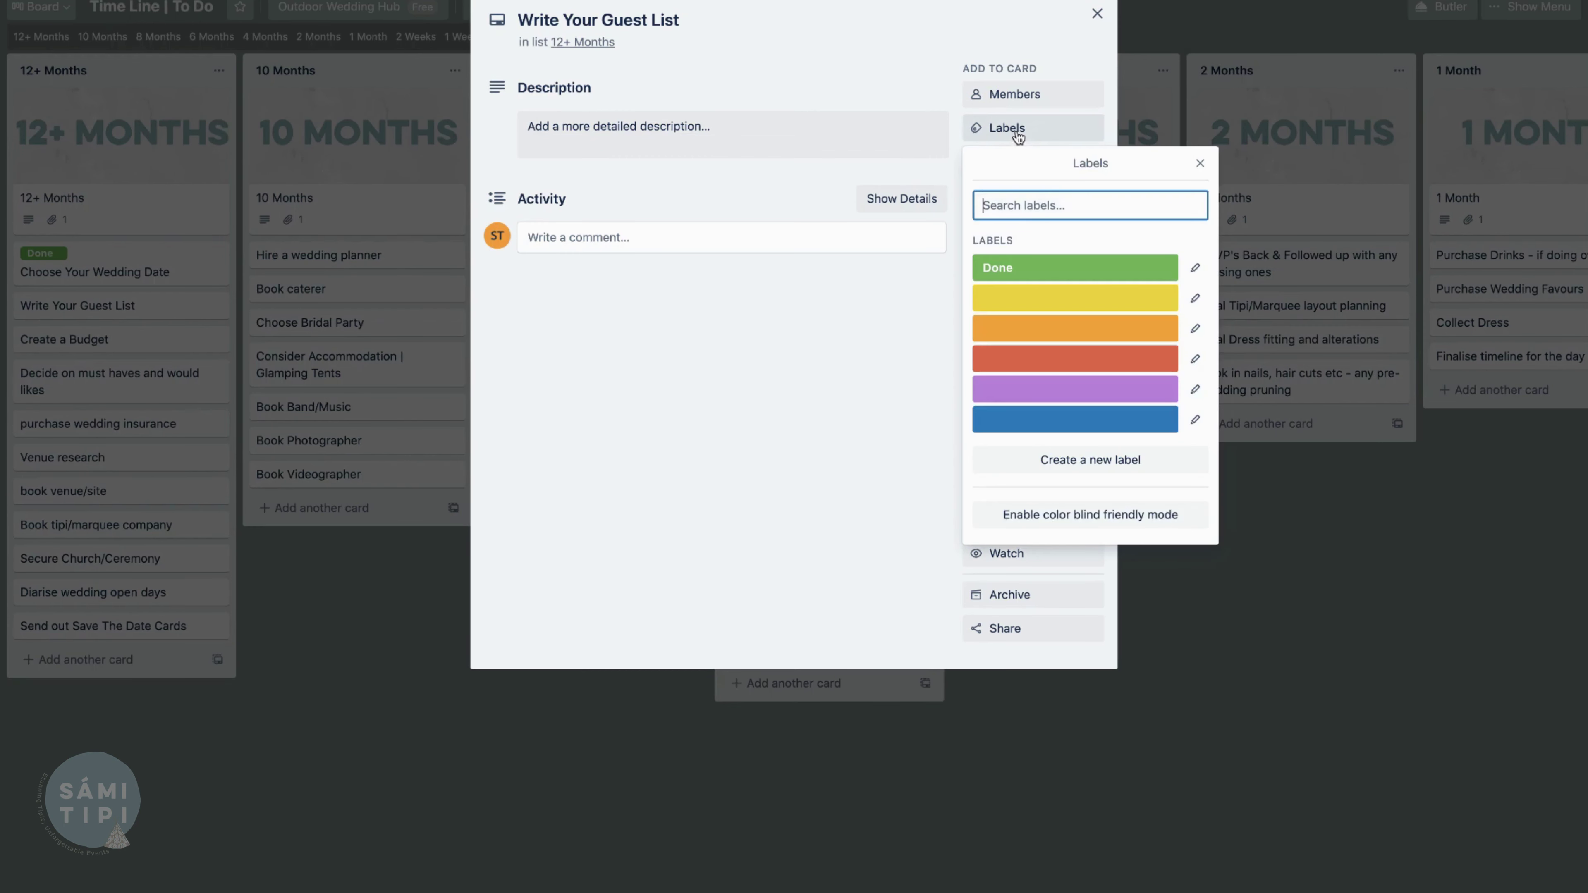
left_click(1029, 311)
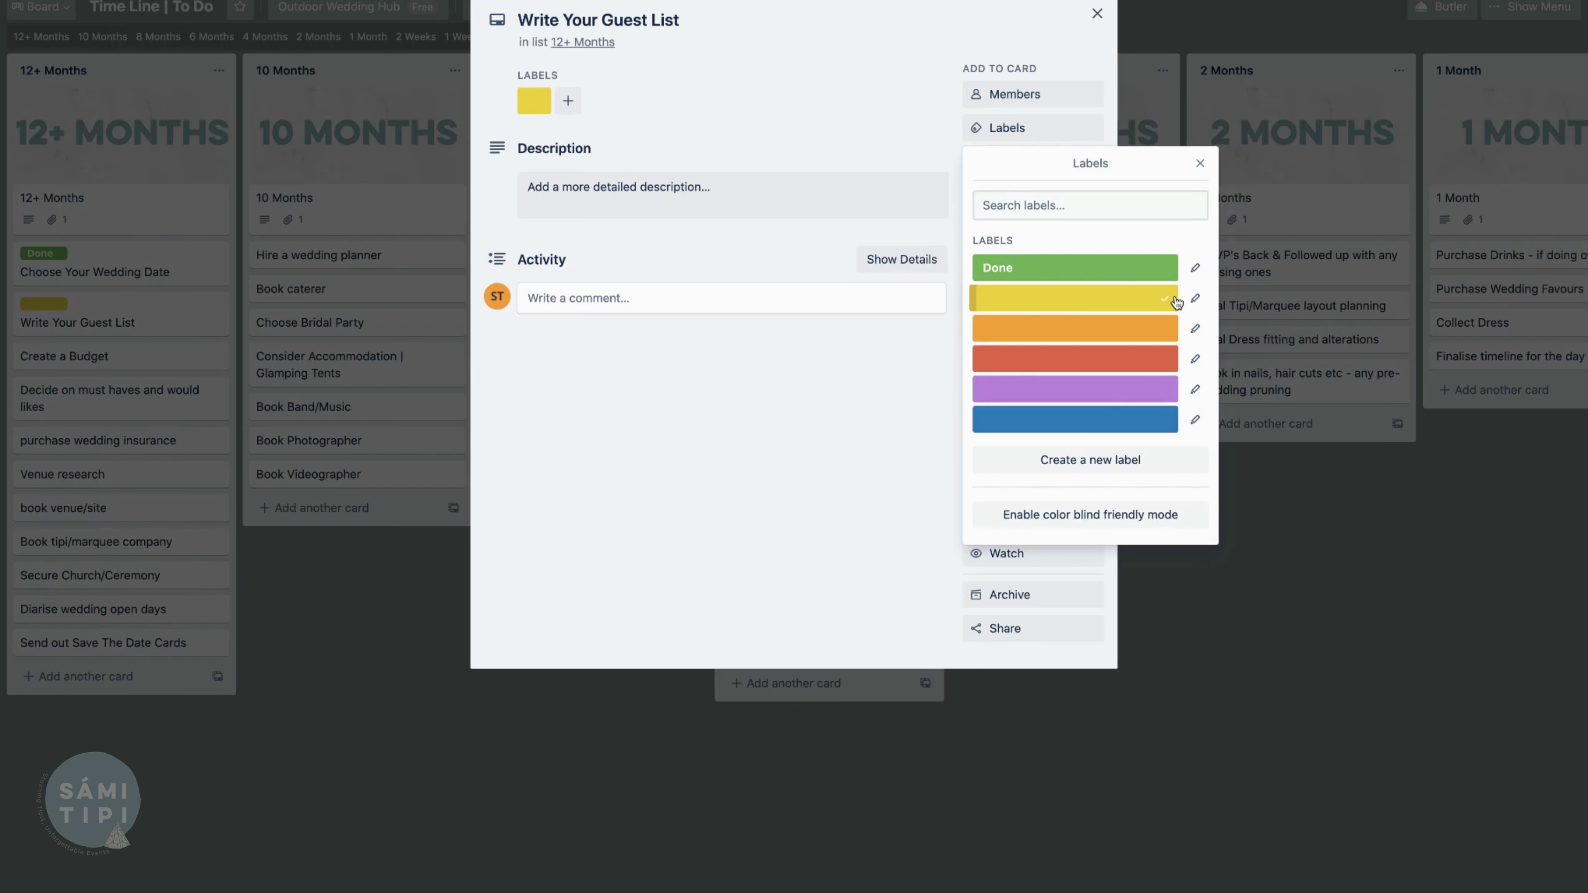
left_click(1195, 300)
type("In Progress")
left_click(1003, 407)
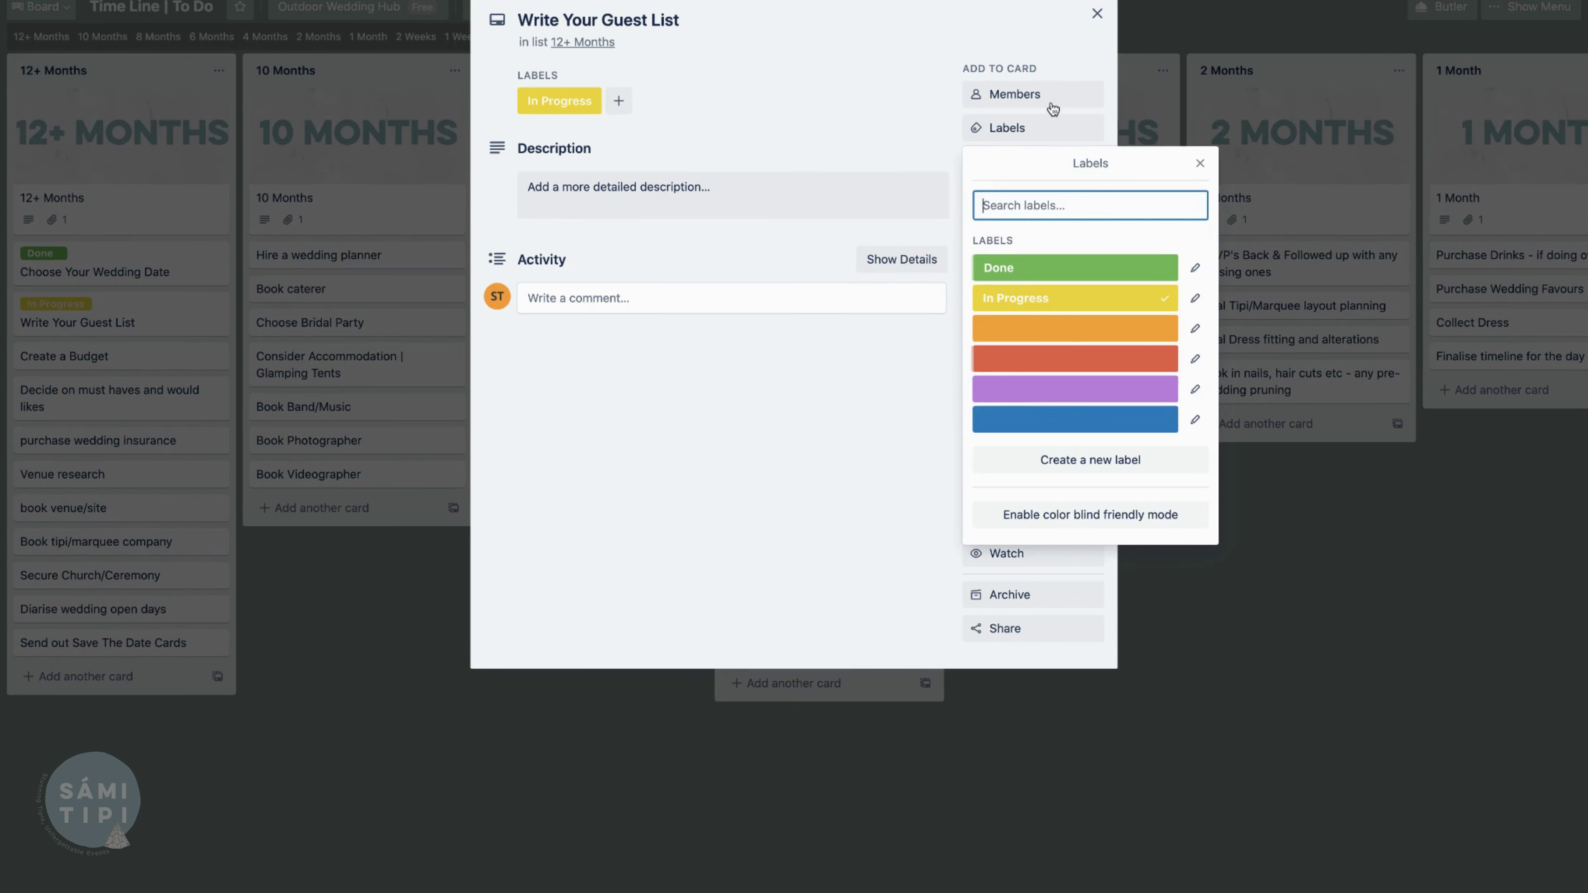
left_click(1097, 13)
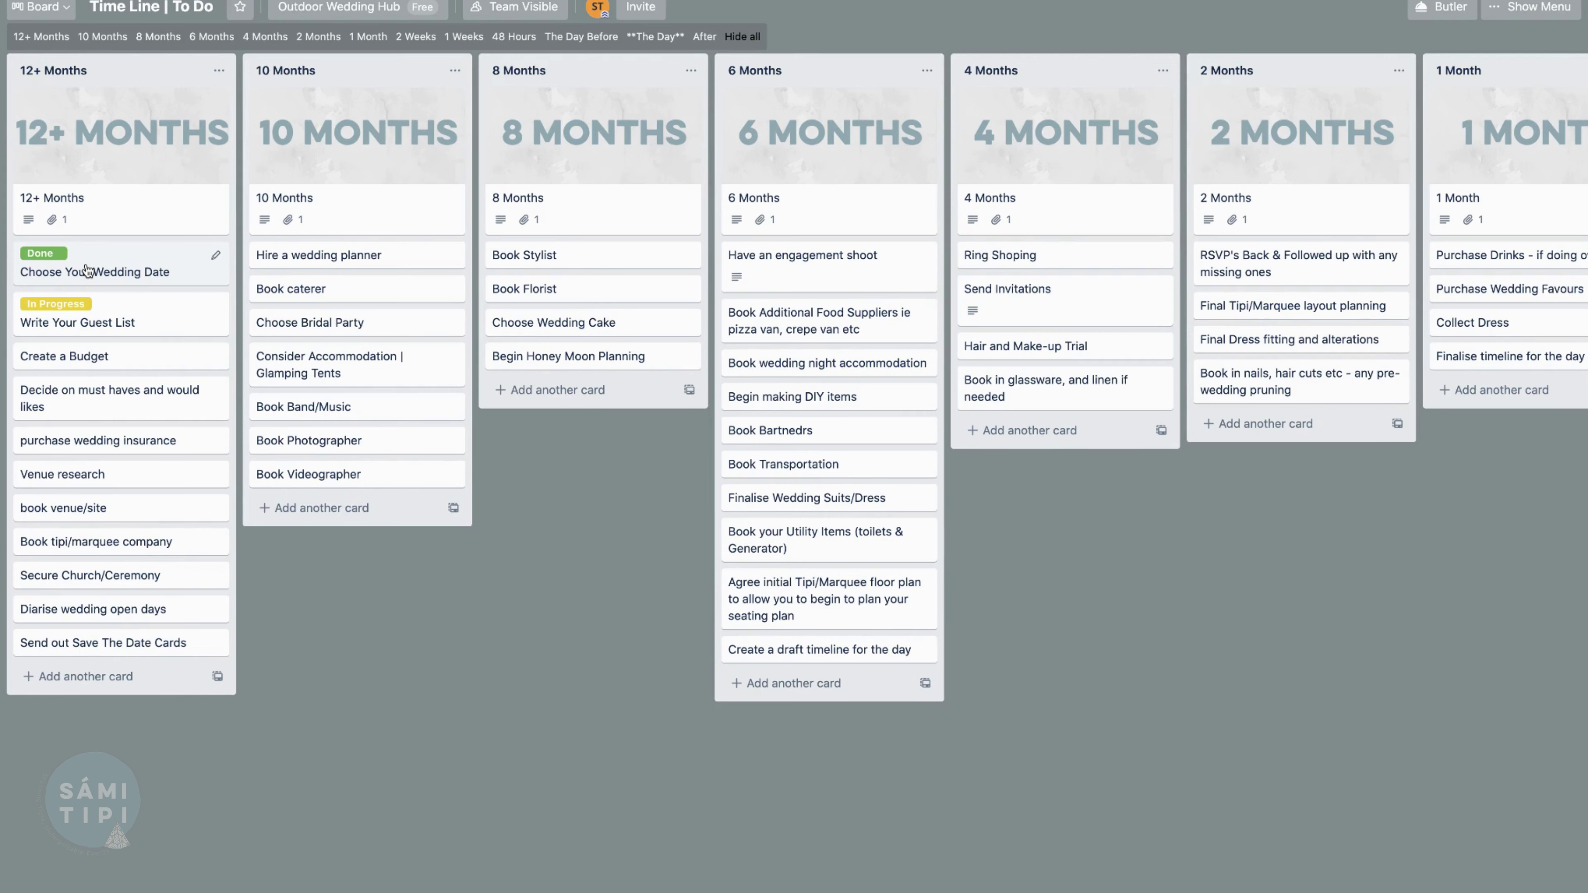
Give the Write Your Guest List card a due date of 12/18/2020 at 1:00 PM and close the card
left_click(118, 323)
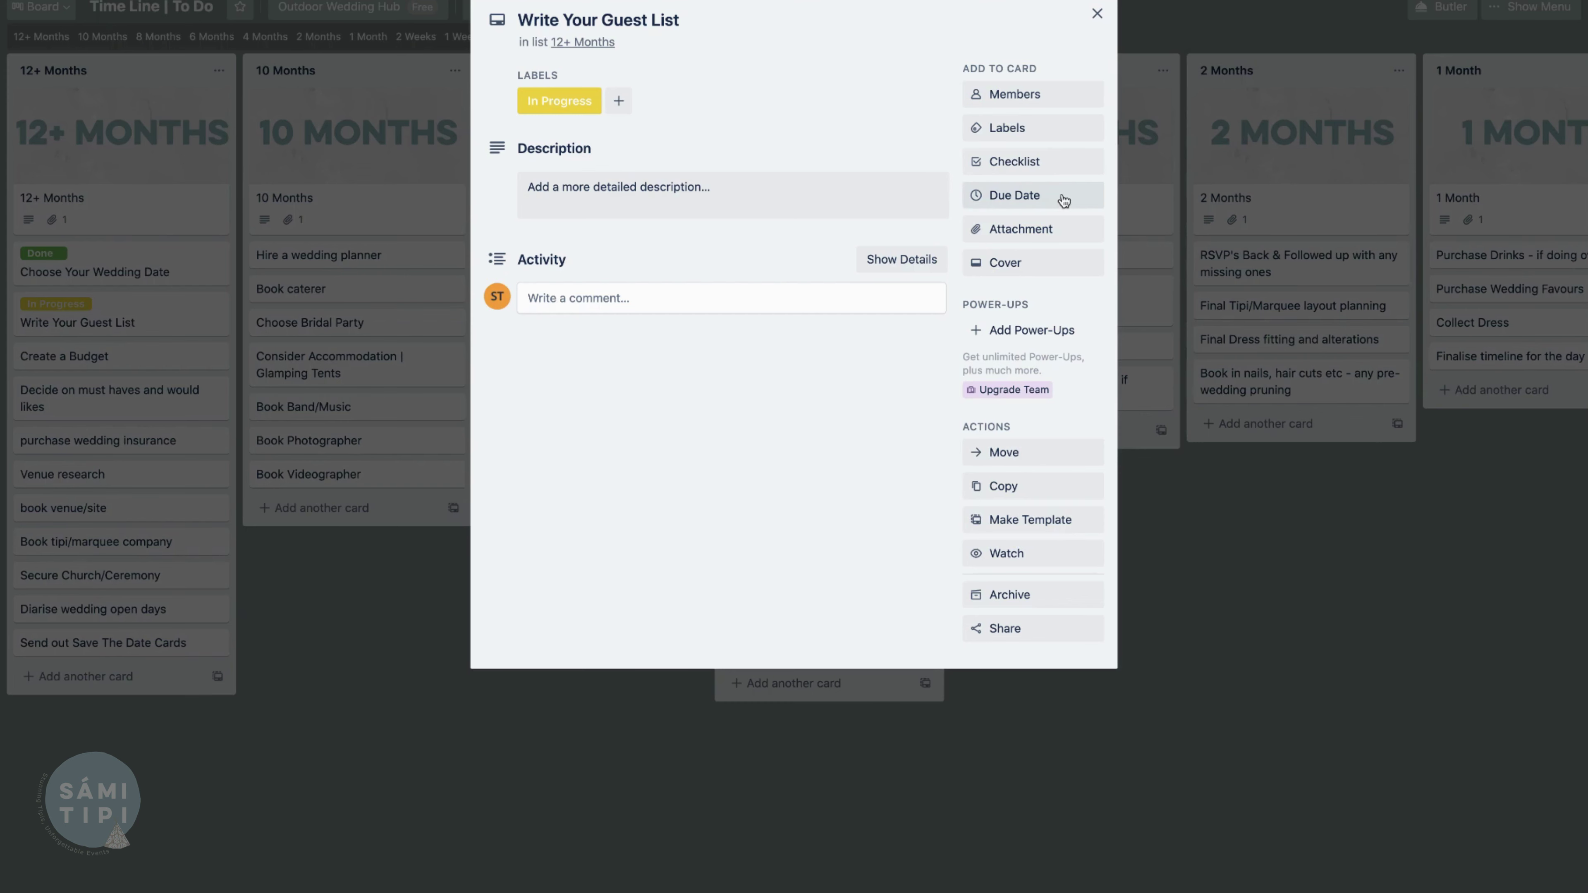
left_click(1019, 208)
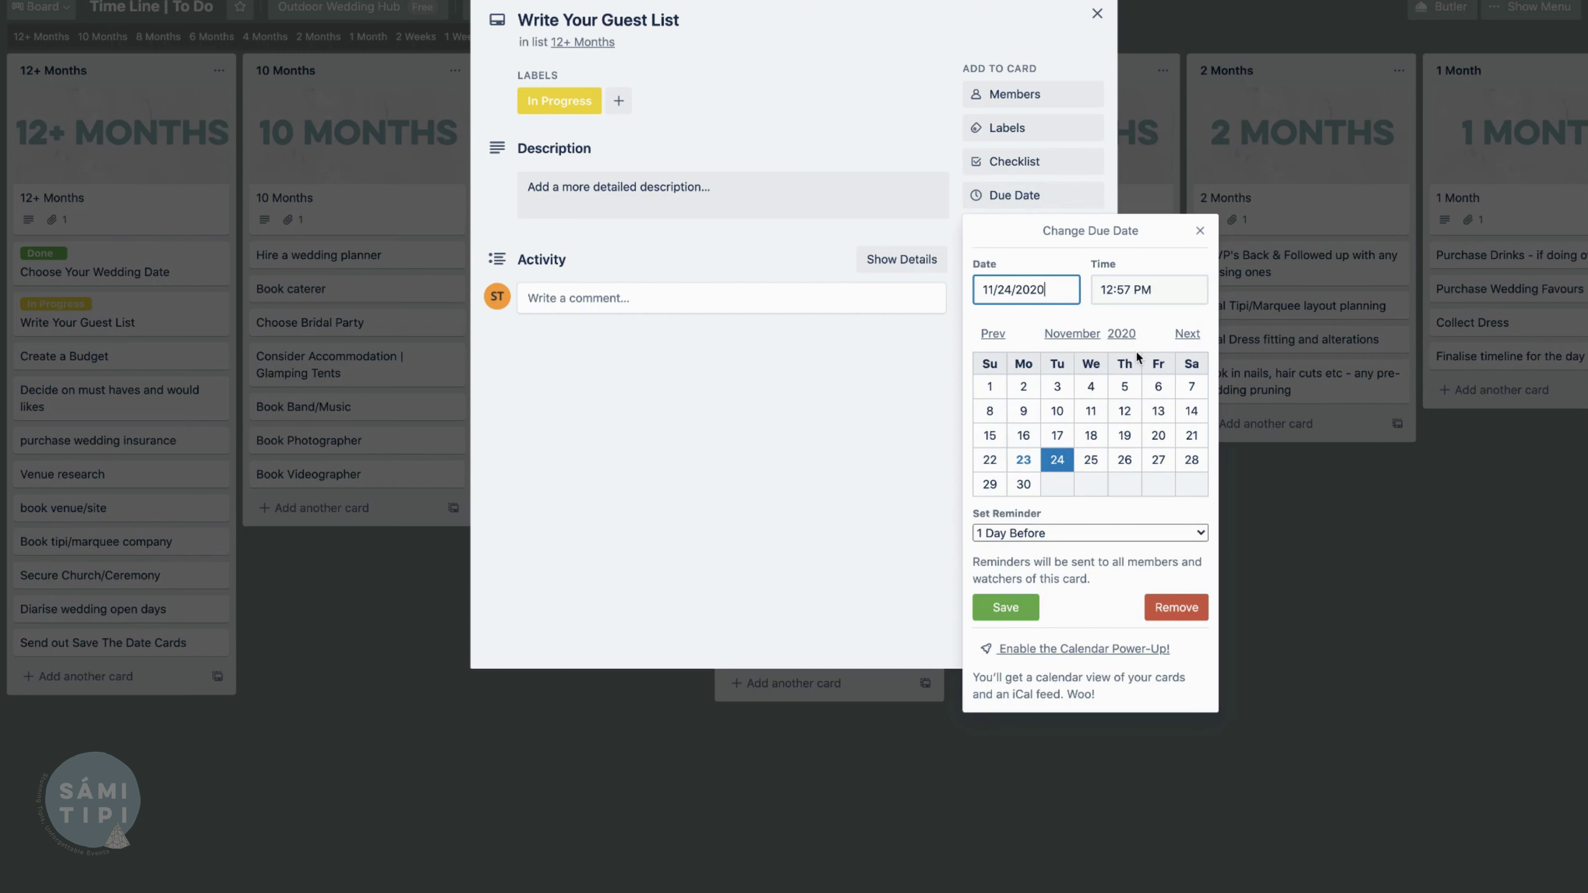
left_click(1178, 341)
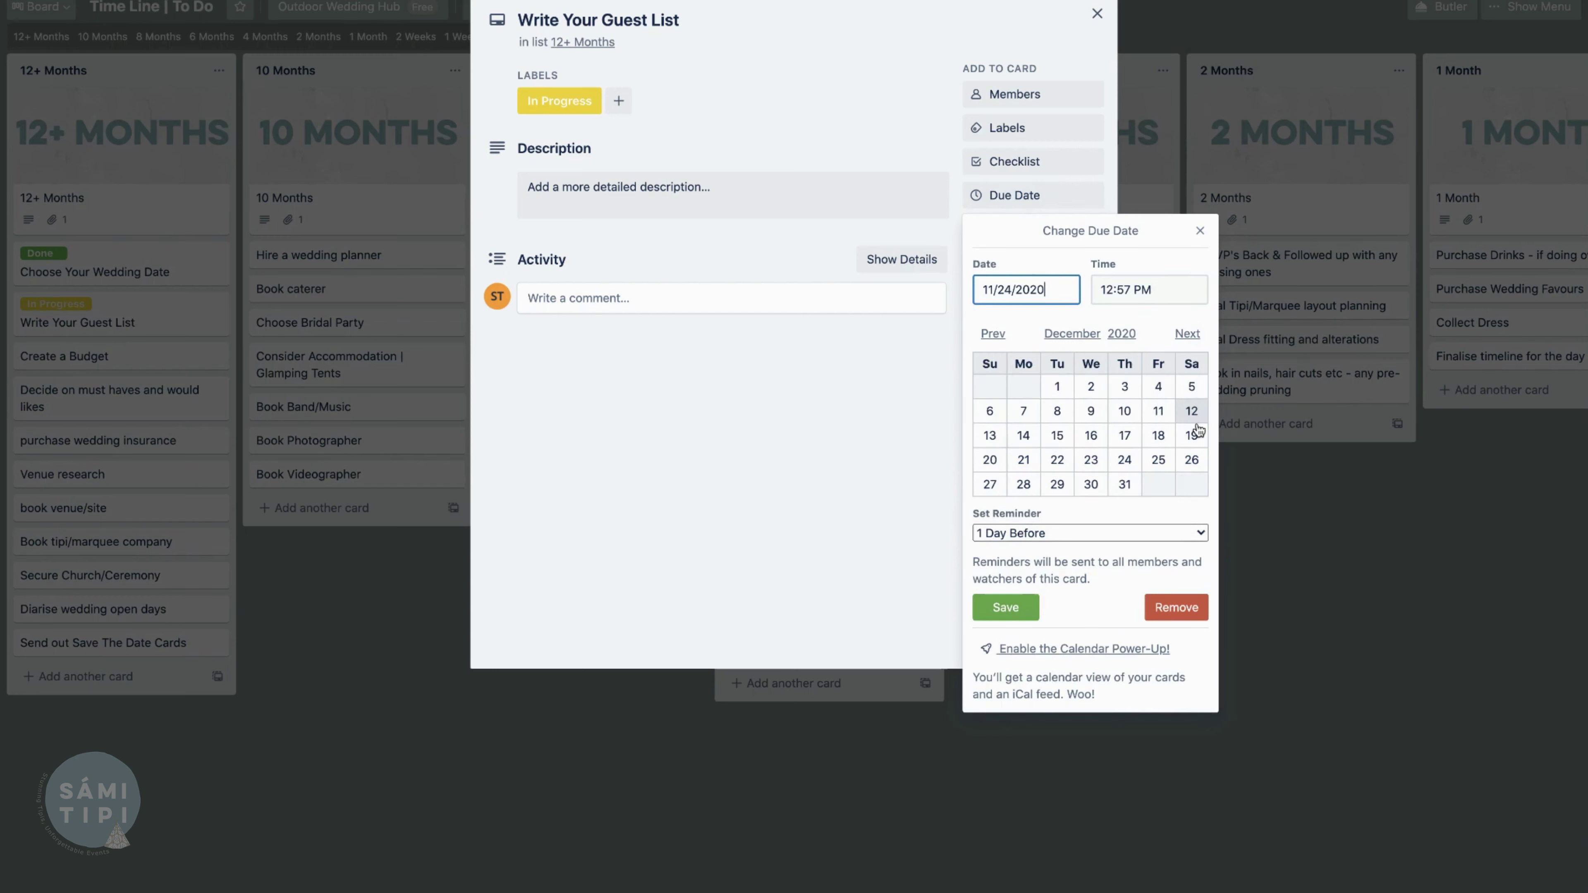
left_click(1161, 438)
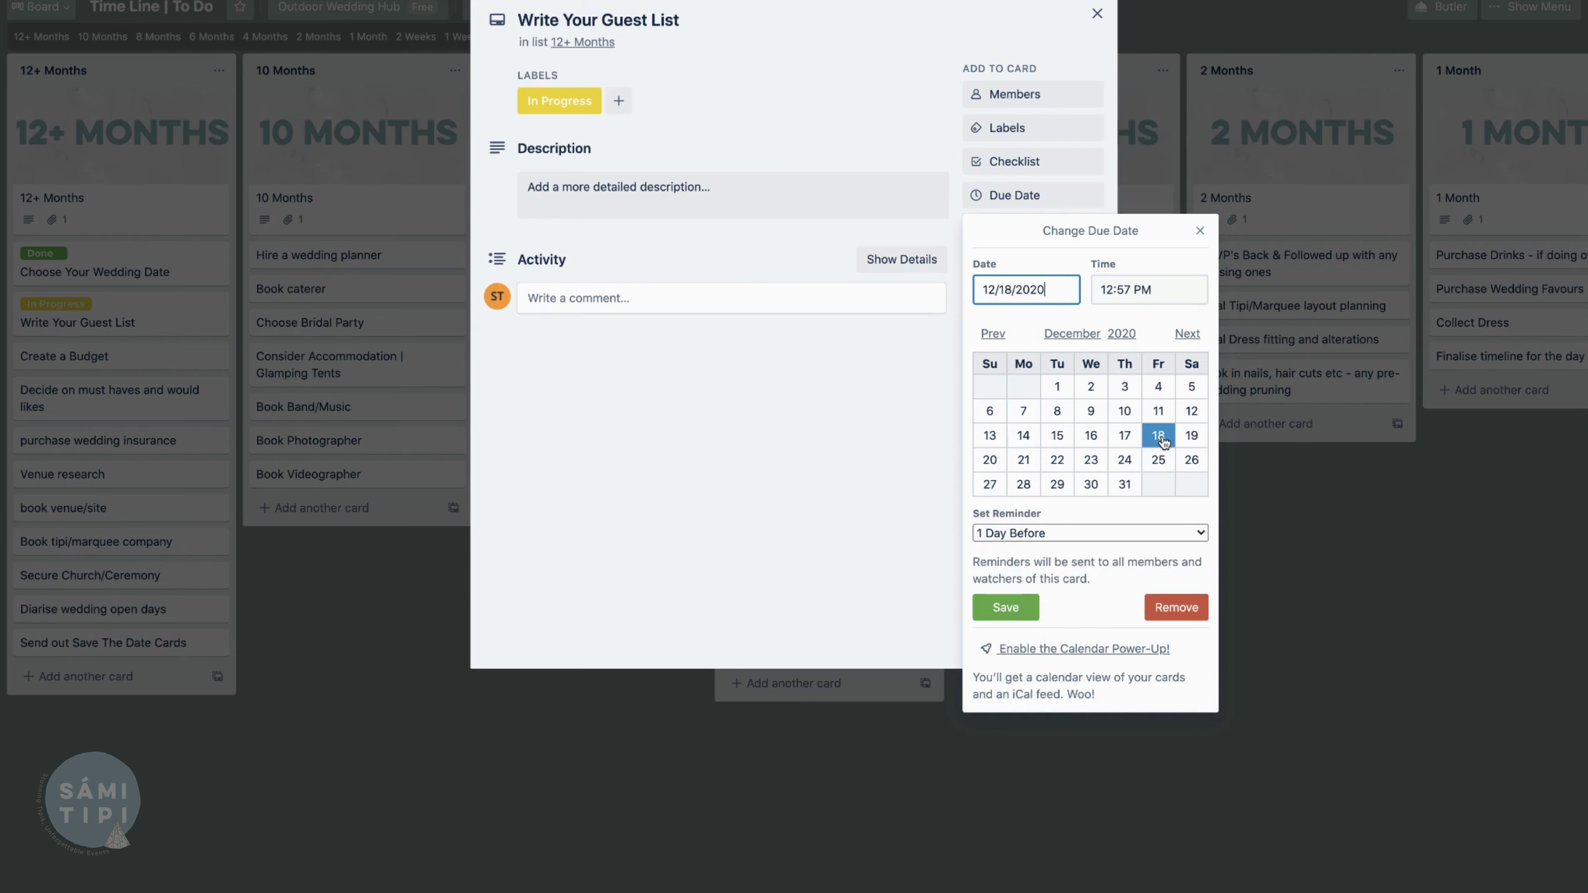
left_click_drag(1131, 289, 1083, 291)
type("1:00")
left_click(1022, 612)
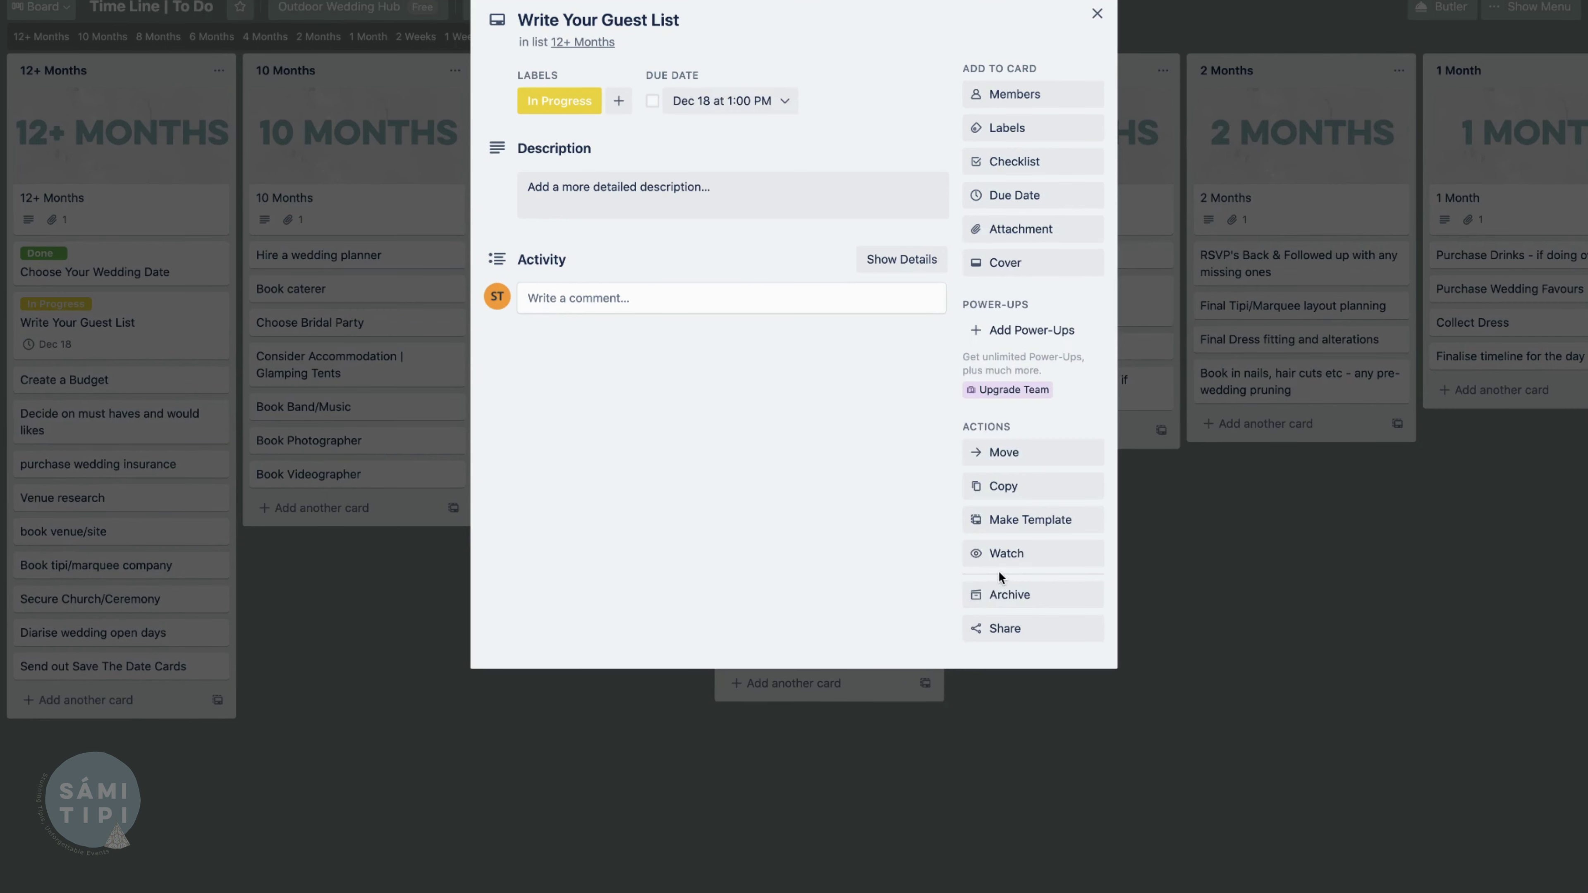
left_click(1097, 14)
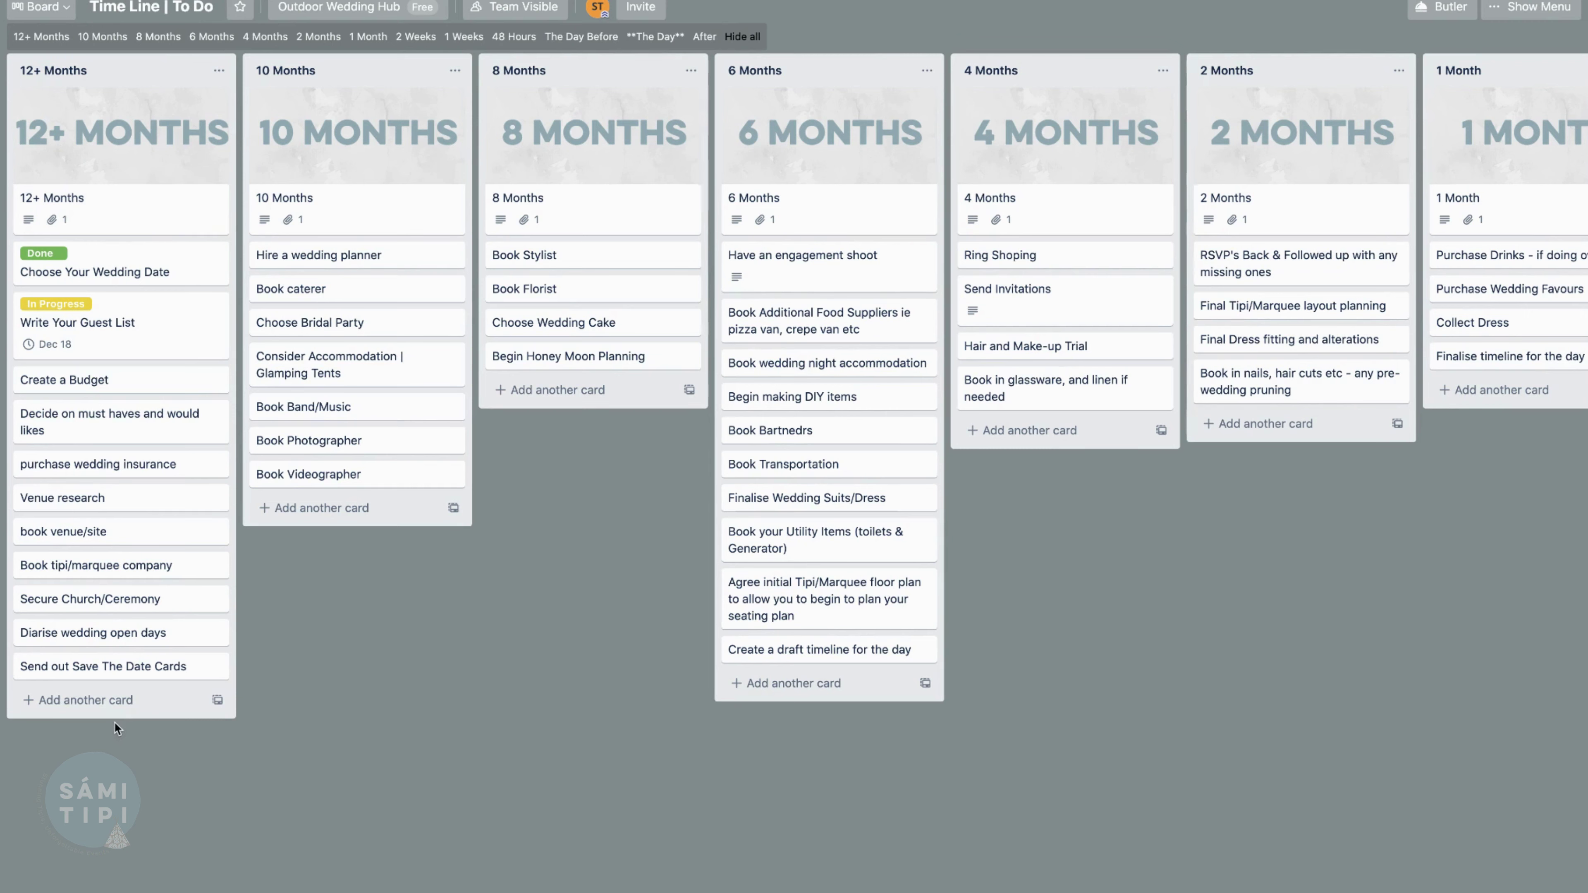
Switch the board to Calendar view and look up the Write Your Guest List card in December 2020, opening and closing it
left_click(68, 13)
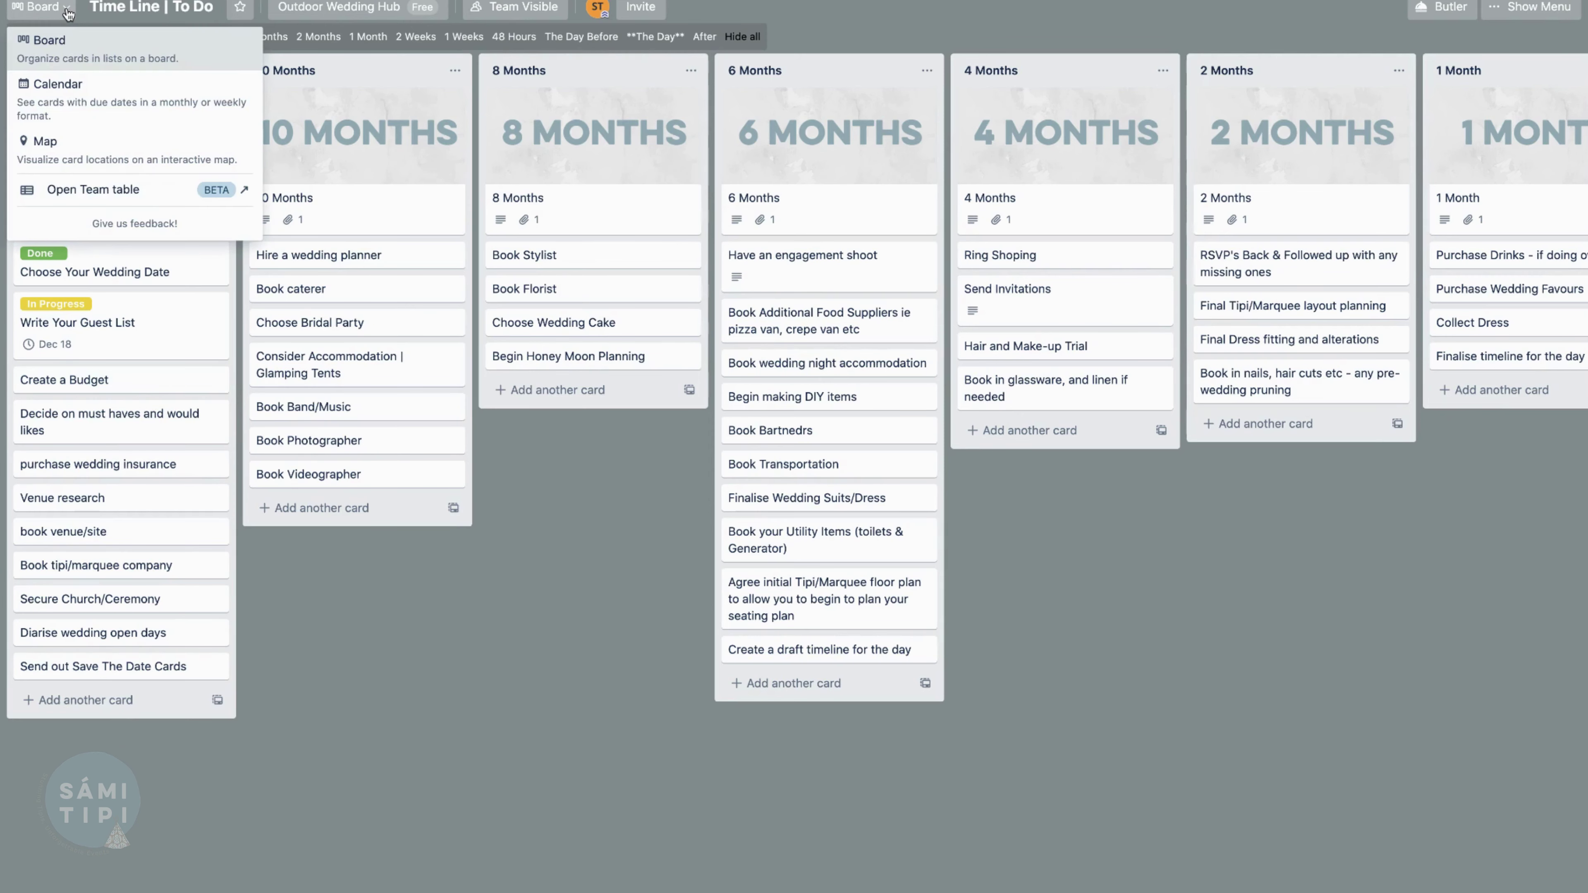
left_click(80, 116)
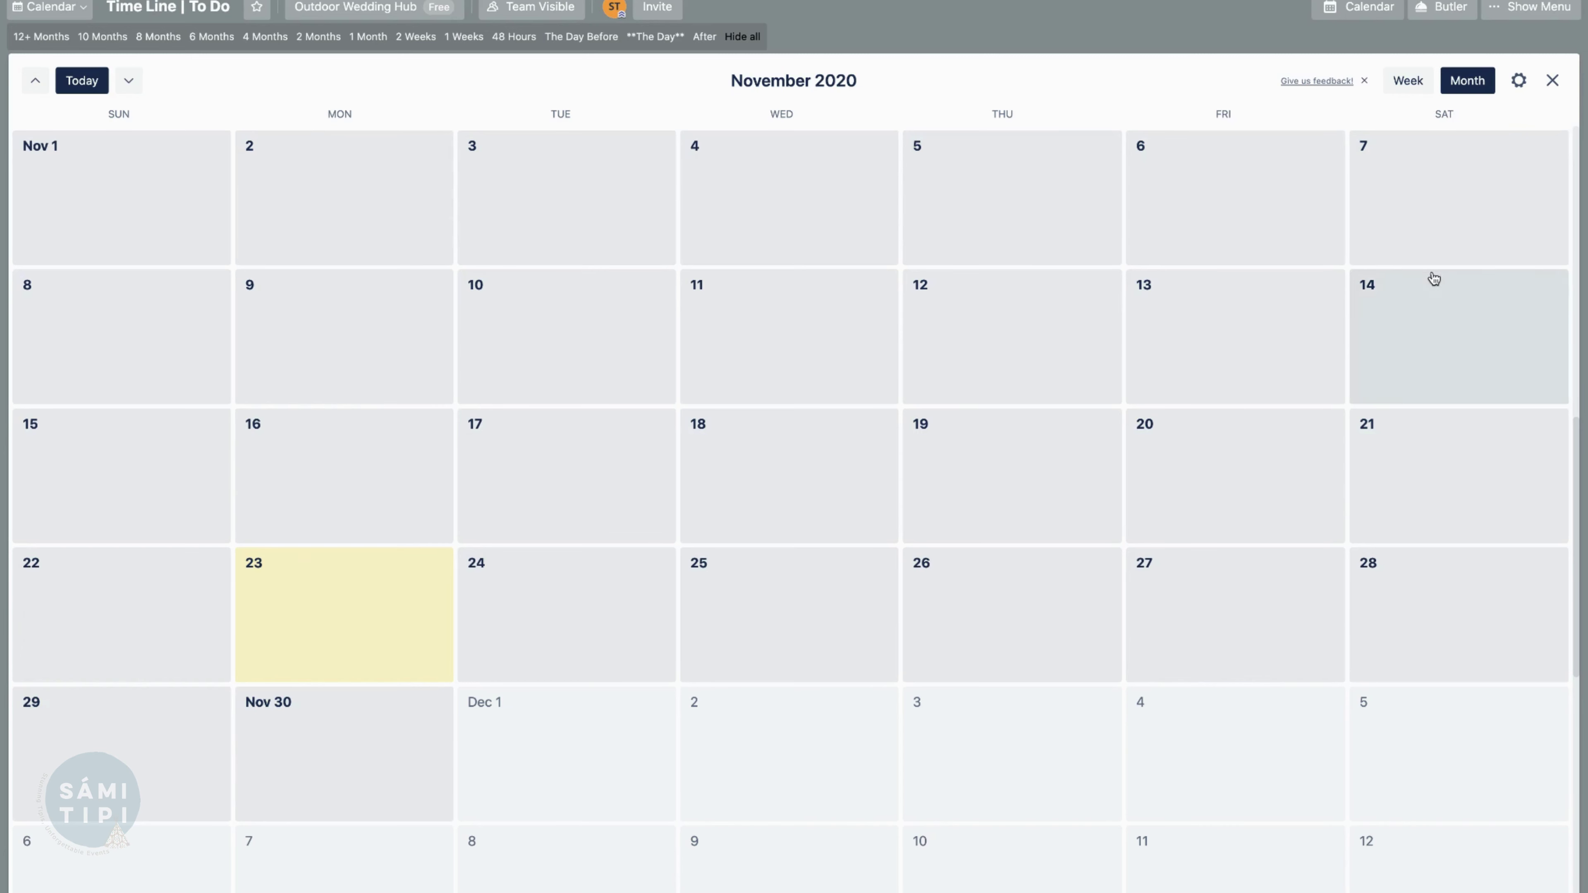
scroll(1435, 279, "down", 4)
scroll(1435, 279, "down", 6)
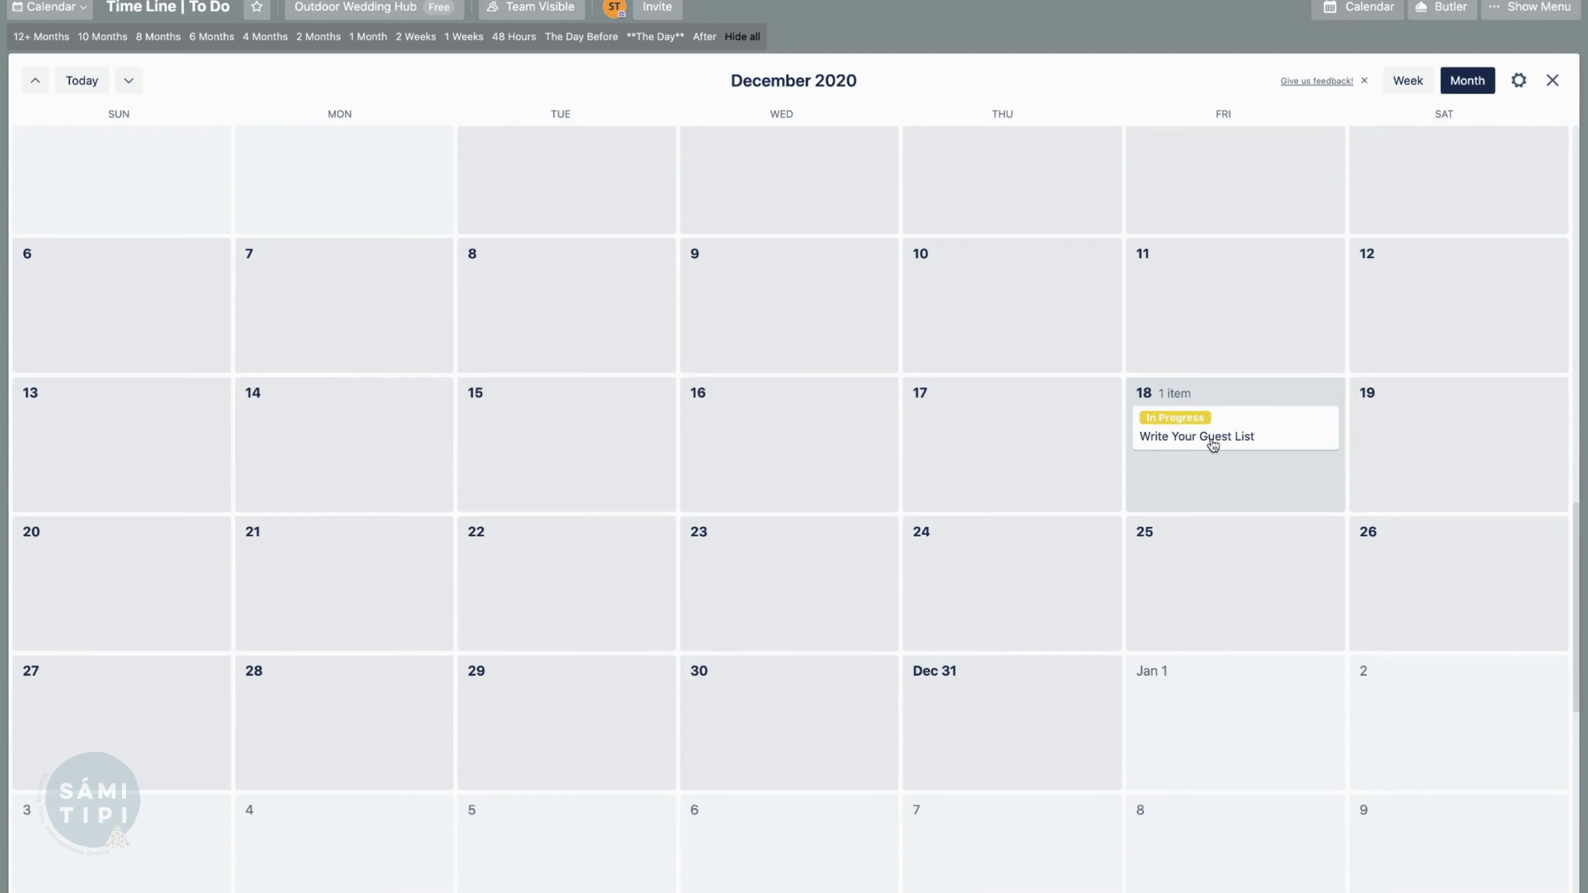
left_click(1257, 440)
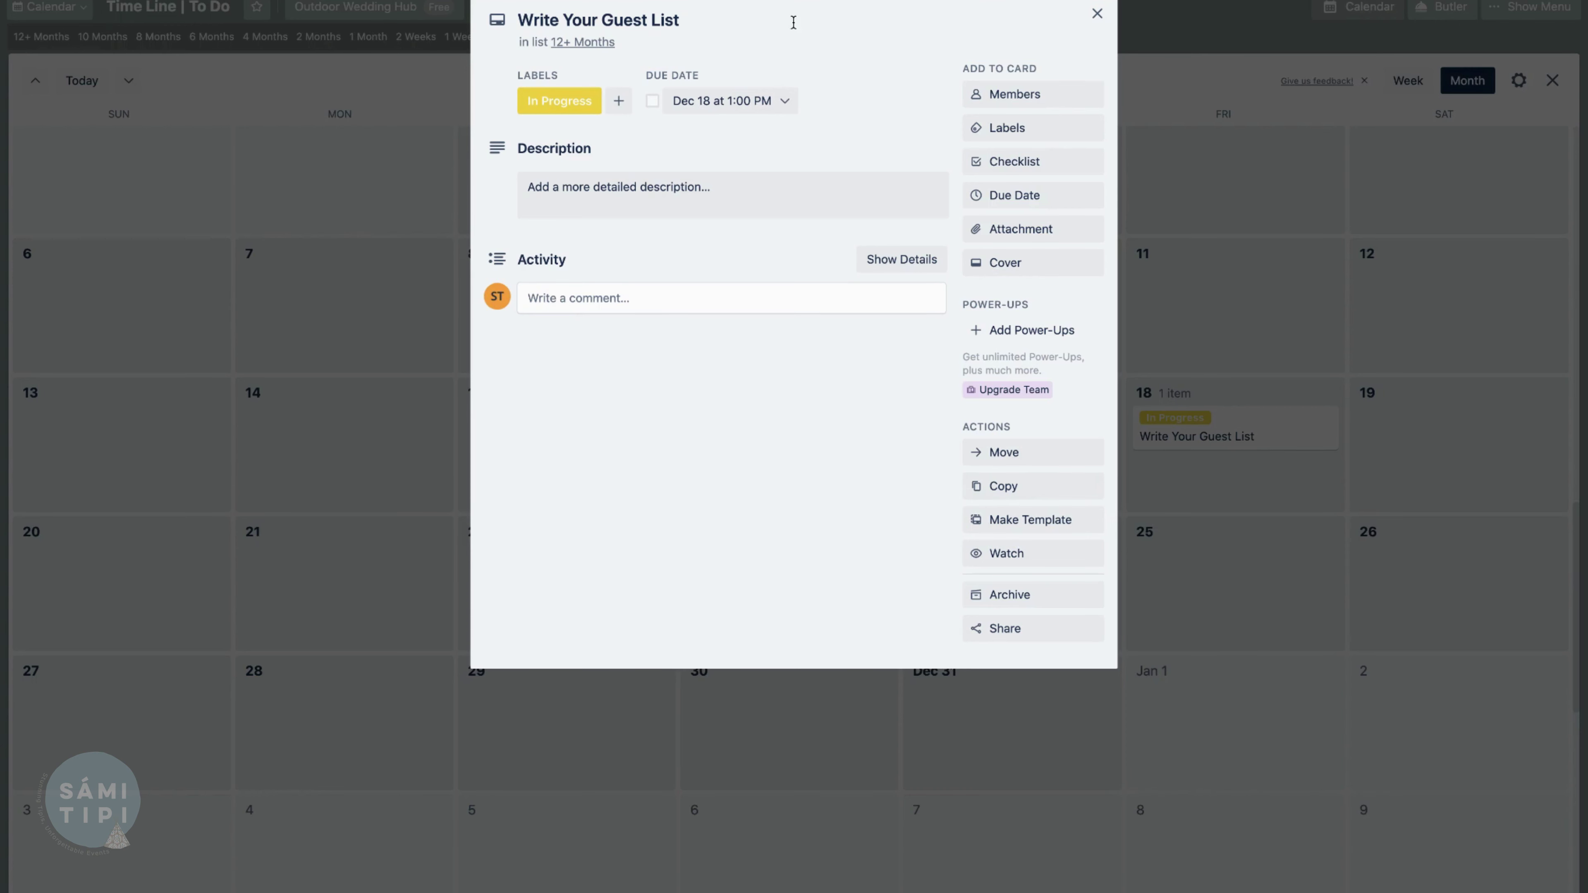
left_click(1096, 13)
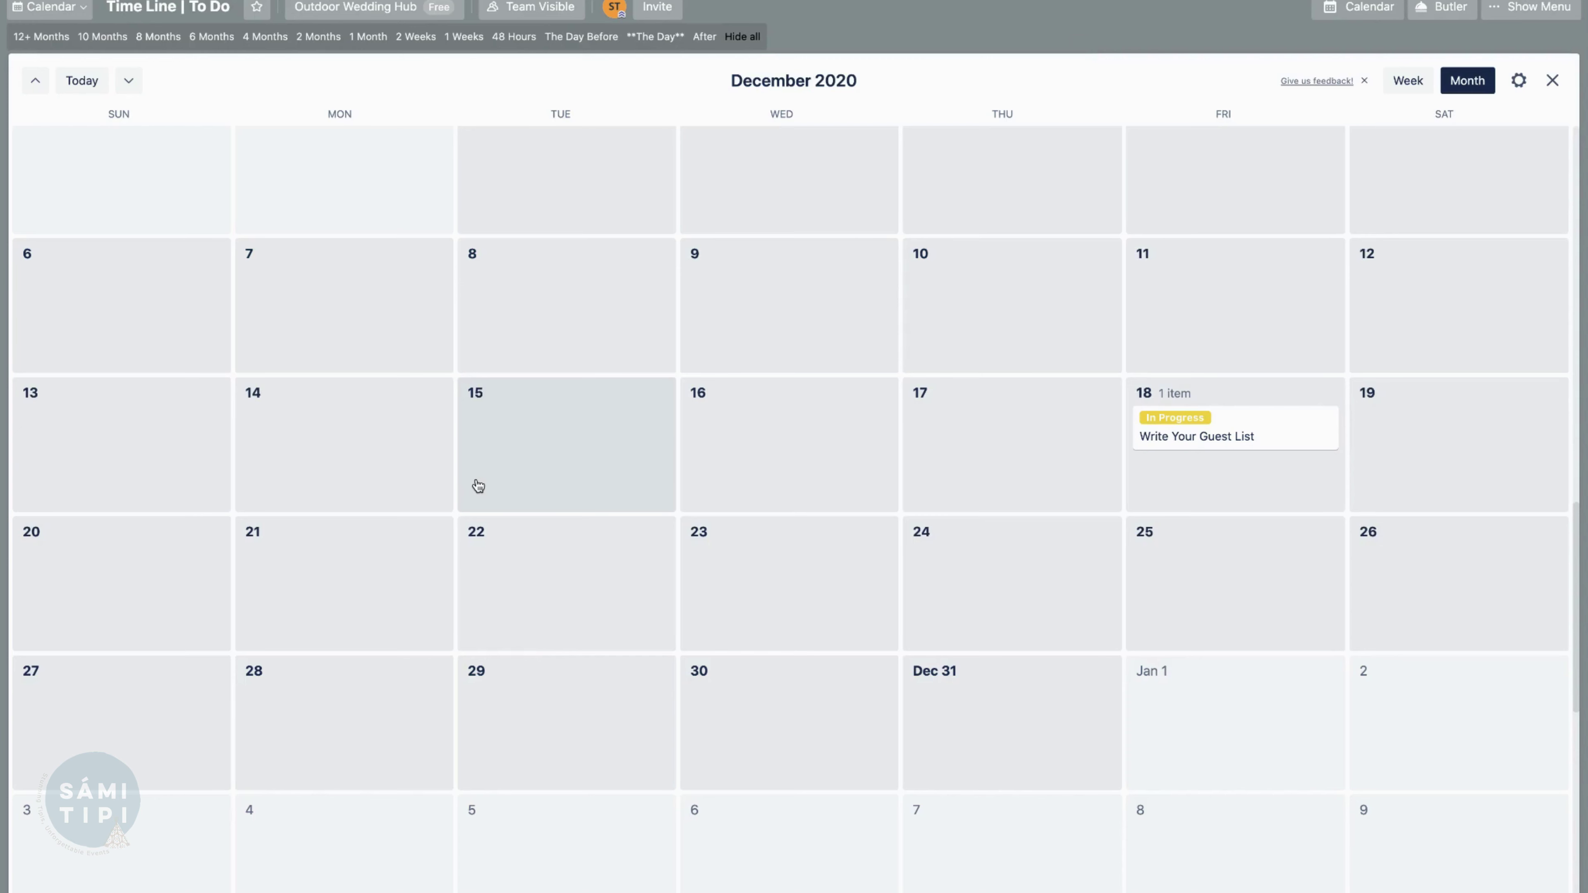
scroll(478, 485, "up", 2)
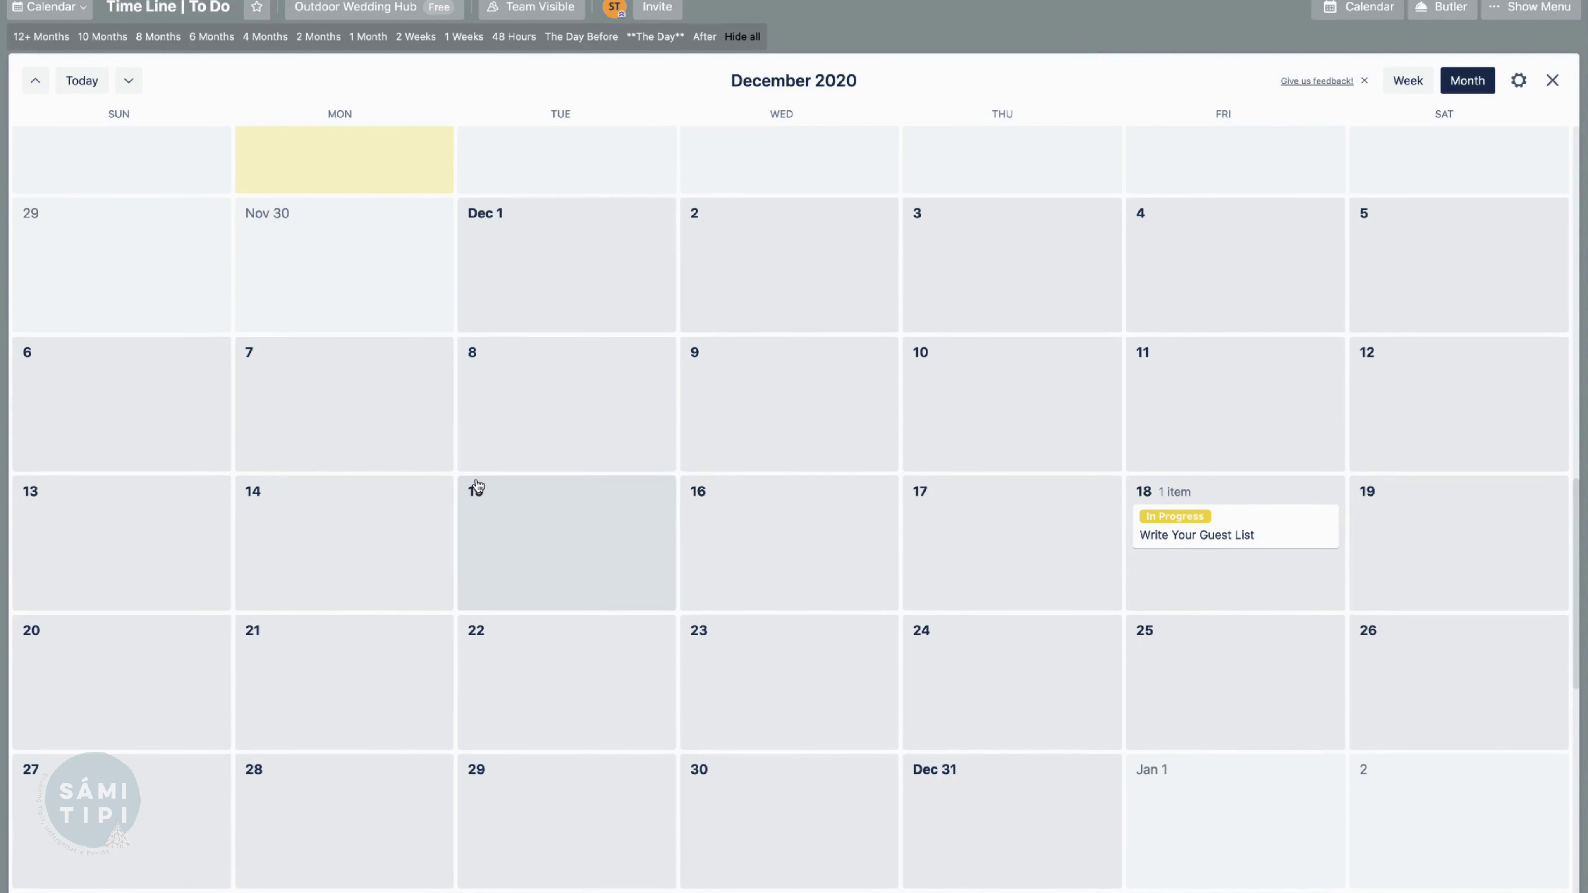
scroll(478, 486, "up", 3)
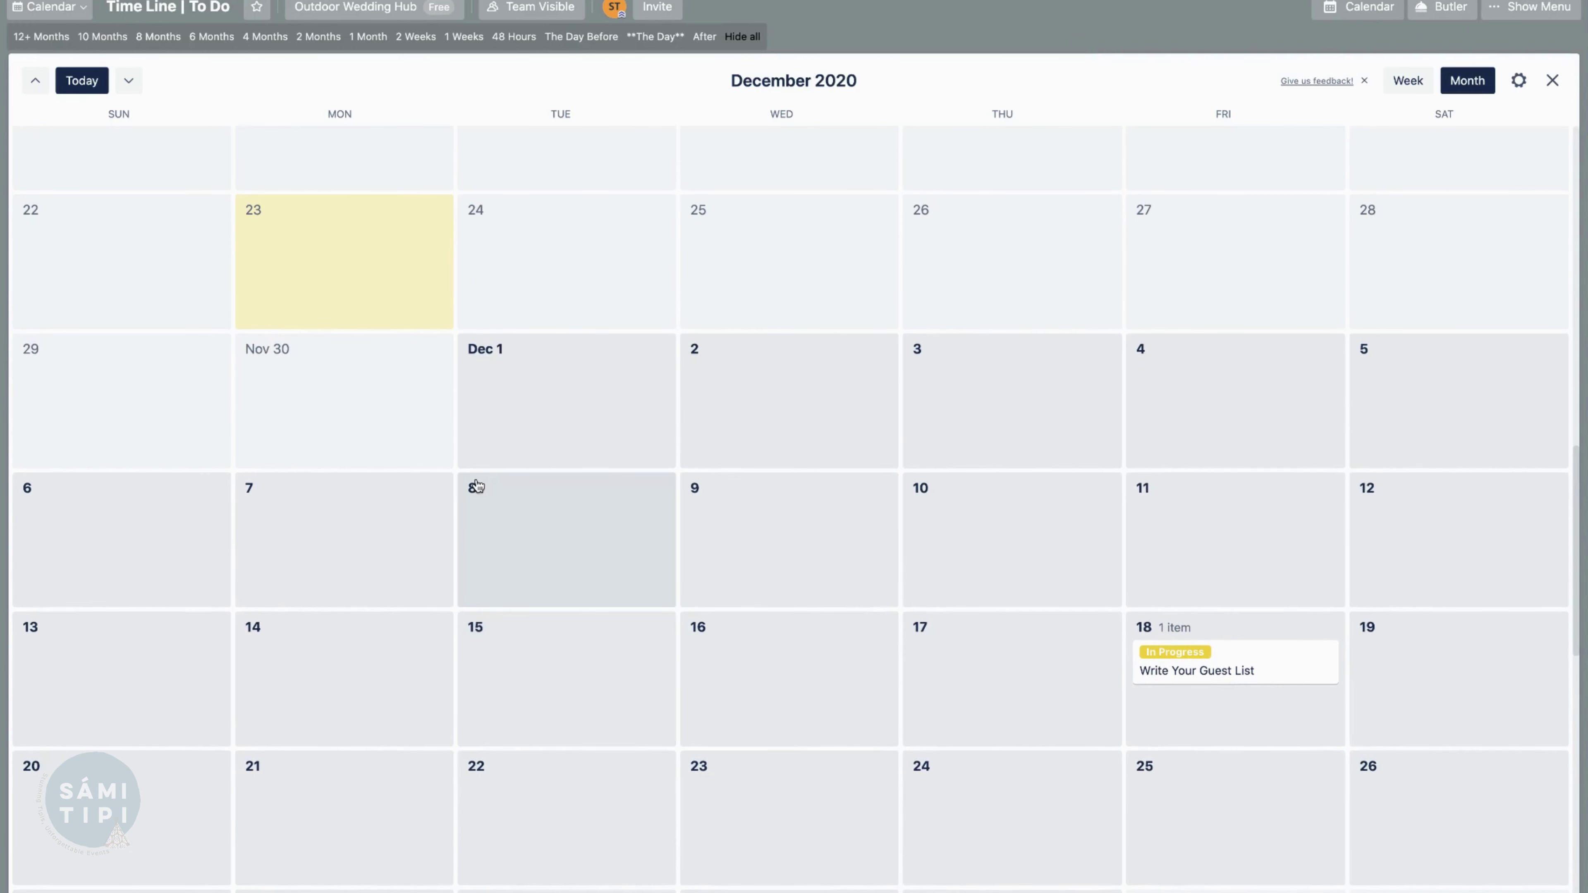
scroll(477, 486, "up", 1)
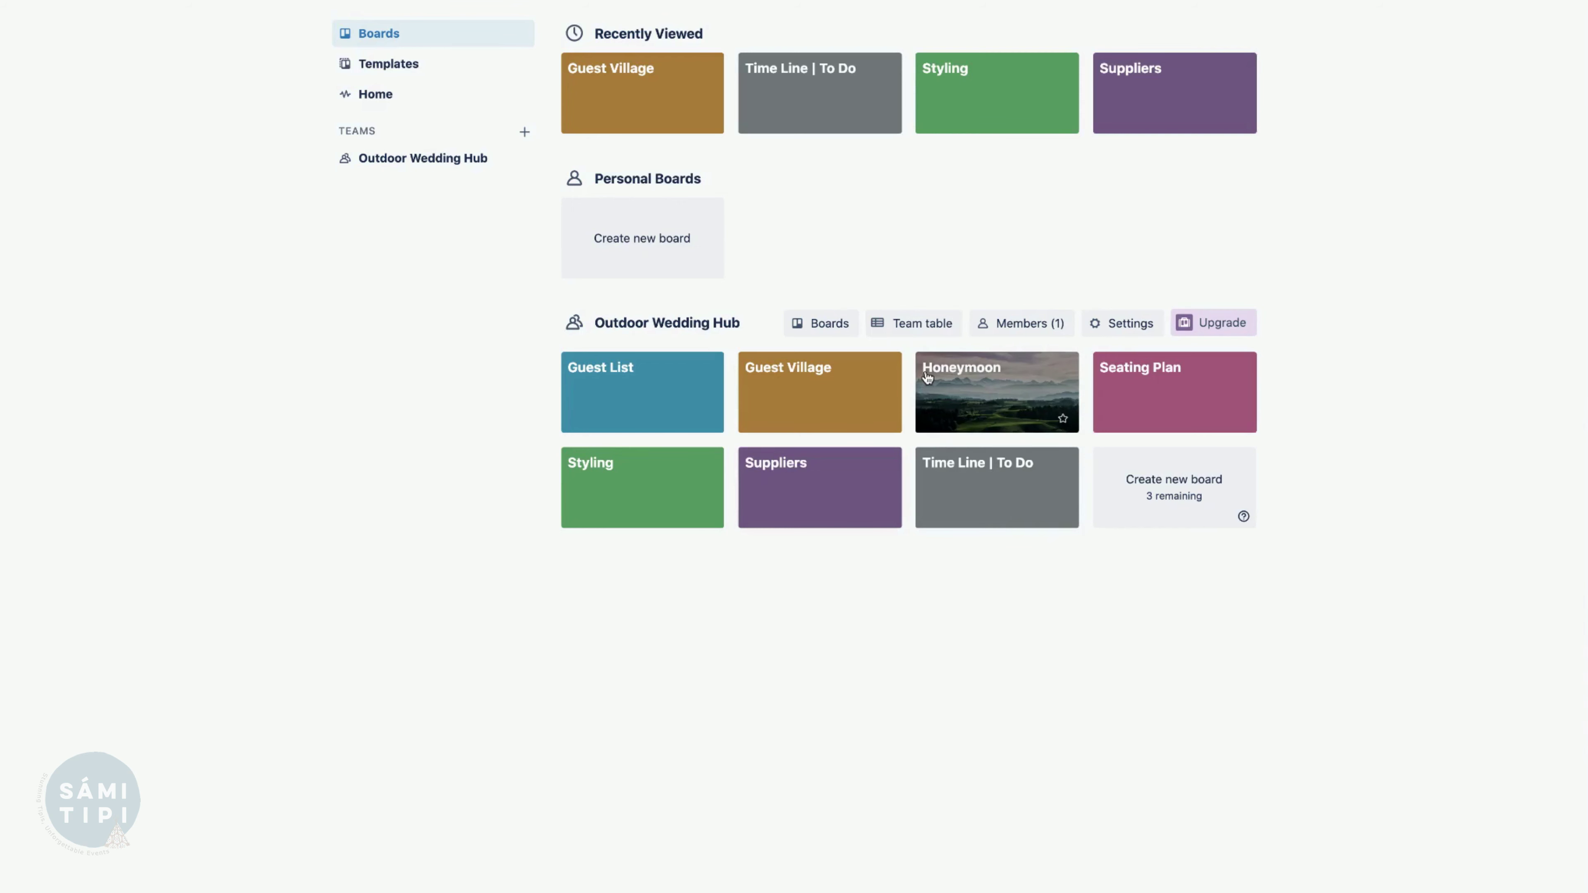
Open the Honeymoon board and add a list titled To Do List containing a card named Things to do
left_click(1015, 384)
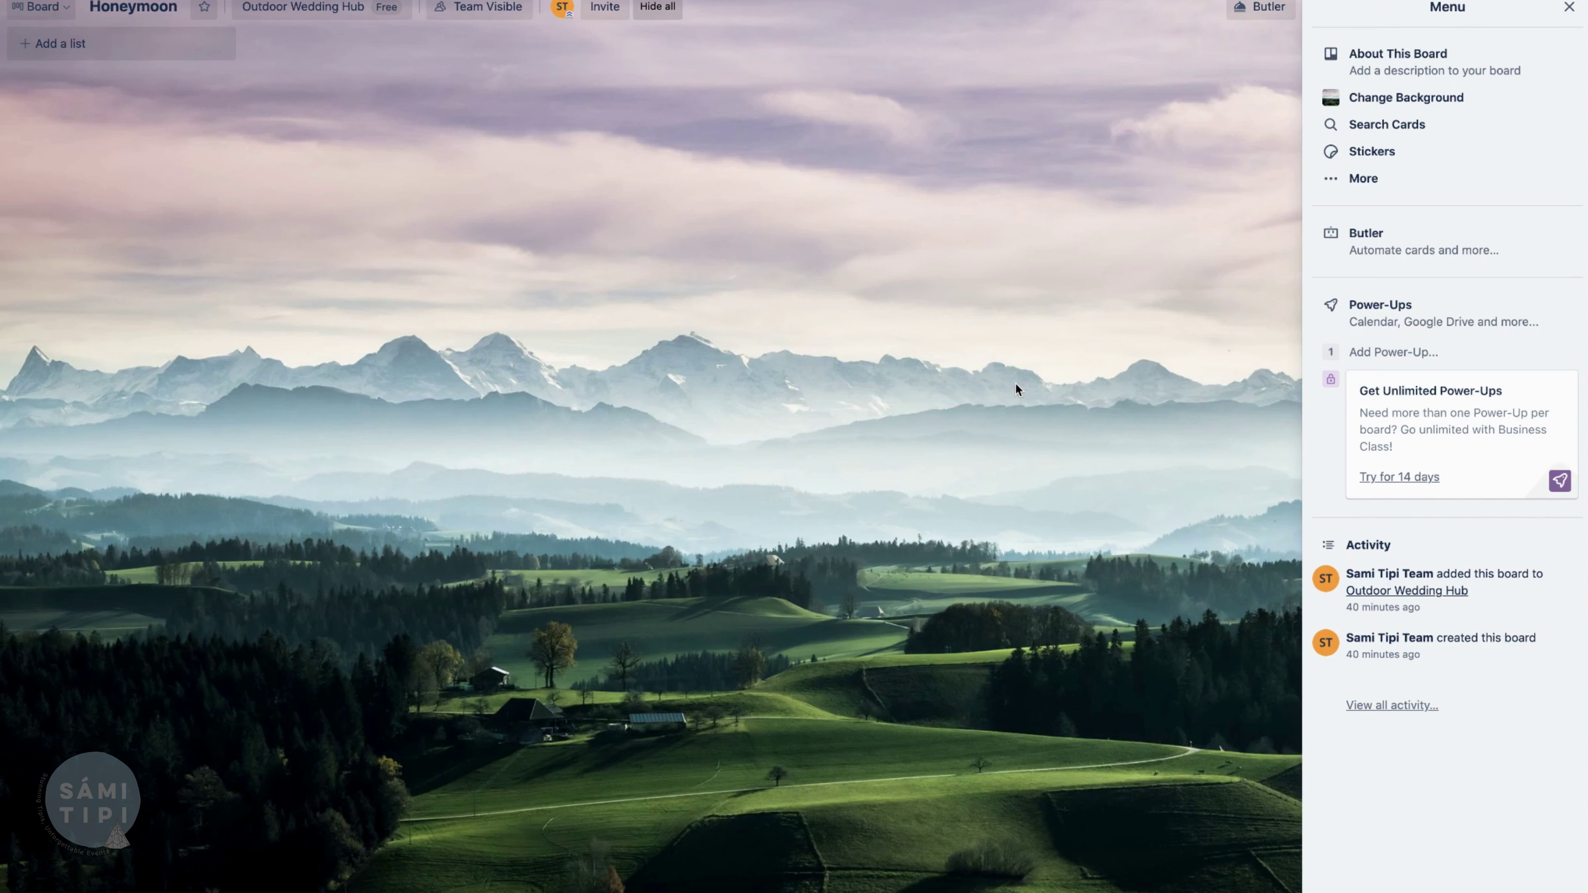
left_click(78, 42)
type("To Do List")
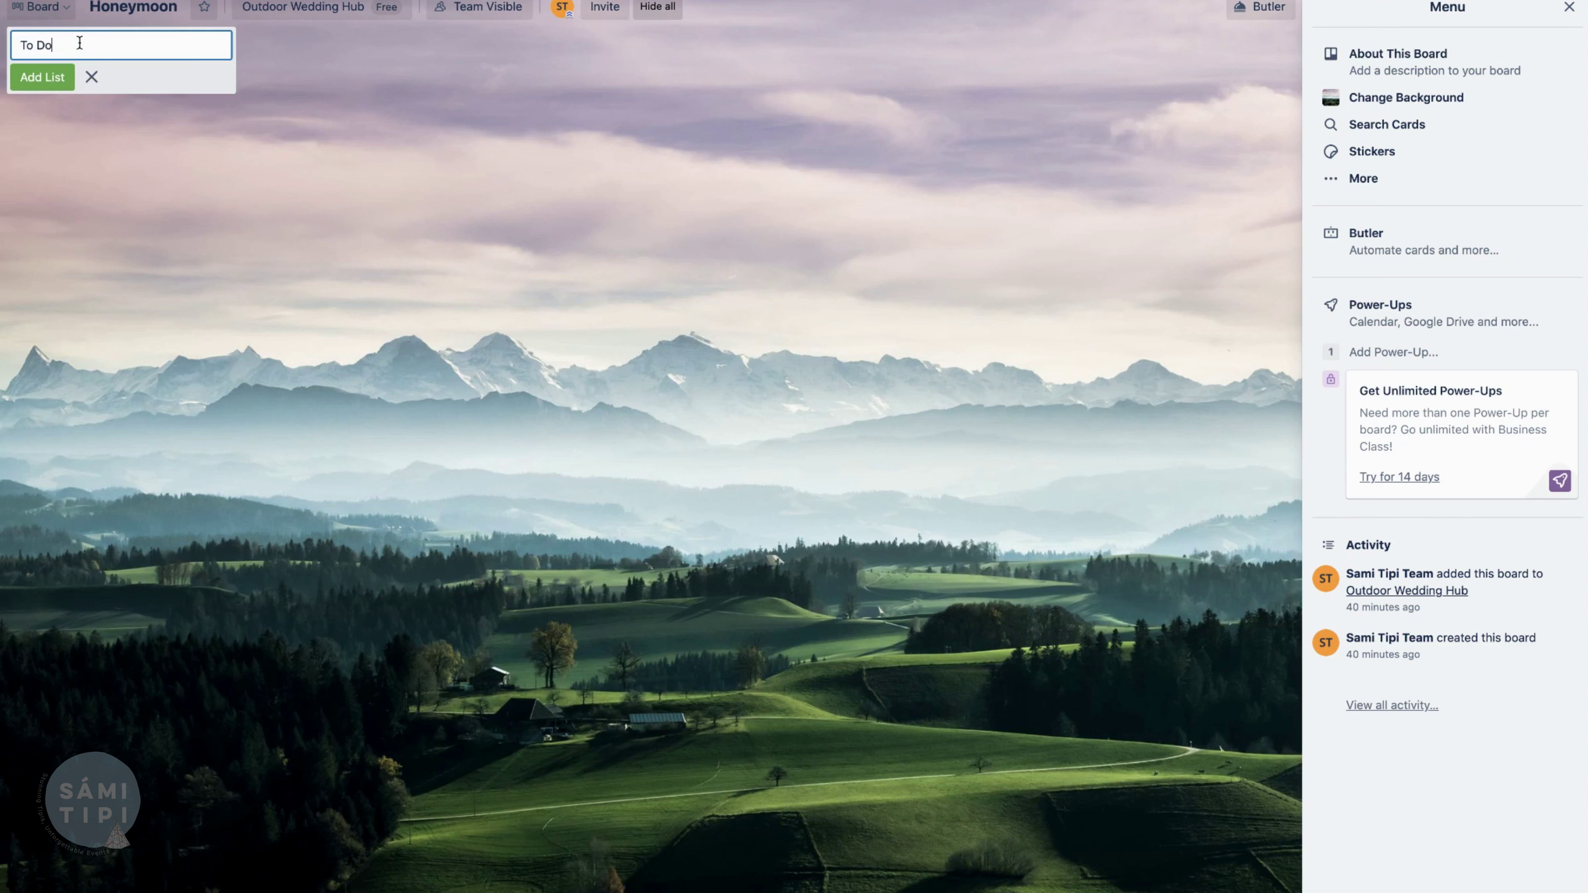
key("Return")
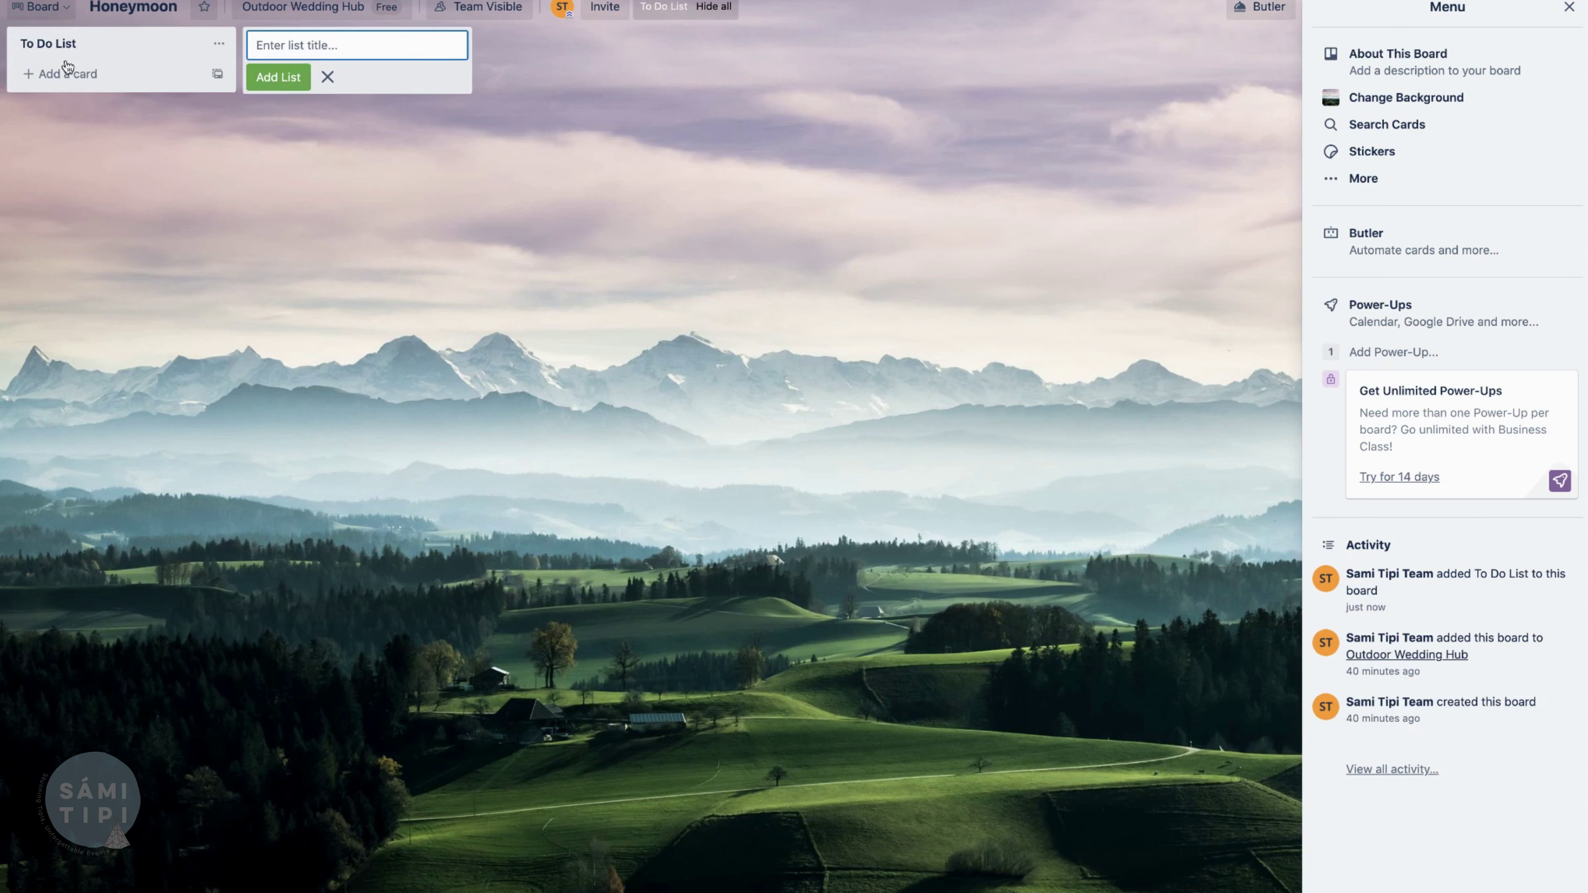
left_click(63, 68)
type("Things to do")
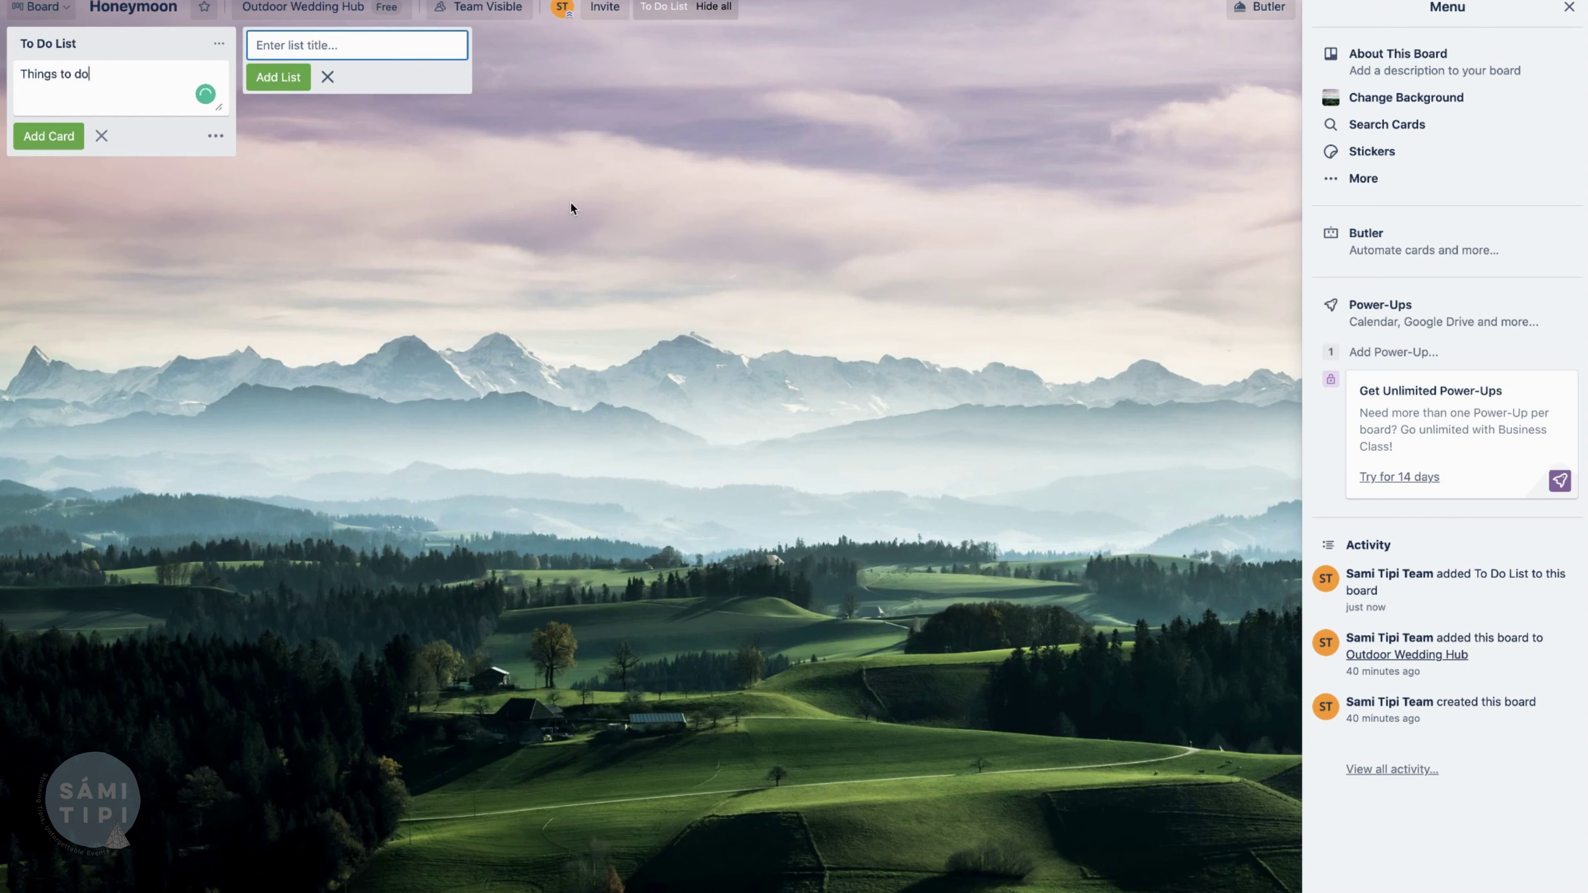
key("Return")
Add a checklist with the default title to the Things to do card, with Check Passports as an item
left_click(156, 84)
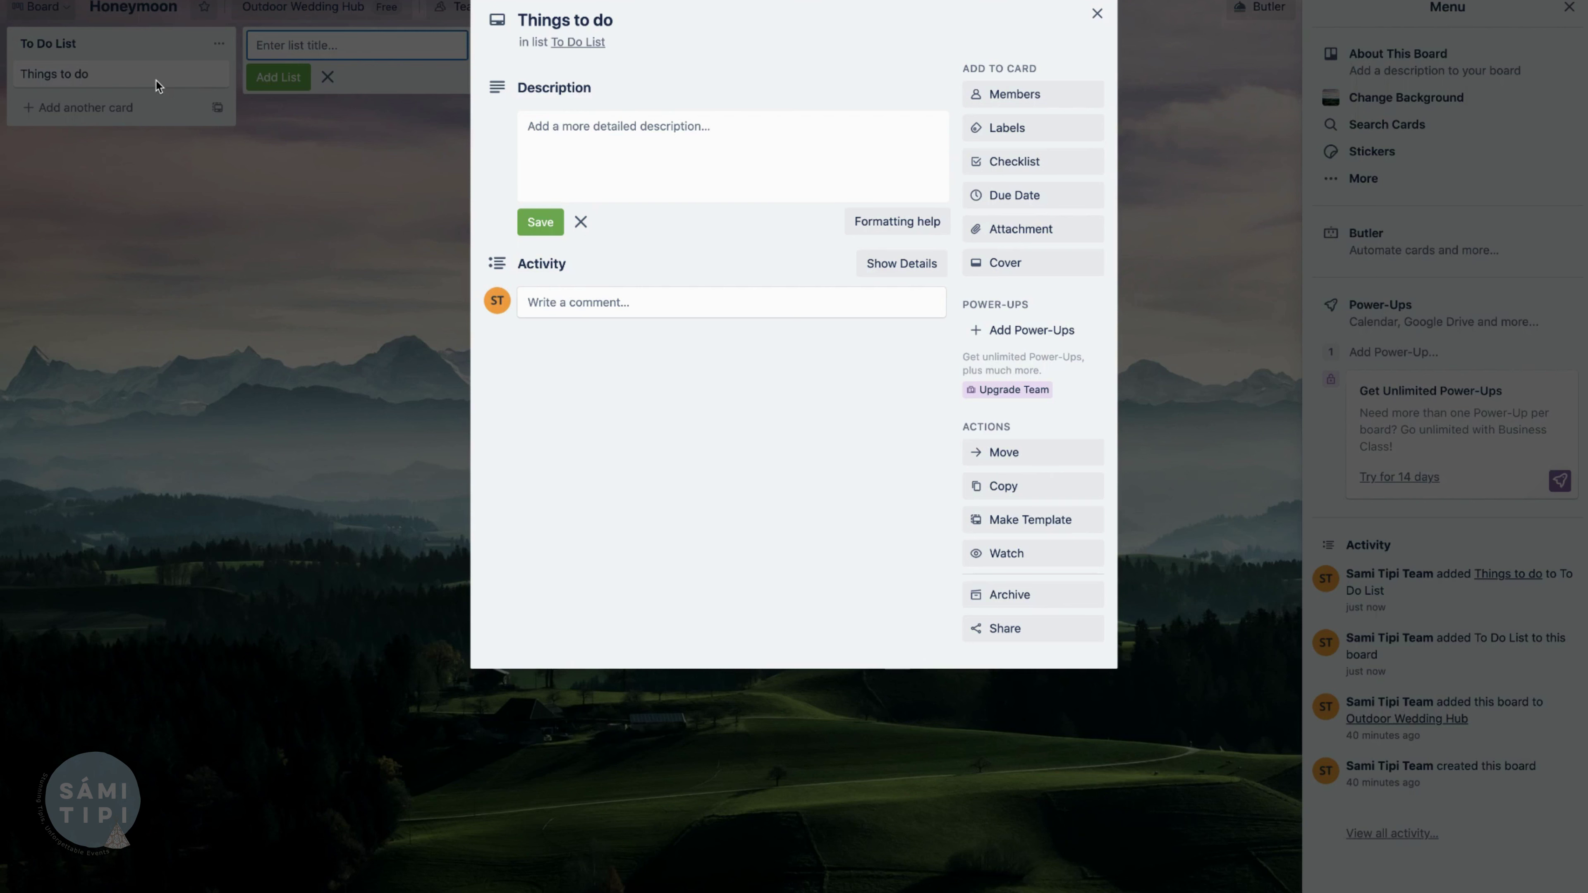
left_click(1016, 165)
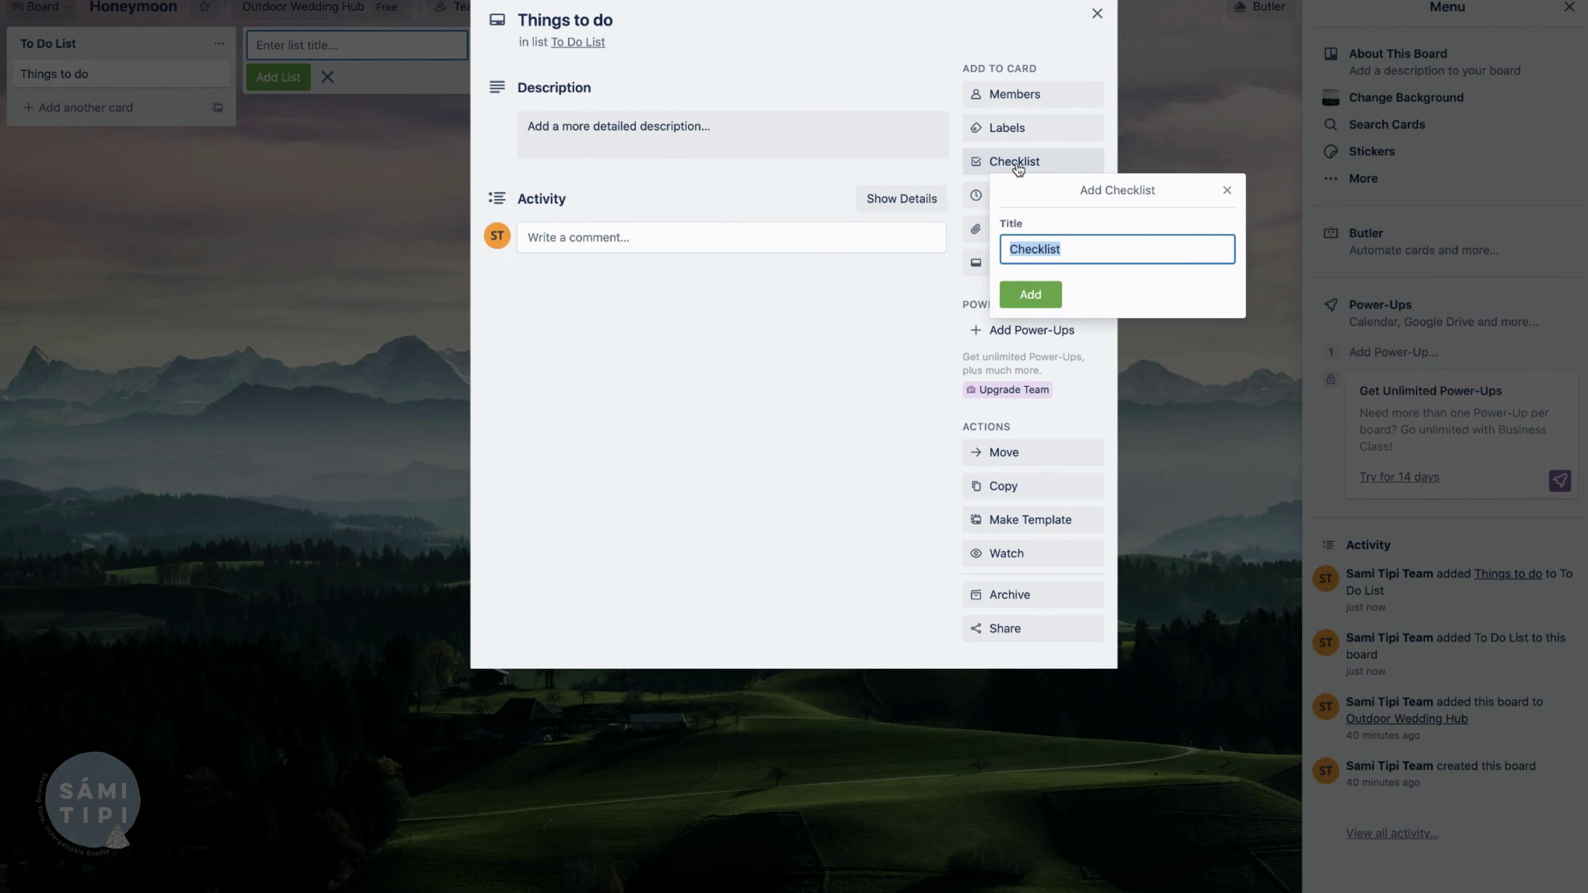
left_click(1030, 294)
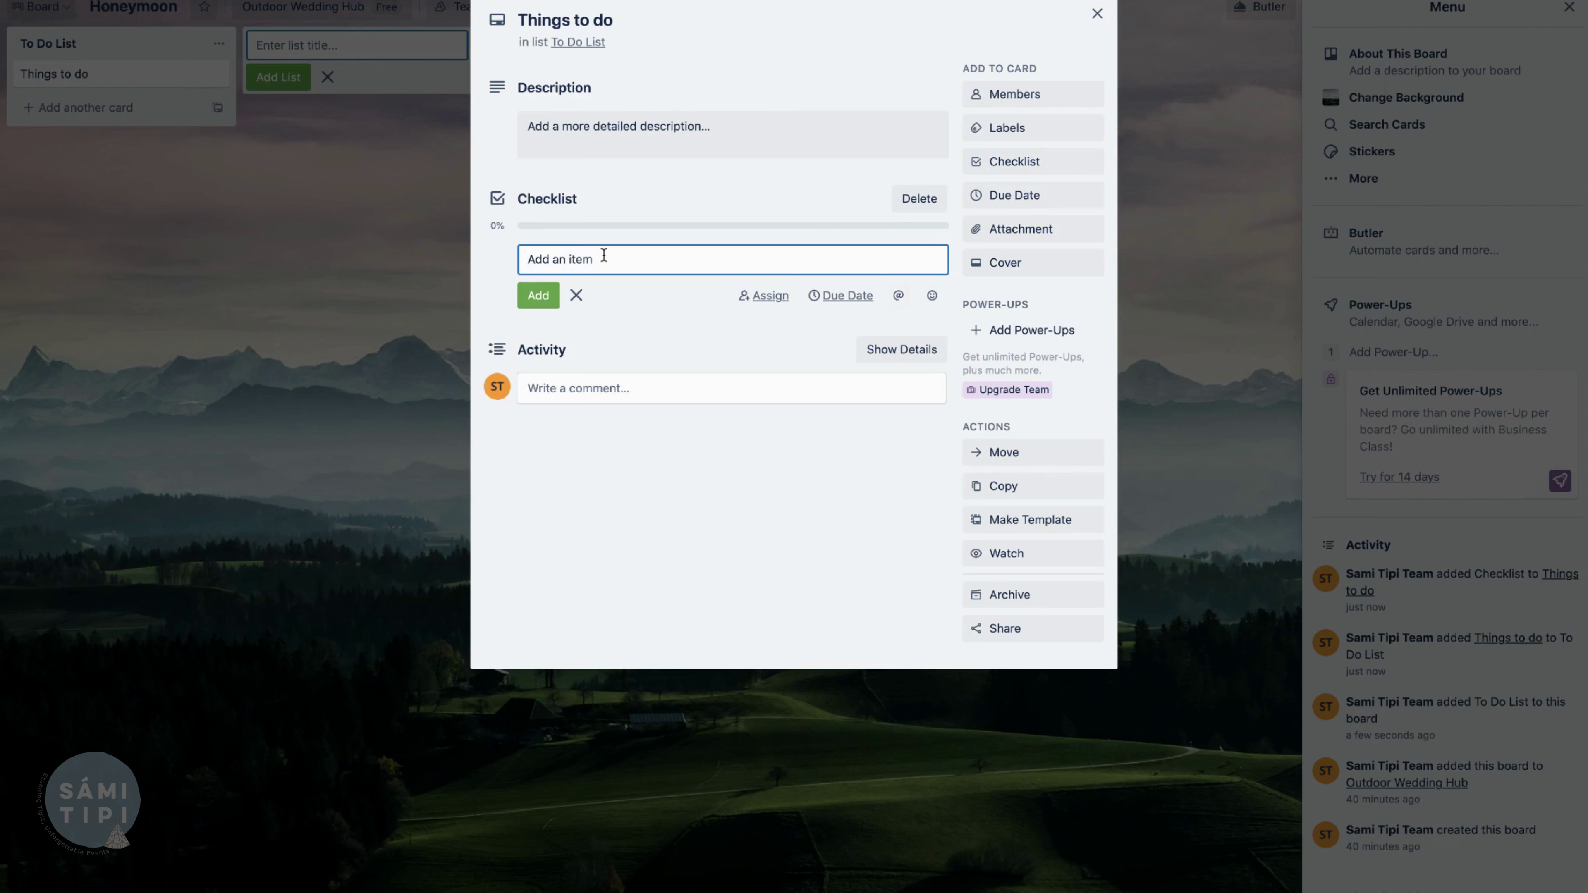
type("Check")
type("Passpo")
type("orts")
key("Return")
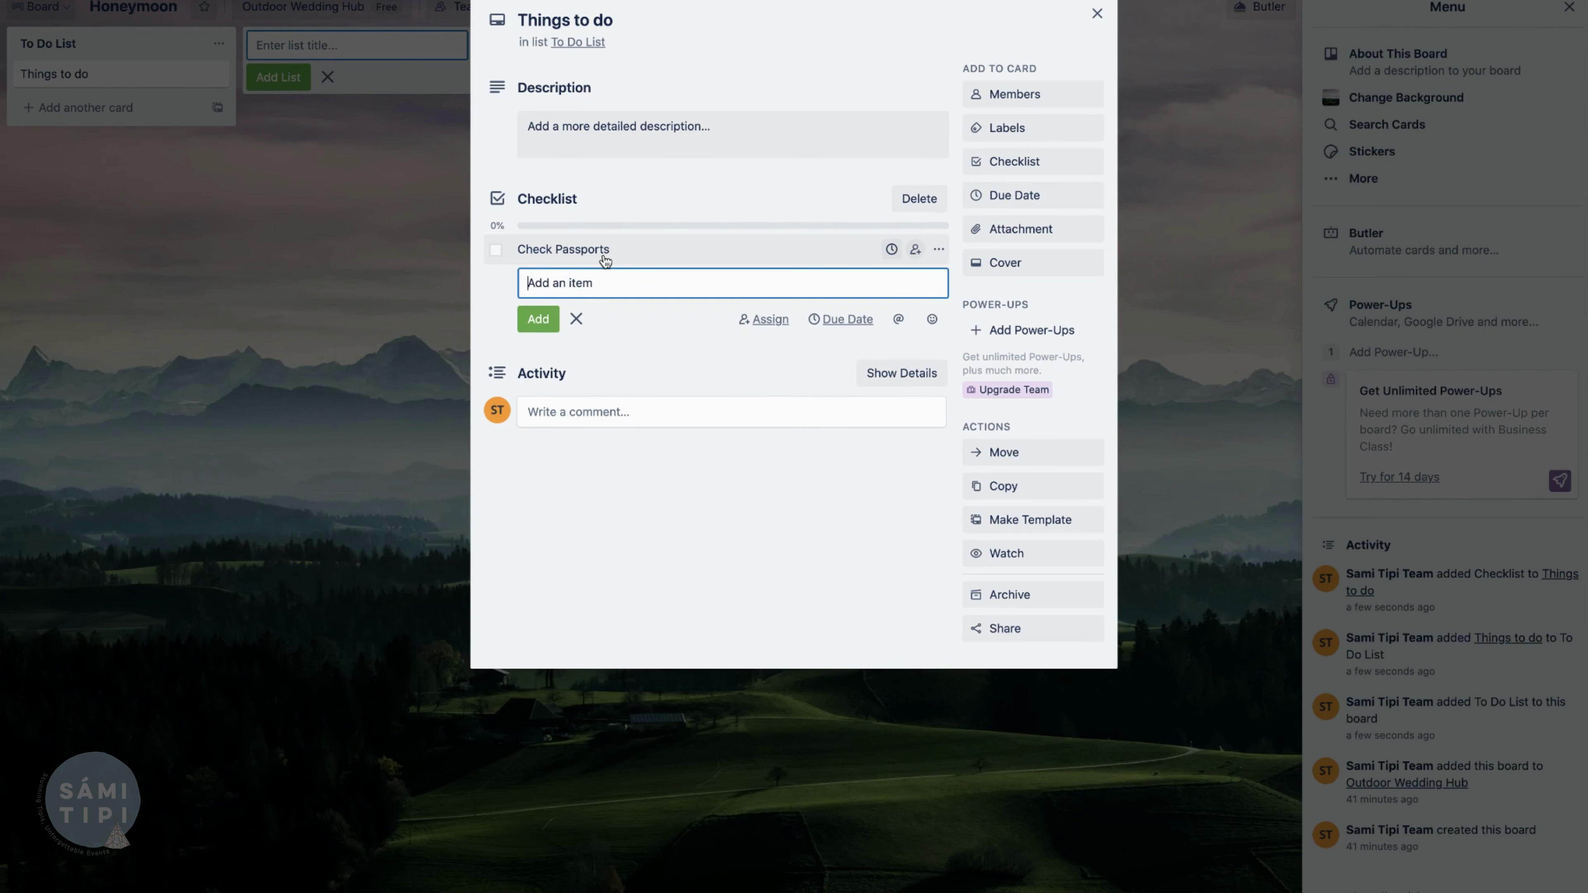
Add the items Order Tickets and Create Packing List to the checklist, keeping the title Checklist
type("Ord")
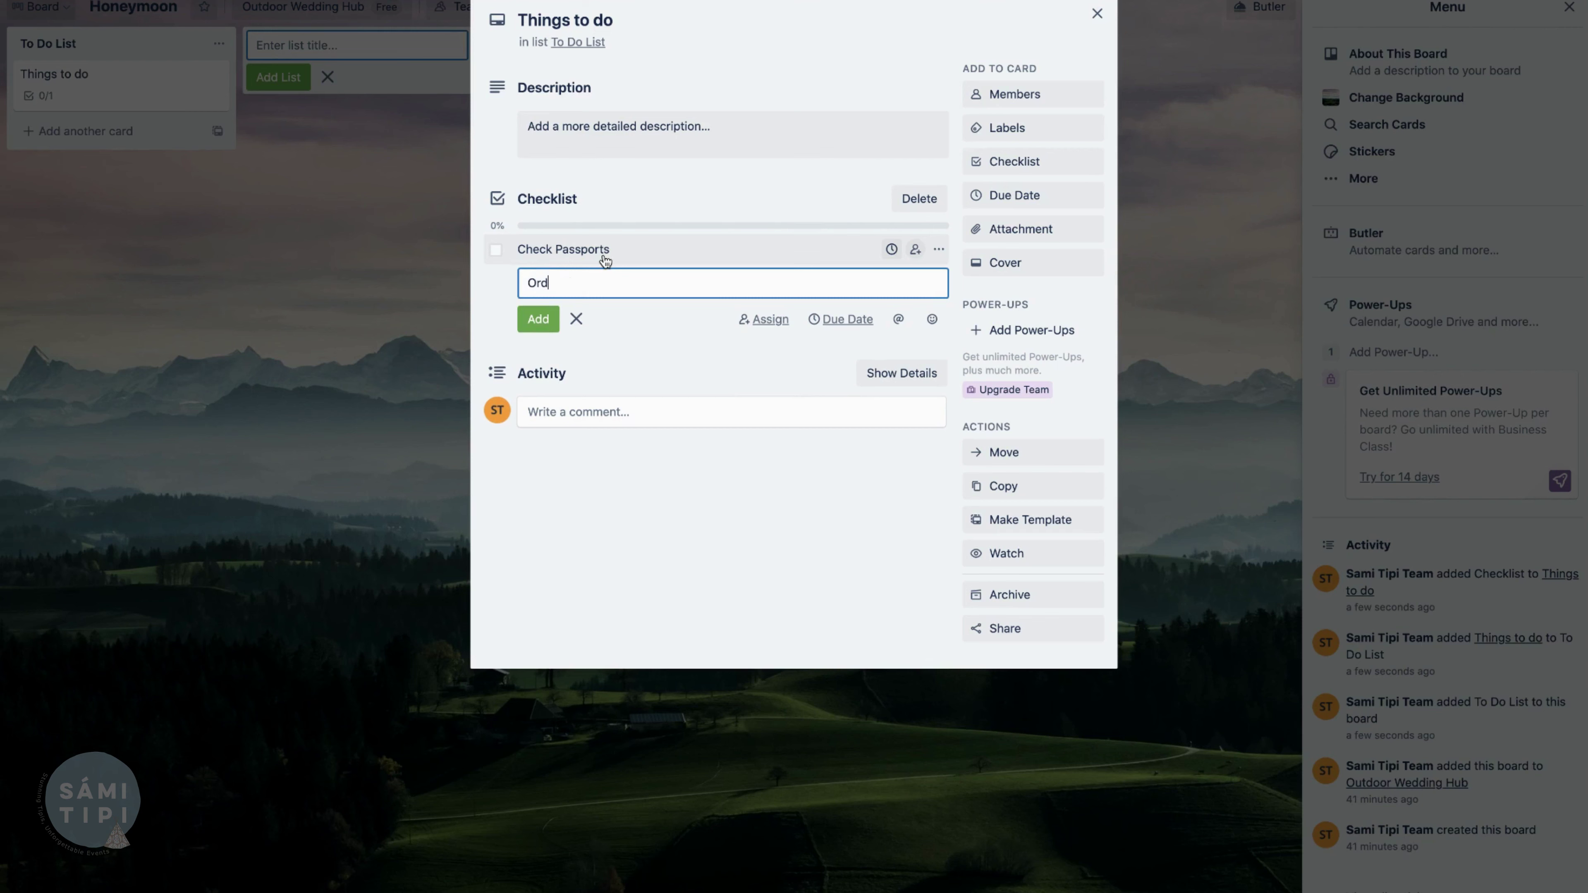
type("er Tickets")
key("Return")
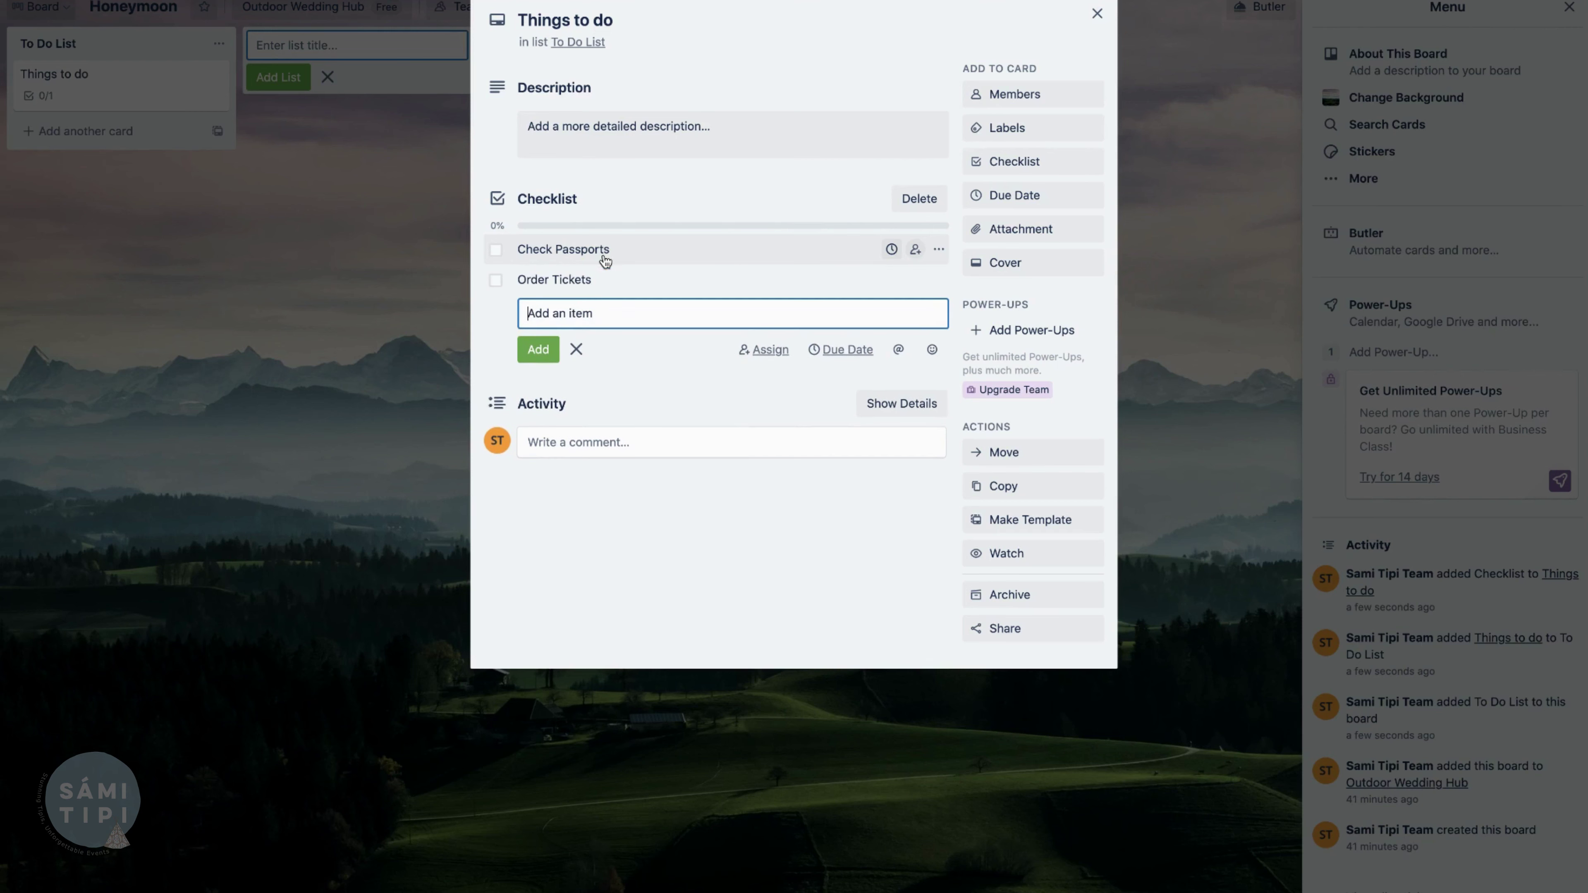
type("Create Pak")
key("BackSpace")
type("cking List")
key("Return")
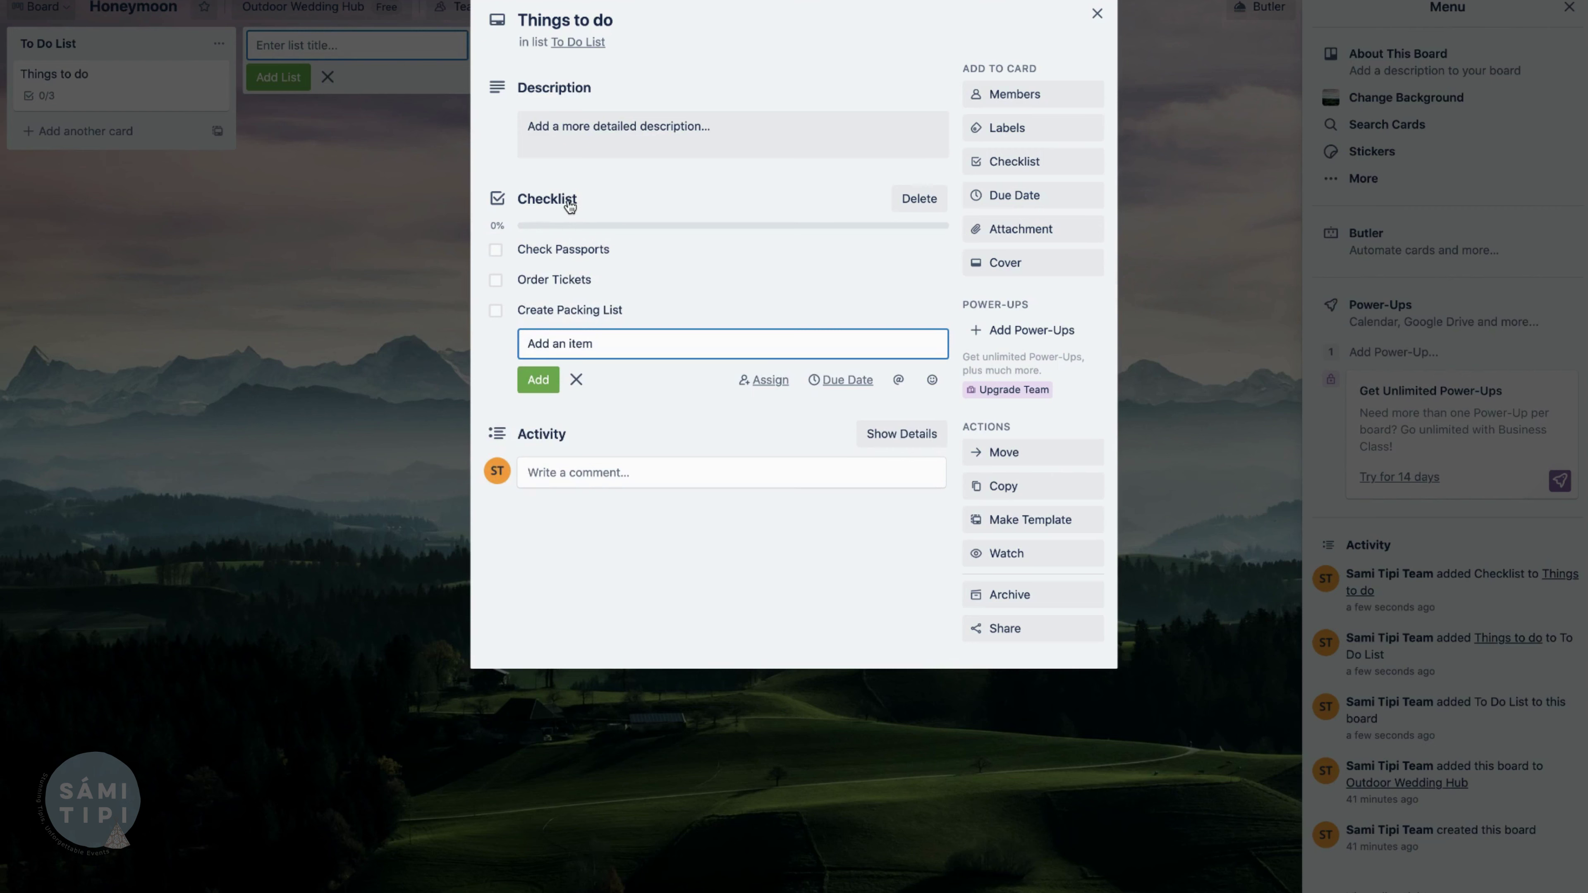
left_click(569, 205)
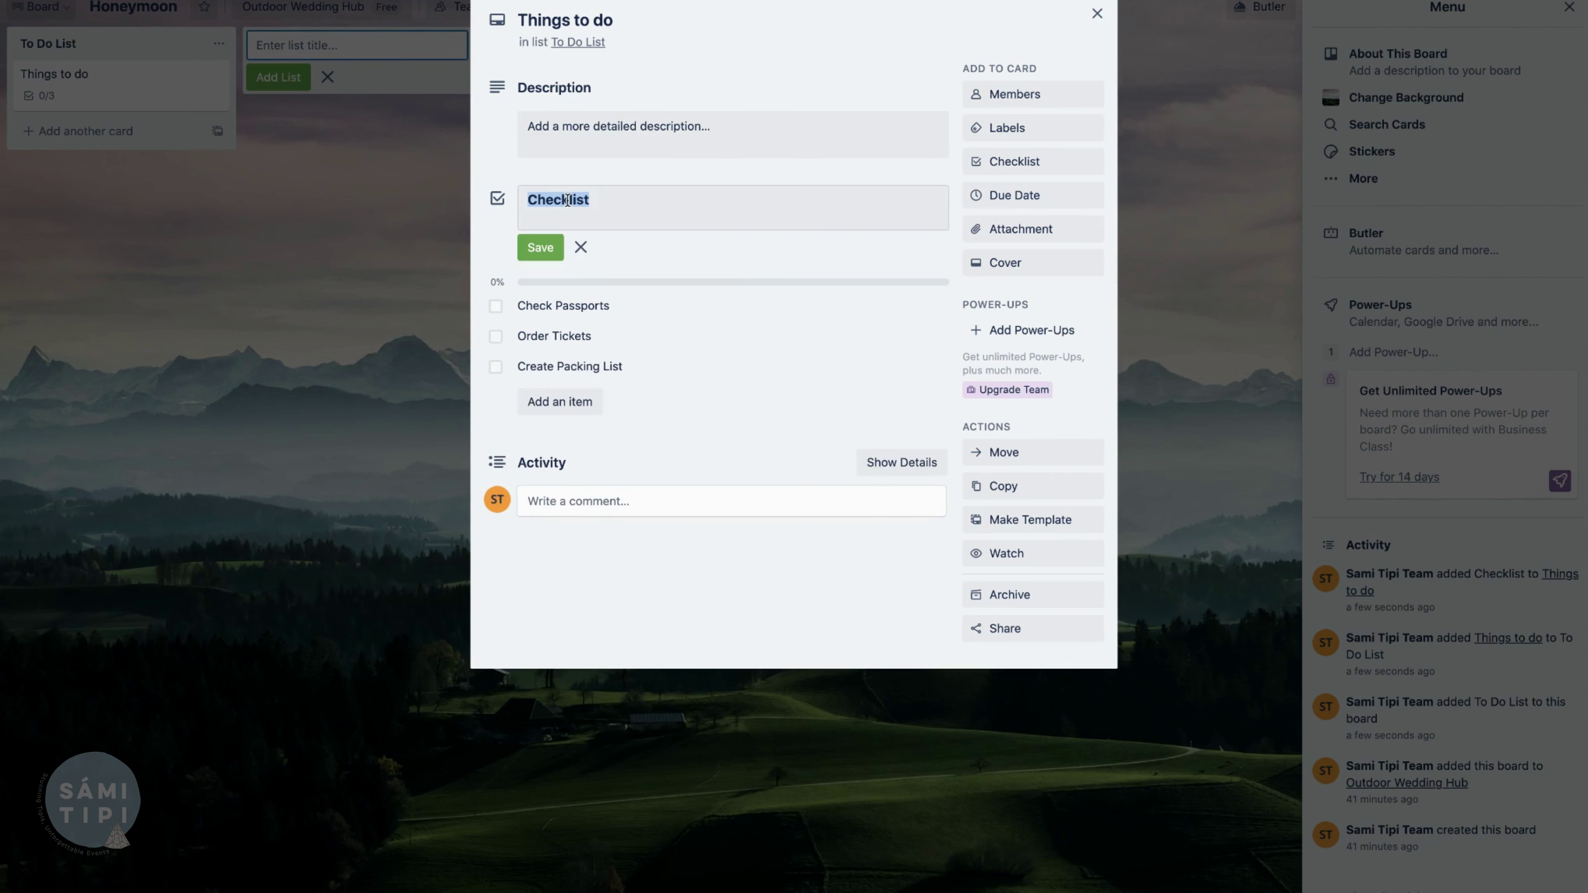
left_click(541, 253)
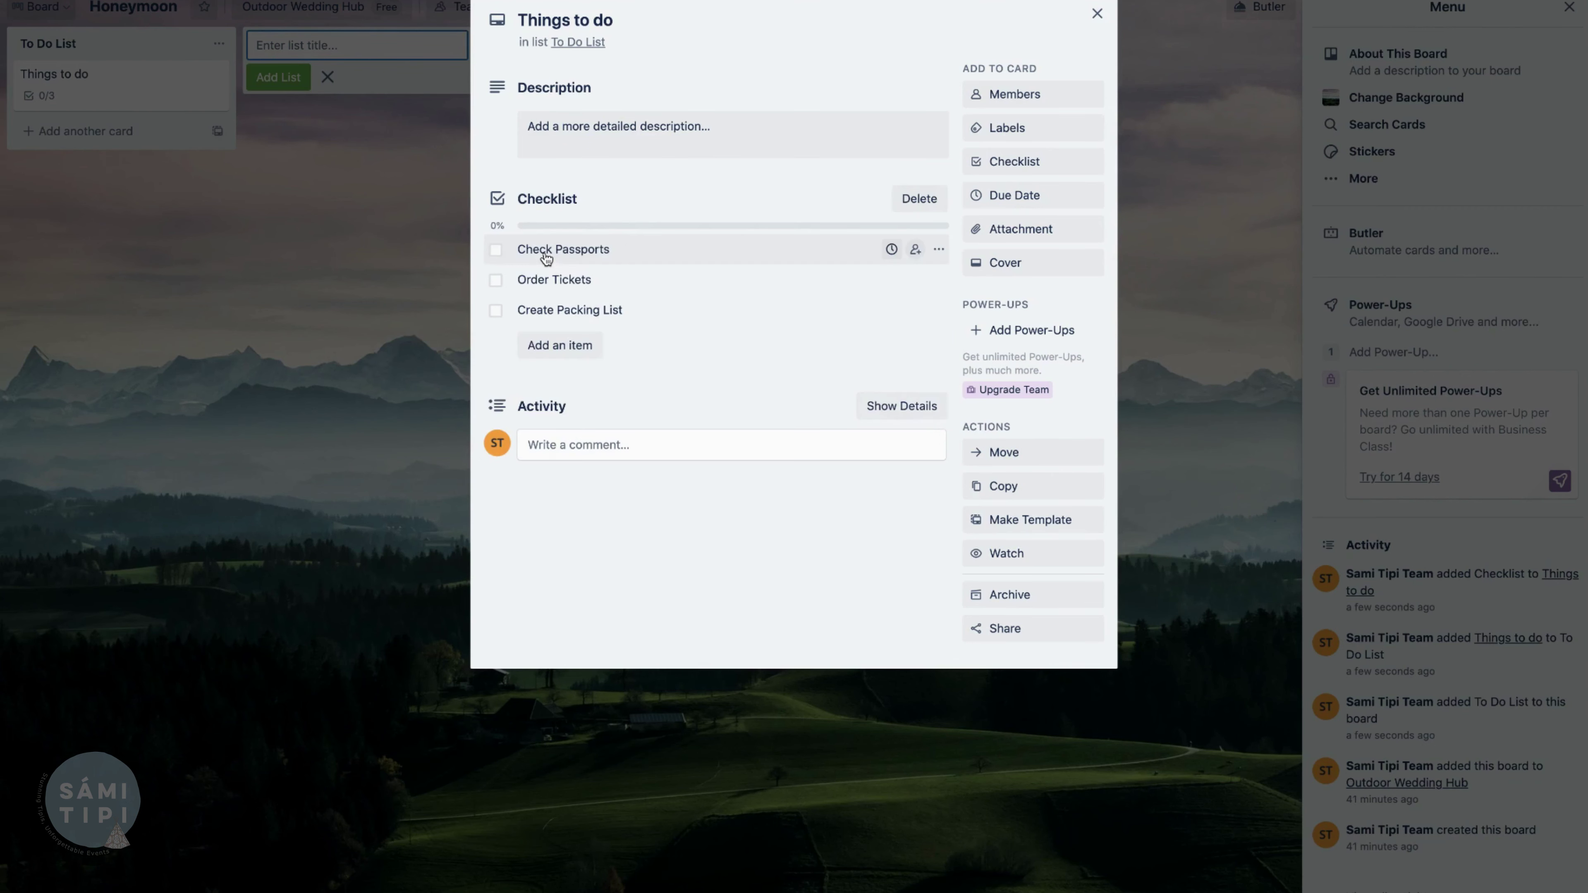
Mark Check Passports, Order Tickets and Create Packing List as complete and close the Things to do card
left_click(496, 252)
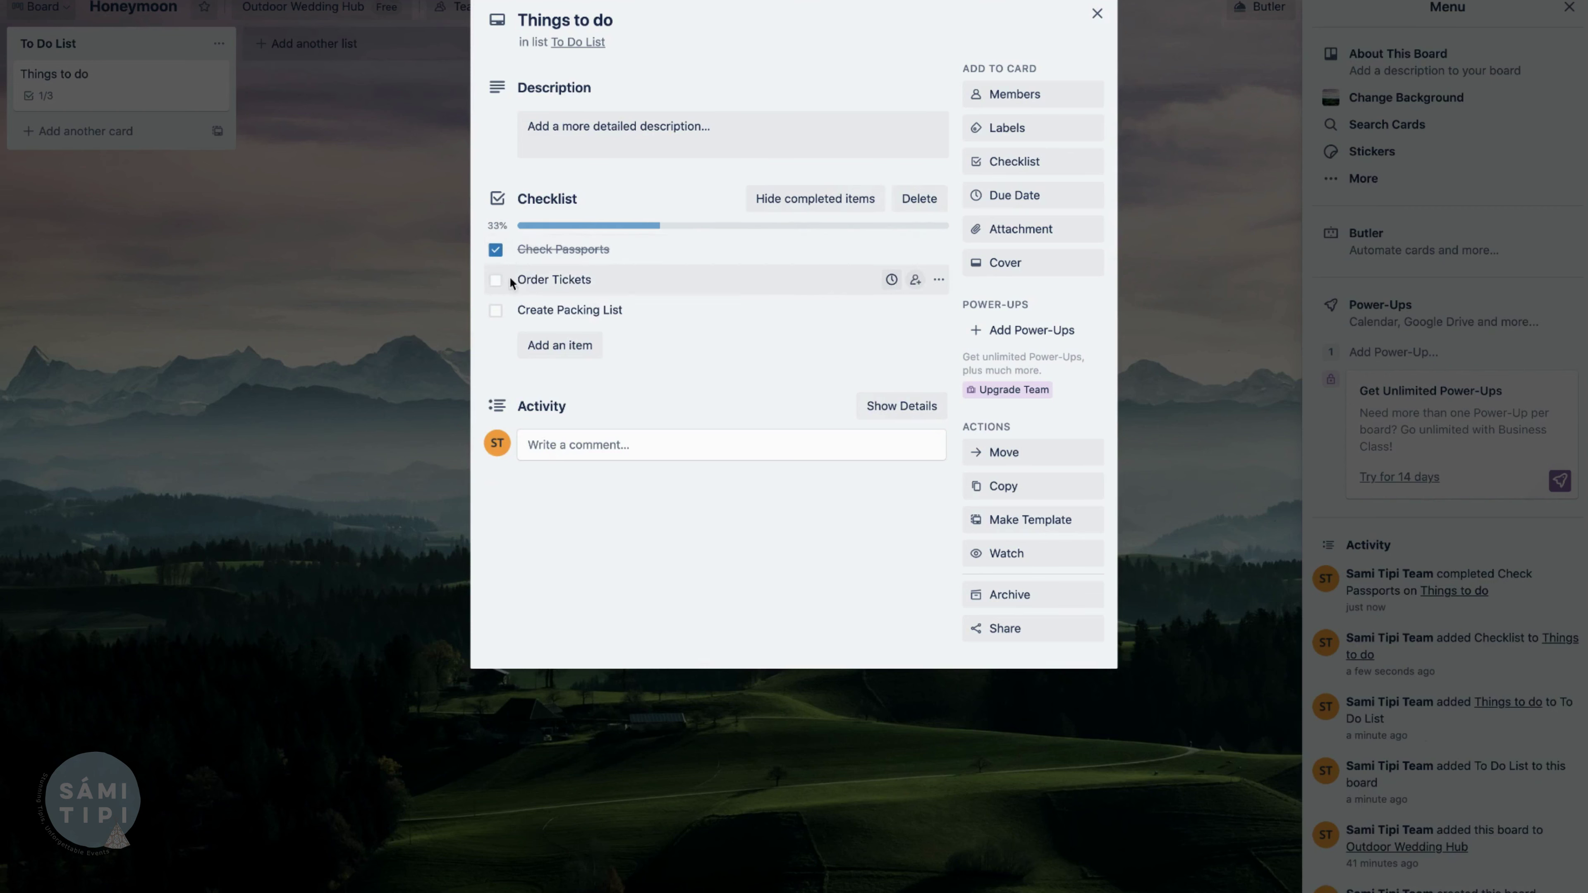
left_click(496, 285)
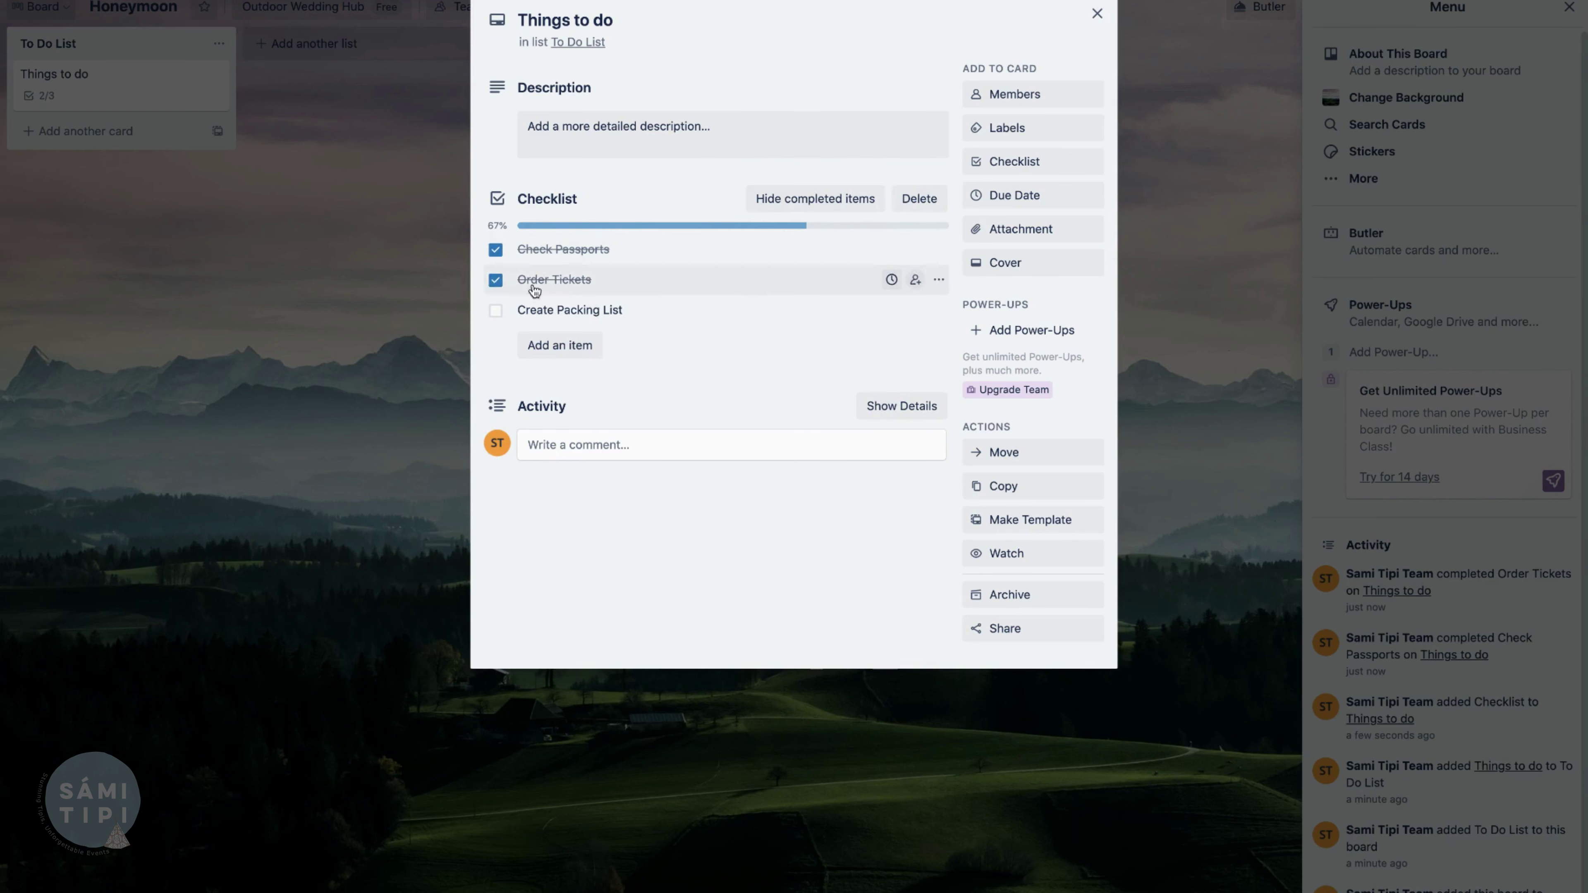
left_click(496, 313)
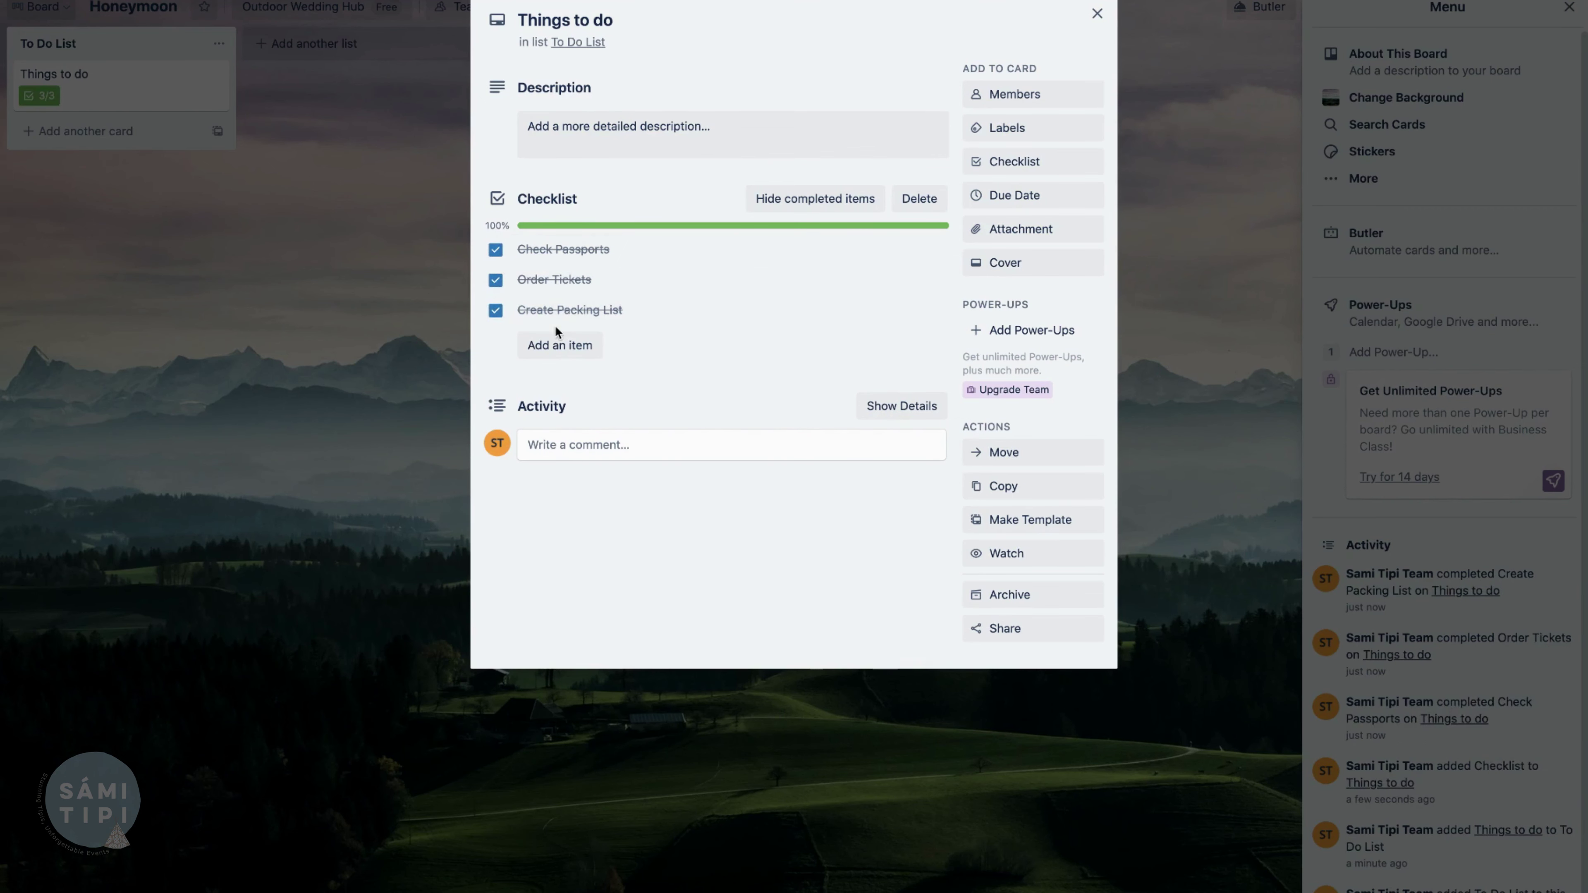
left_click(135, 257)
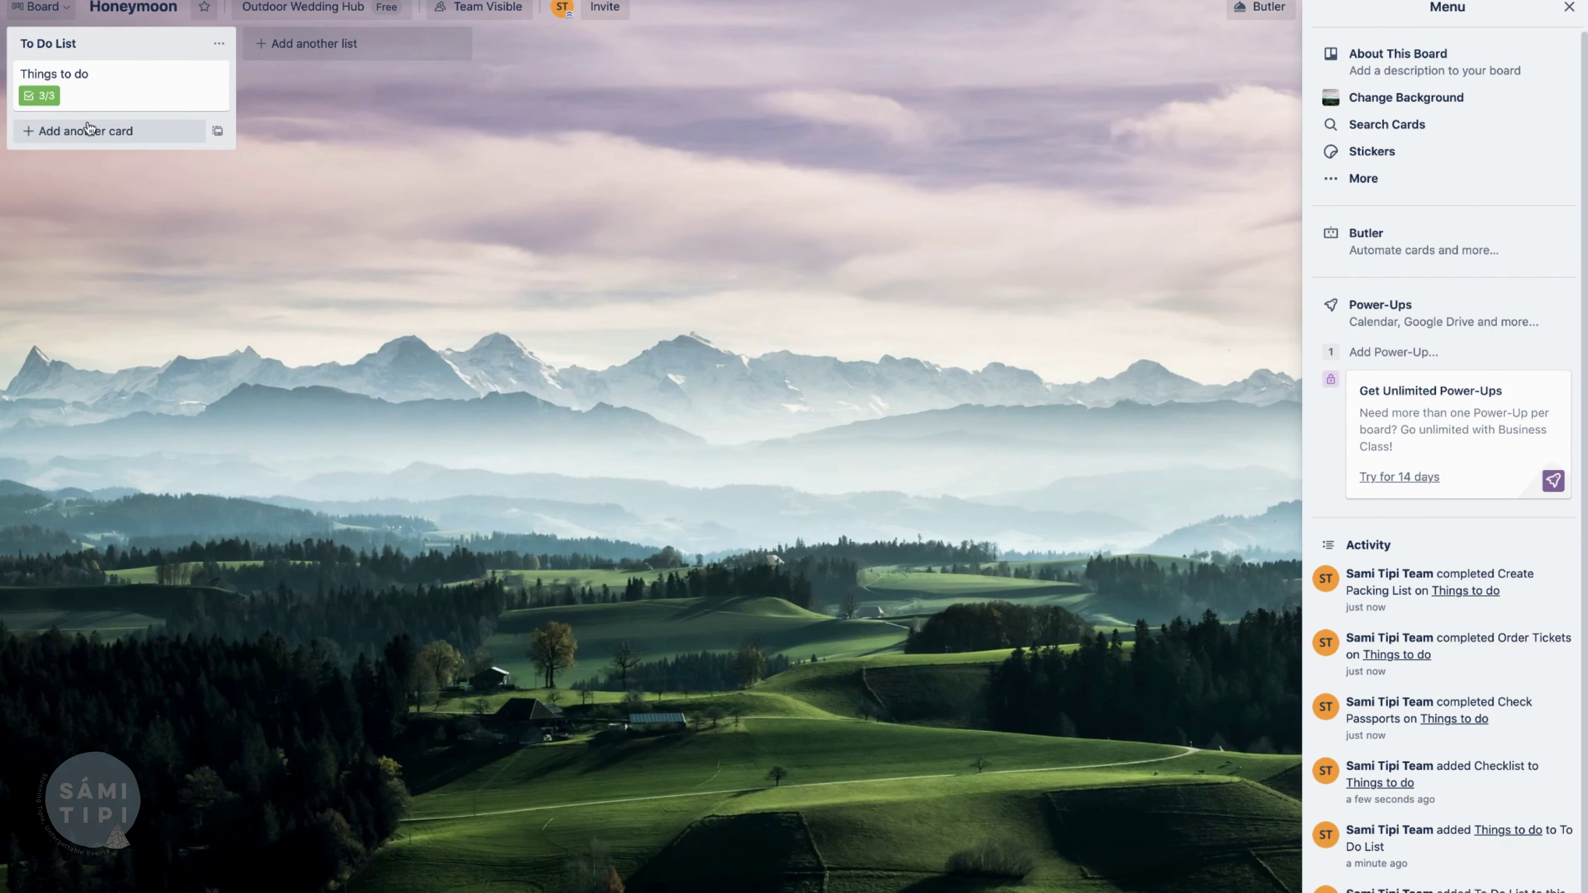
left_click(107, 97)
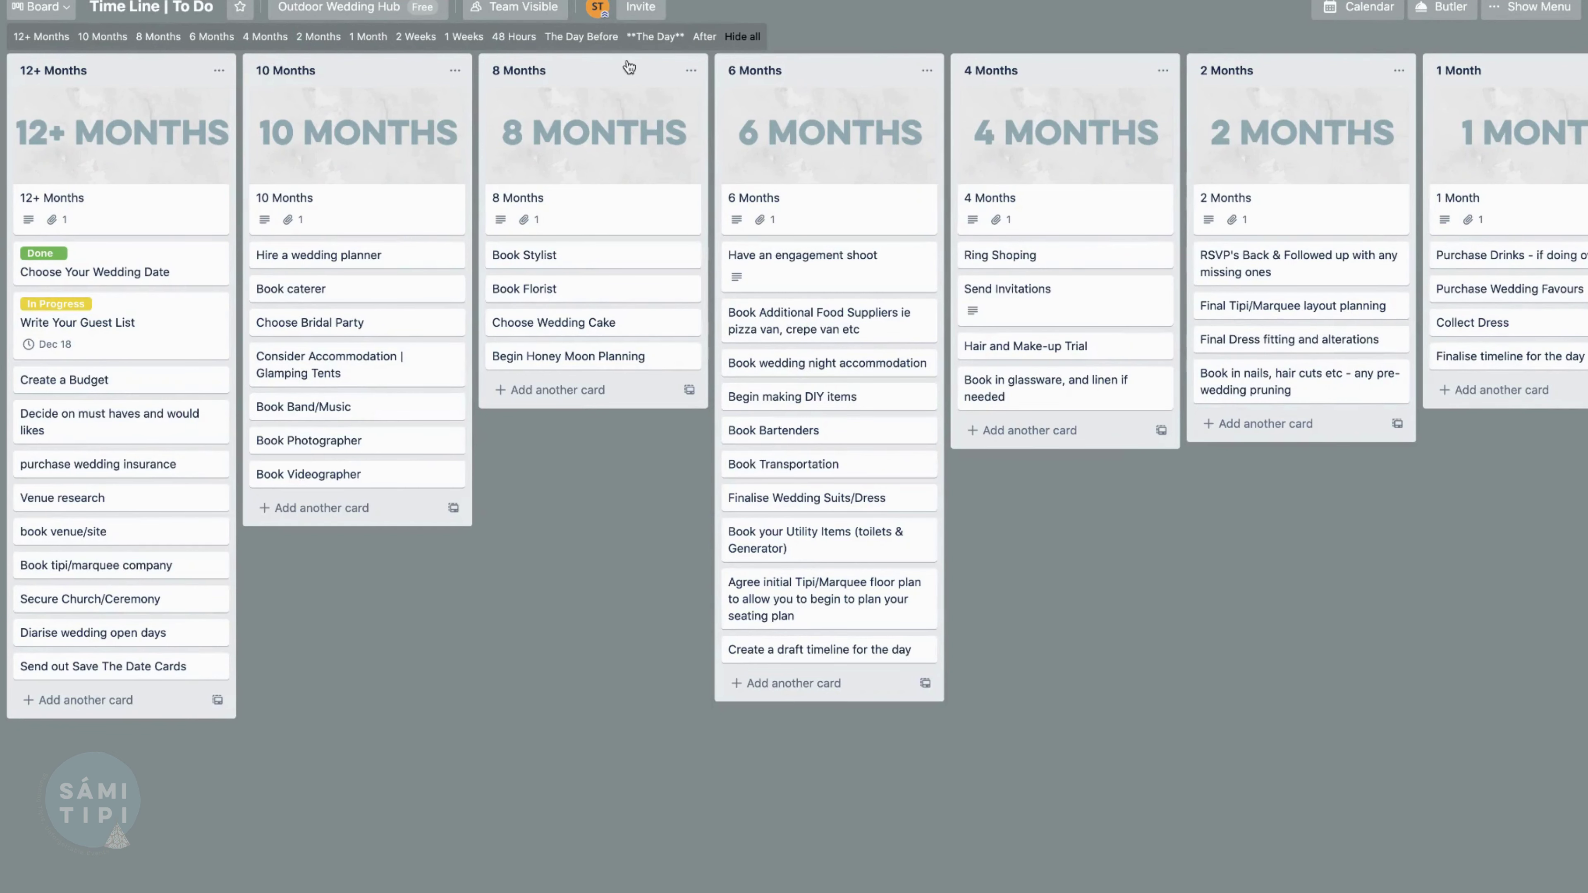
Hide the 6 Months and 4 Months lists on the Time Line | To Do board
scroll(153, 92, "right", 6)
scroll(153, 93, "right", 20)
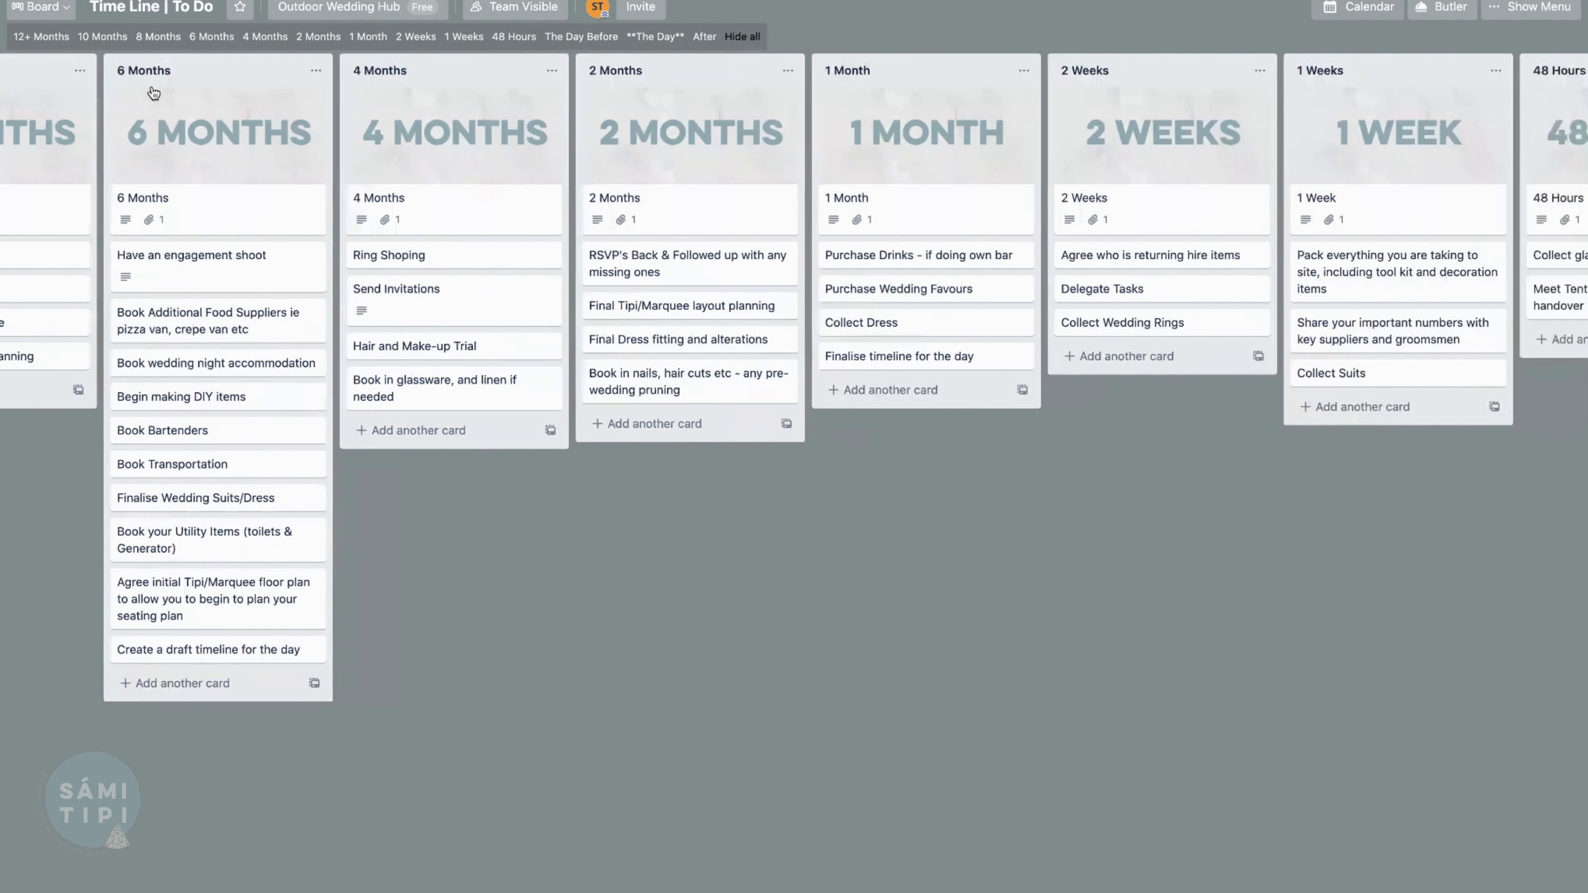
scroll(153, 93, "left", 20)
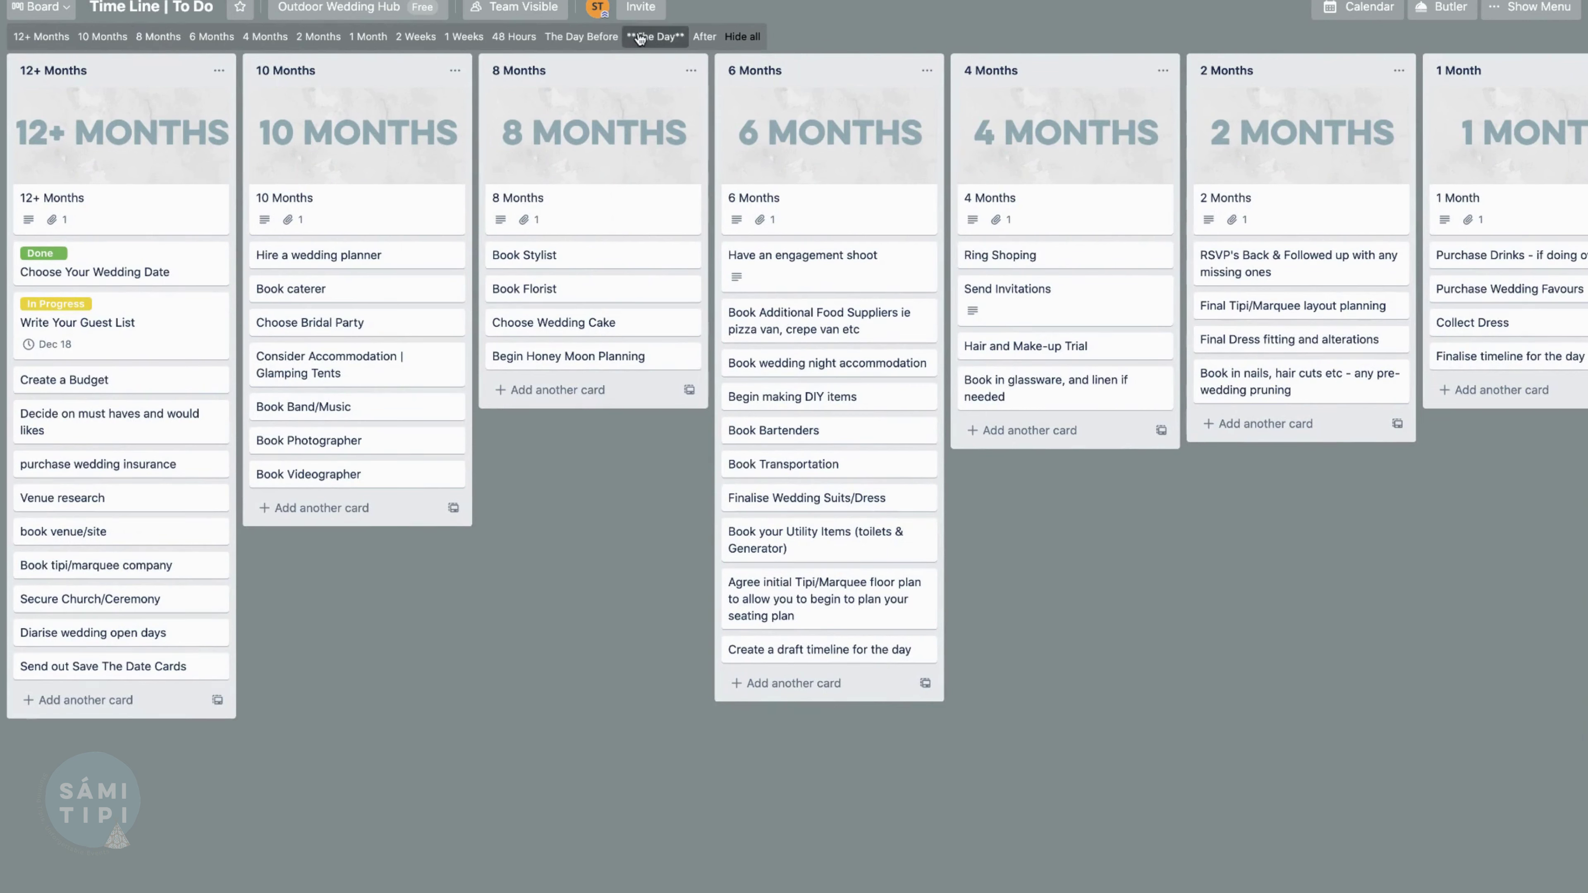
left_click(230, 45)
left_click(265, 38)
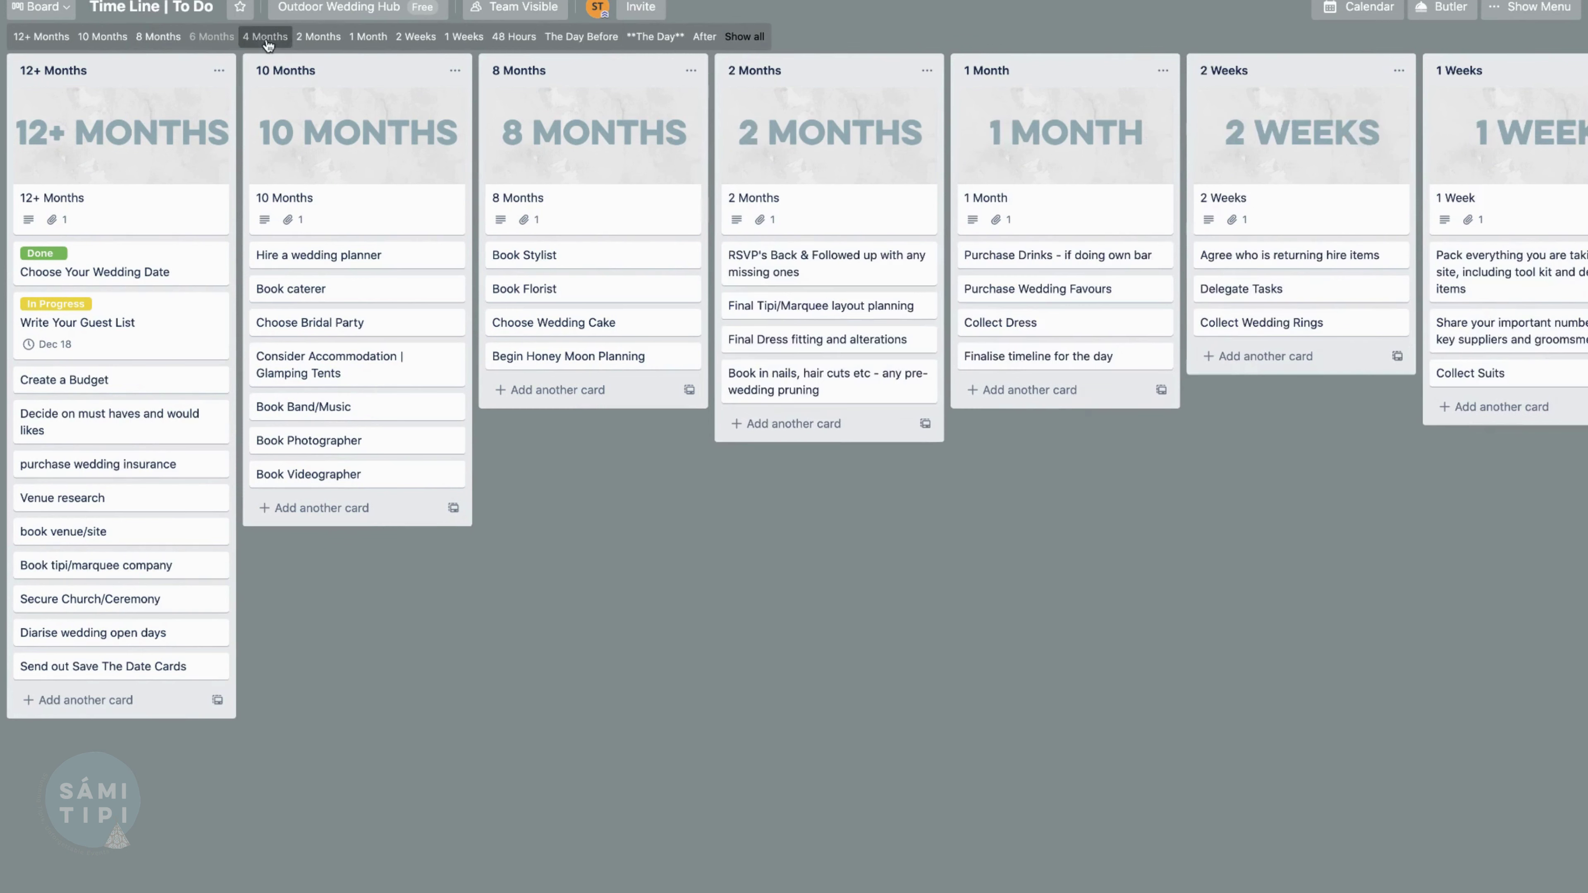
Hide the 2 Months, 1 Month, 2 Weeks, 1 Weeks, 48 Hours, The Day Before, The Day and After lists on the board
left_click(319, 38)
left_click(372, 38)
left_click(434, 42)
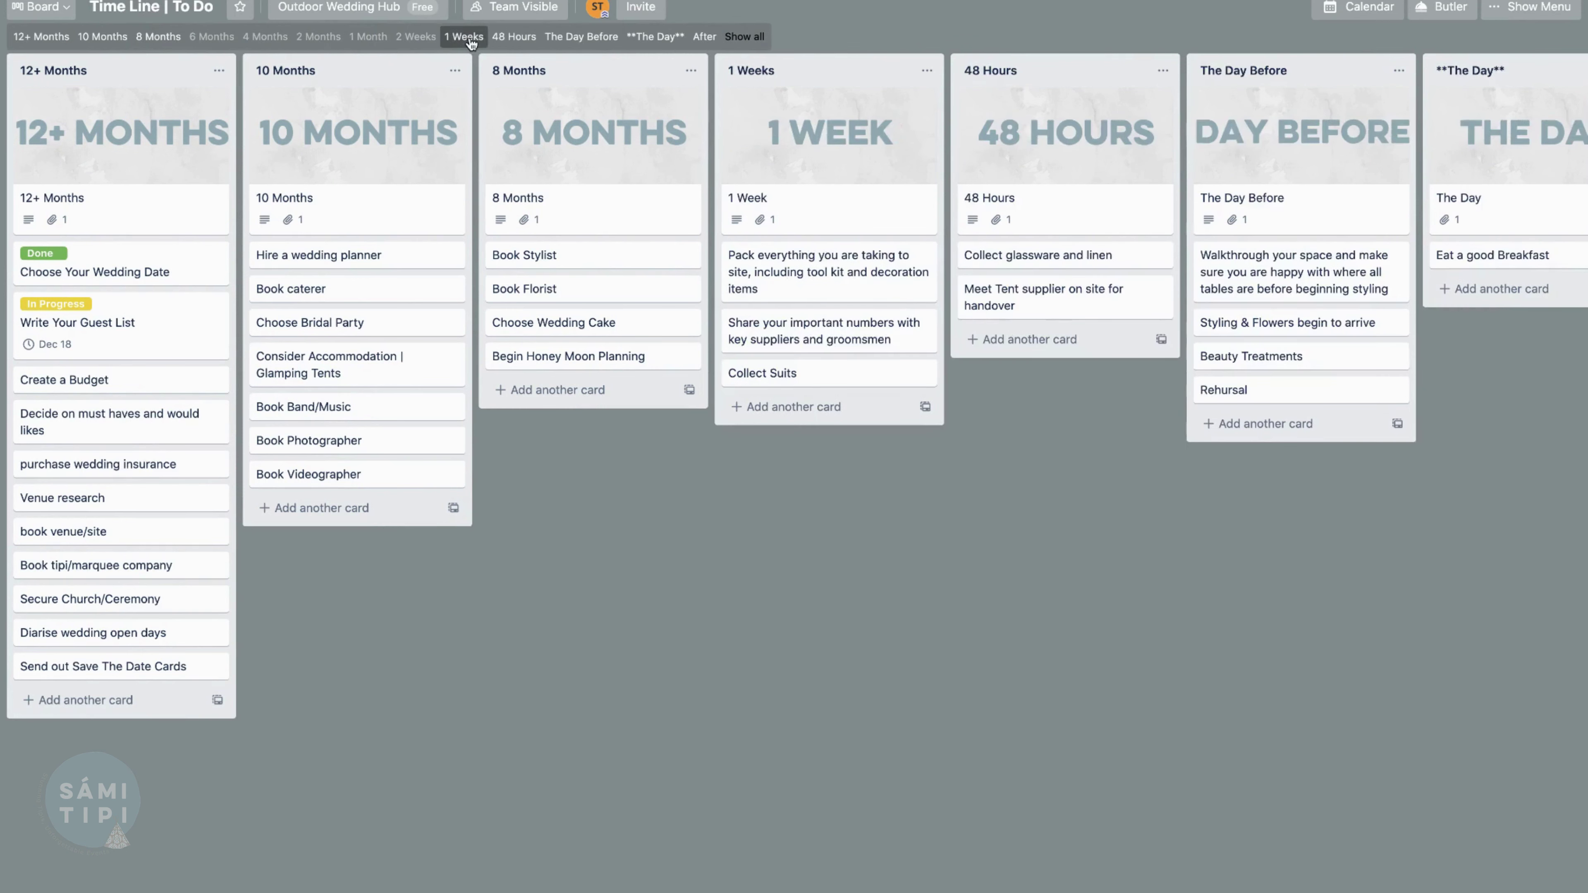
left_click(469, 43)
left_click(509, 43)
left_click(550, 42)
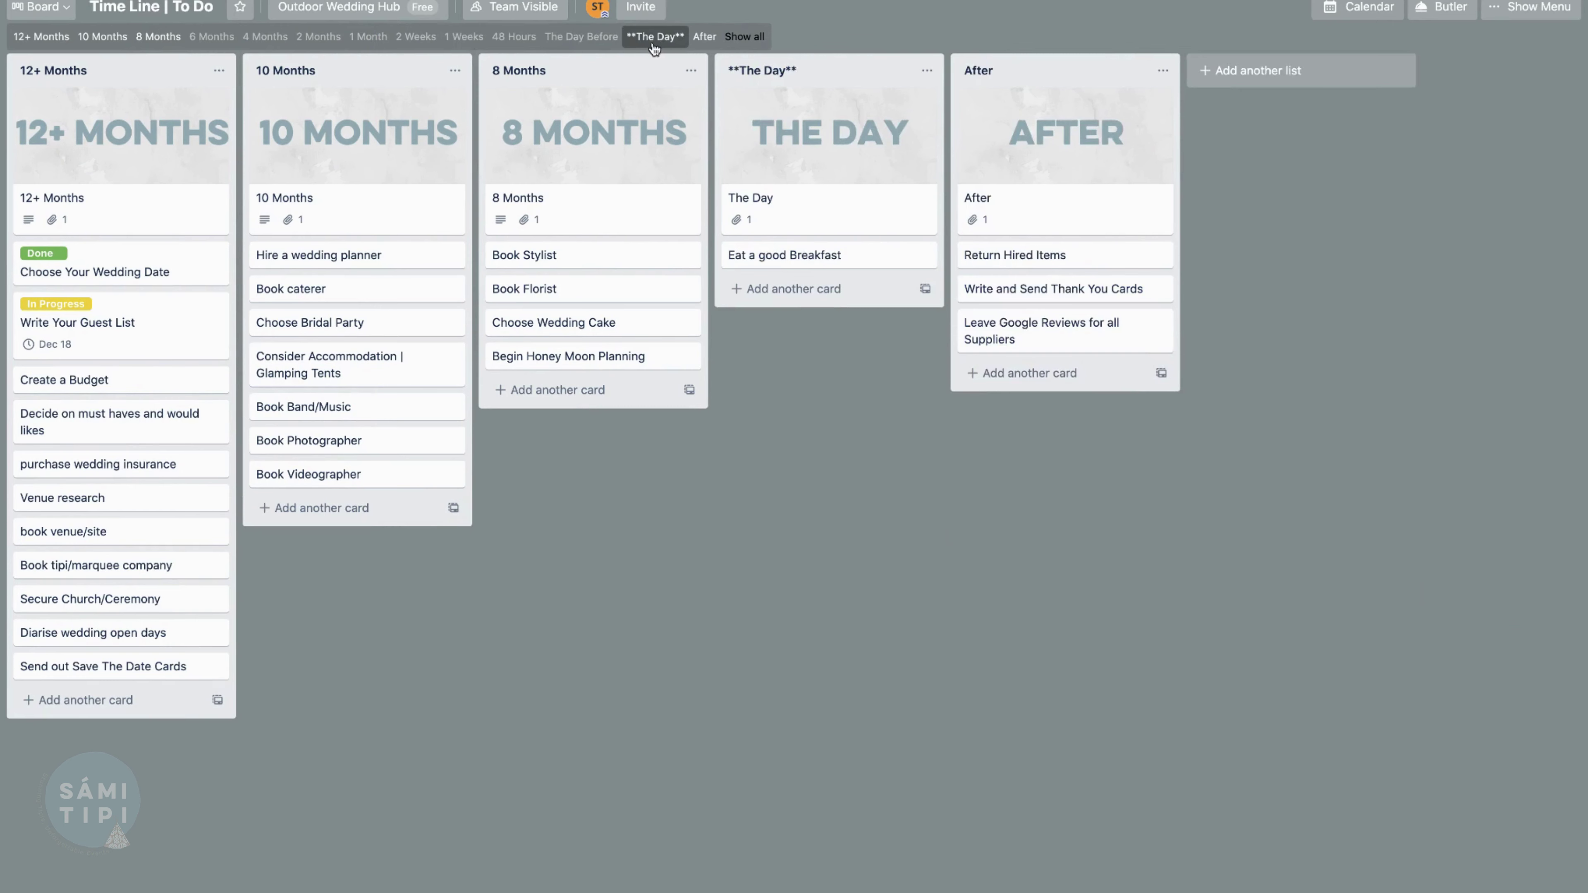
left_click(651, 41)
left_click(706, 38)
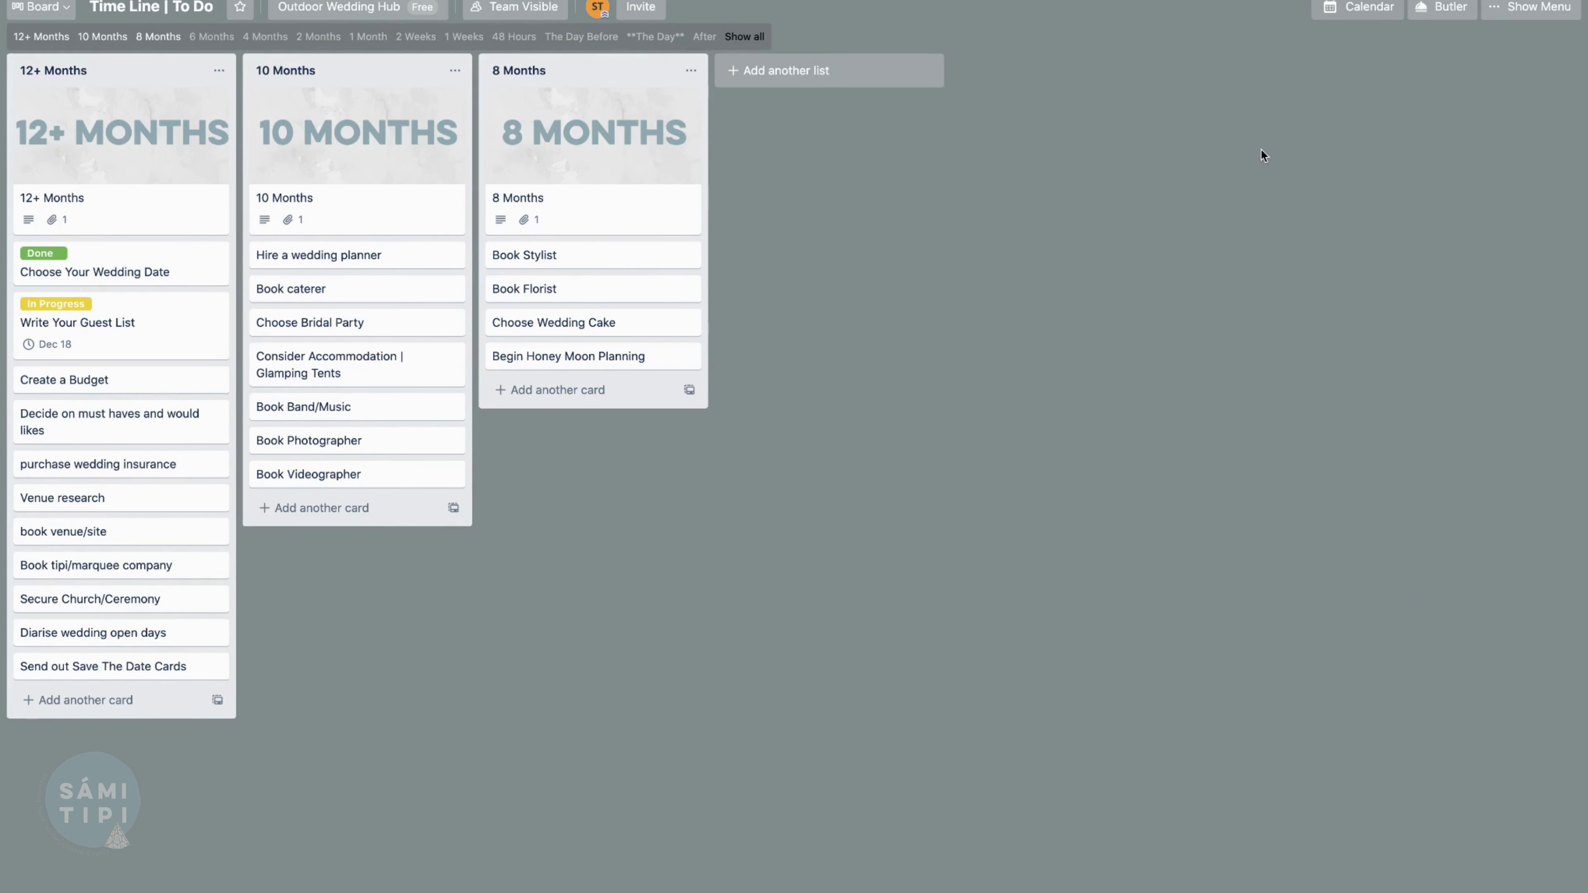
Show all hidden lists on the Time Line | To Do board and look across the full timeline
left_click(735, 36)
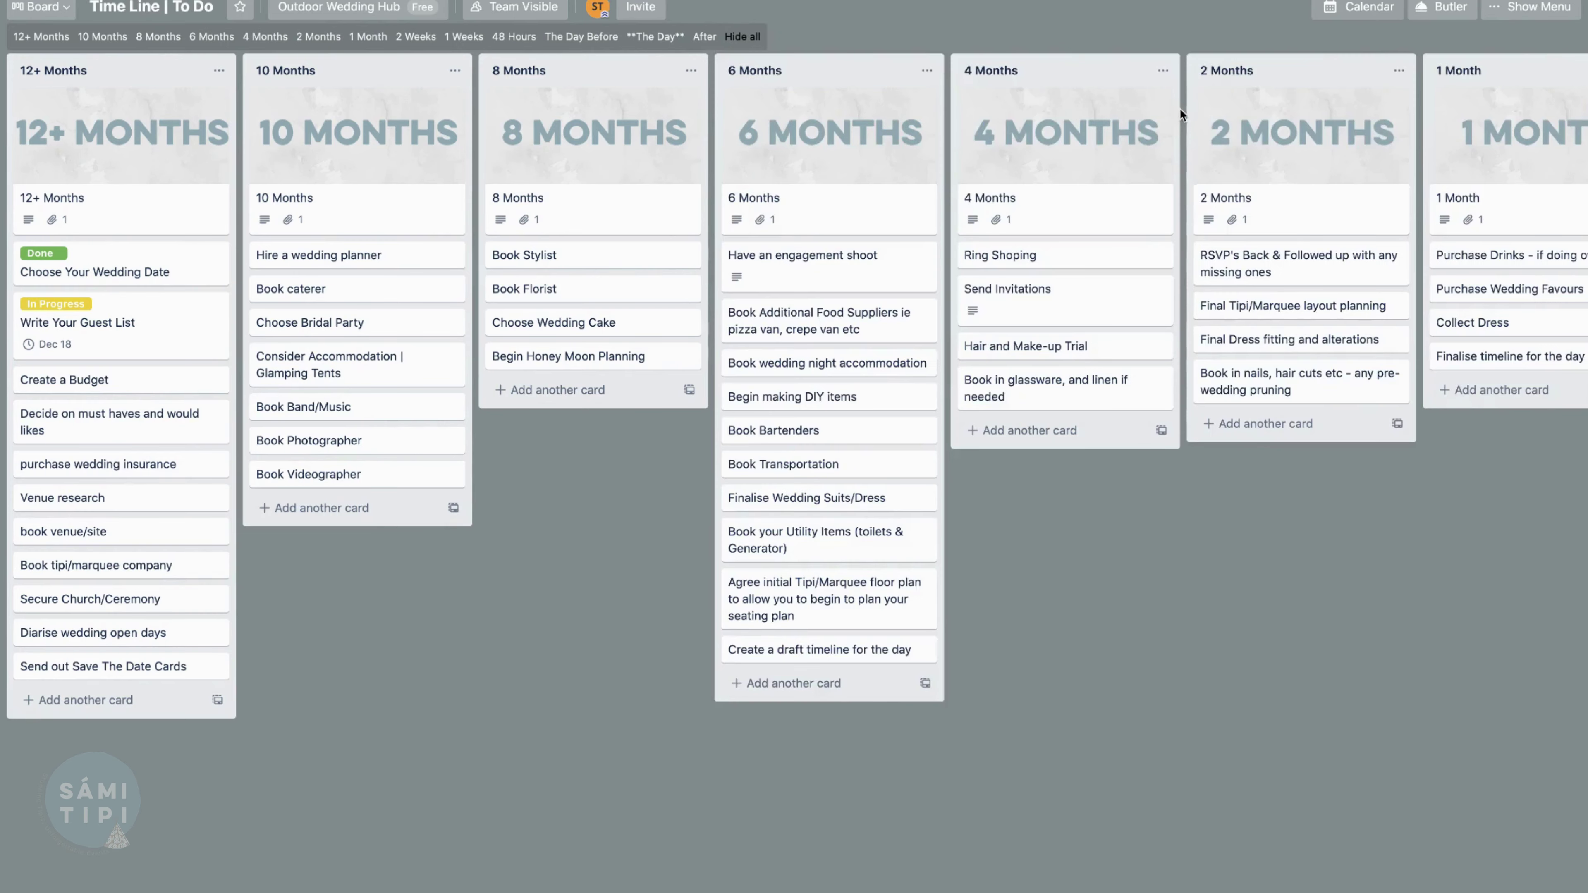
scroll(1179, 108, "right", 15)
scroll(1175, 119, "left", 15)
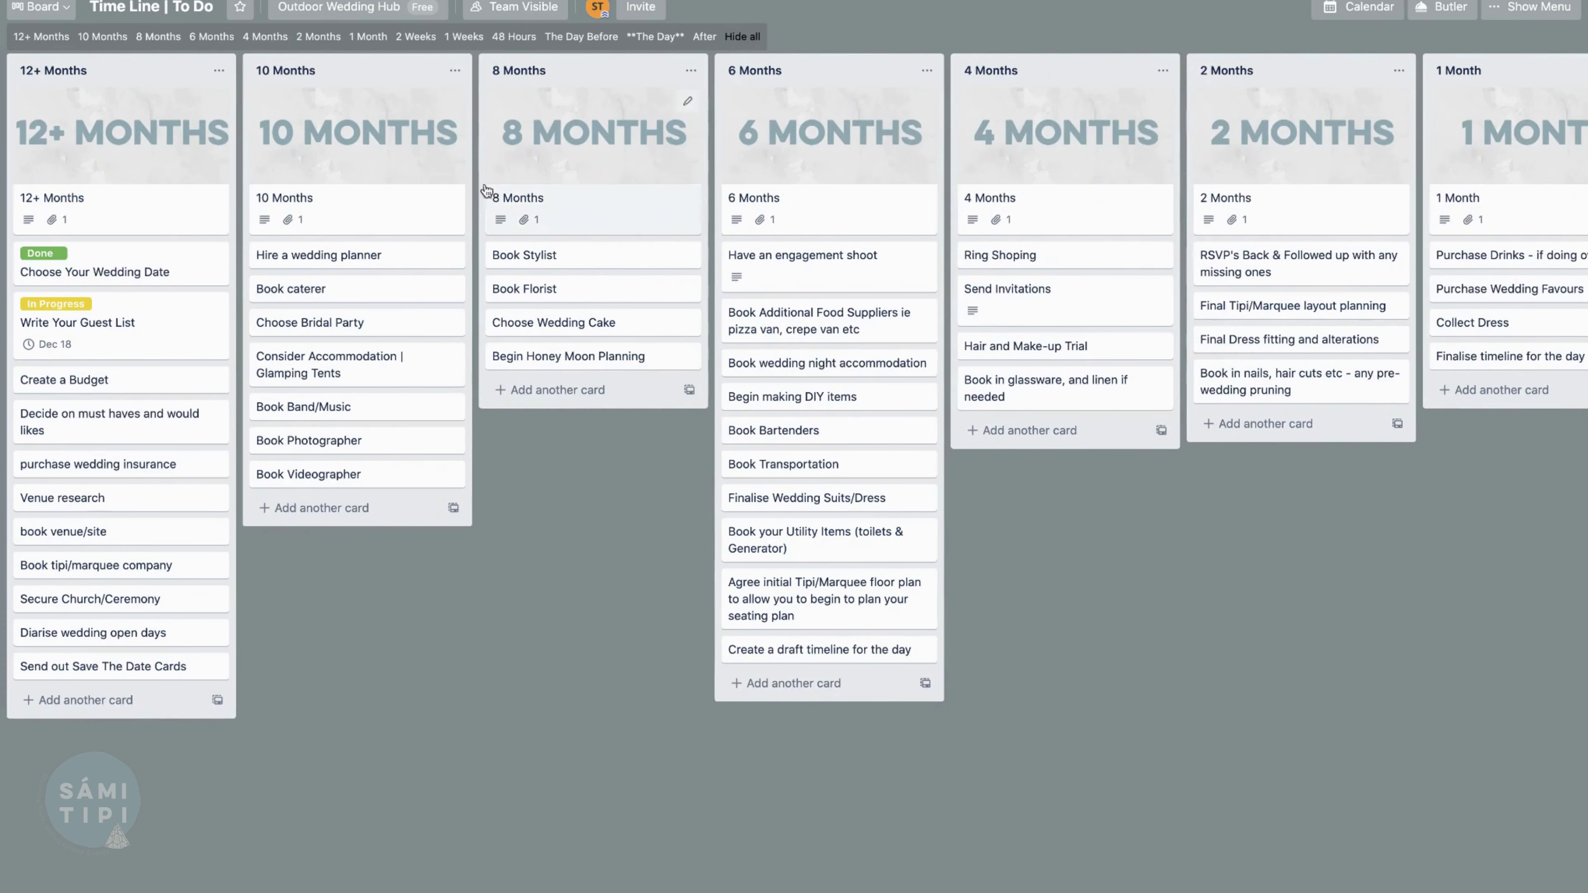
Hide the After, The Day, 48 Hours and 1 Weeks lists on the Time Line | To Do board
left_click(704, 37)
left_click(654, 36)
left_click(514, 36)
left_click(463, 37)
left_click(582, 37)
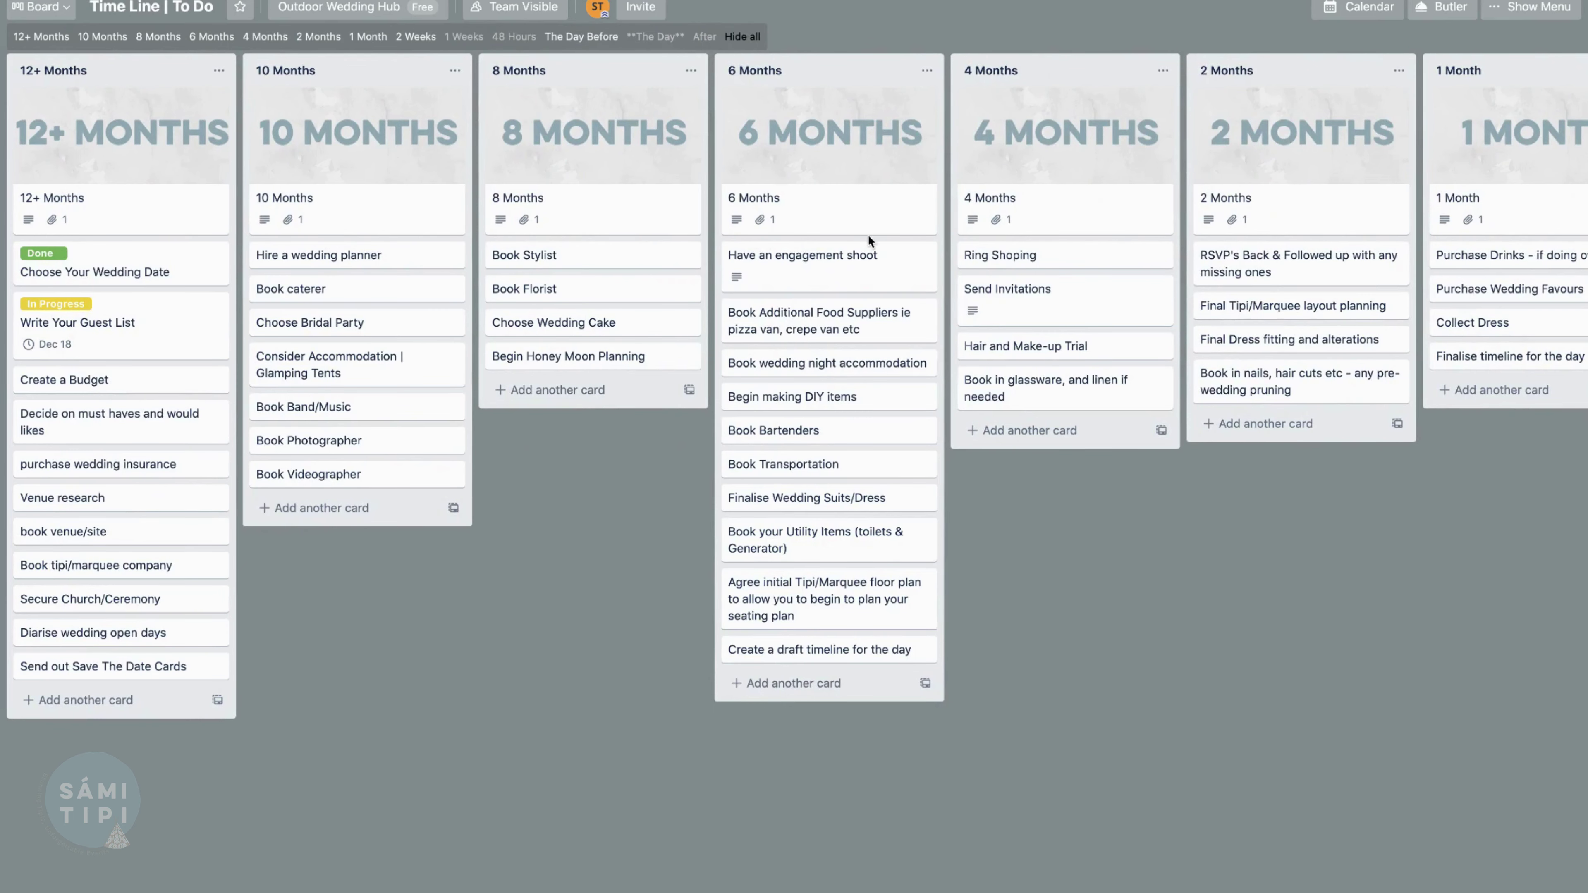
scroll(868, 234, "right", 12)
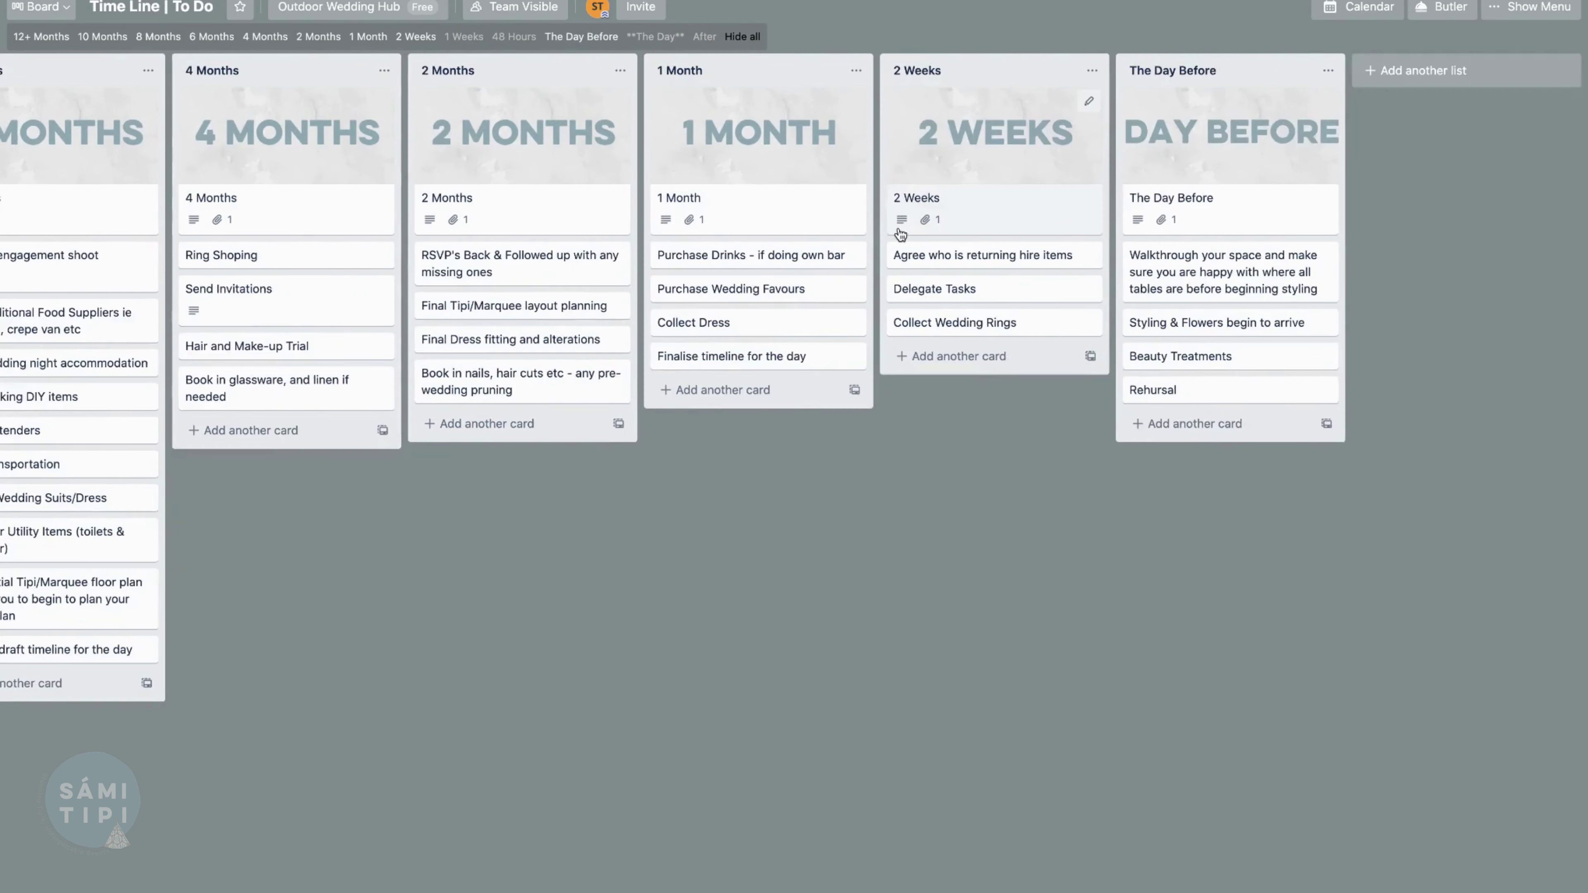
scroll(900, 234, "left", 12)
Hide the 6 Months, 4 Months, 2 Months, 1 Month, 2 Weeks and The Day Before lists on the timeline board
left_click(211, 36)
left_click(265, 37)
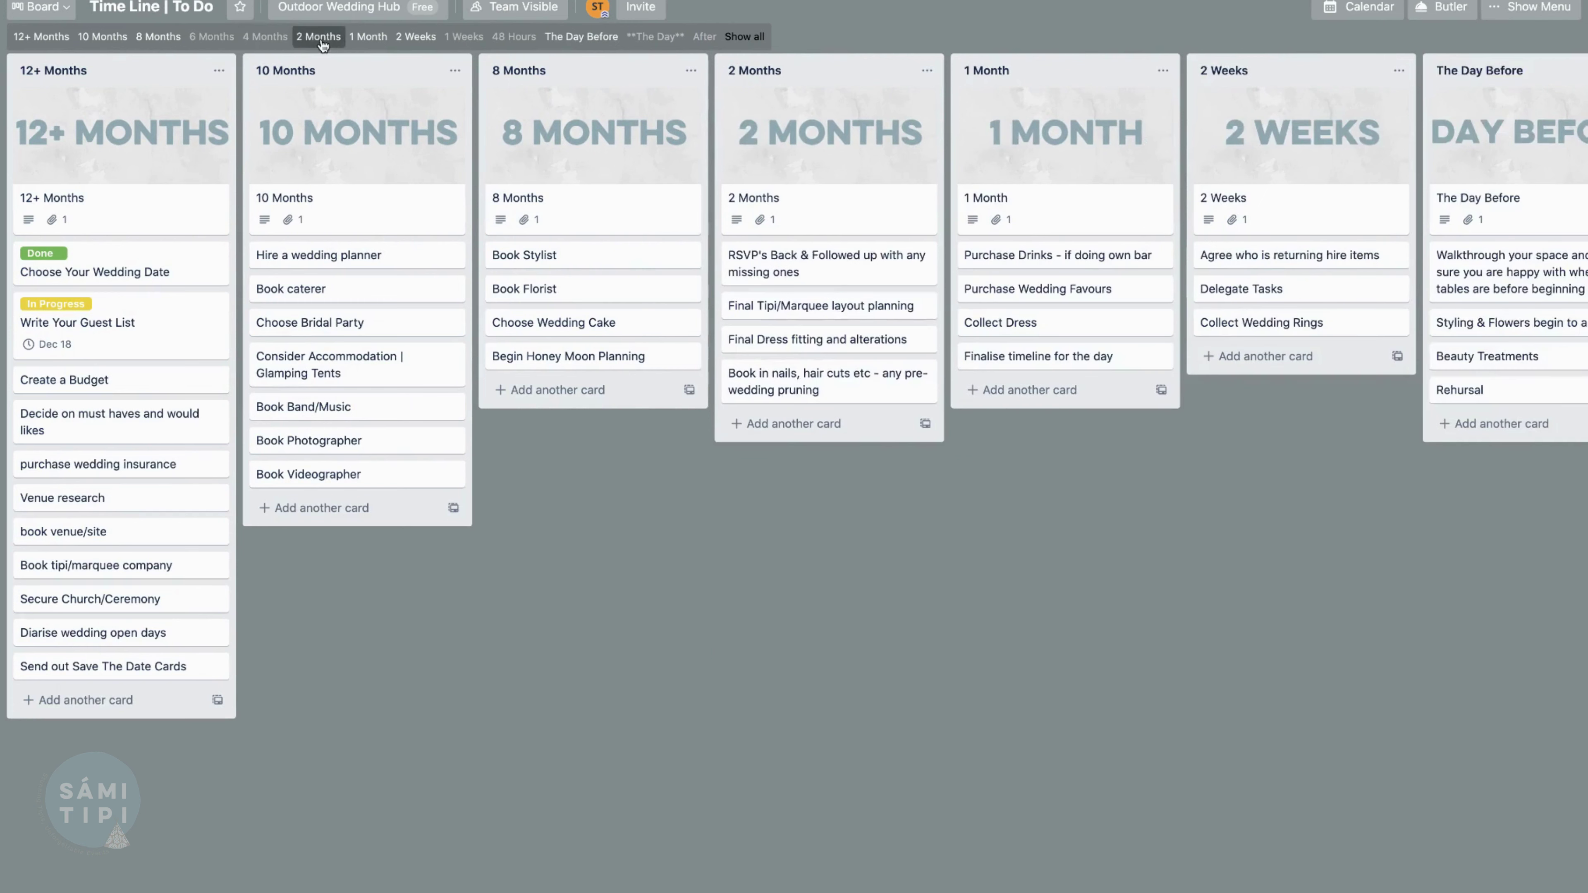
left_click(318, 36)
left_click(368, 36)
left_click(416, 36)
left_click(581, 37)
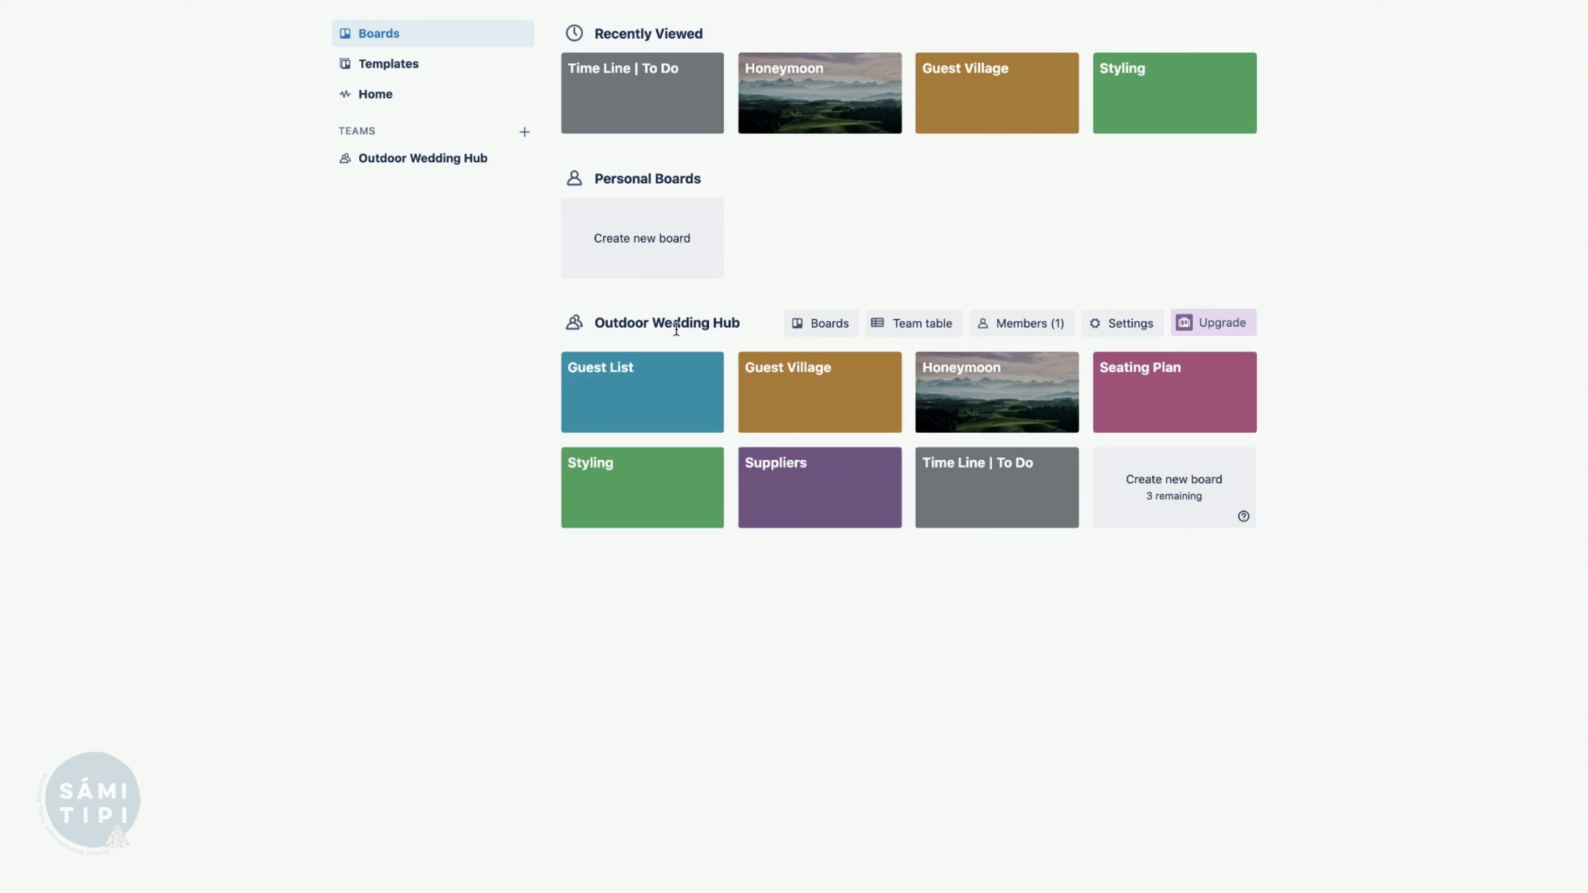
Star the Guest List and Suppliers boards in the Outdoor Wedding Hub team
left_click(708, 419)
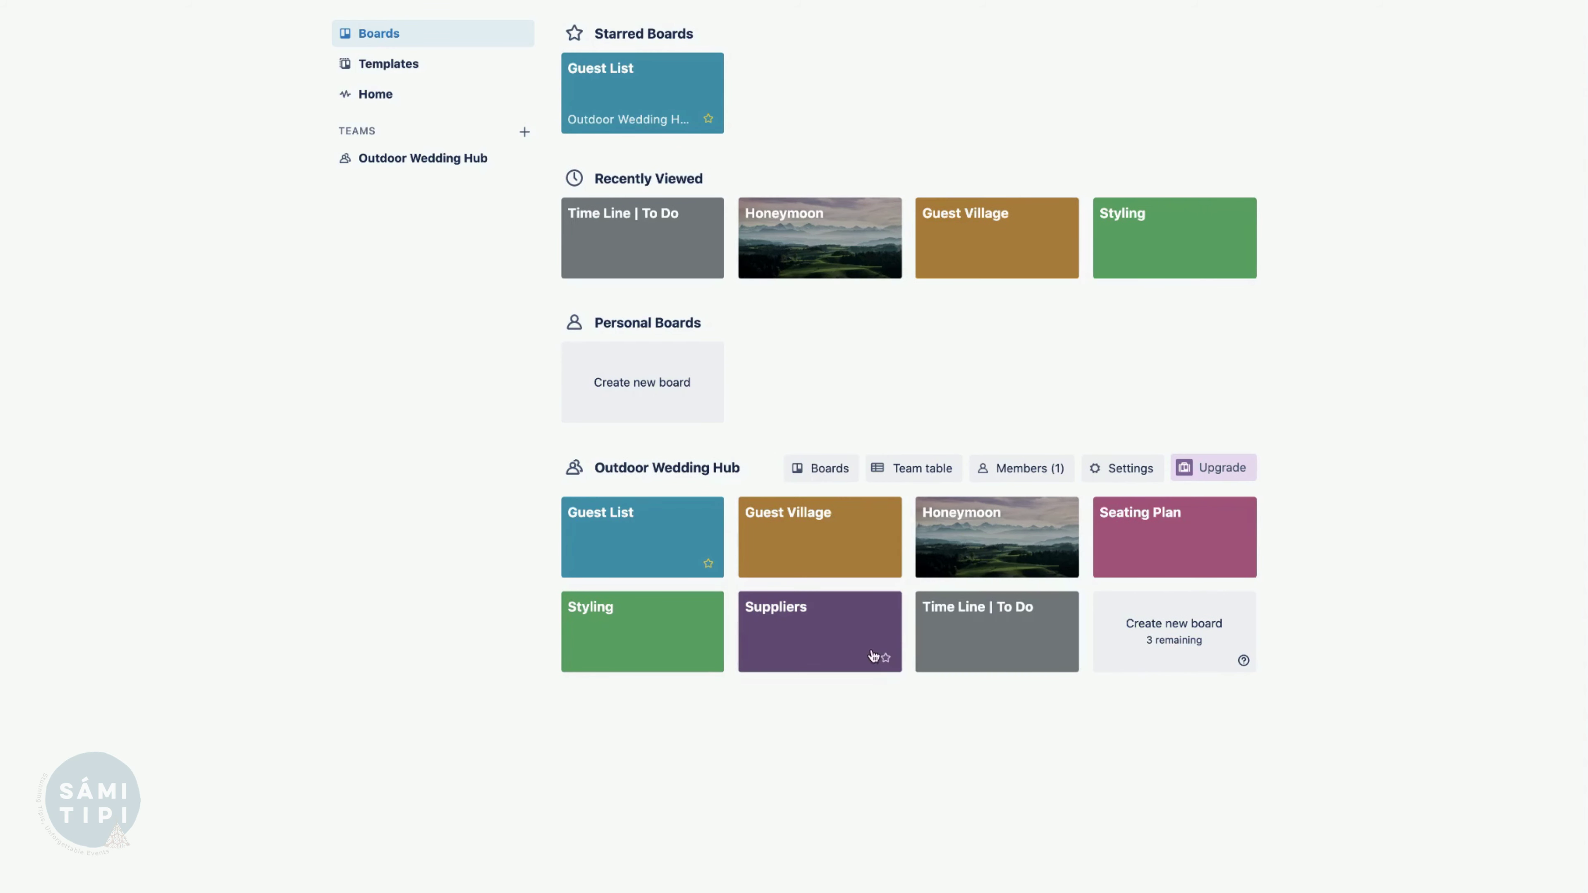
left_click(886, 658)
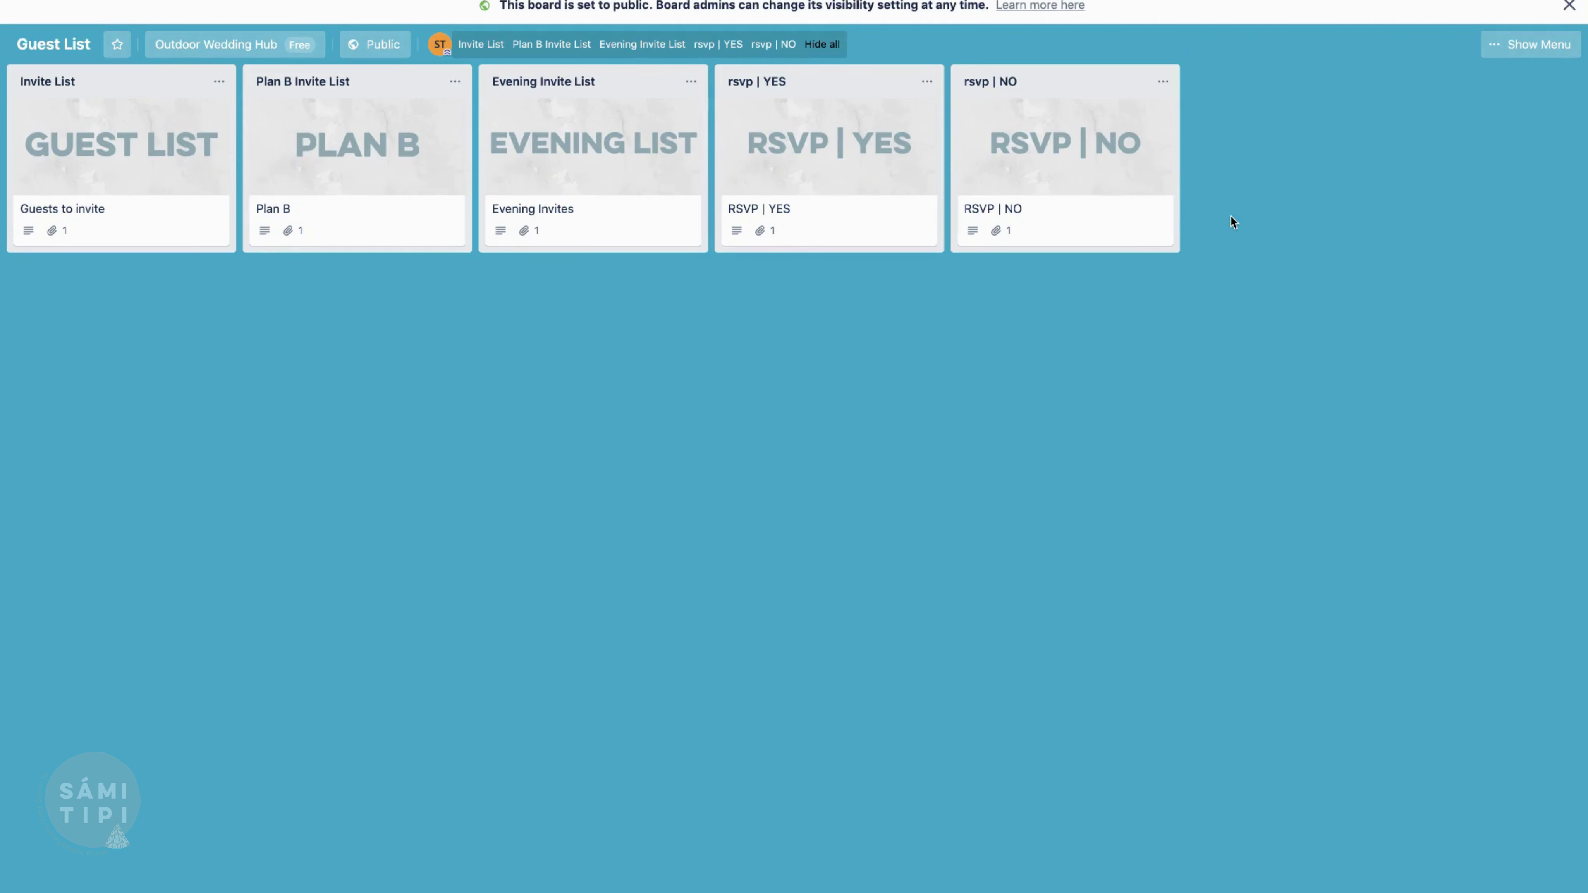
Copy the public Guest List board to the Wedding Planning team with the title Guest List, keeping its cards and template cards
left_click(1498, 52)
left_click(1366, 150)
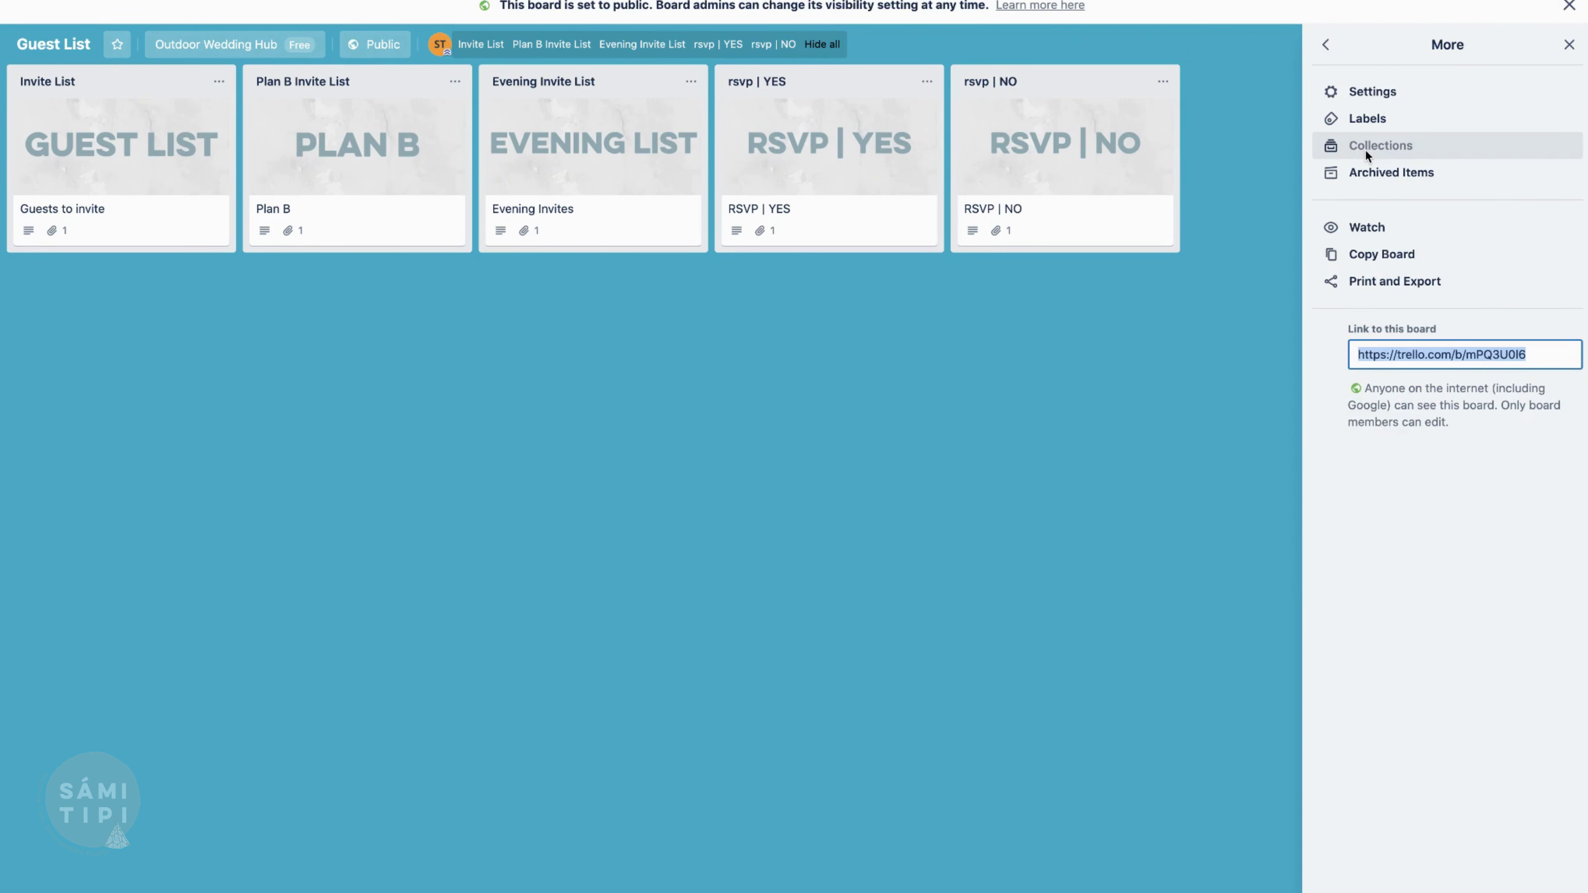
left_click(1377, 261)
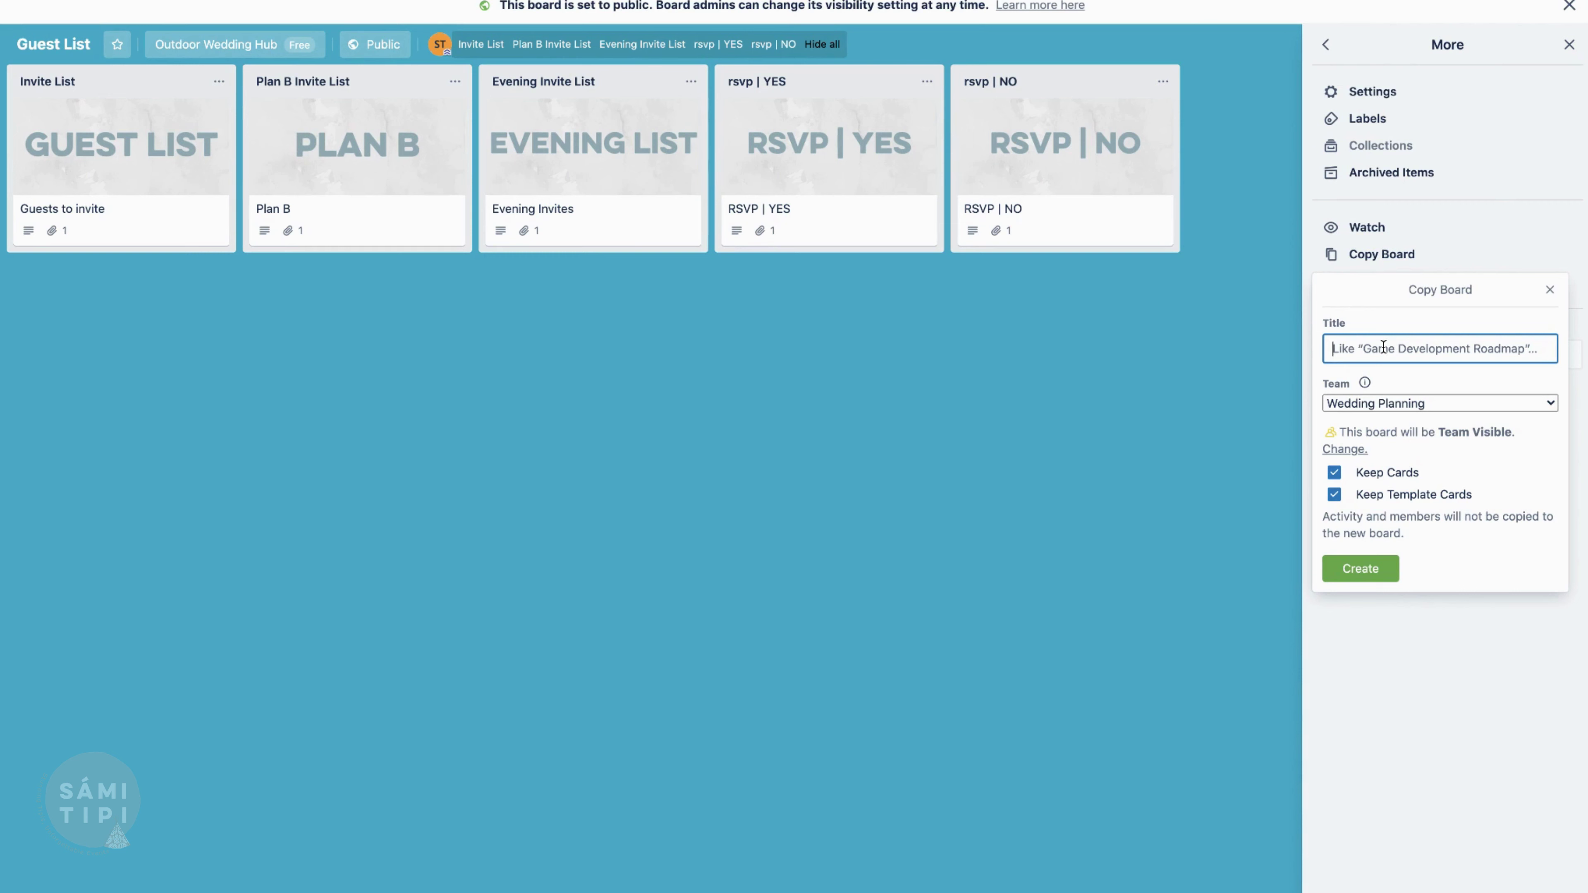
type("Guest List")
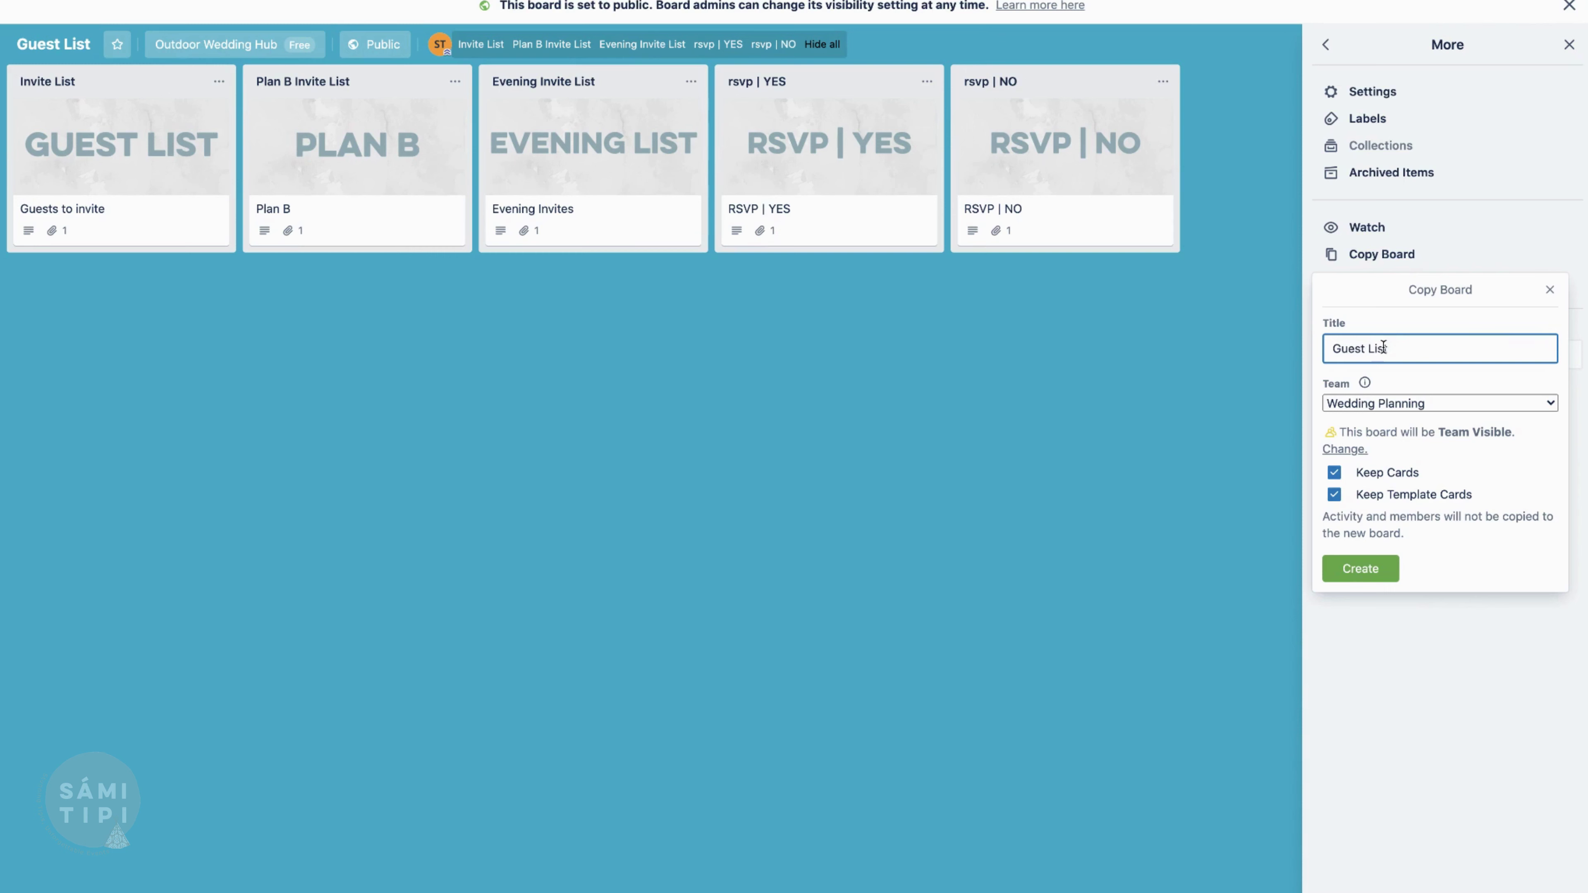
left_click(1367, 407)
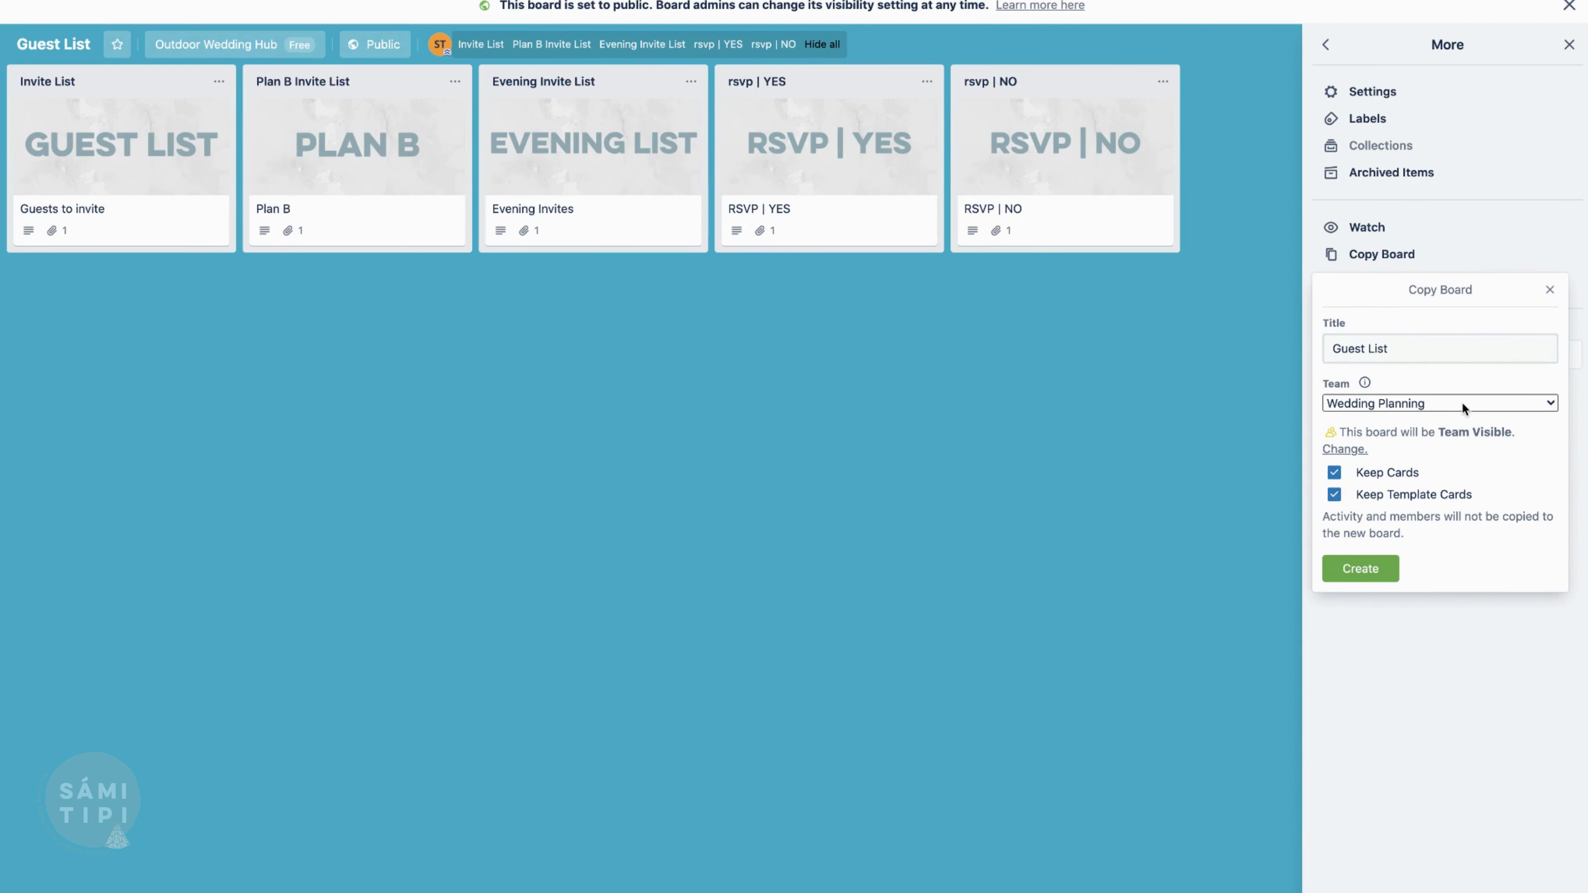
left_click(1362, 569)
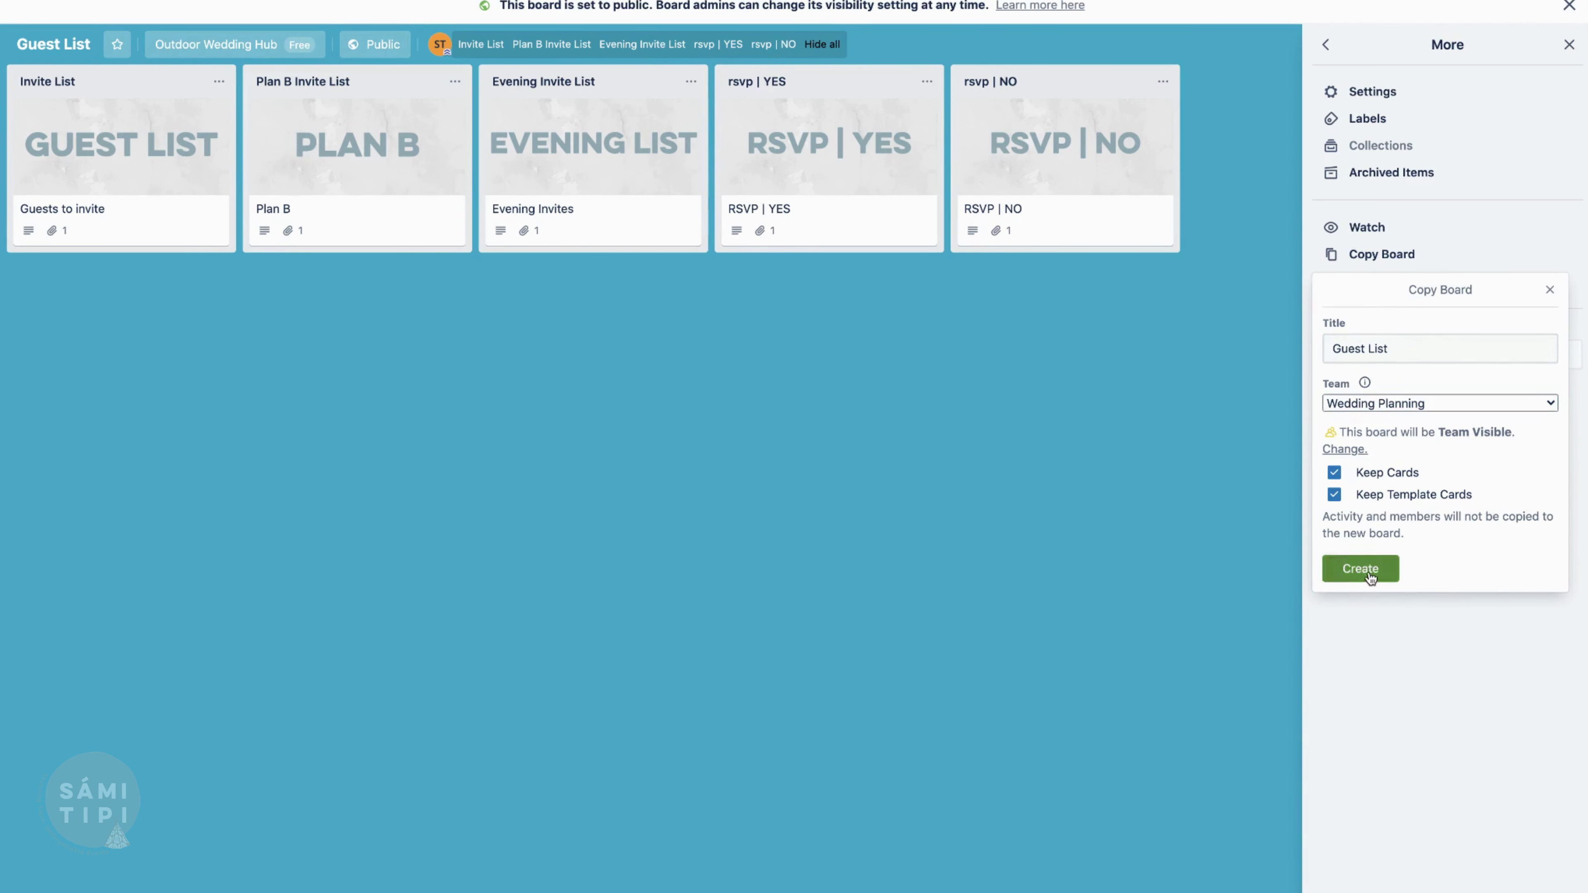